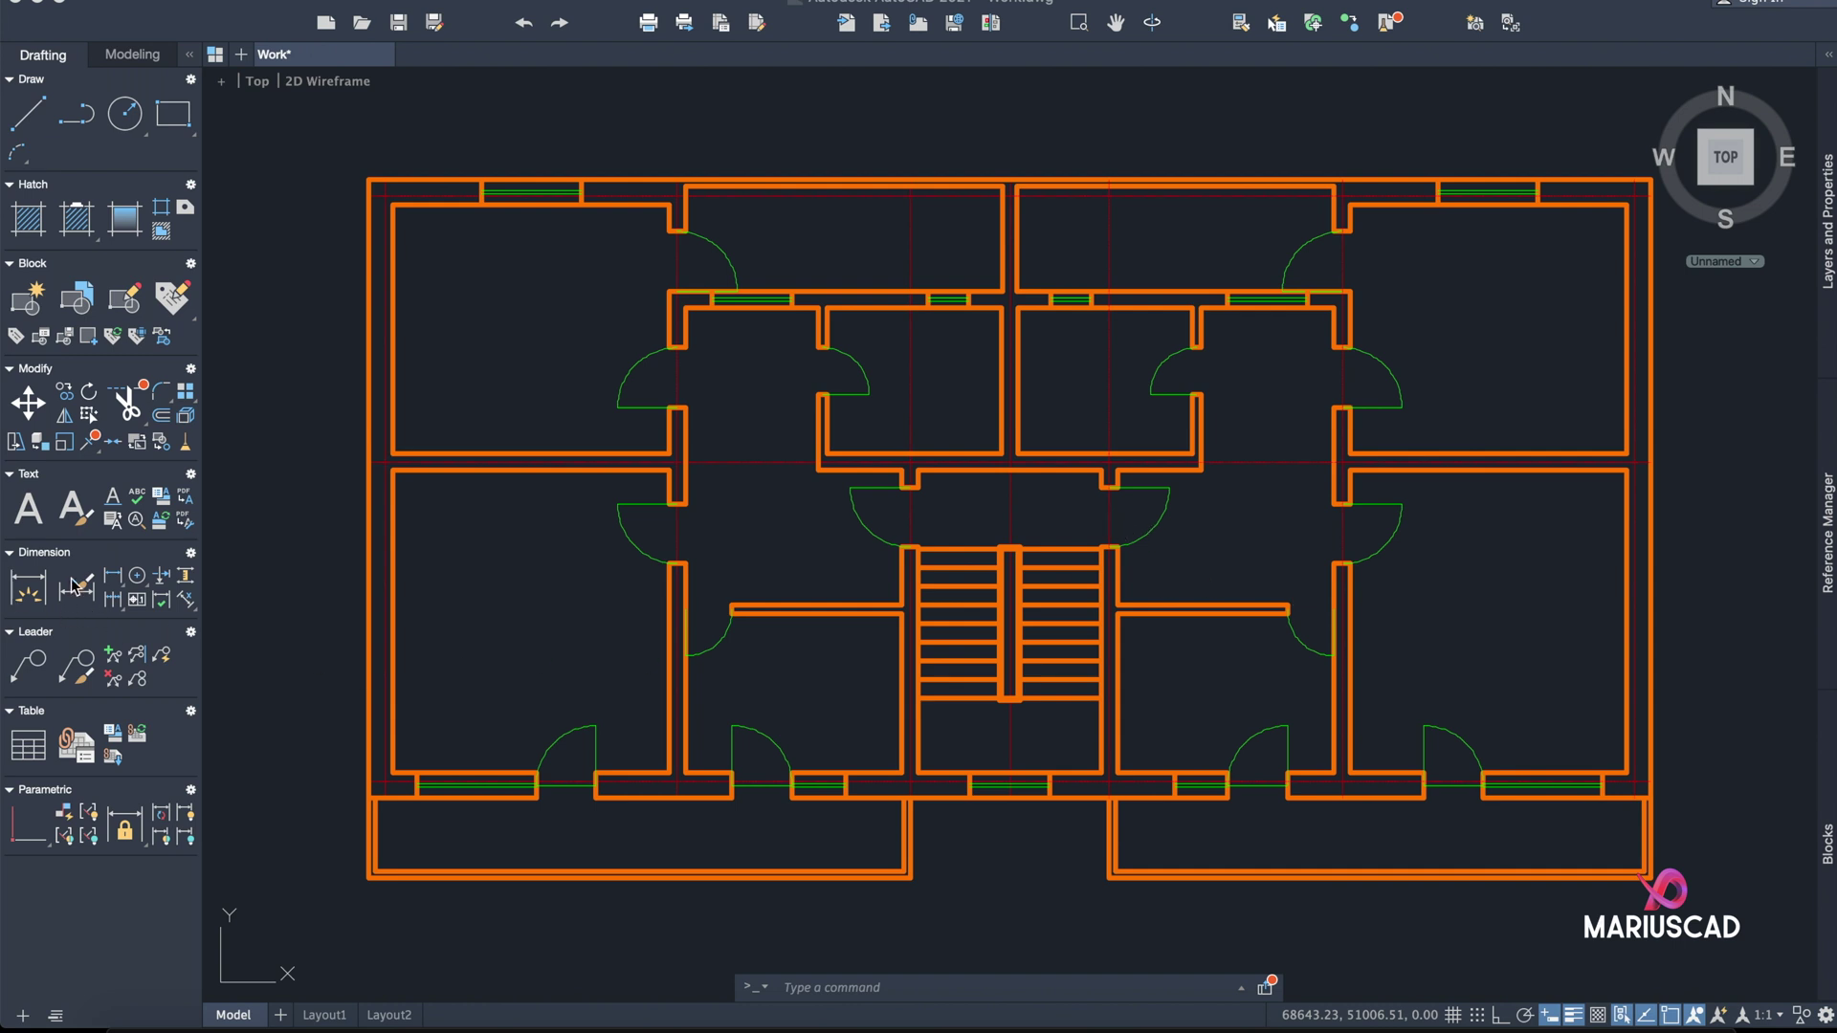
- Pan and zoom across the floor plan and up to the mechanical part
middle_drag(780, 494, 760, 488)
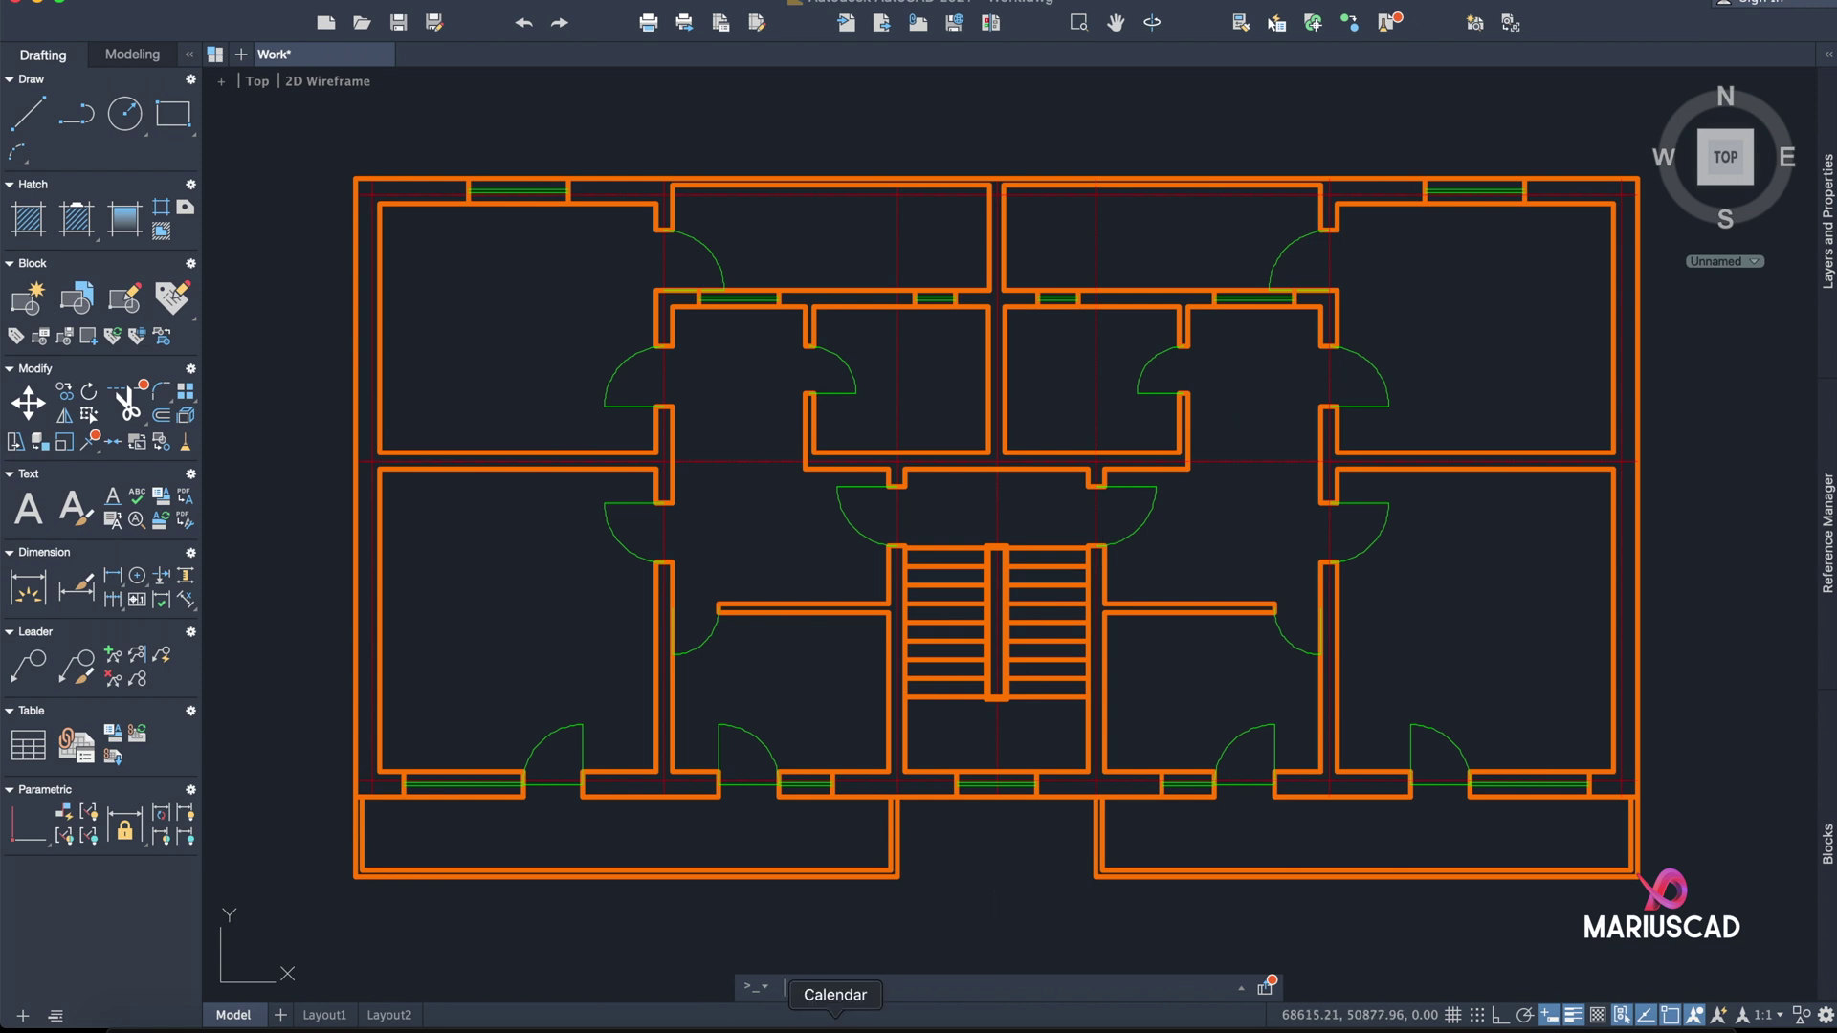
scroll(1246, 589, down, 4)
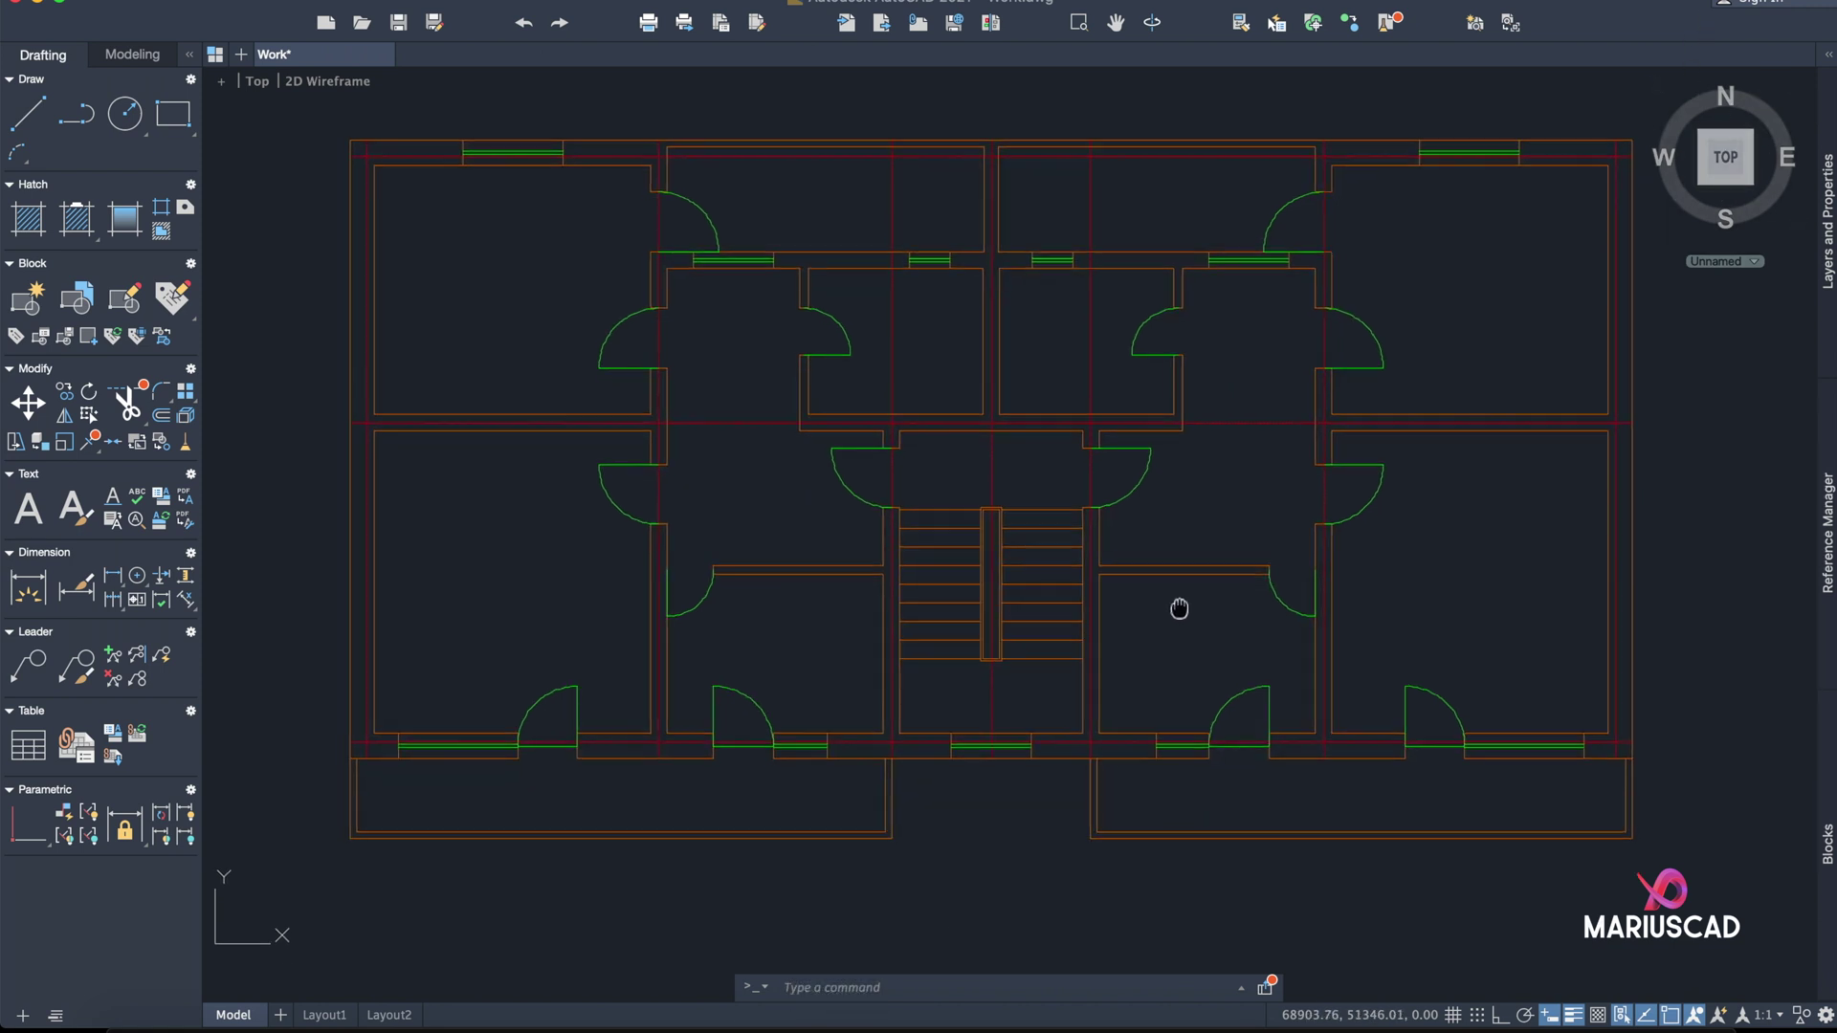
scroll(1191, 593, up, 2)
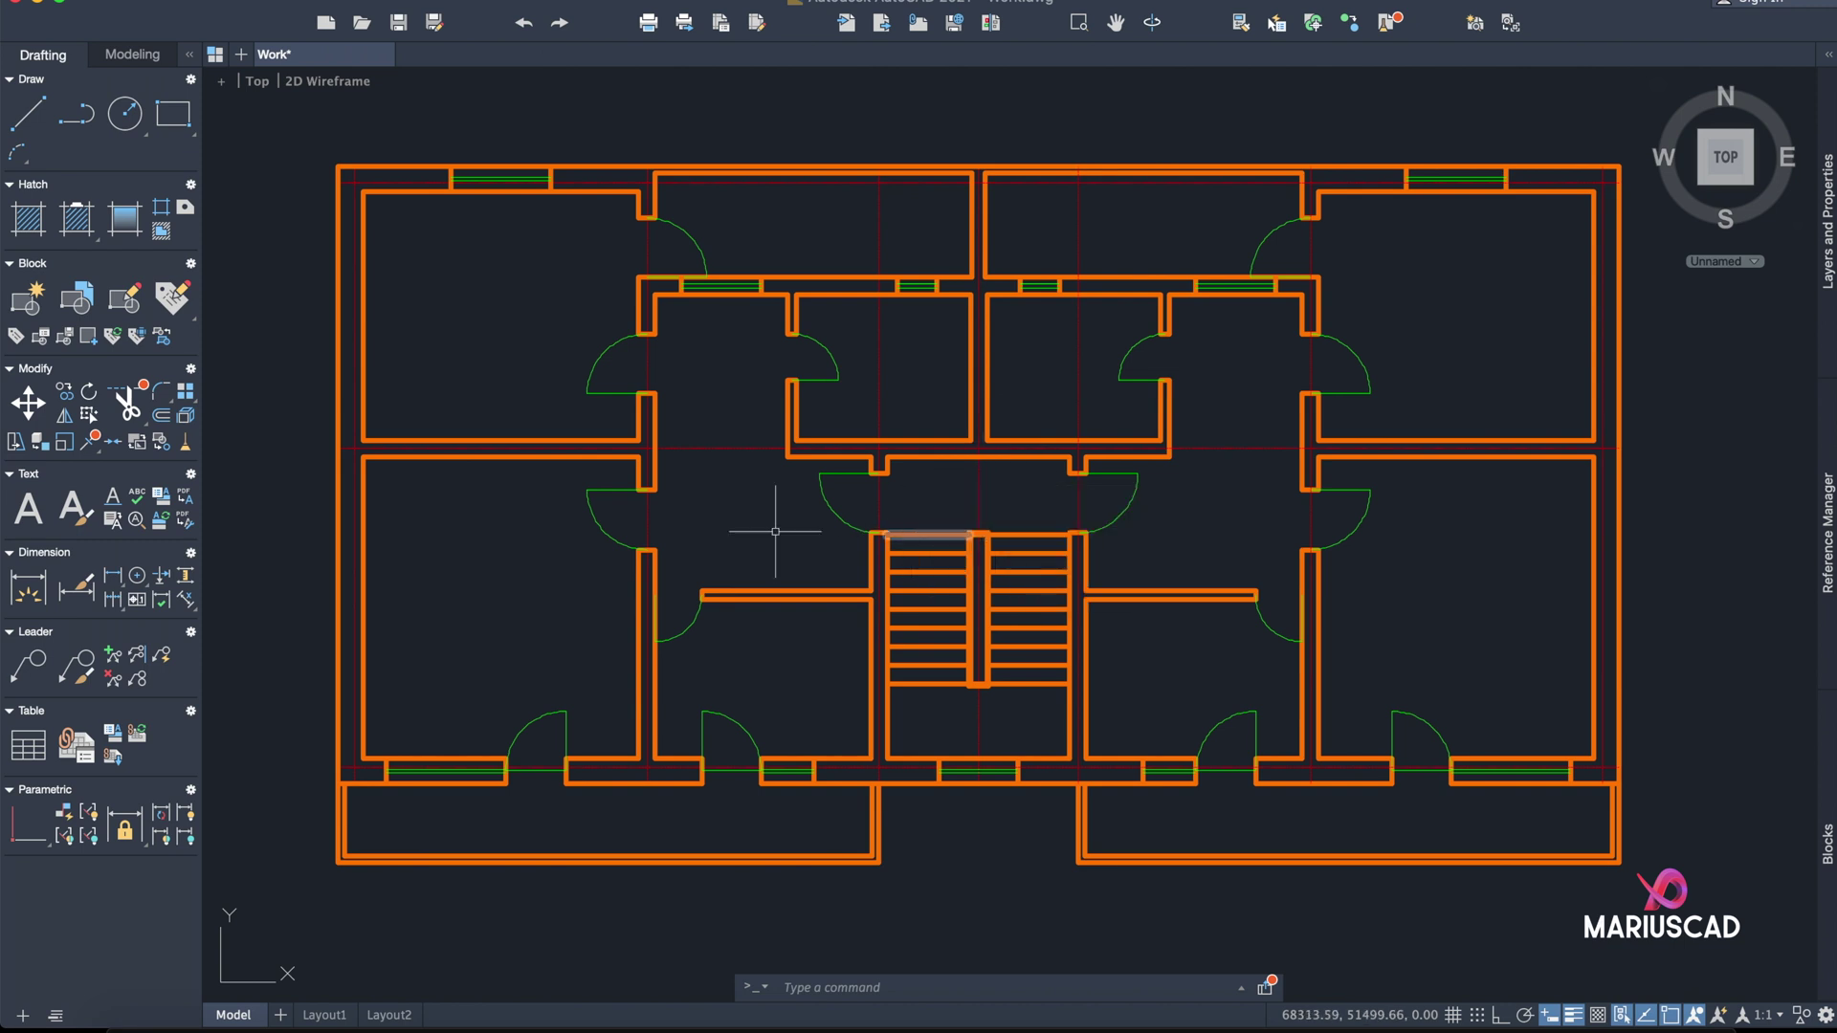
middle_drag(819, 721, 871, 143)
scroll(853, 514, down, 2)
scroll(890, 484, up, 7)
scroll(937, 502, down, 5)
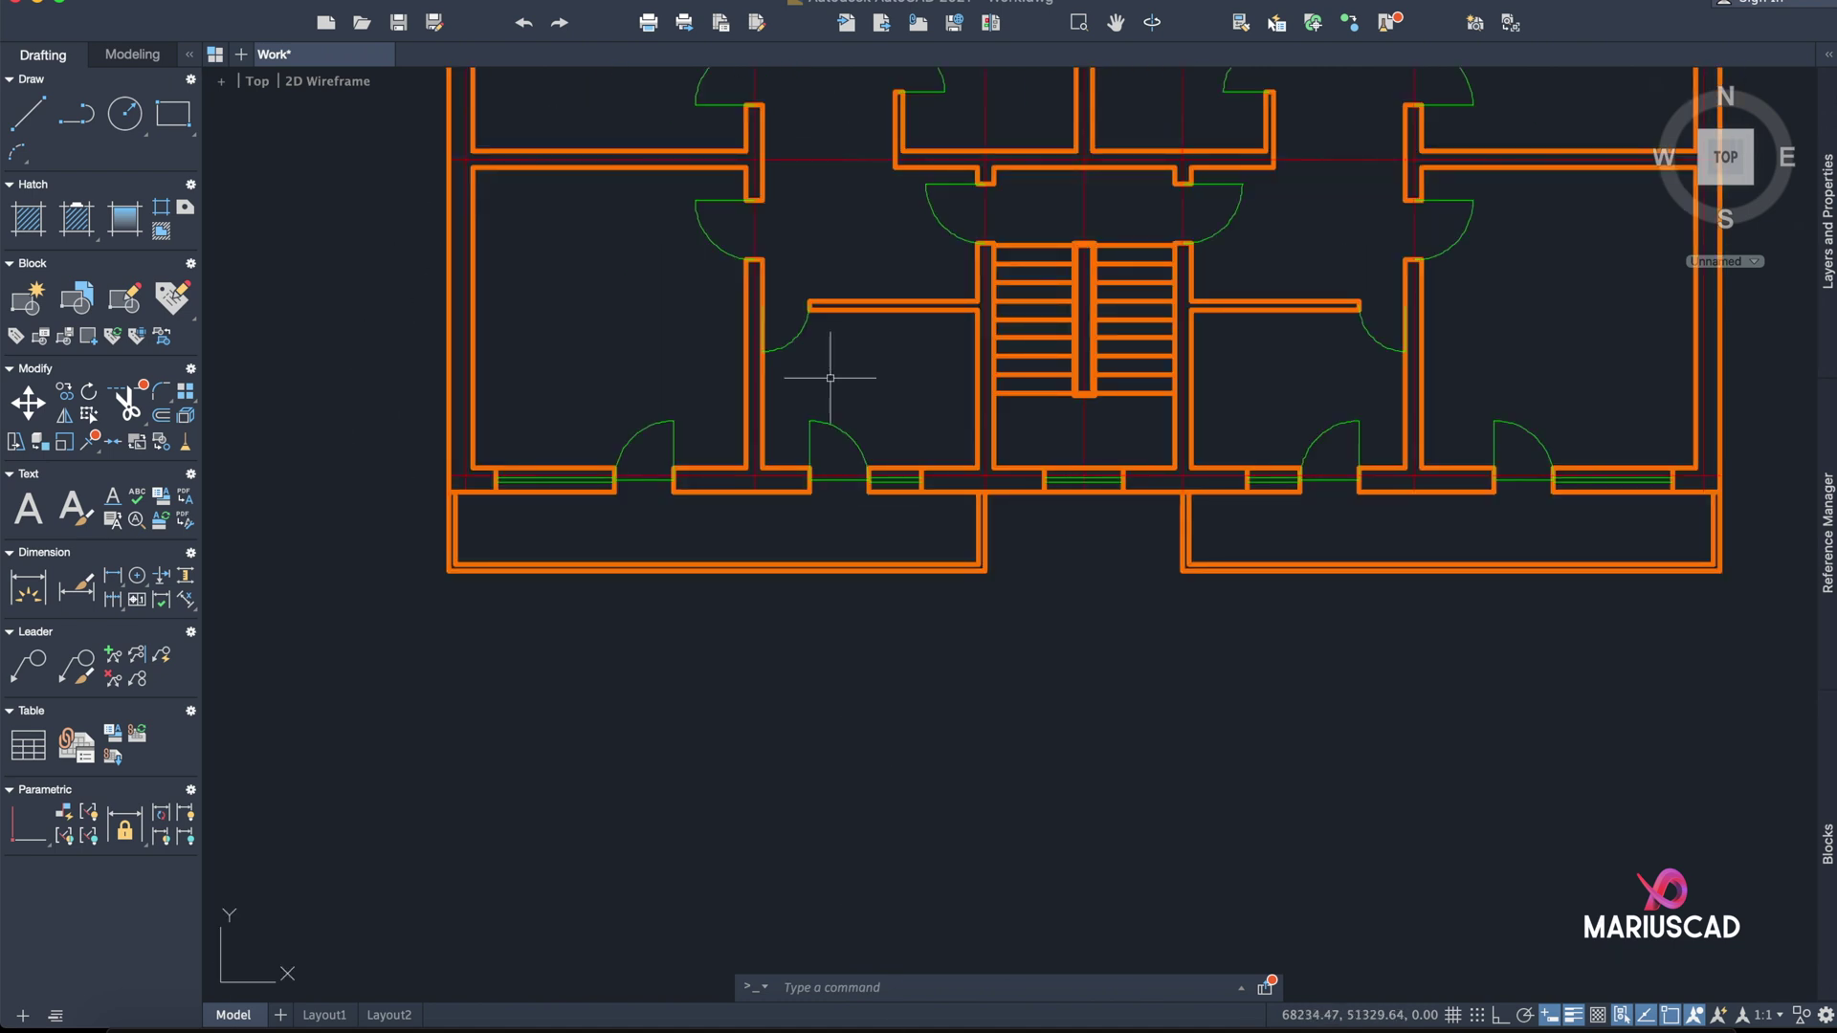
- Return to the floor plan and zoom in on its top-left corner
middle_drag(830, 377, 799, 692)
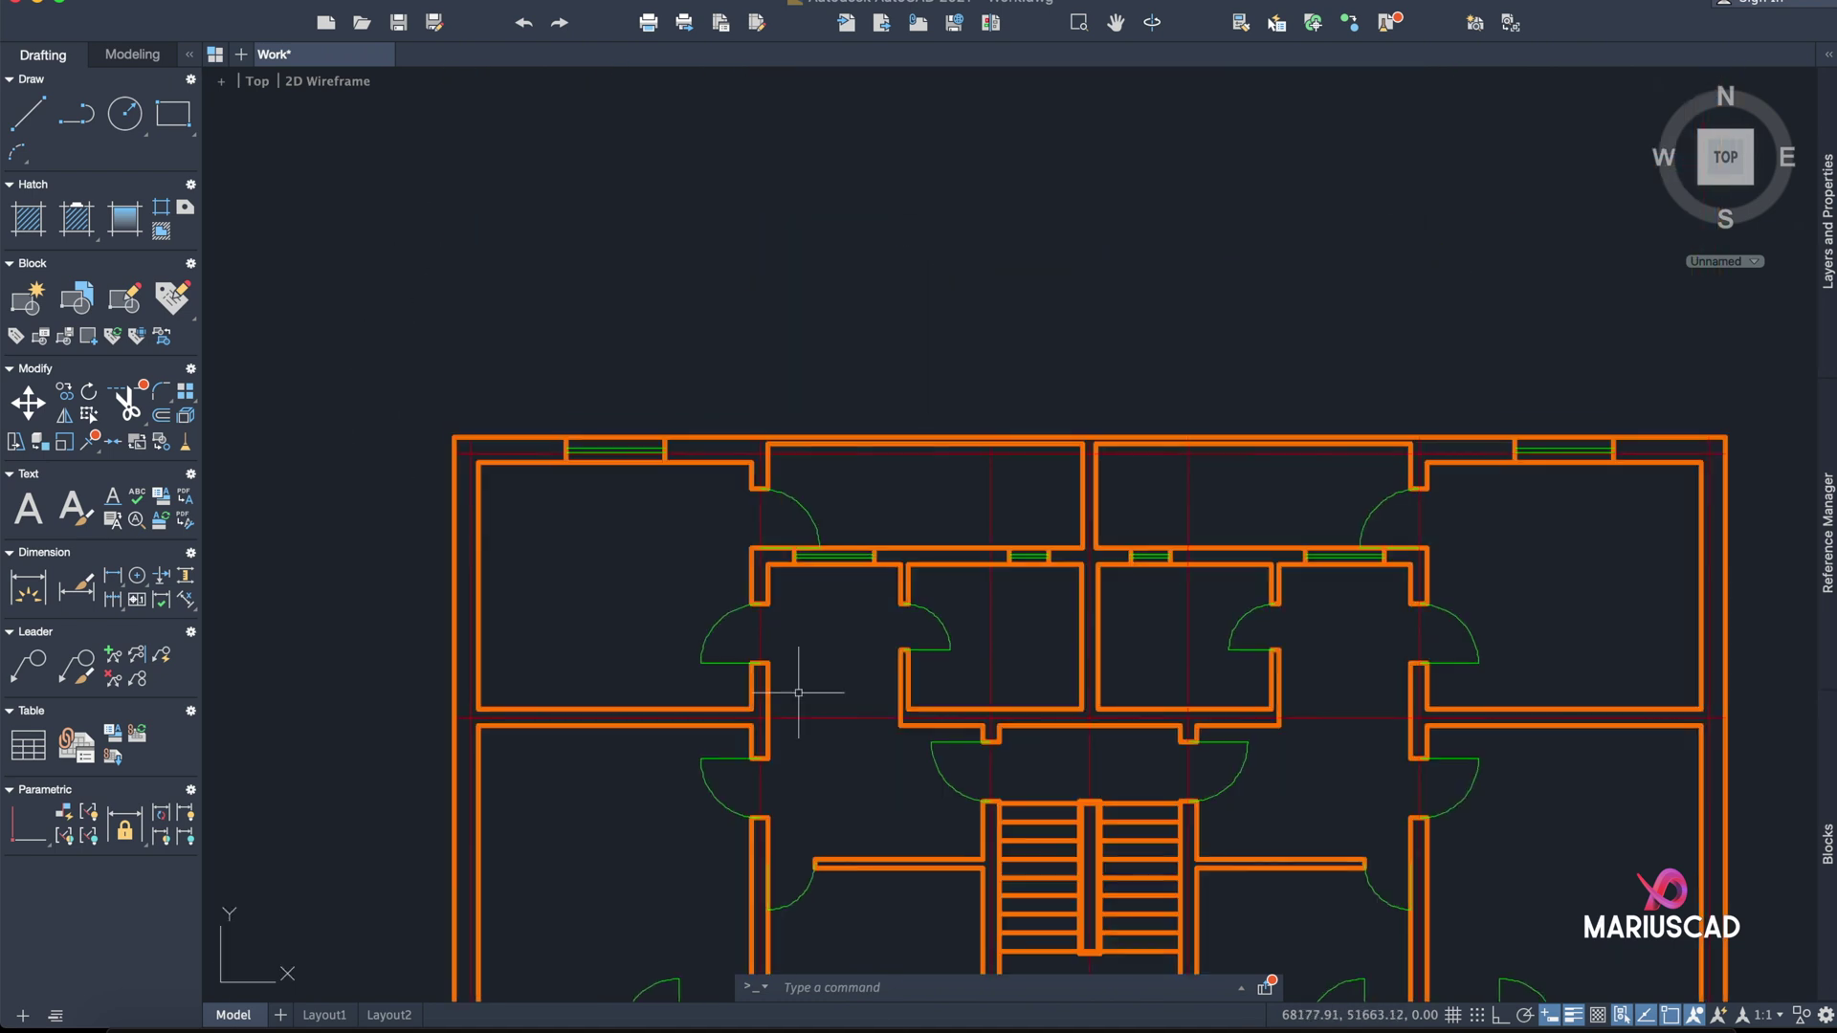
scroll(632, 449, up, 2)
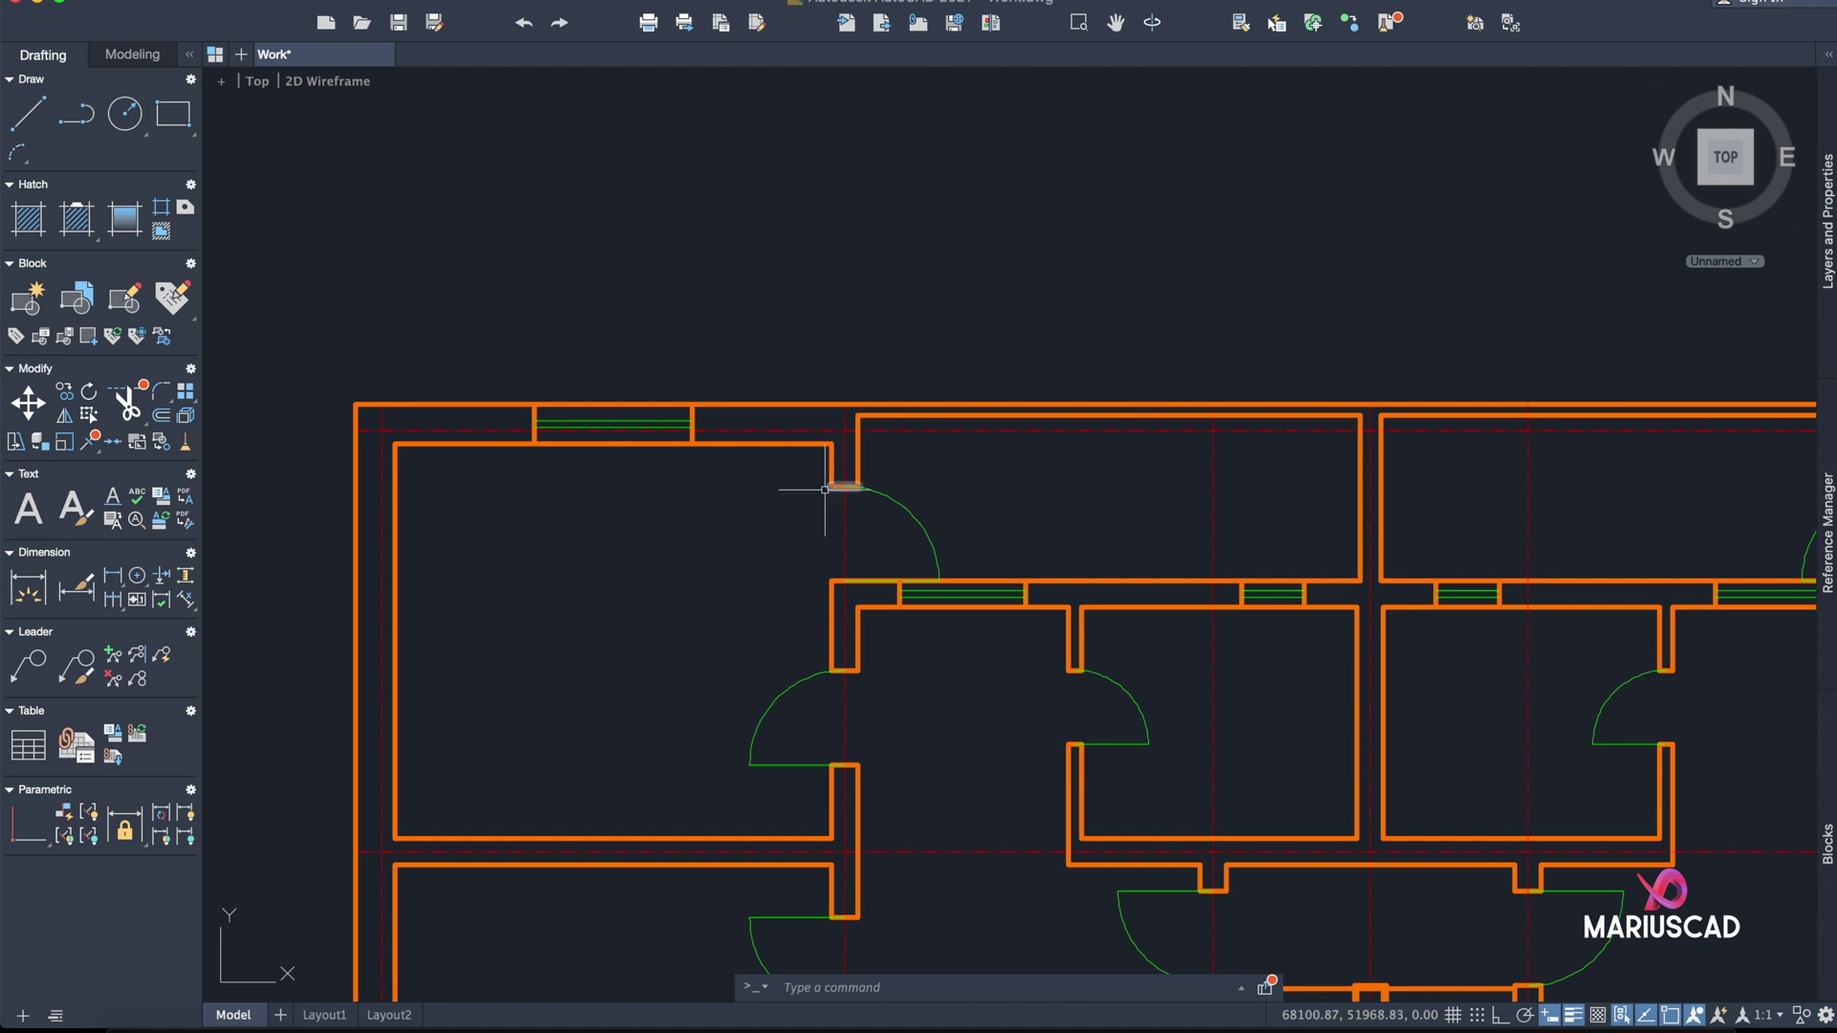
scroll(370, 450, up, 4)
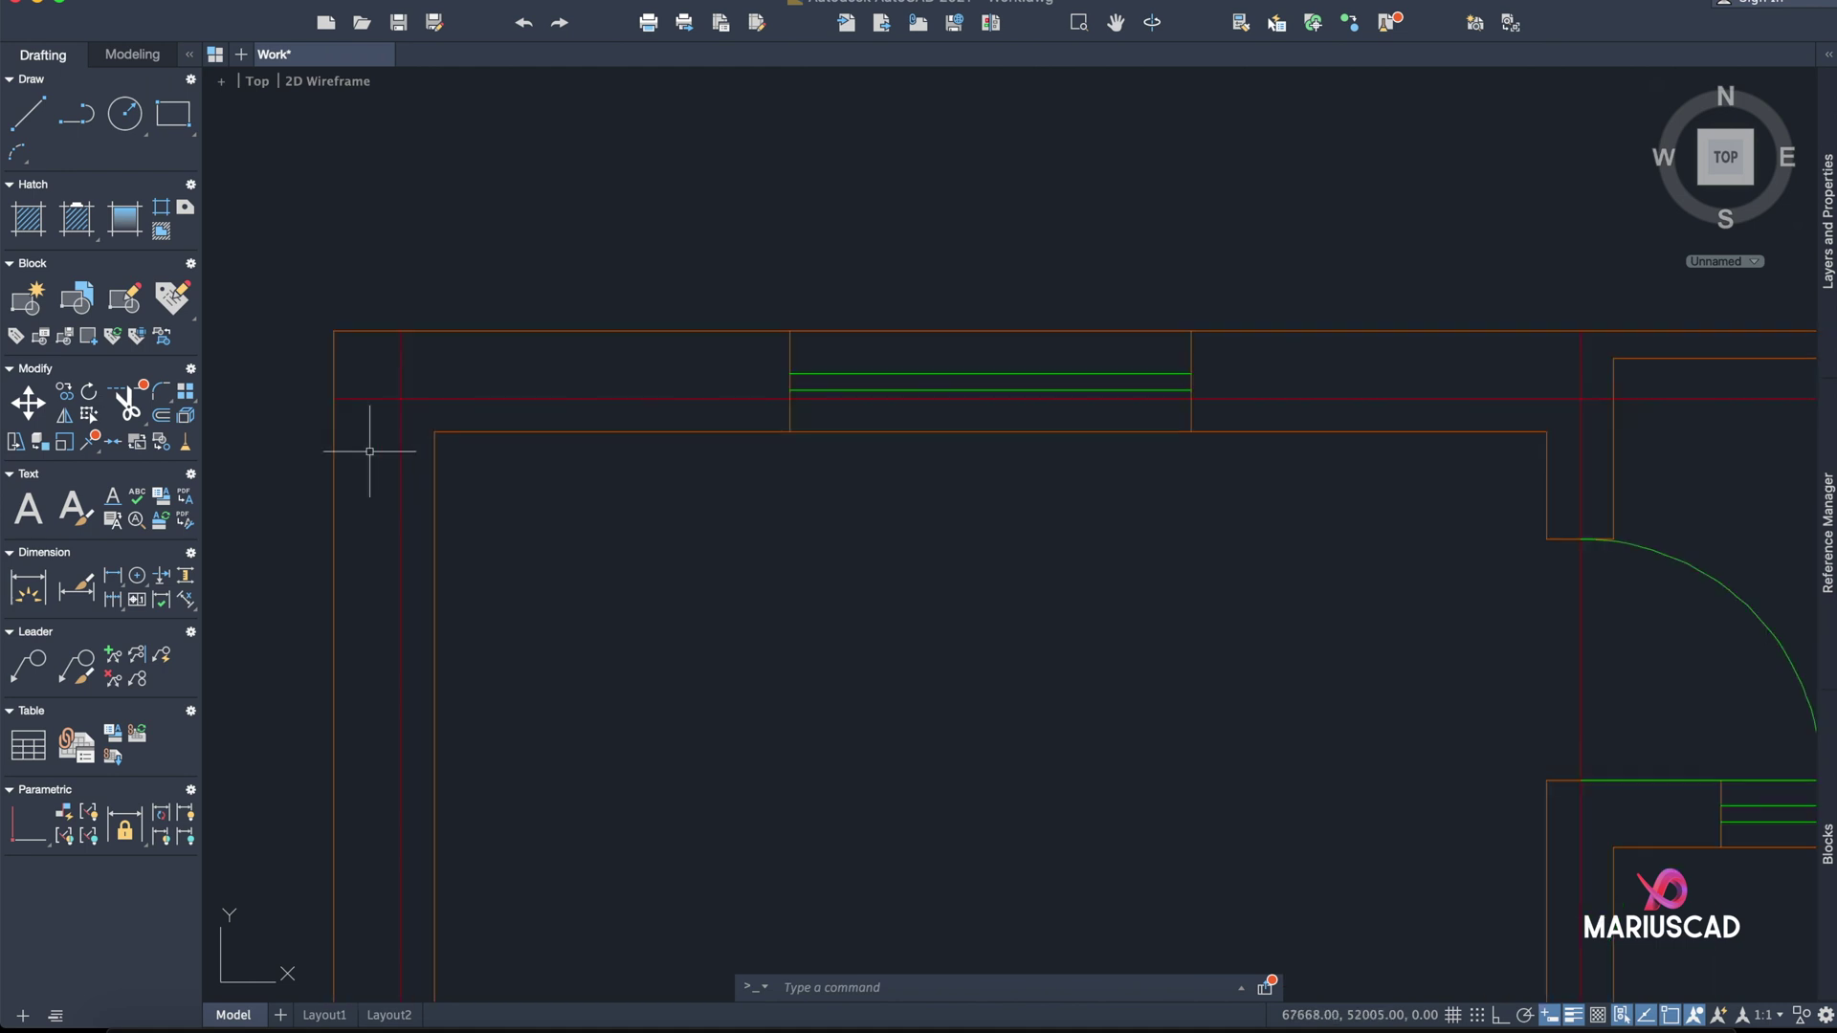
scroll(958, 531, down, 2)
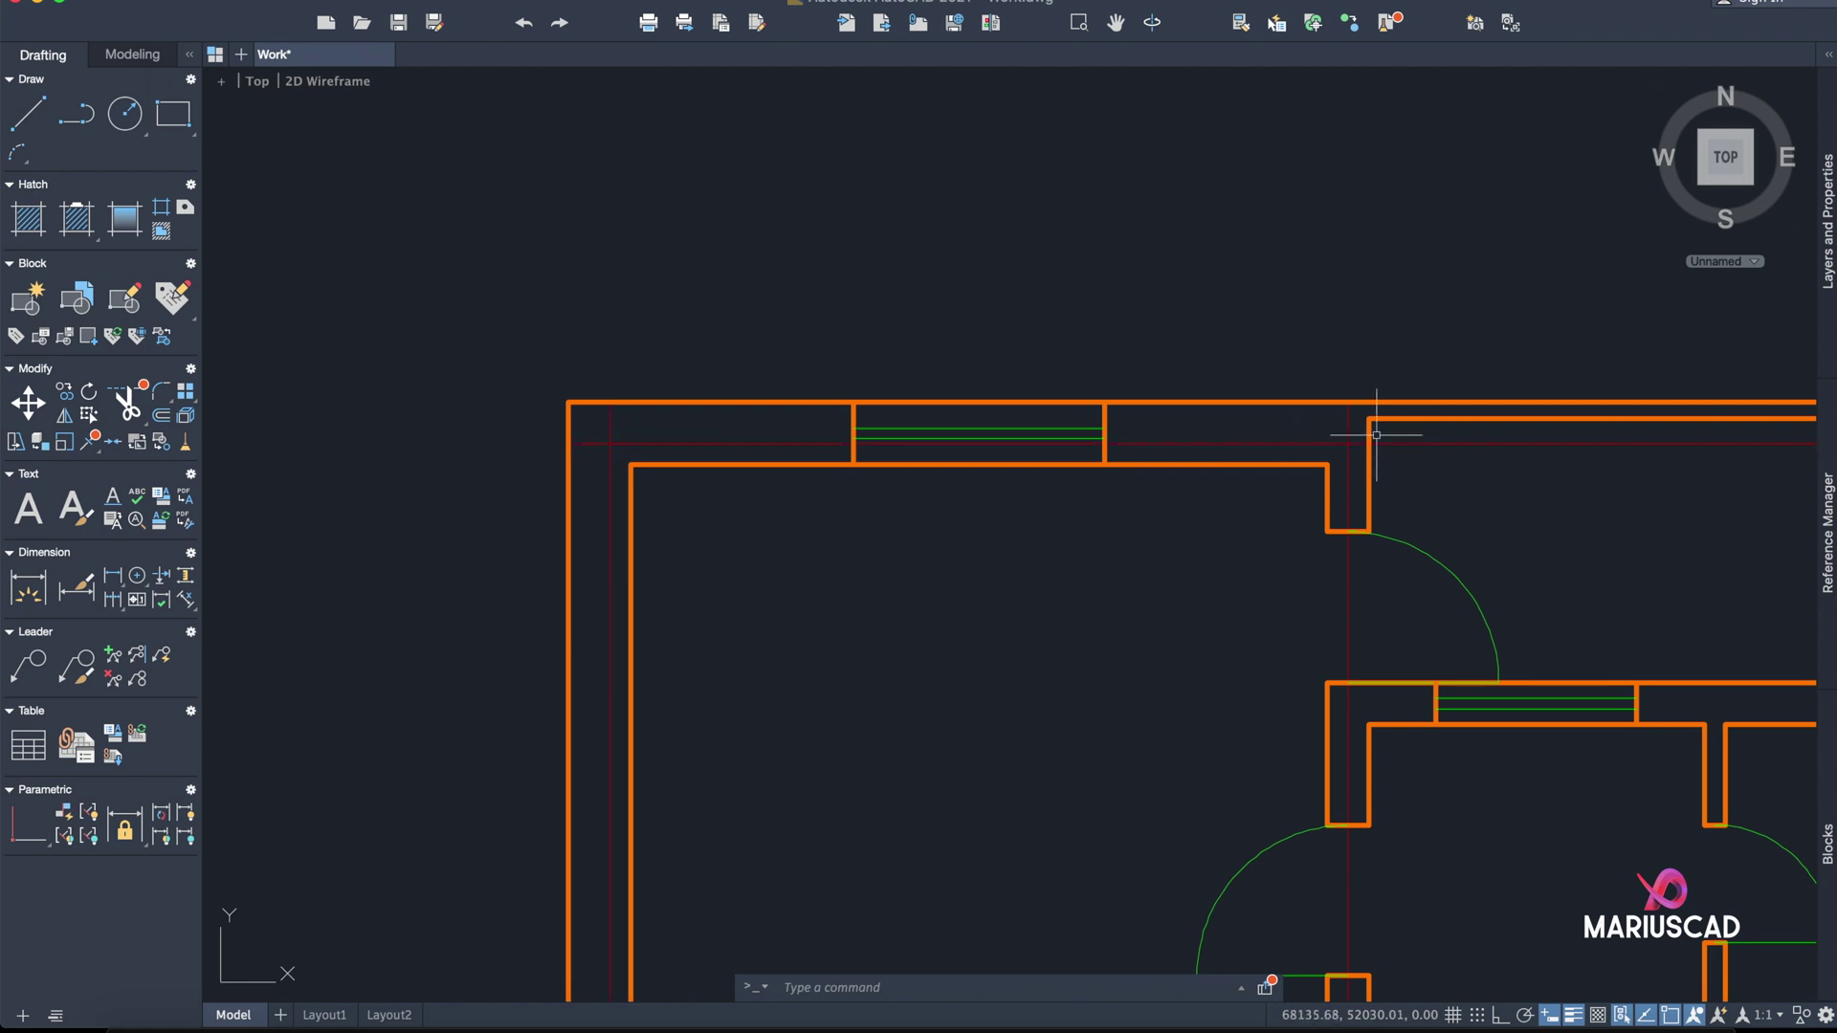
middle_drag(1349, 430, 1223, 475)
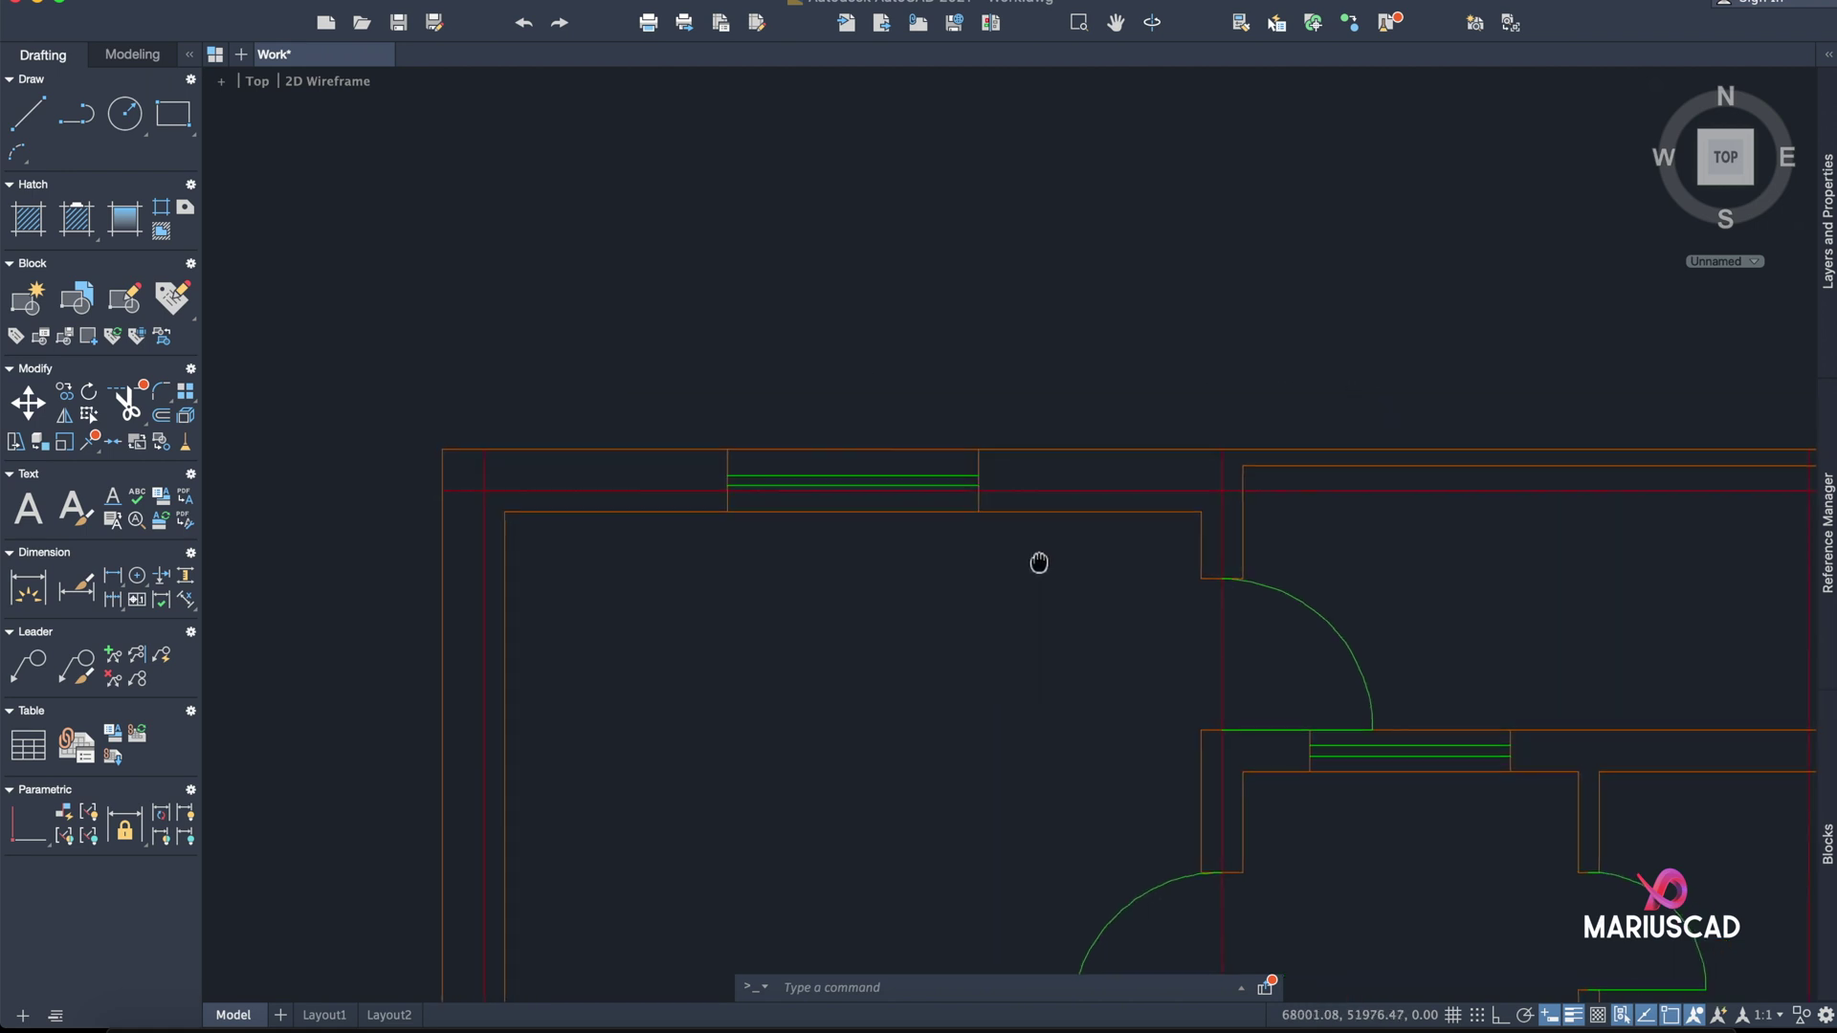
- Dimension the top wall from the outer left corner to the inner wall, placing 440 above
click(21, 593)
key(Escape)
text(dim)
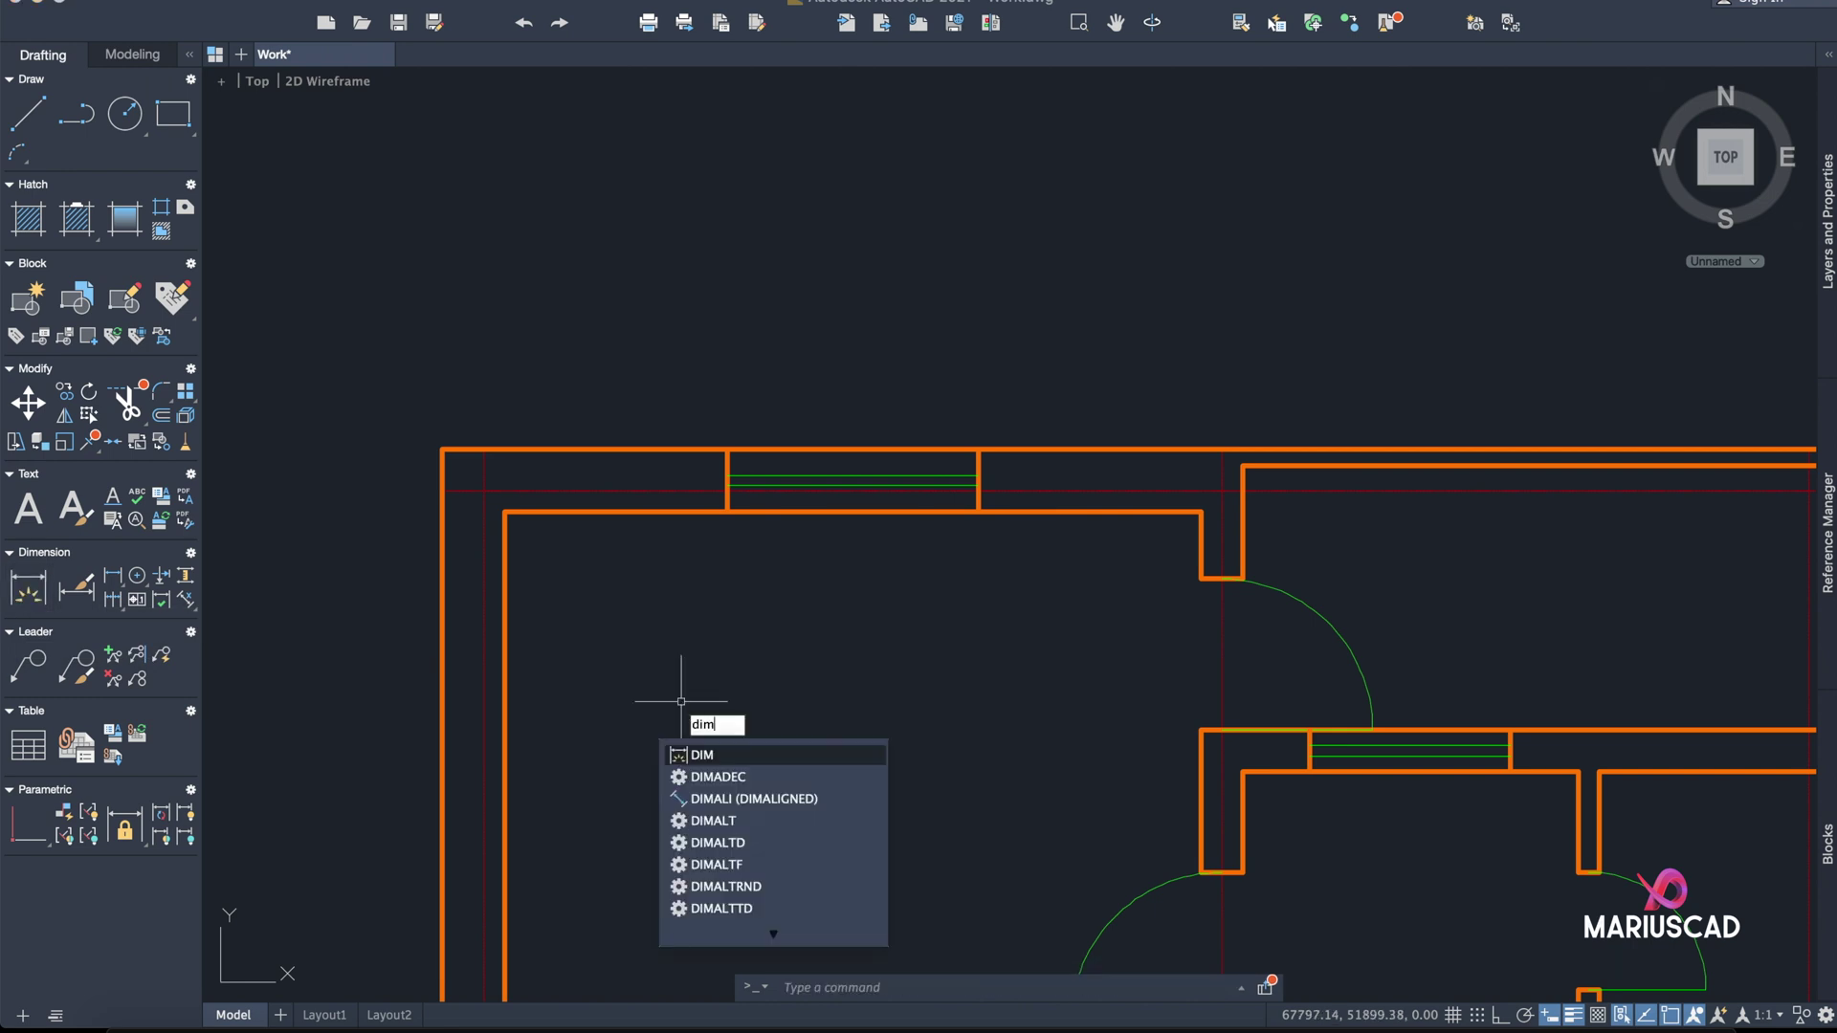
key(Escape)
text(dimen)
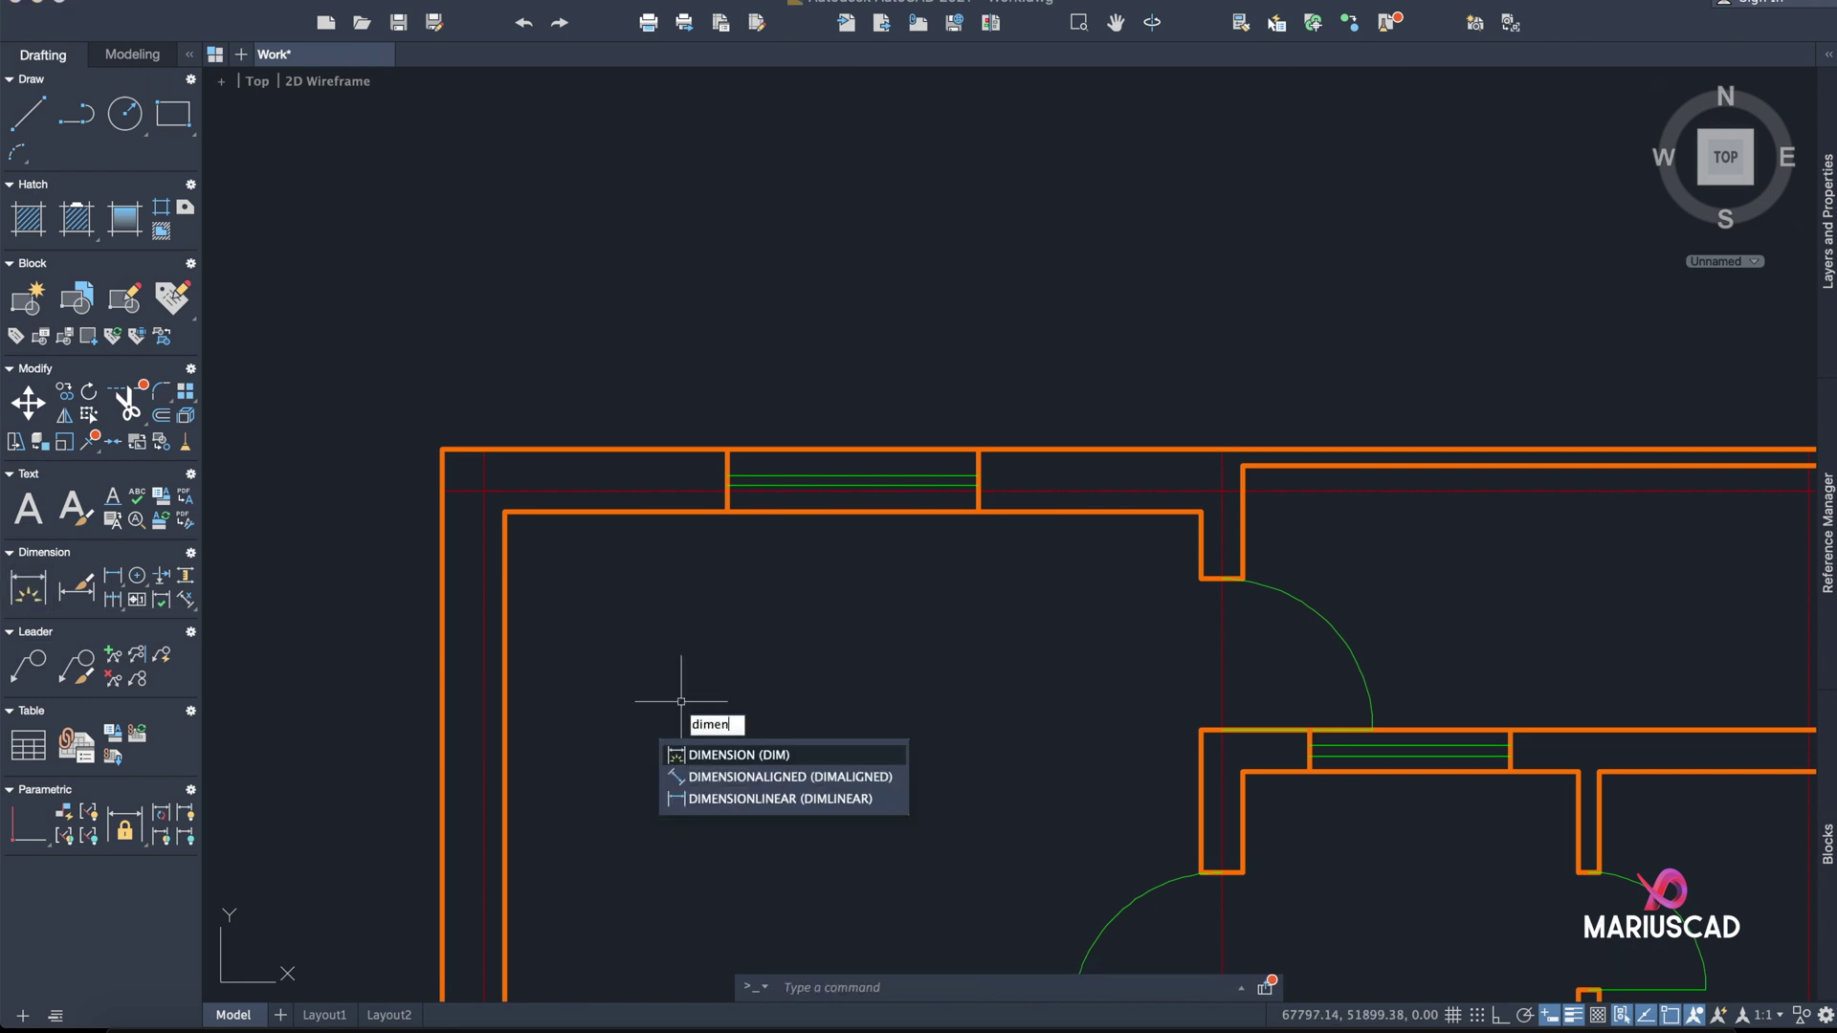
key(Return)
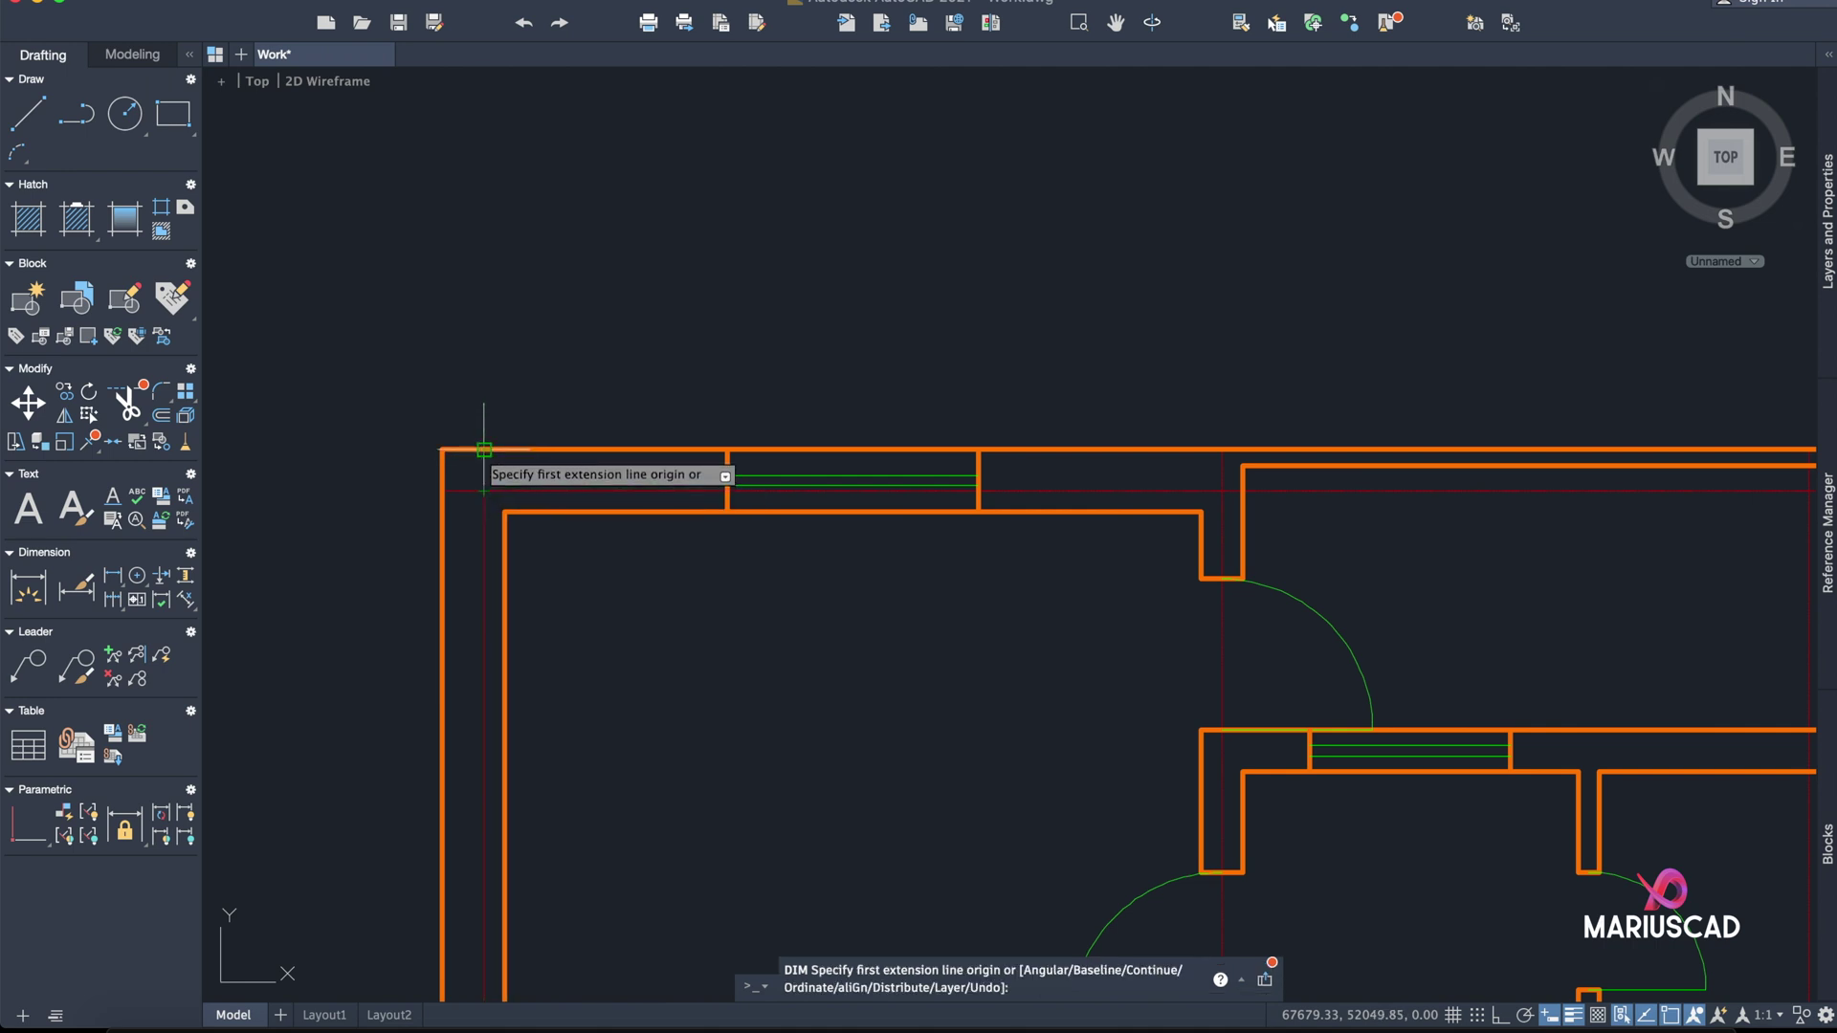
click(484, 491)
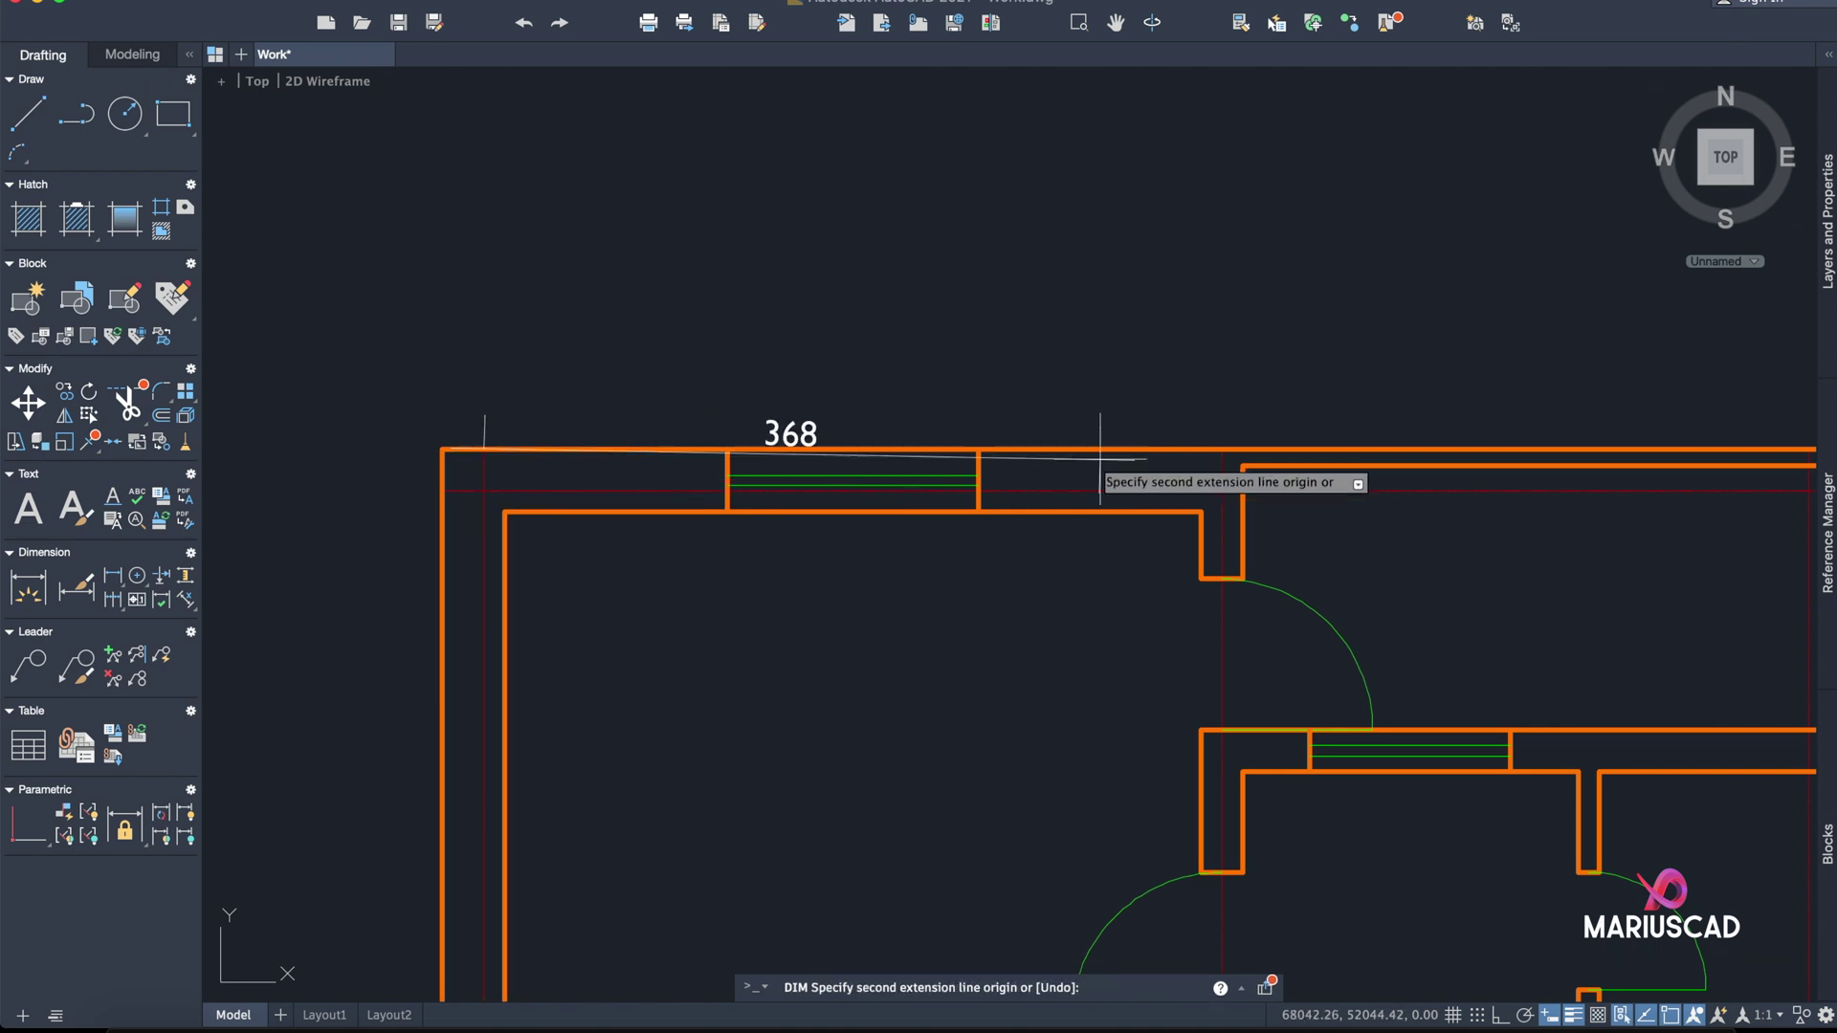
click(1222, 449)
click(1100, 306)
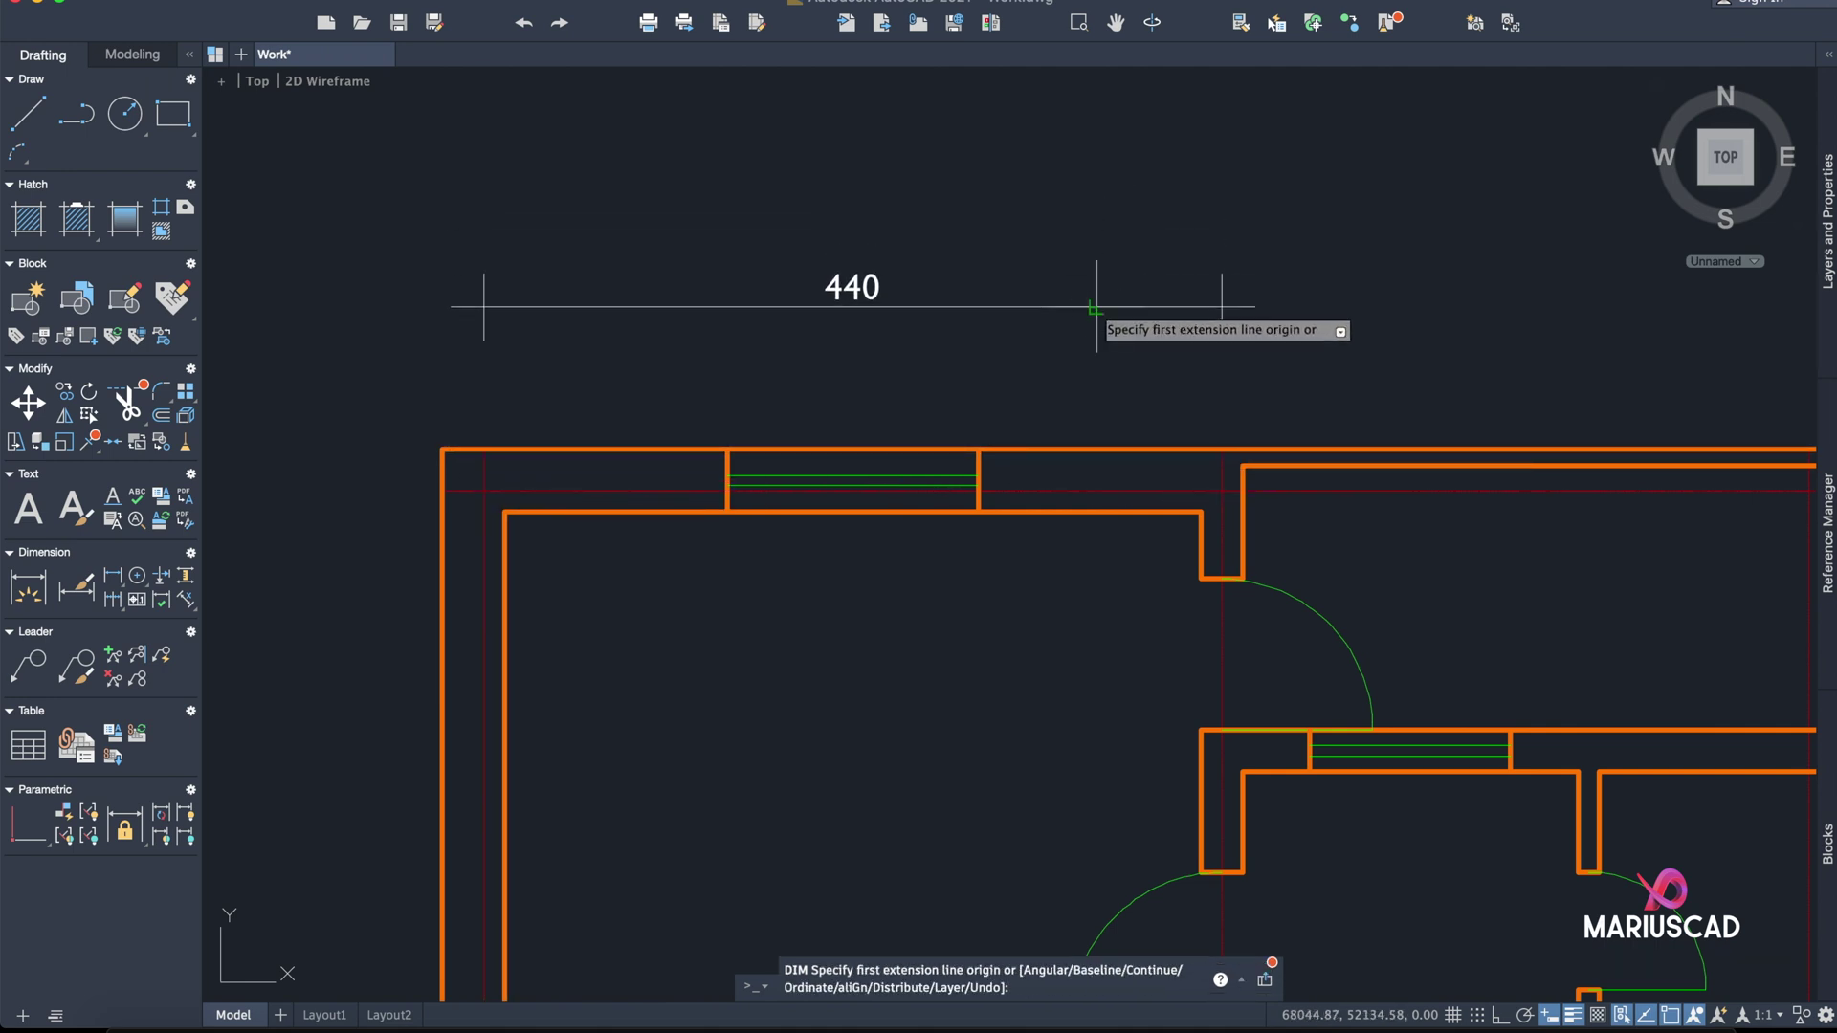
key(Escape)
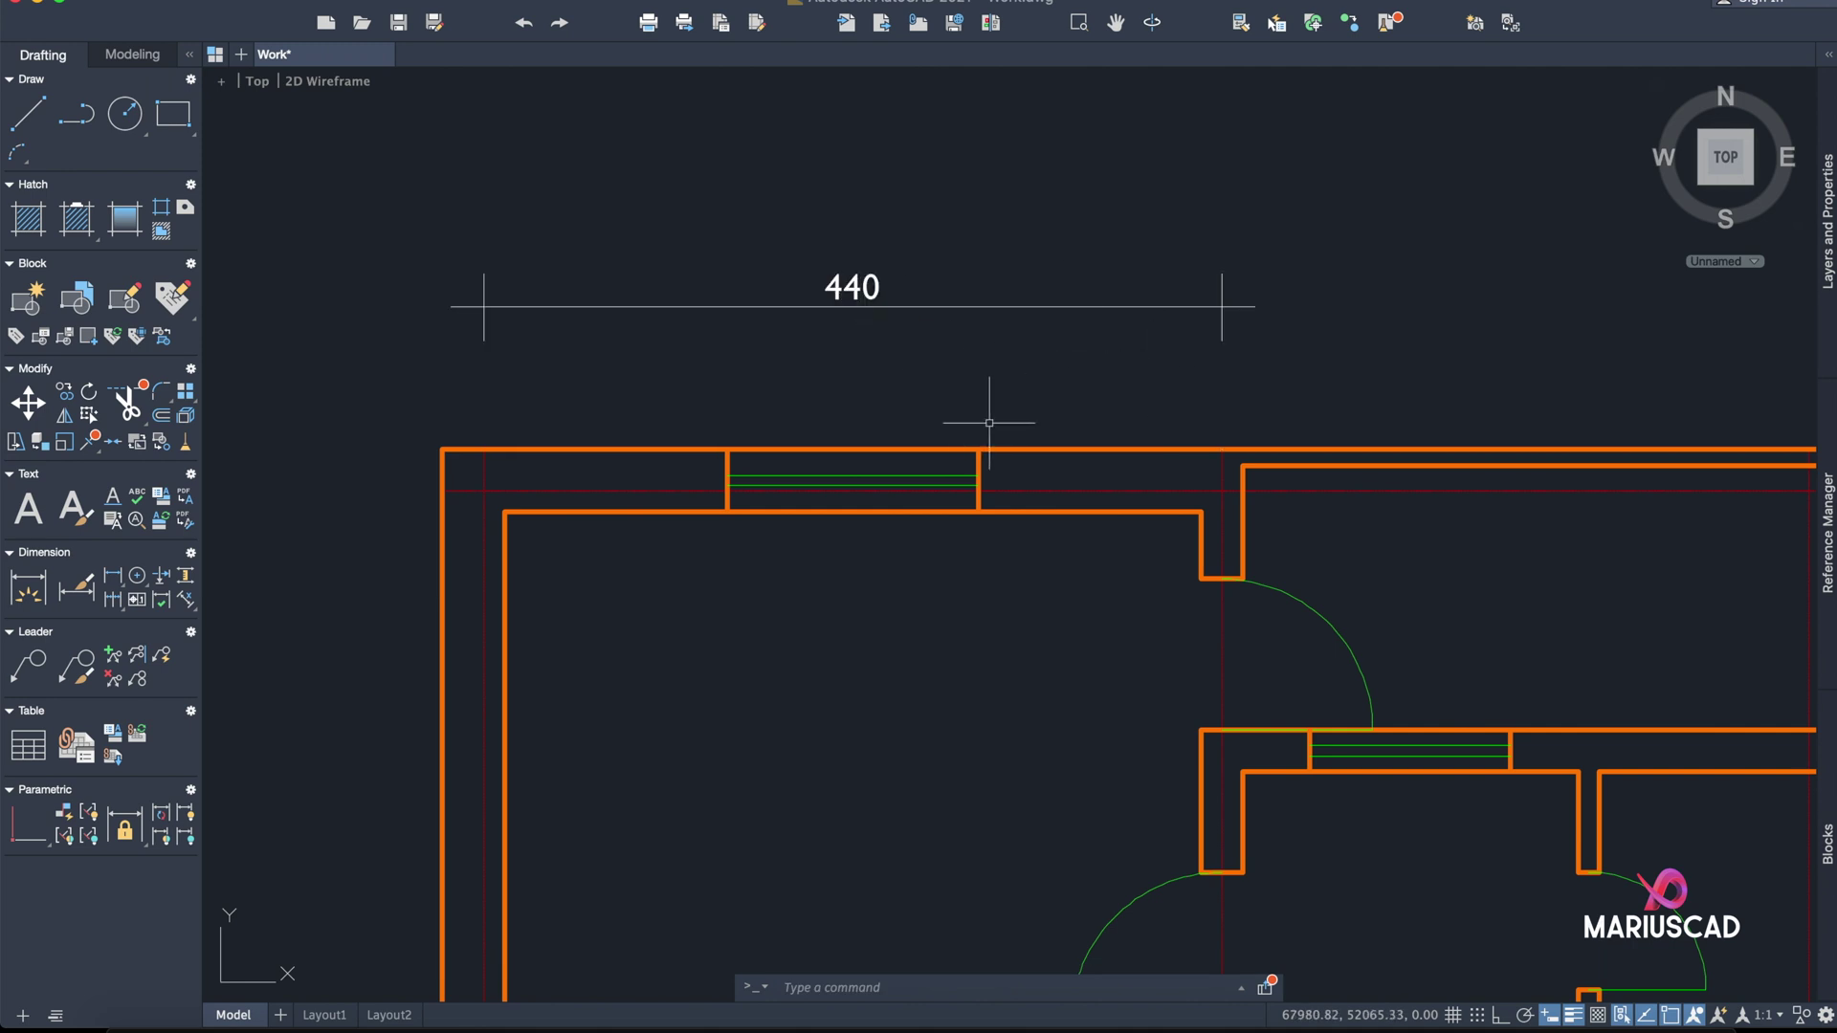
- Reposition the 440 dimension line so it sits just above the top wall
middle_drag(1183, 369, 1143, 512)
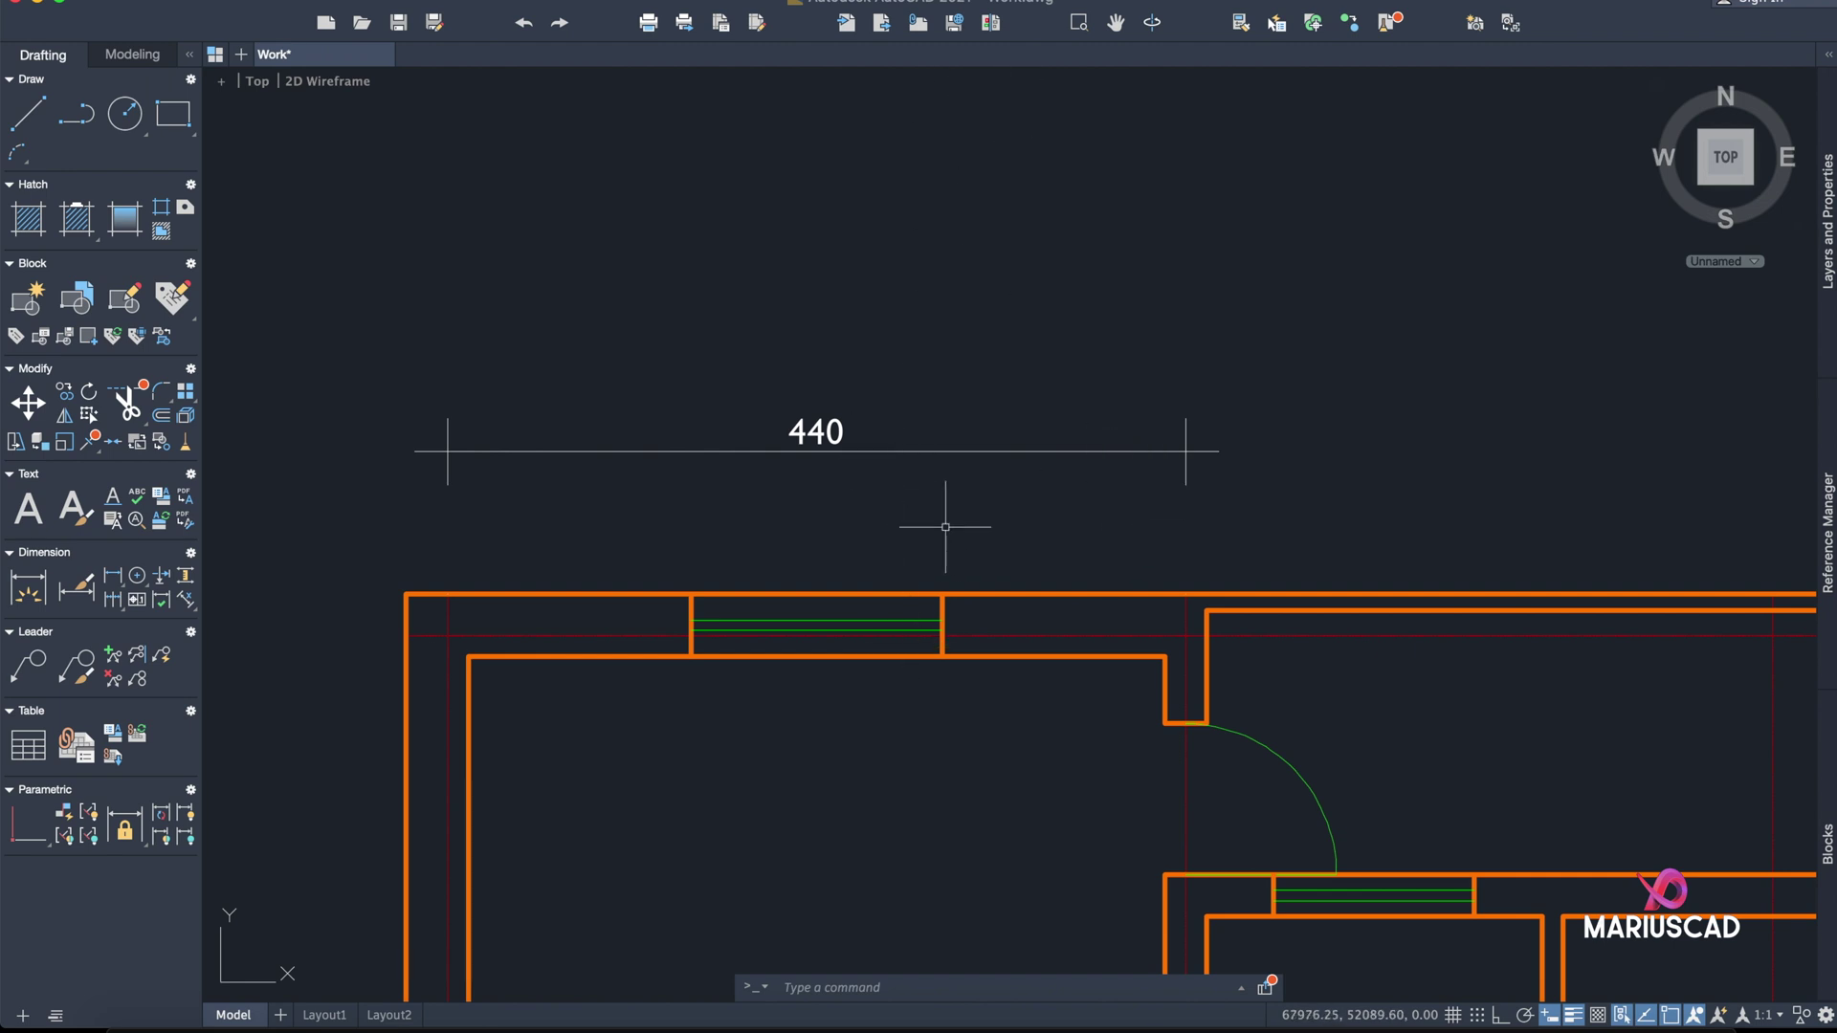
click(1181, 451)
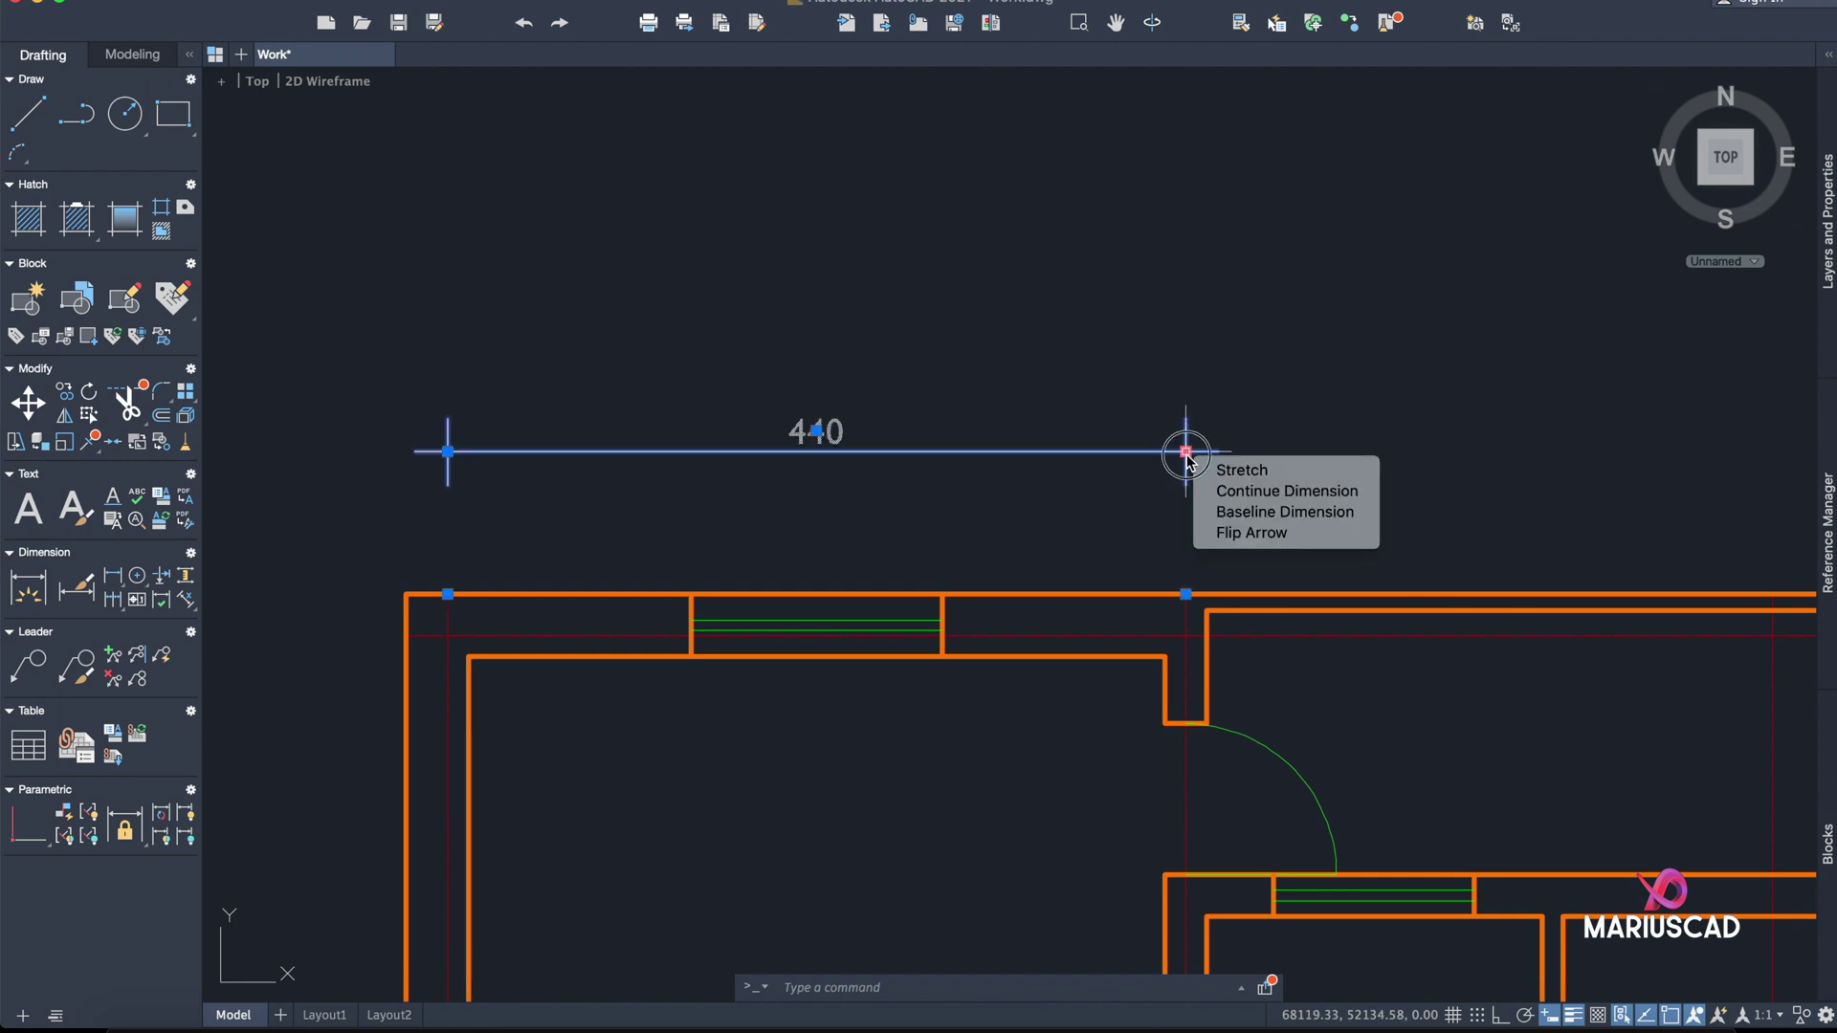
click(1186, 450)
click(1186, 228)
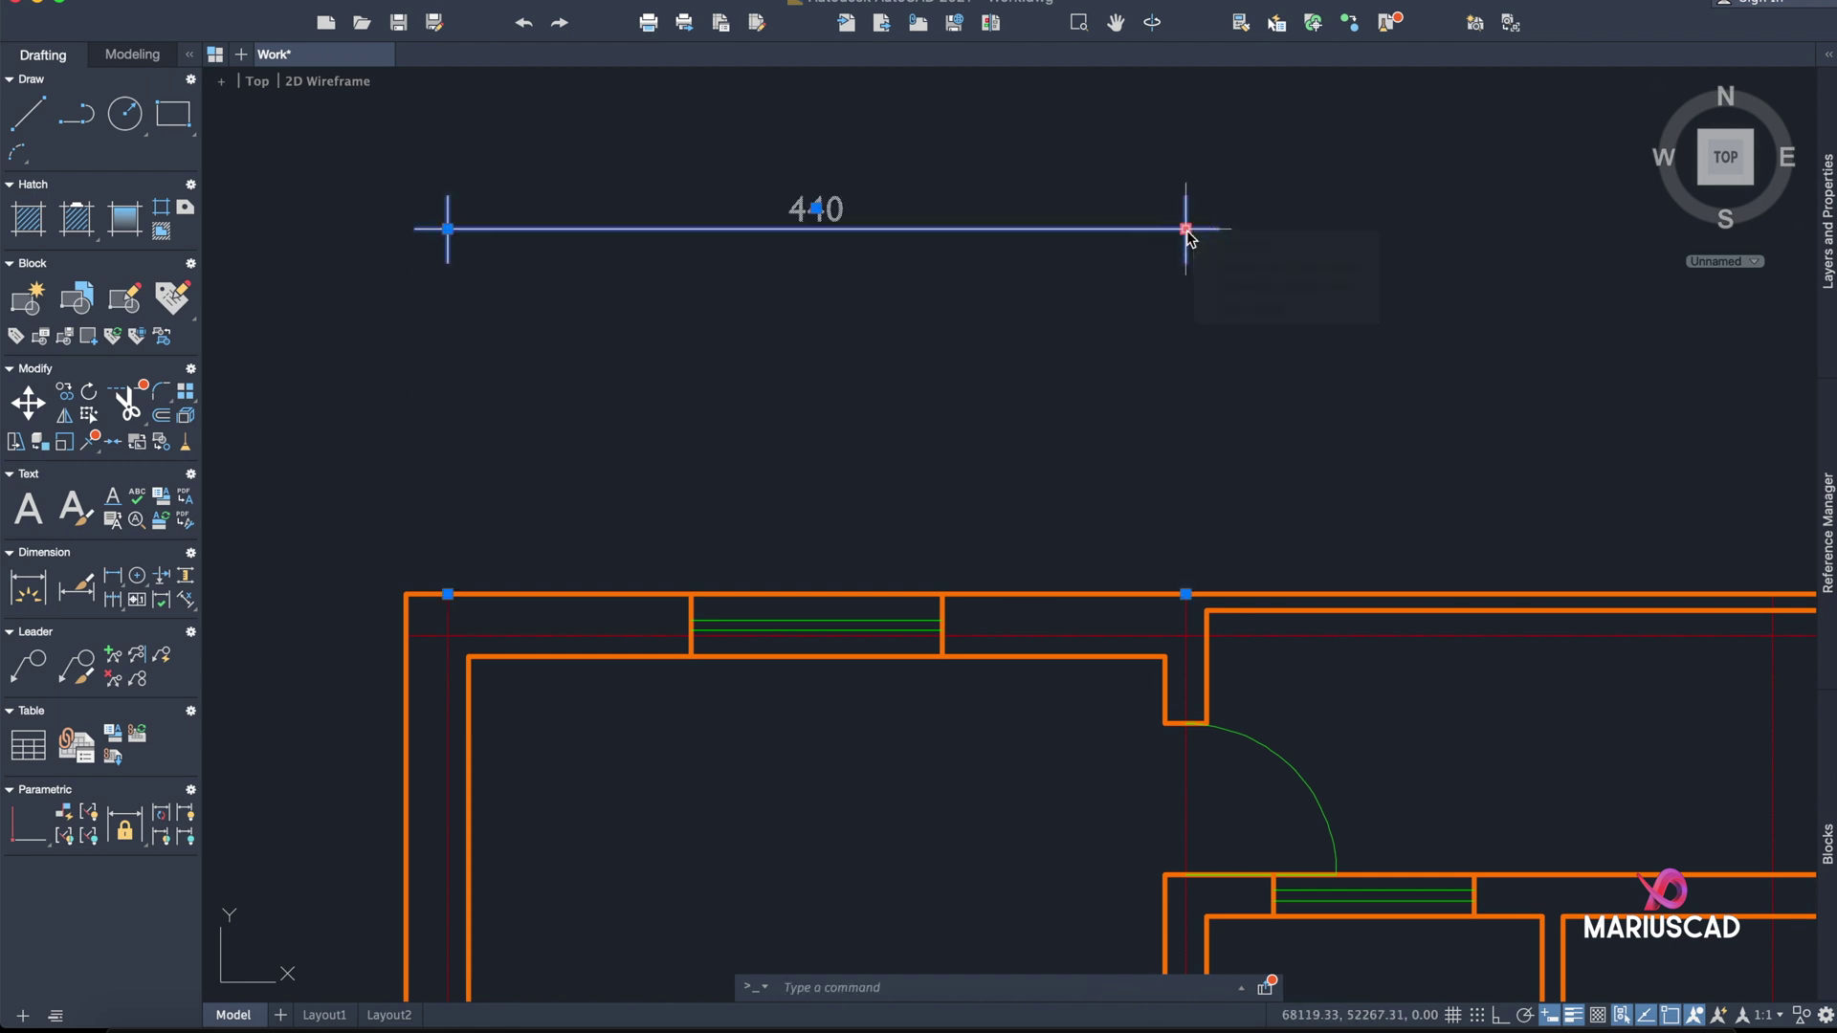
click(1185, 228)
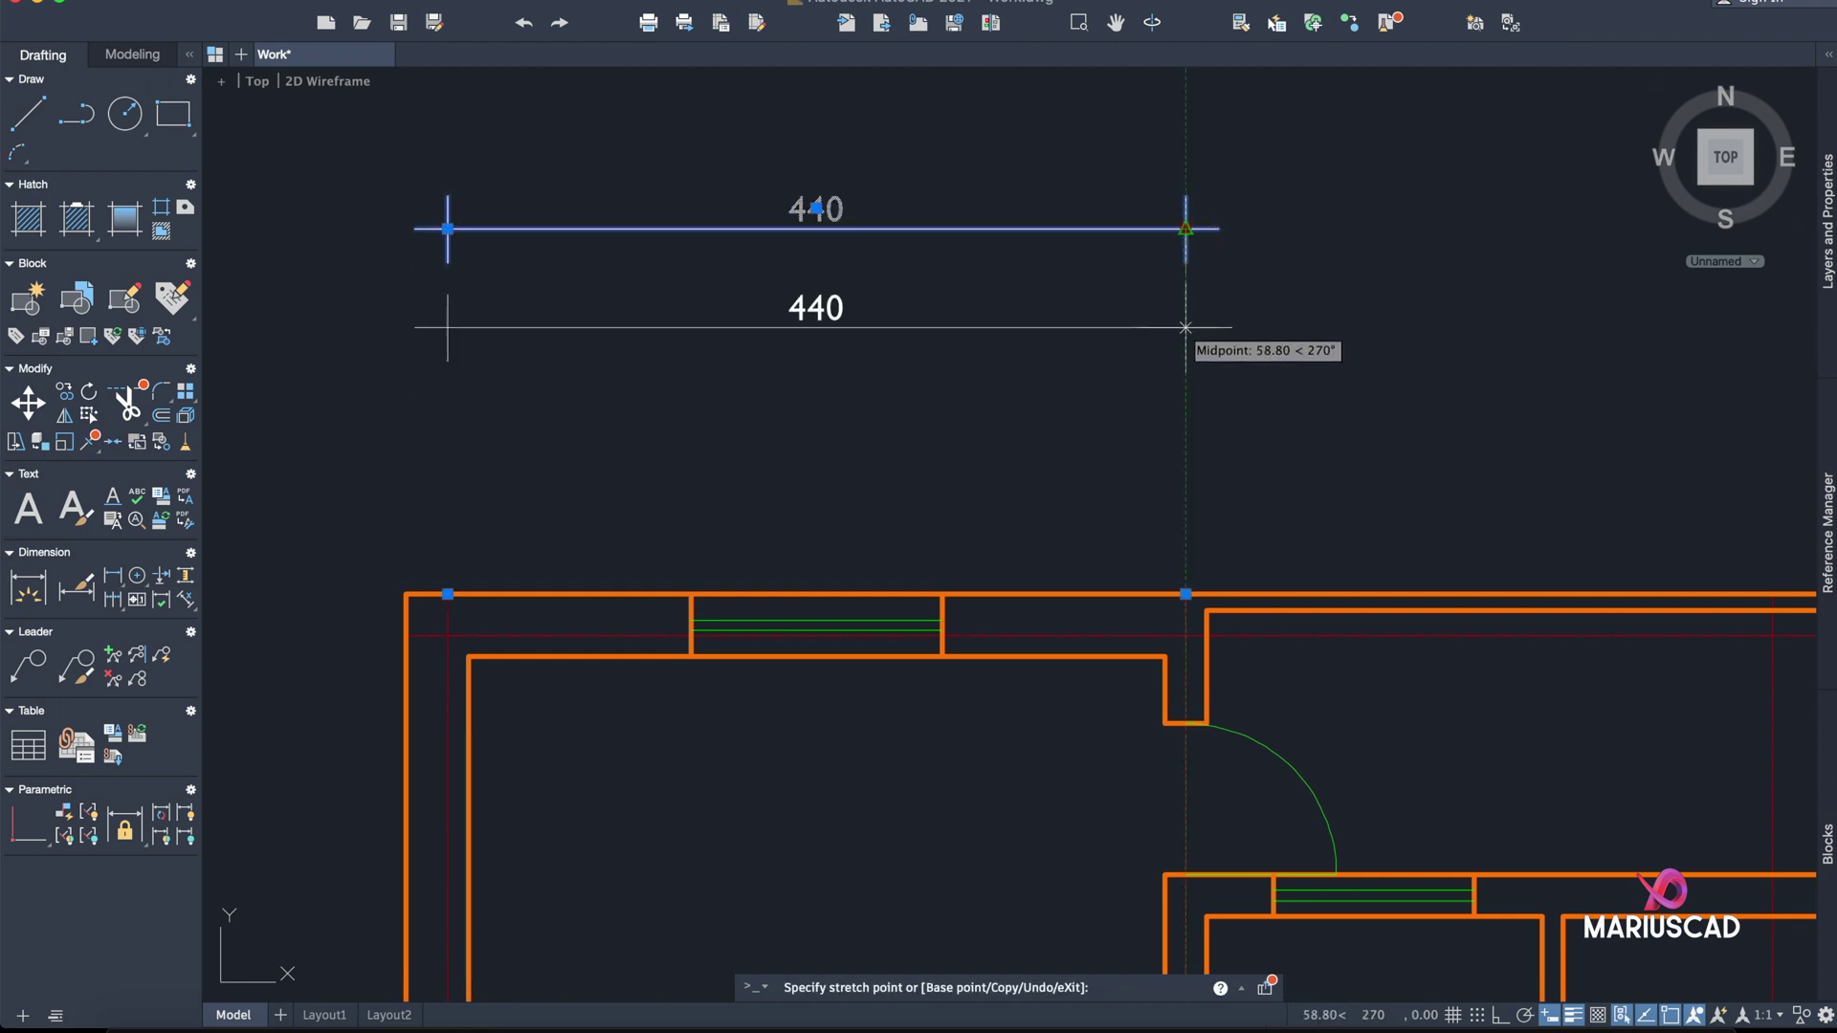
click(1185, 538)
key(Escape)
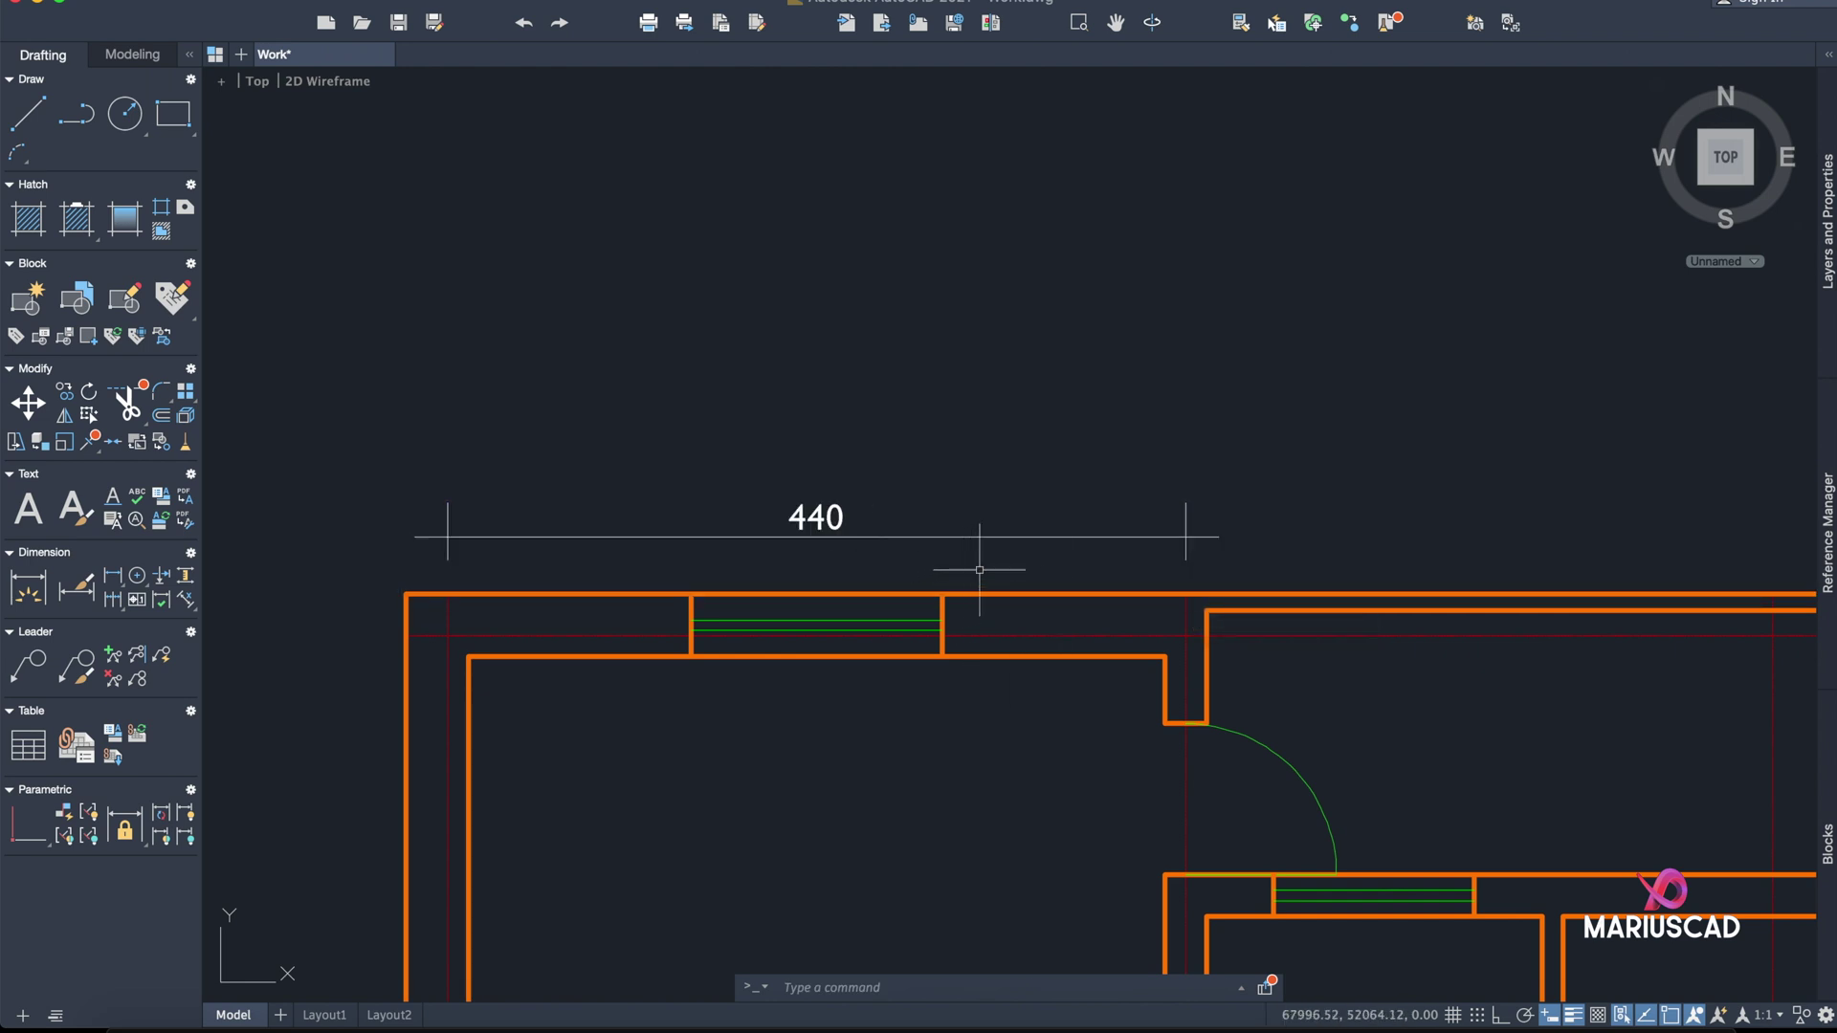
- Stretch the dimension's right end to the next wall corner, making it 790
middle_drag(1182, 597, 1152, 598)
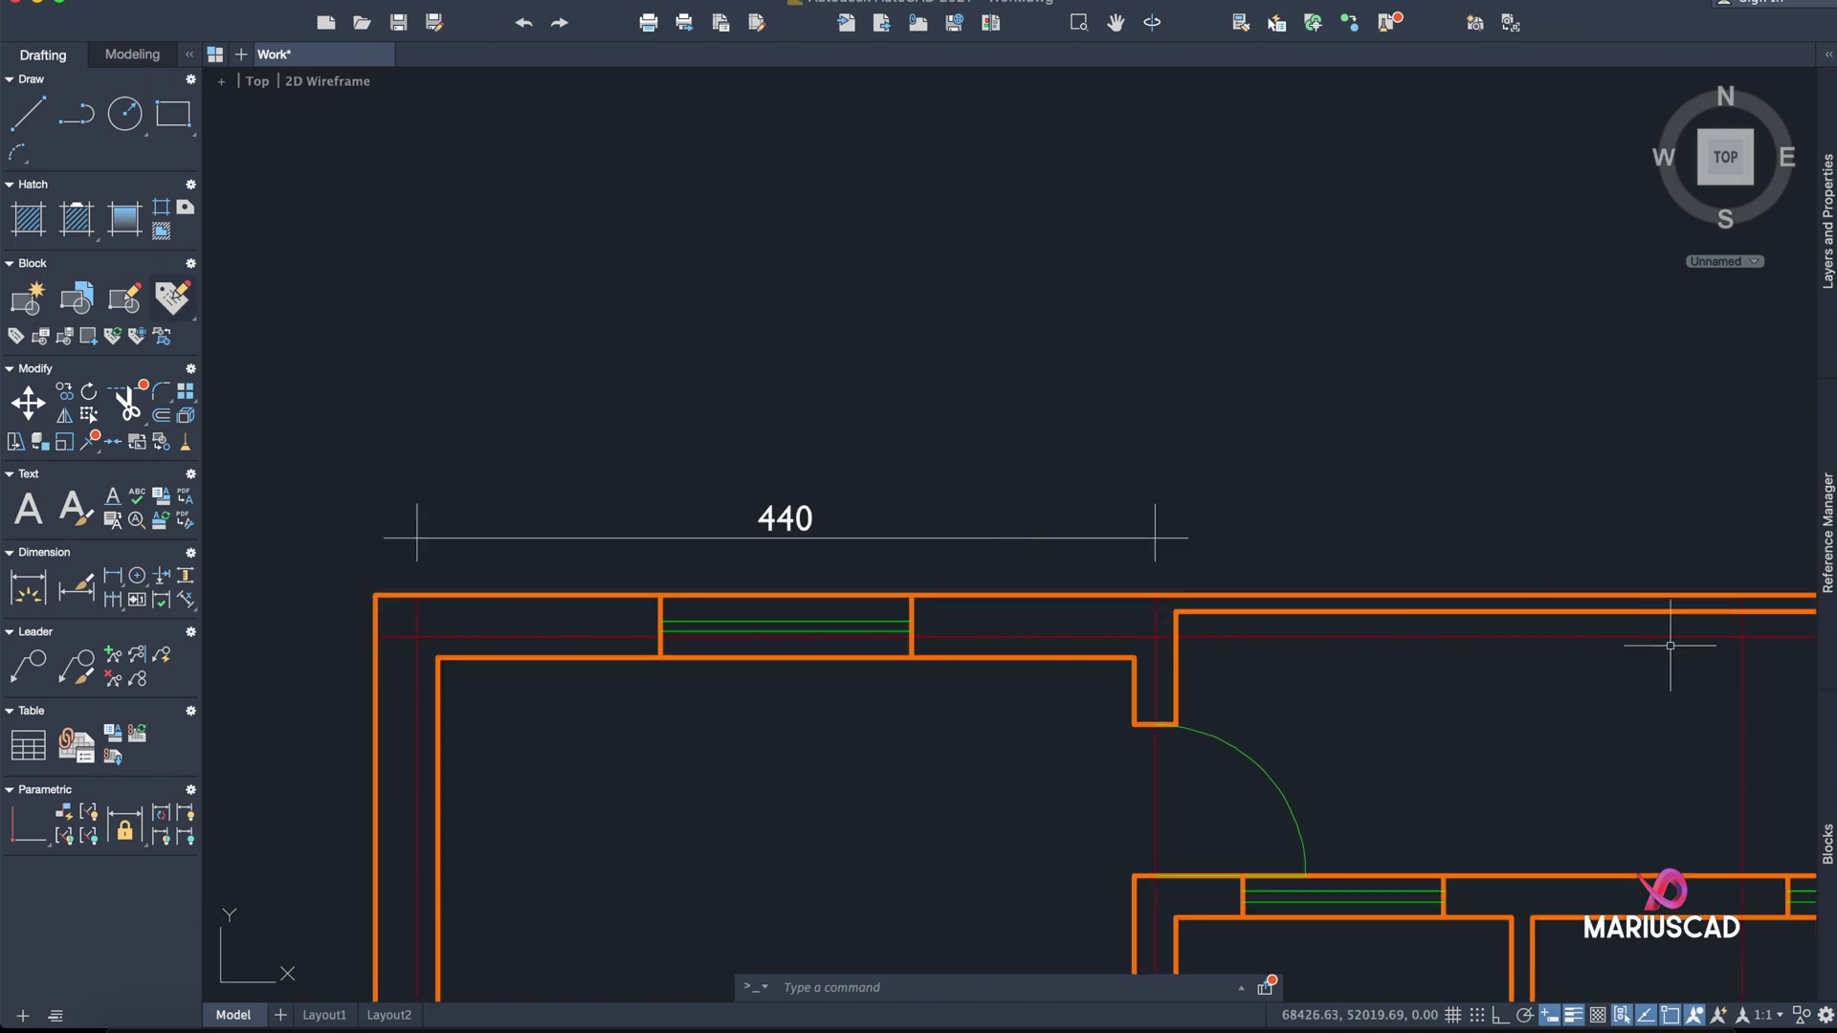
middle_drag(1685, 628, 1668, 629)
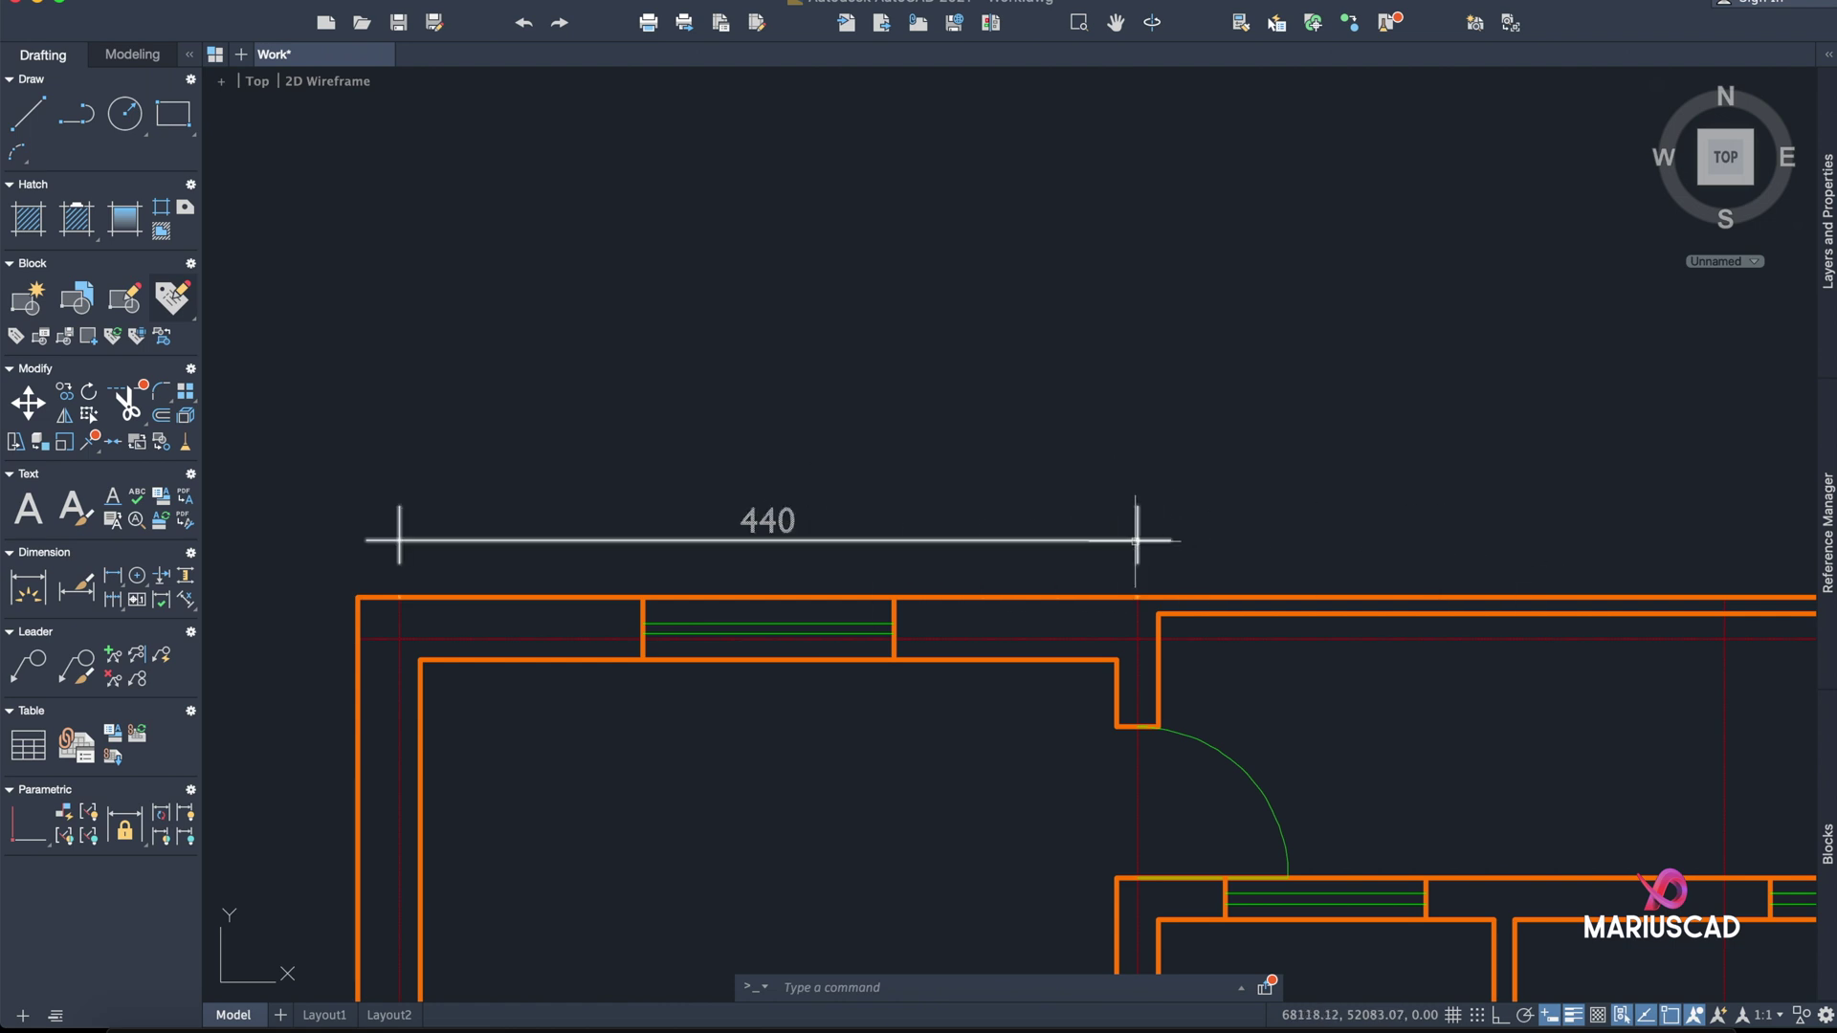
click(1143, 541)
mouse_move(1137, 541)
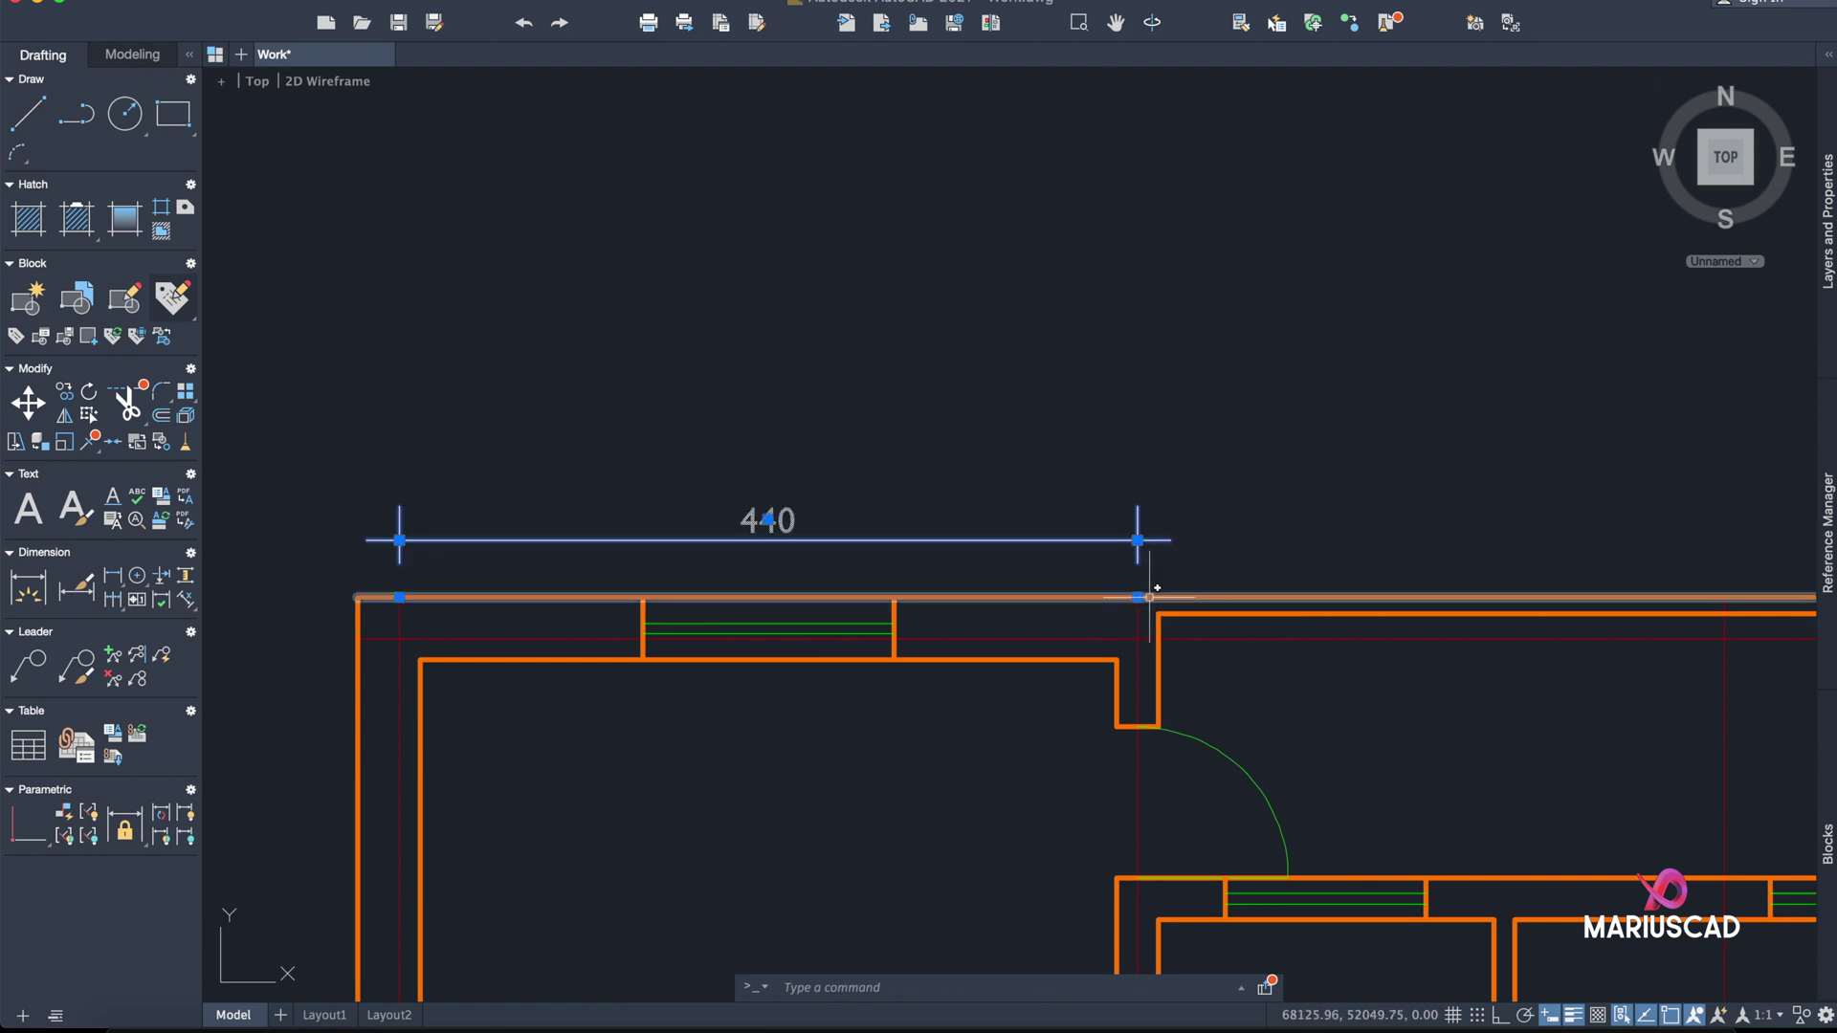
click(1137, 540)
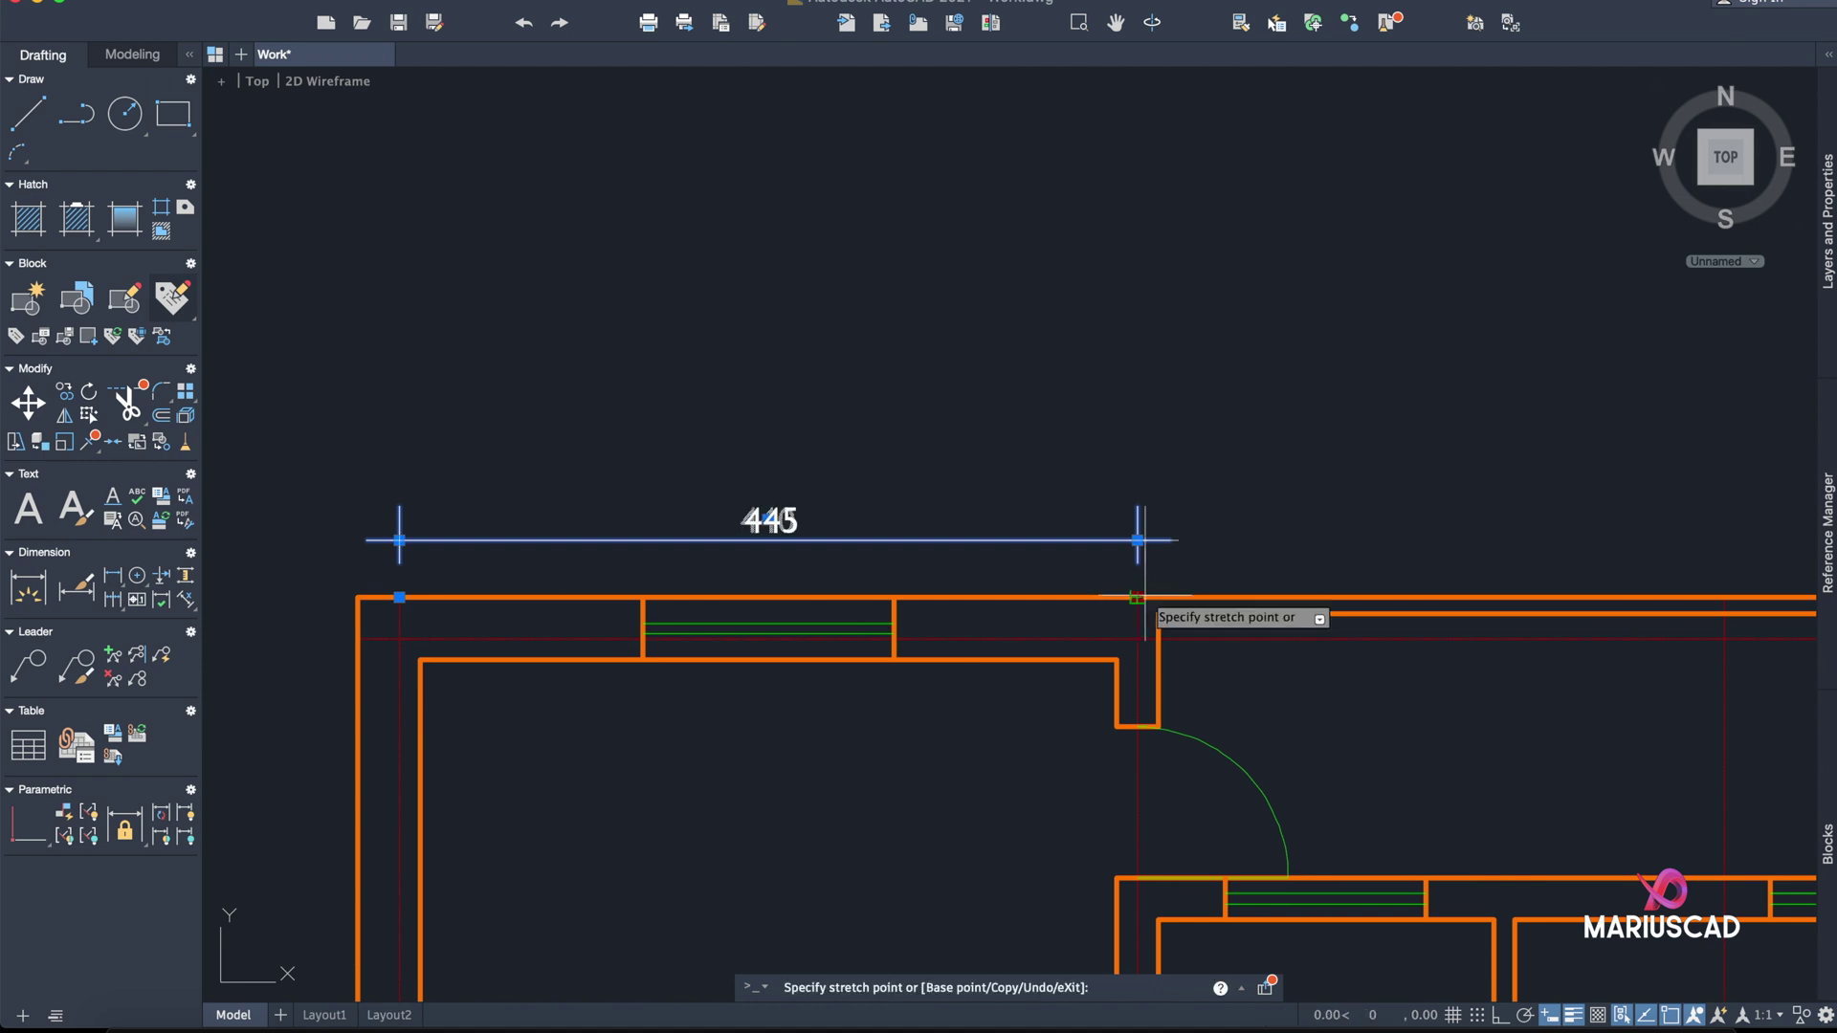
click(1724, 597)
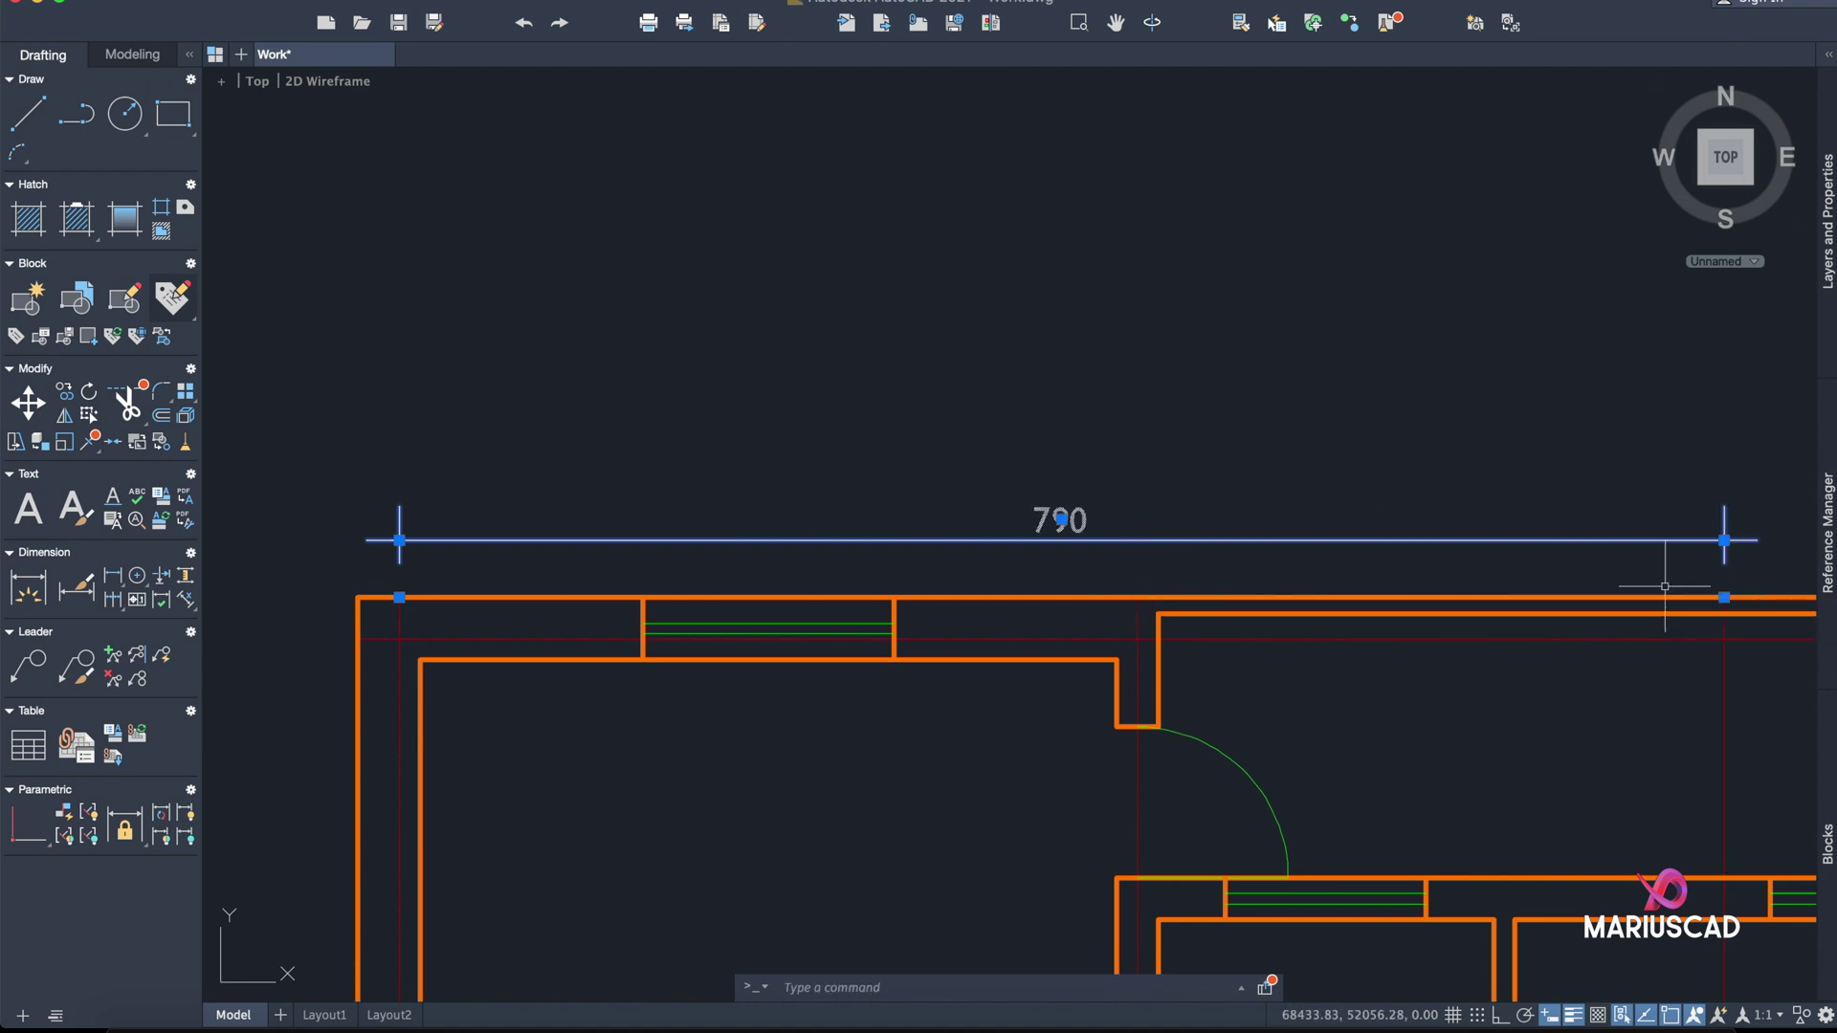
key(Escape)
mouse_move(1273, 581)
middle_down()
mouse_move(1088, 603)
mouse_move(1278, 485)
middle_up()
- Draw a slanted line crossing the 790 dimension
click(27, 113)
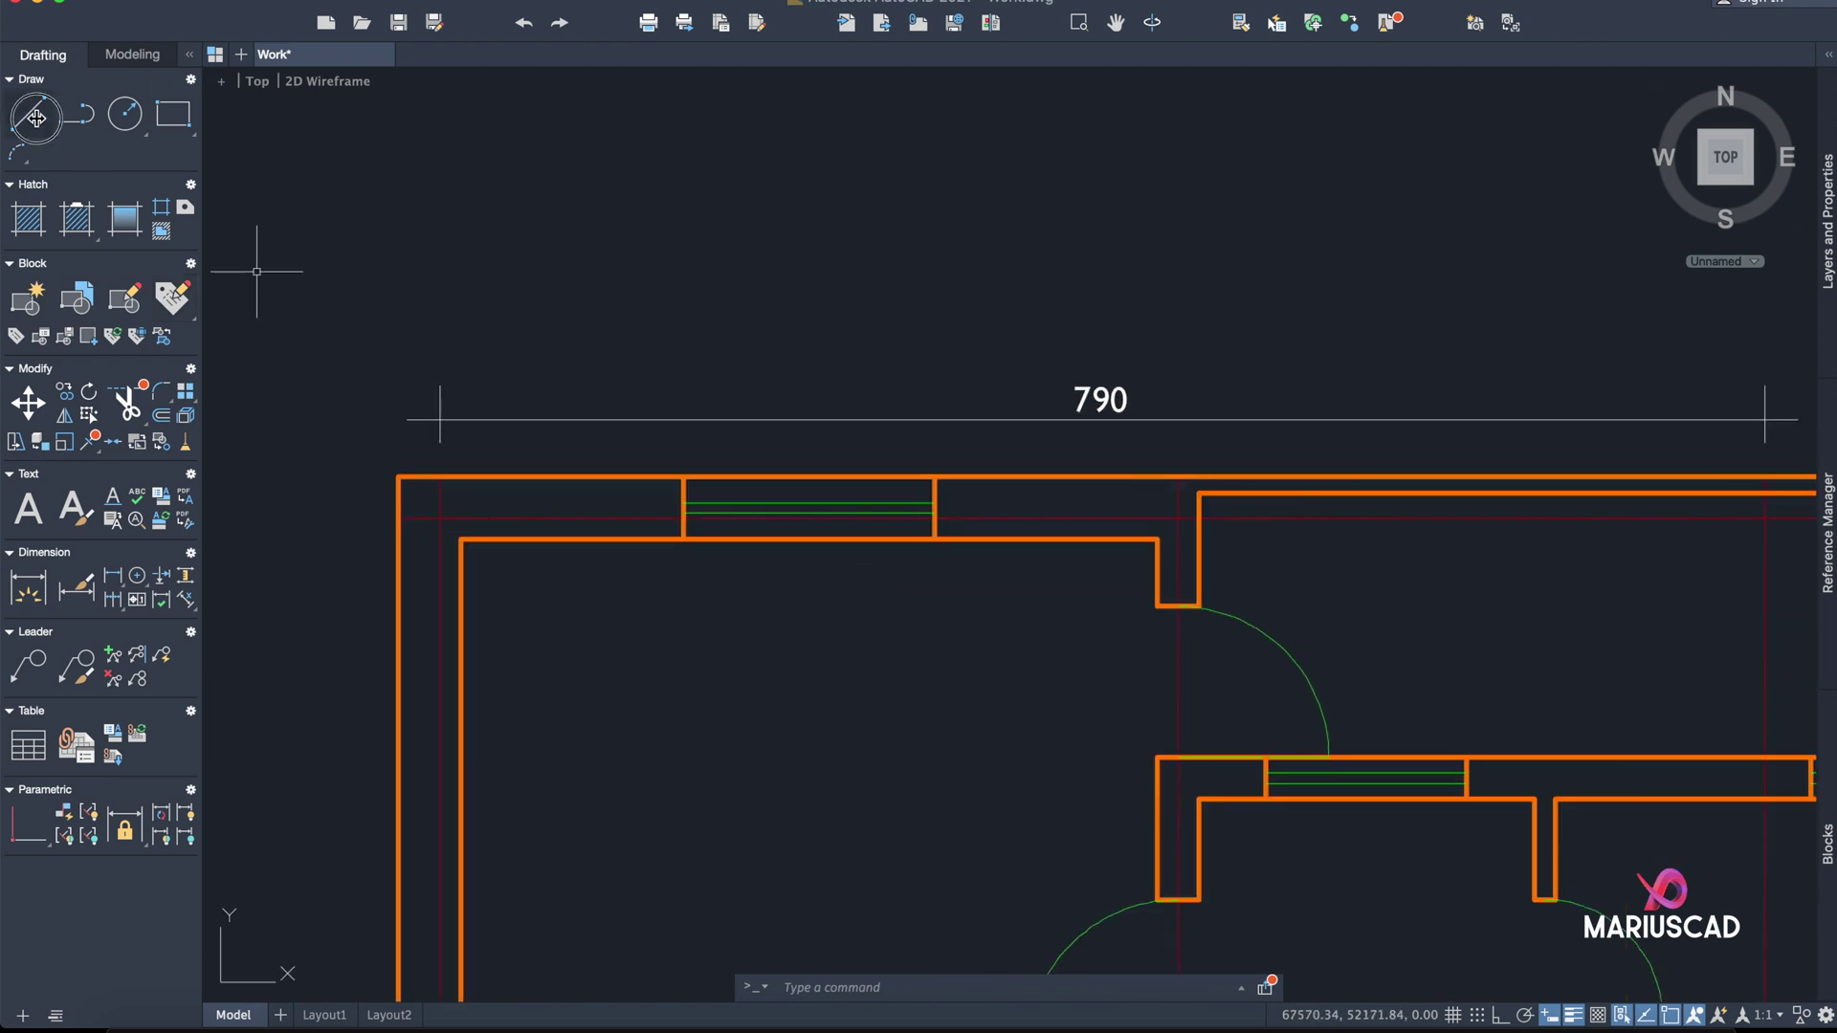
click(1047, 655)
click(1141, 206)
key(Escape)
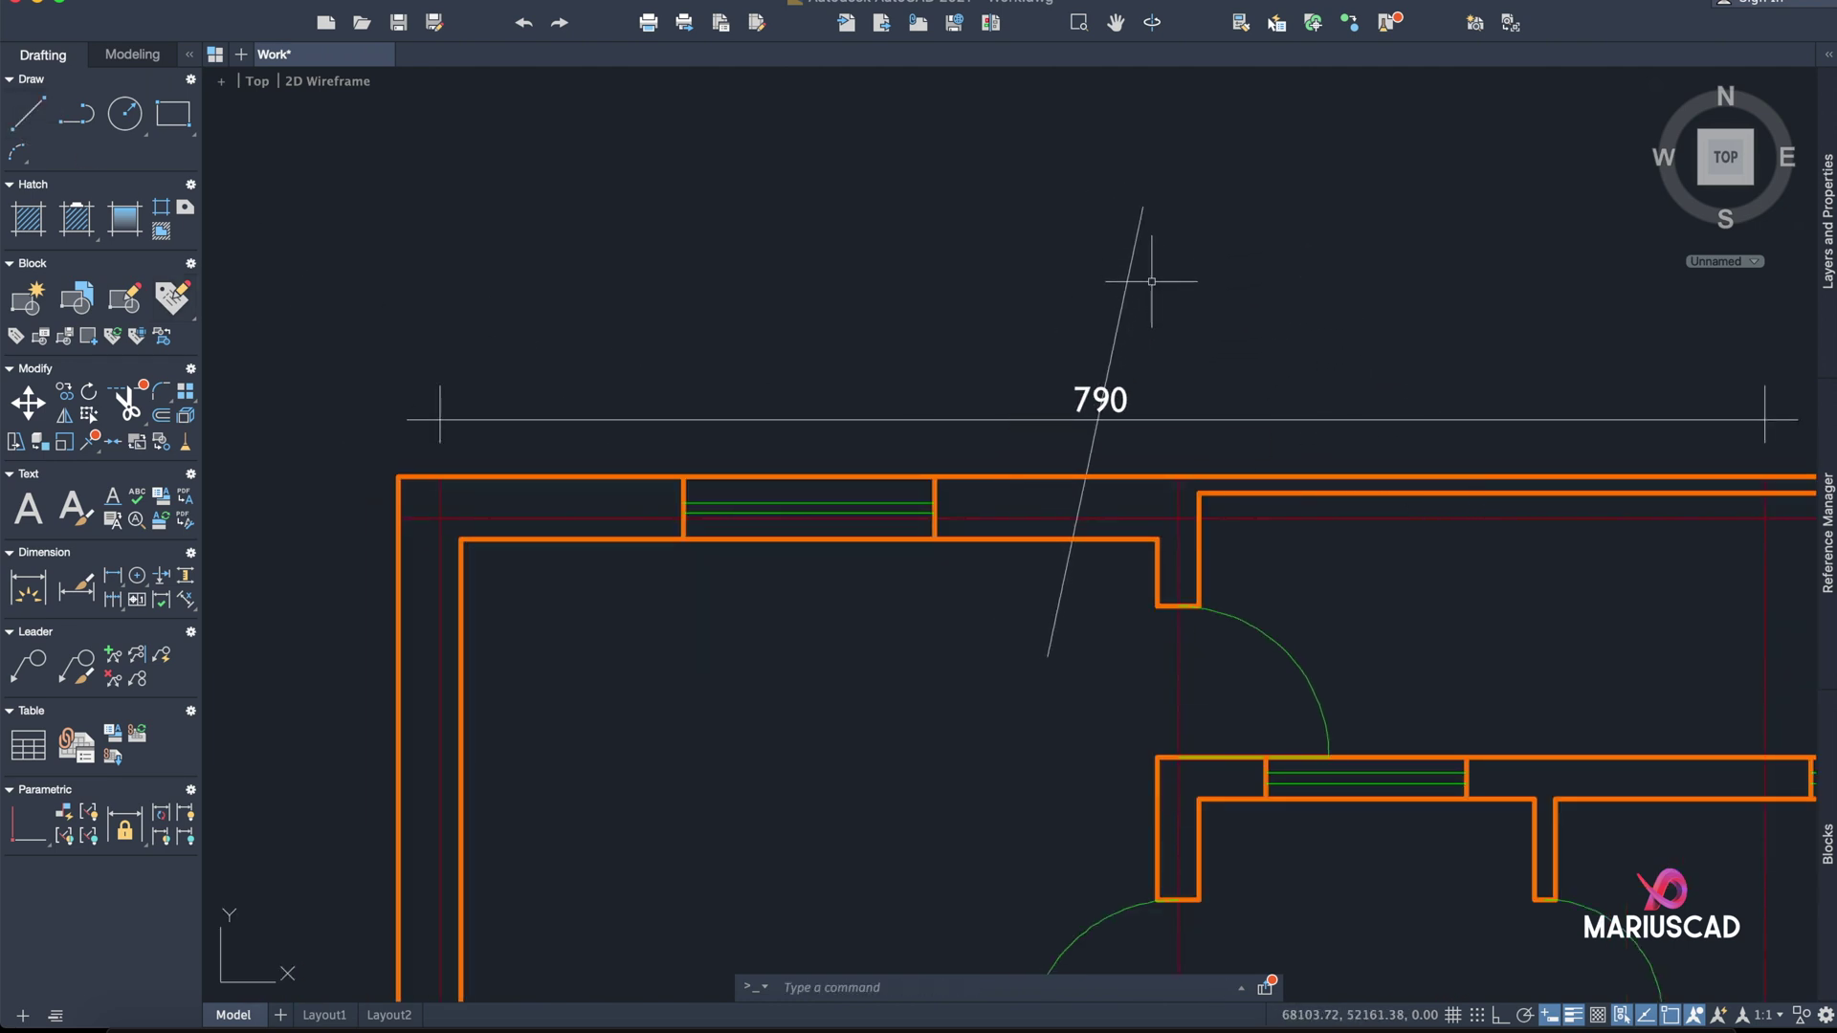
- Move the 790 dimension text to the left of the slanted line
click(1087, 403)
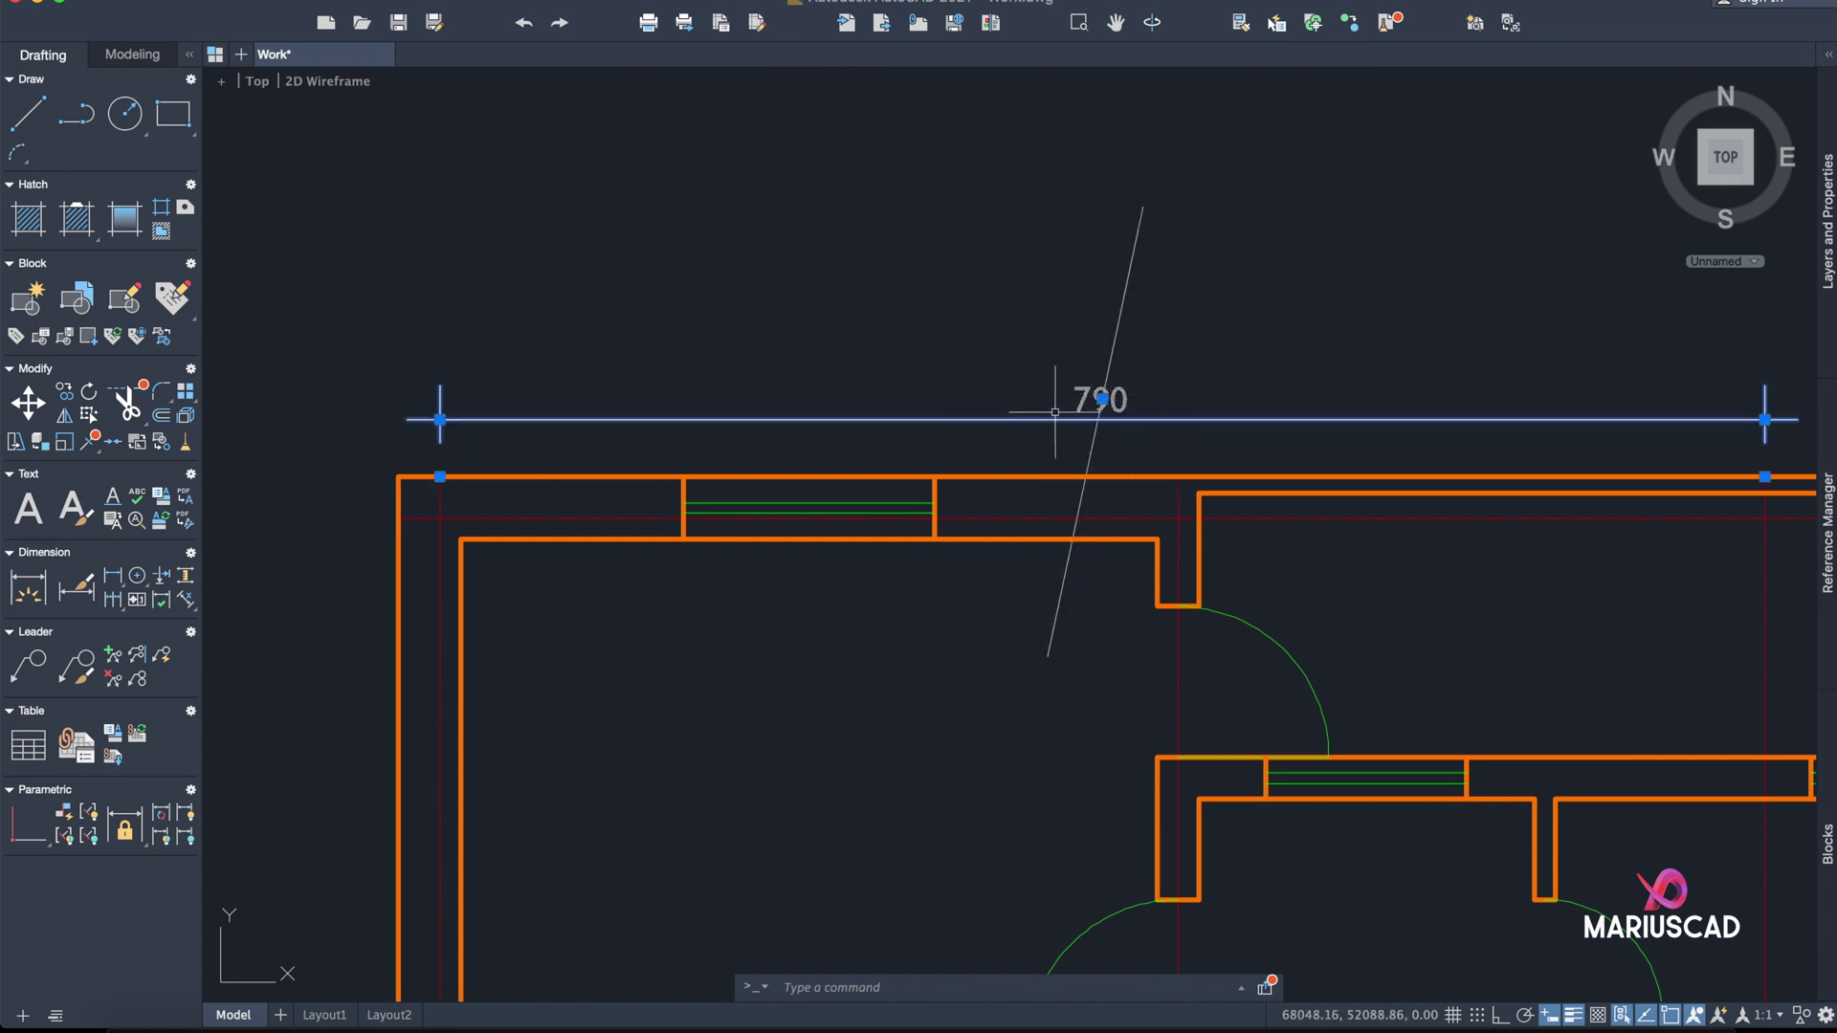
scroll(1102, 399, up, 4)
mouse_move(1105, 398)
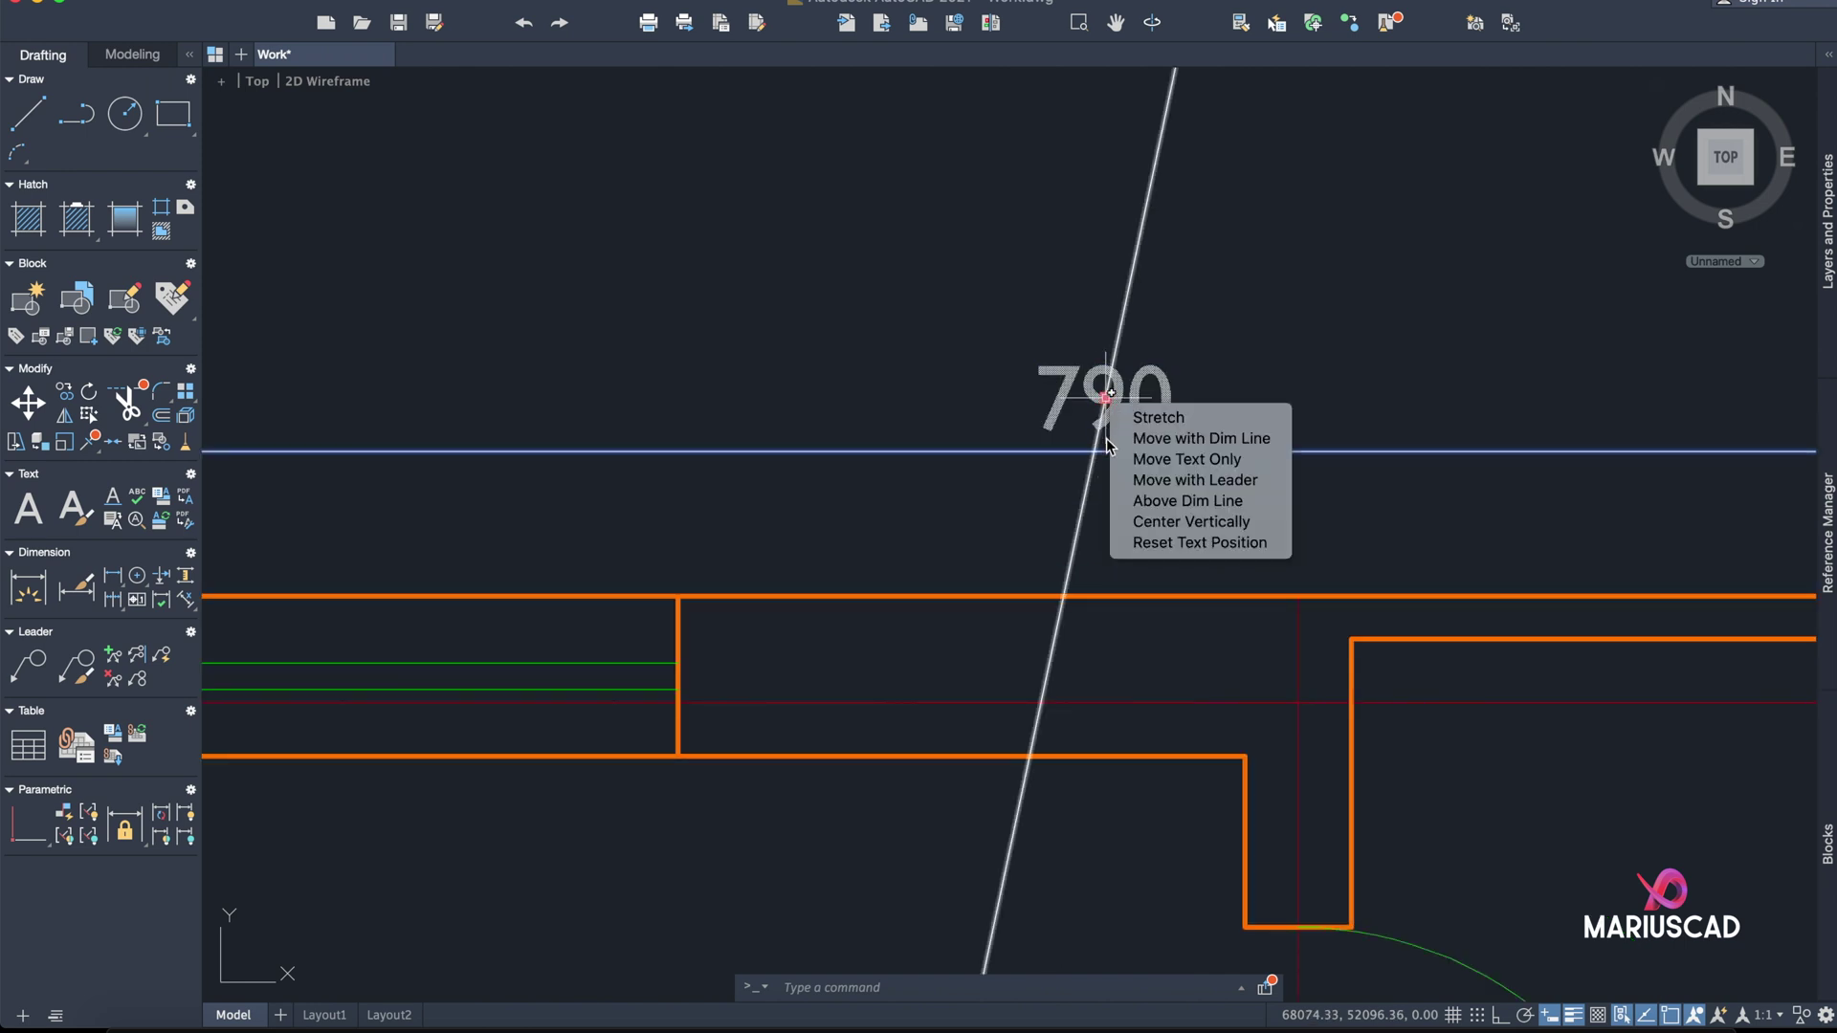
scroll(1107, 445, down, 5)
scroll(1236, 498, up, 4)
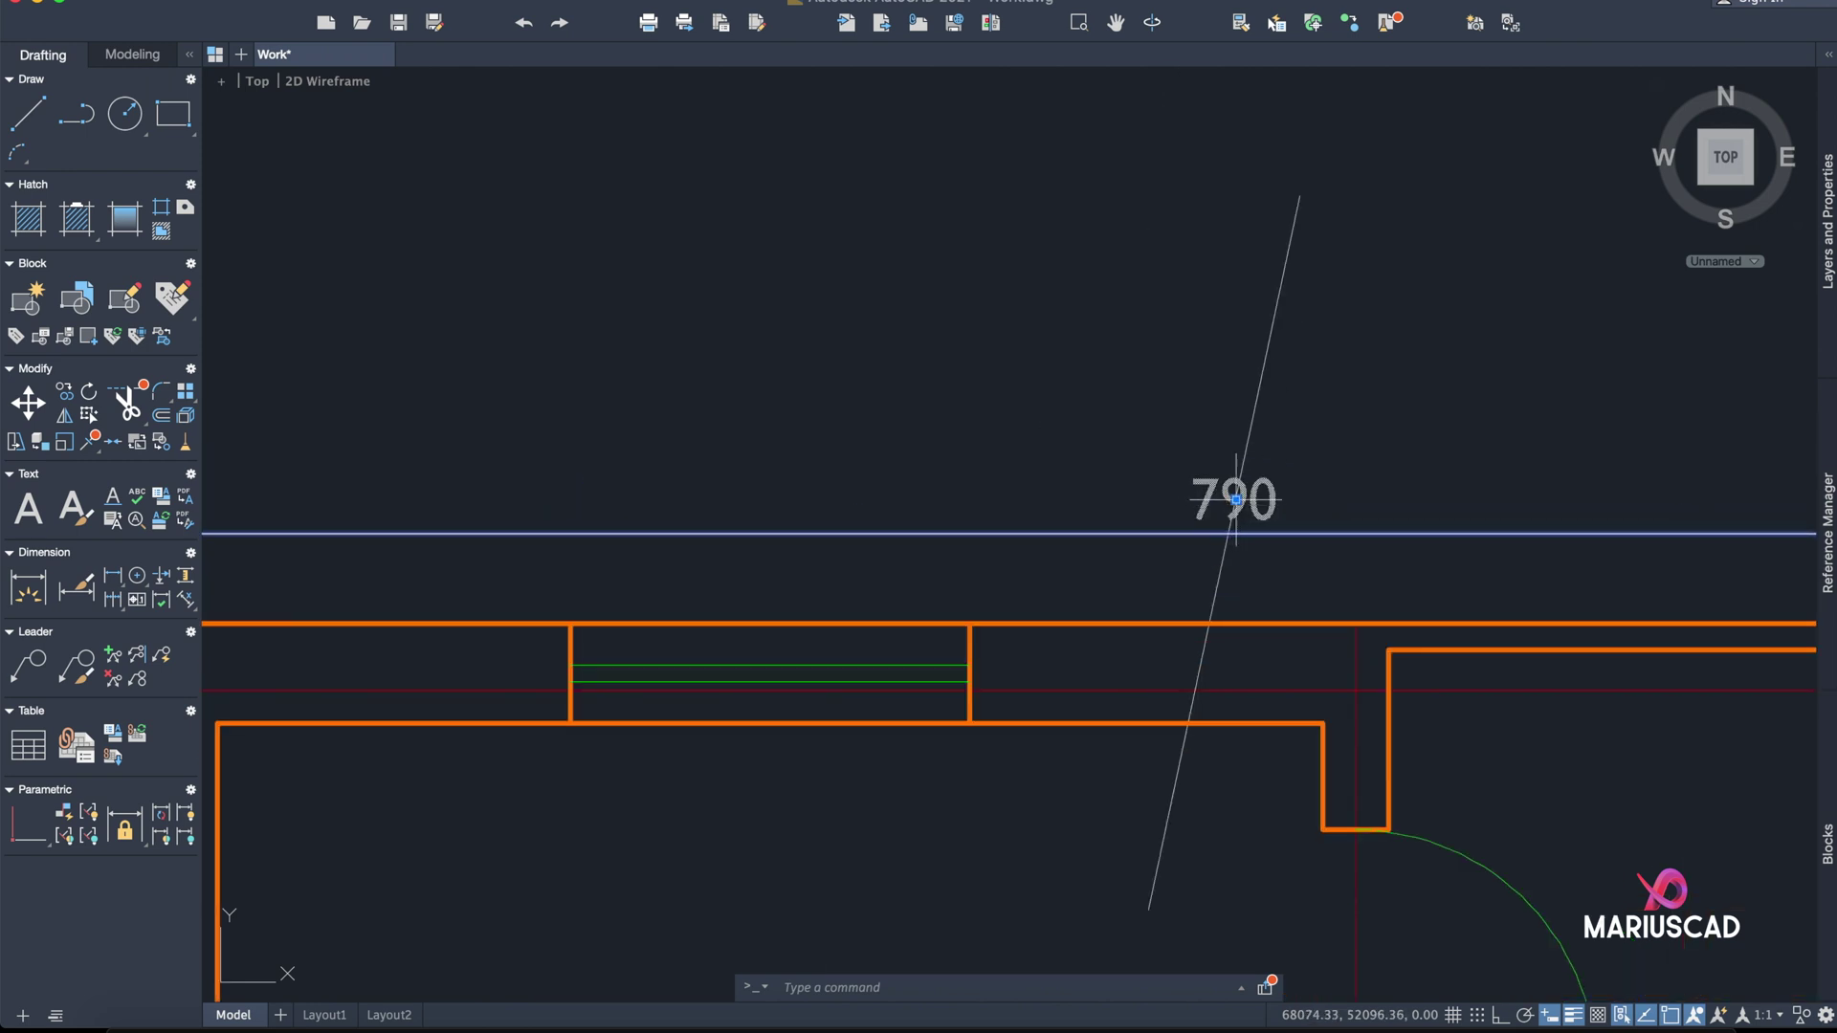
click(1236, 499)
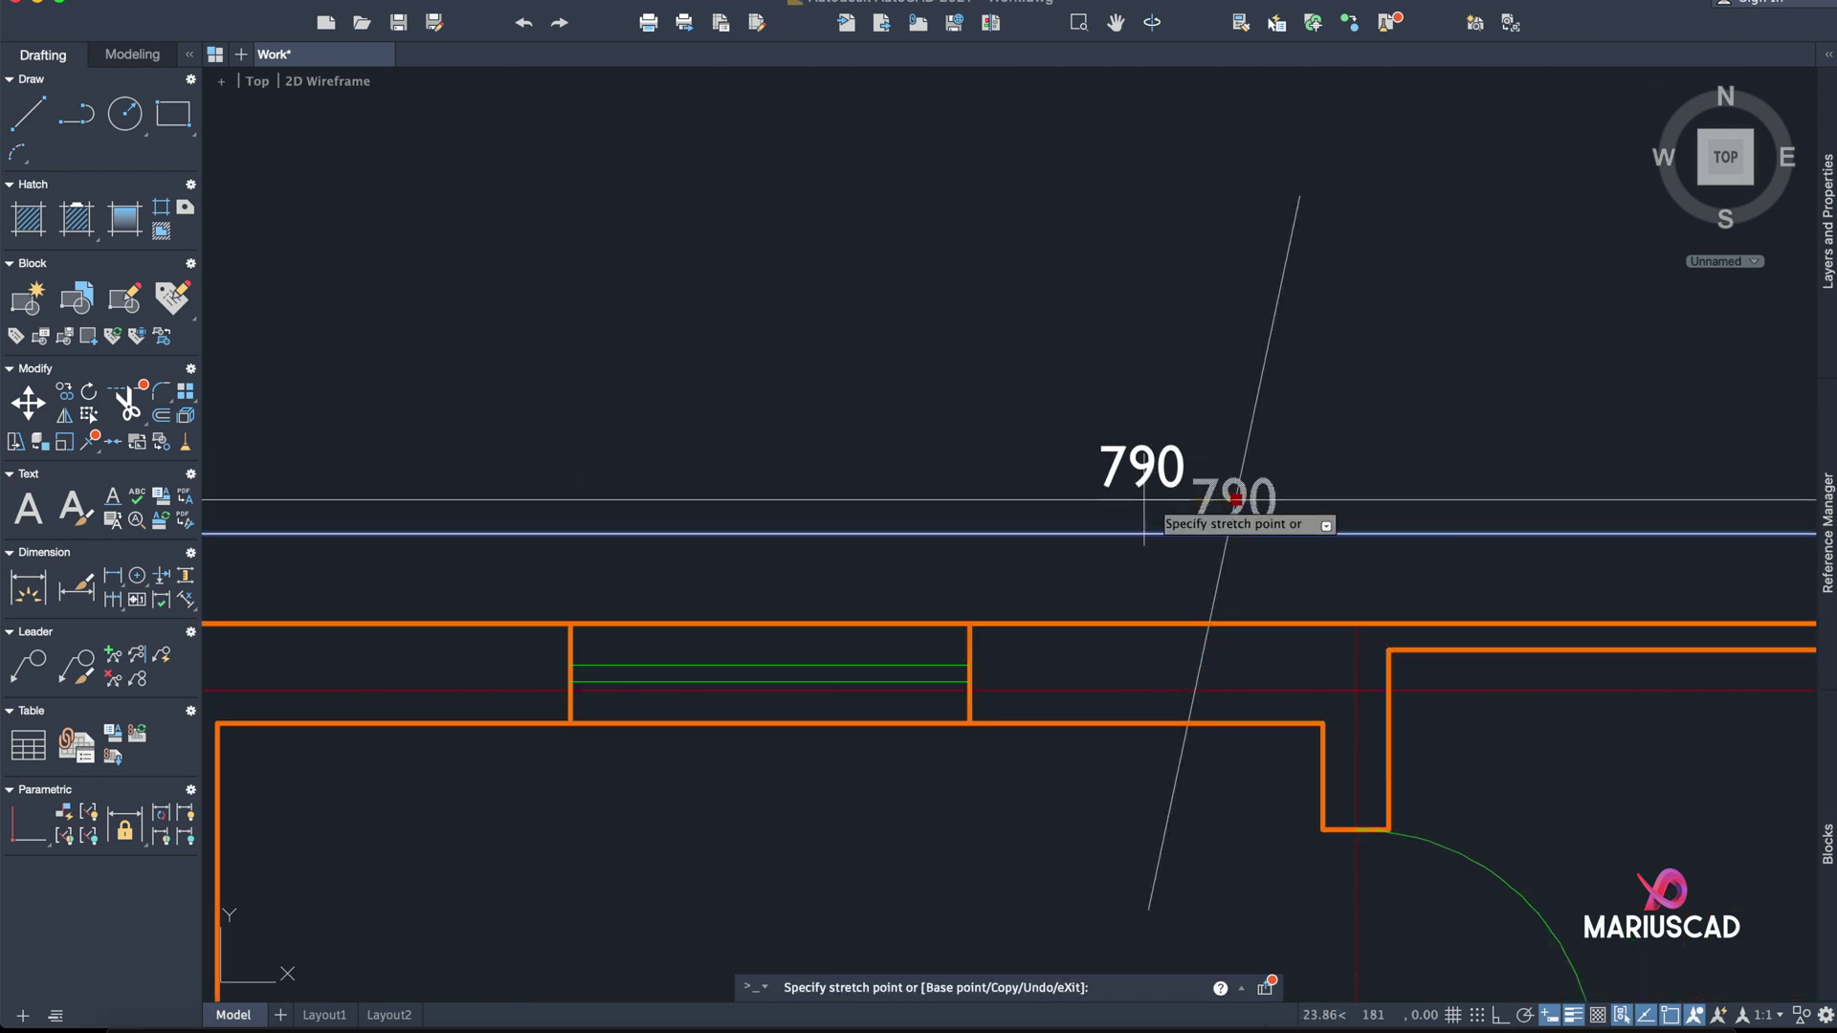
click(885, 498)
key(Escape)
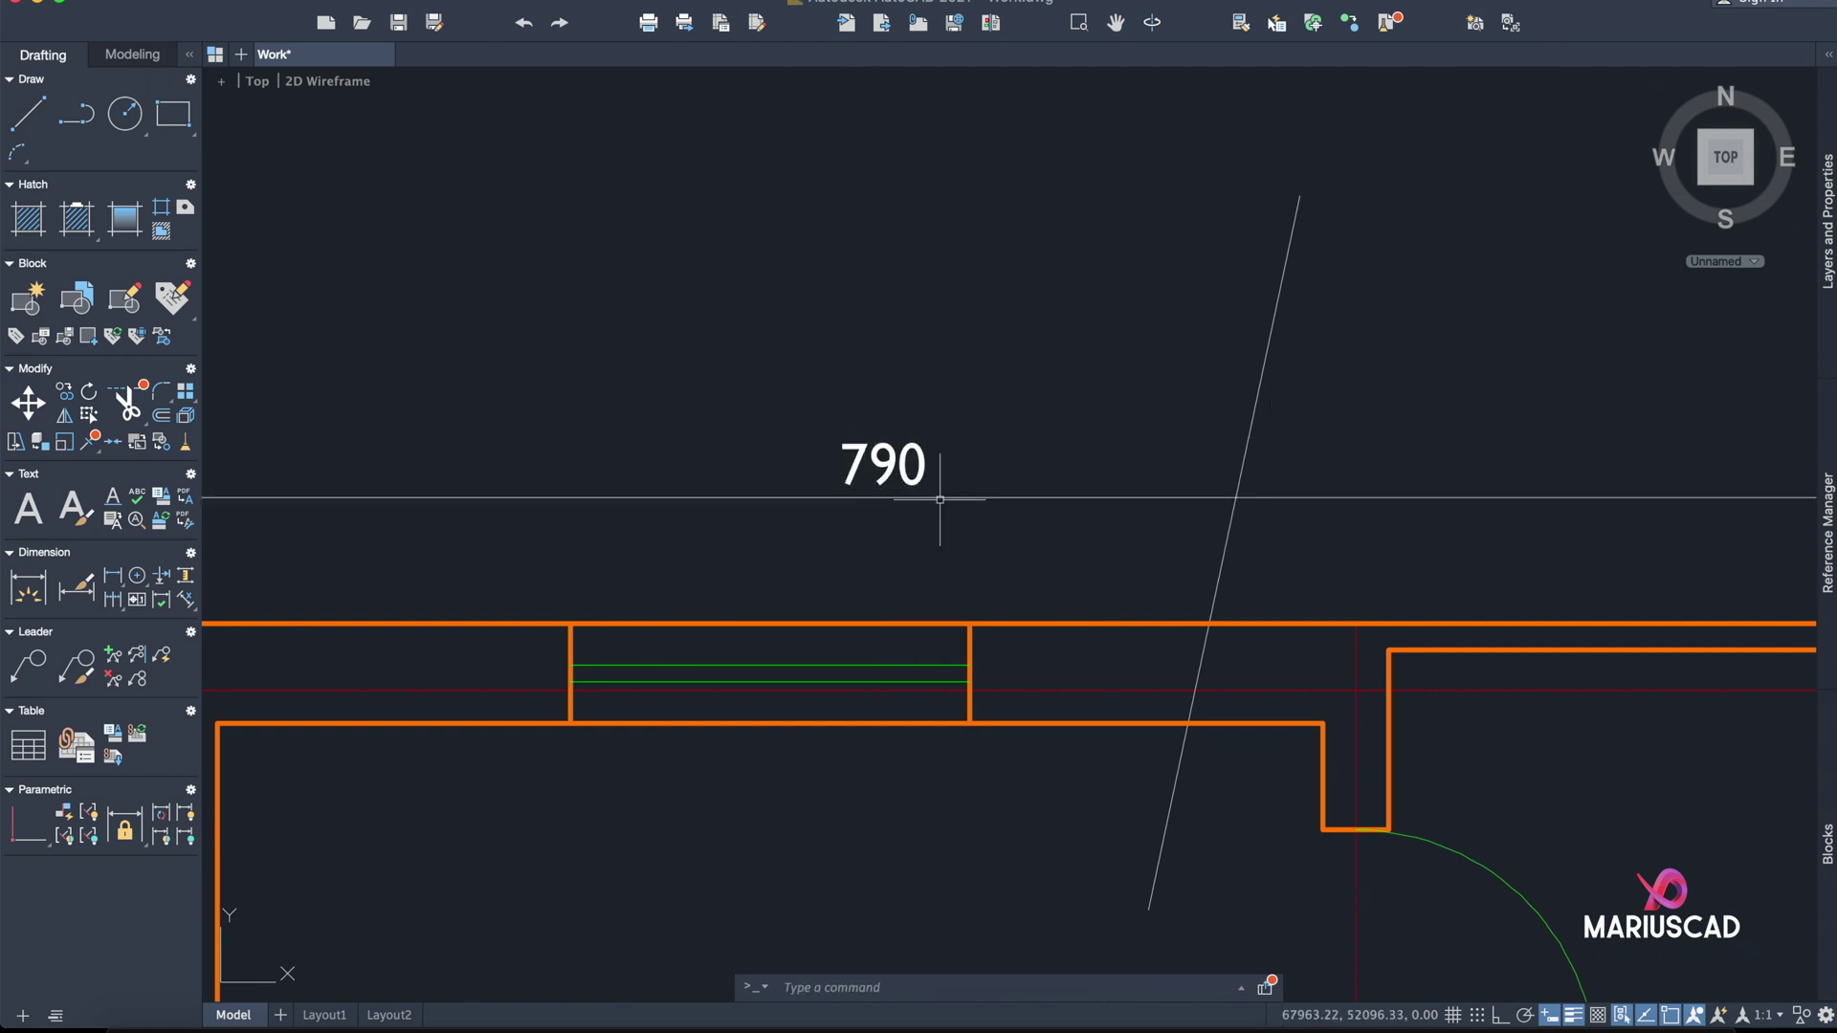
- Check the slanted line, then pan down to the interior wall below
scroll(1192, 443, down, 2)
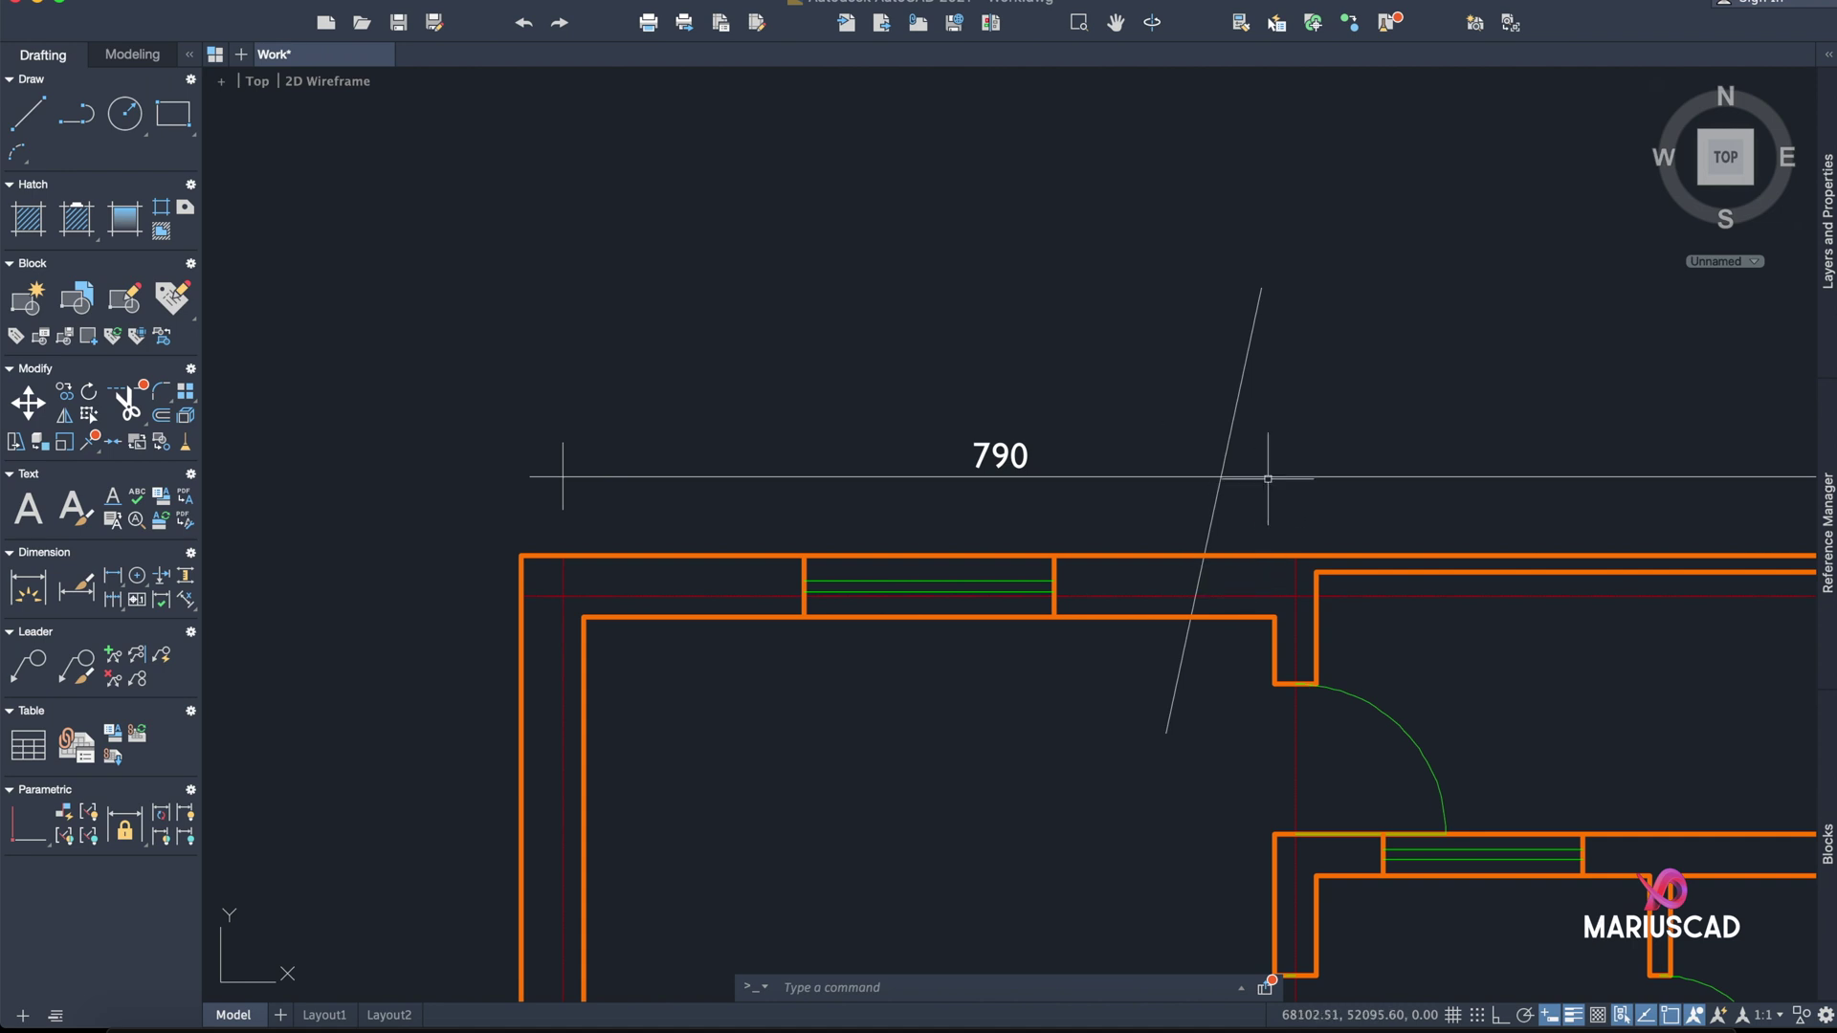
click(1245, 377)
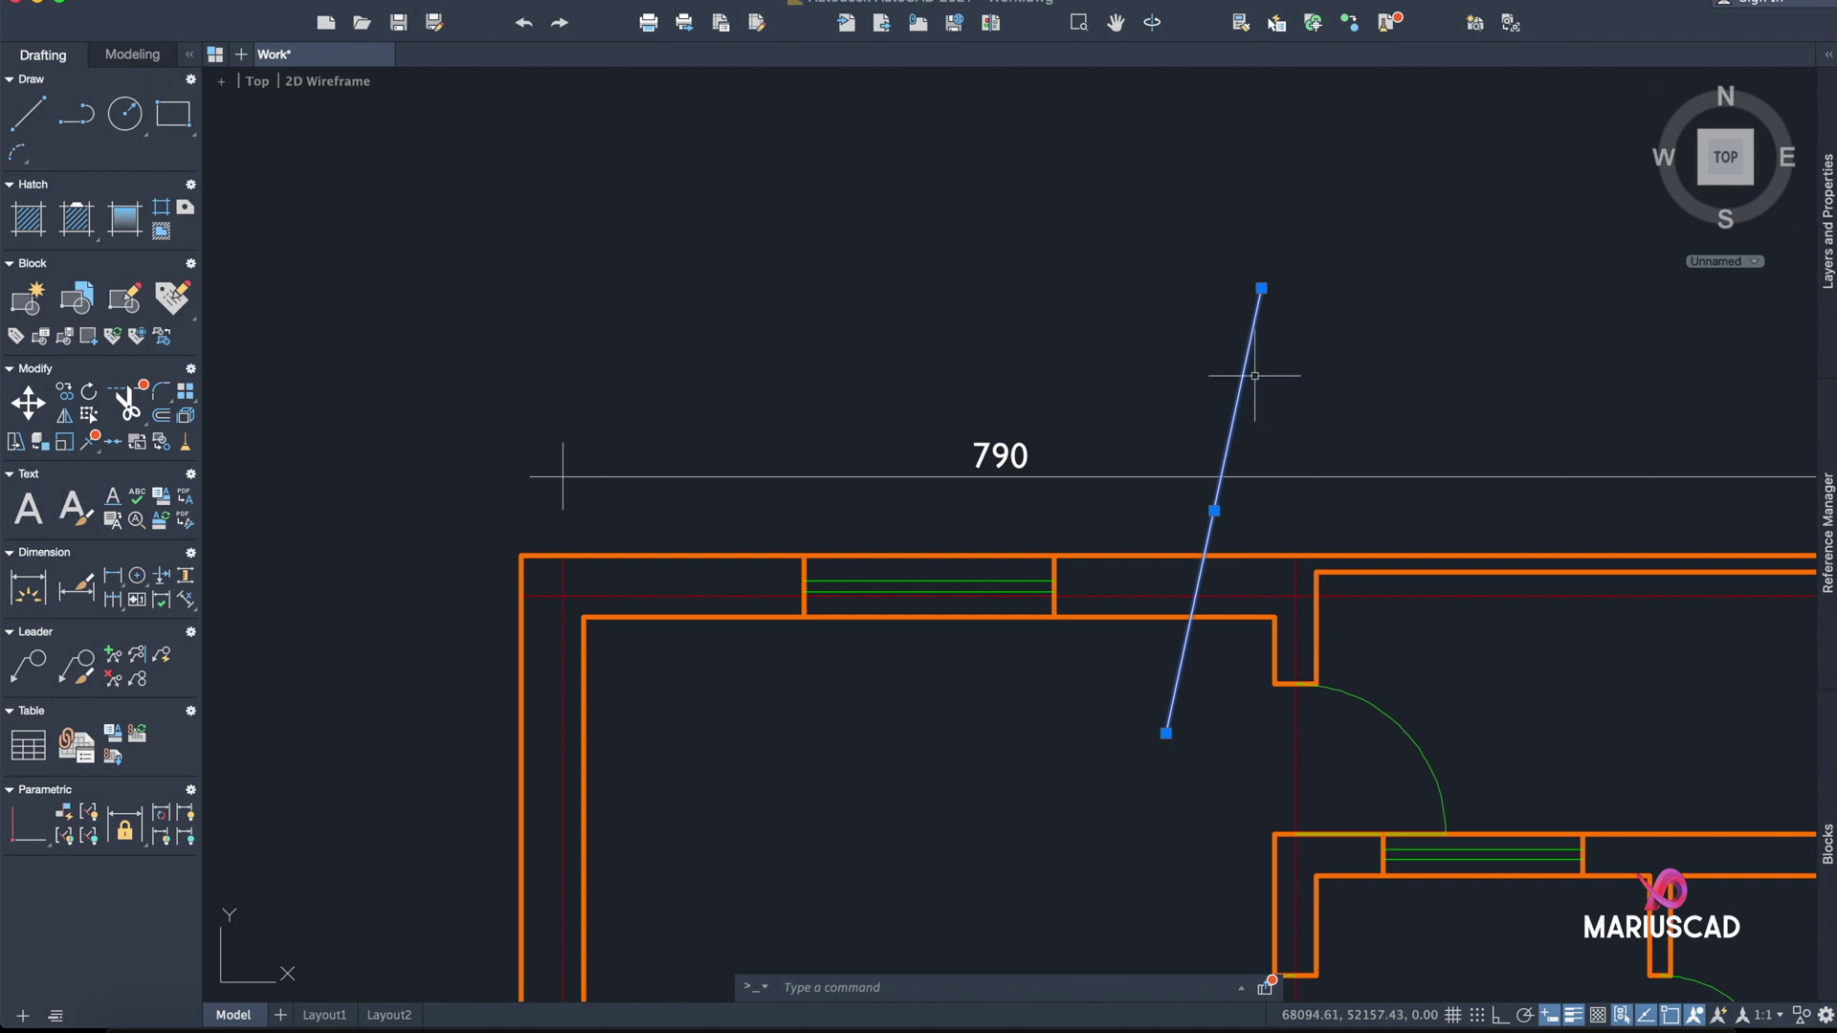
middle_drag(1238, 587, 1184, 498)
key(Escape)
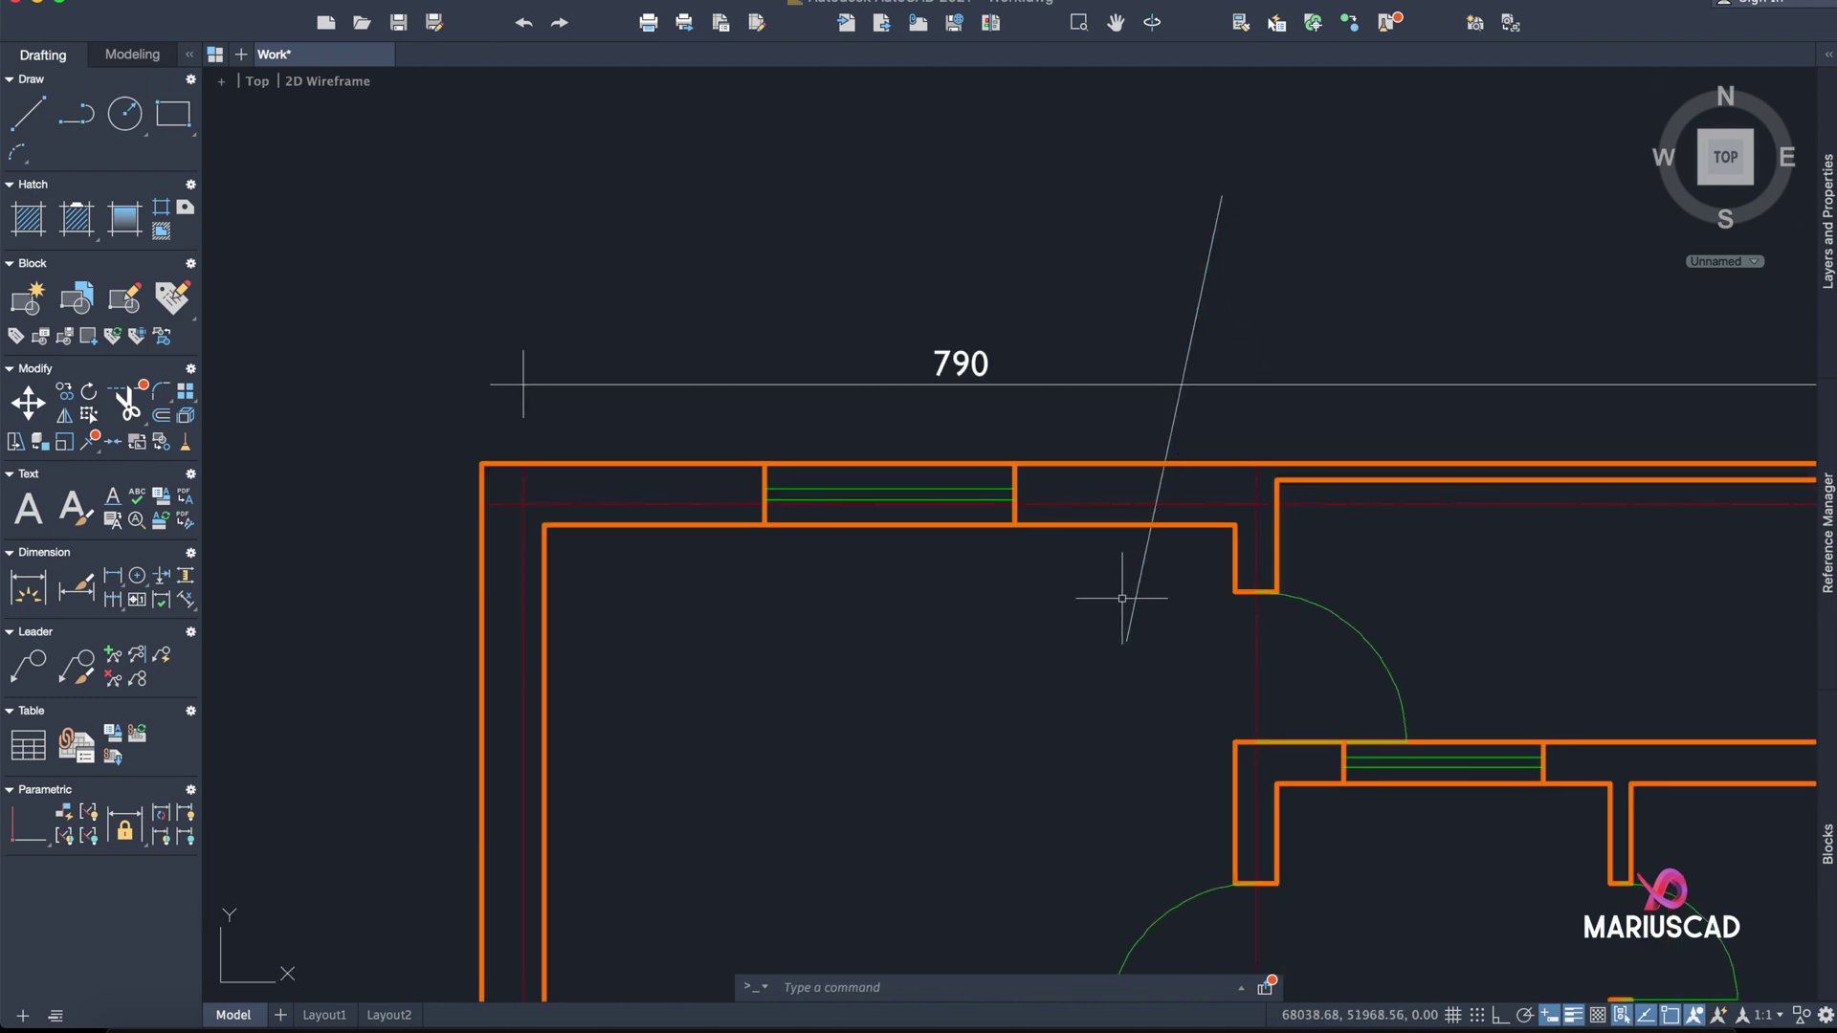
middle_drag(1082, 625, 1079, 444)
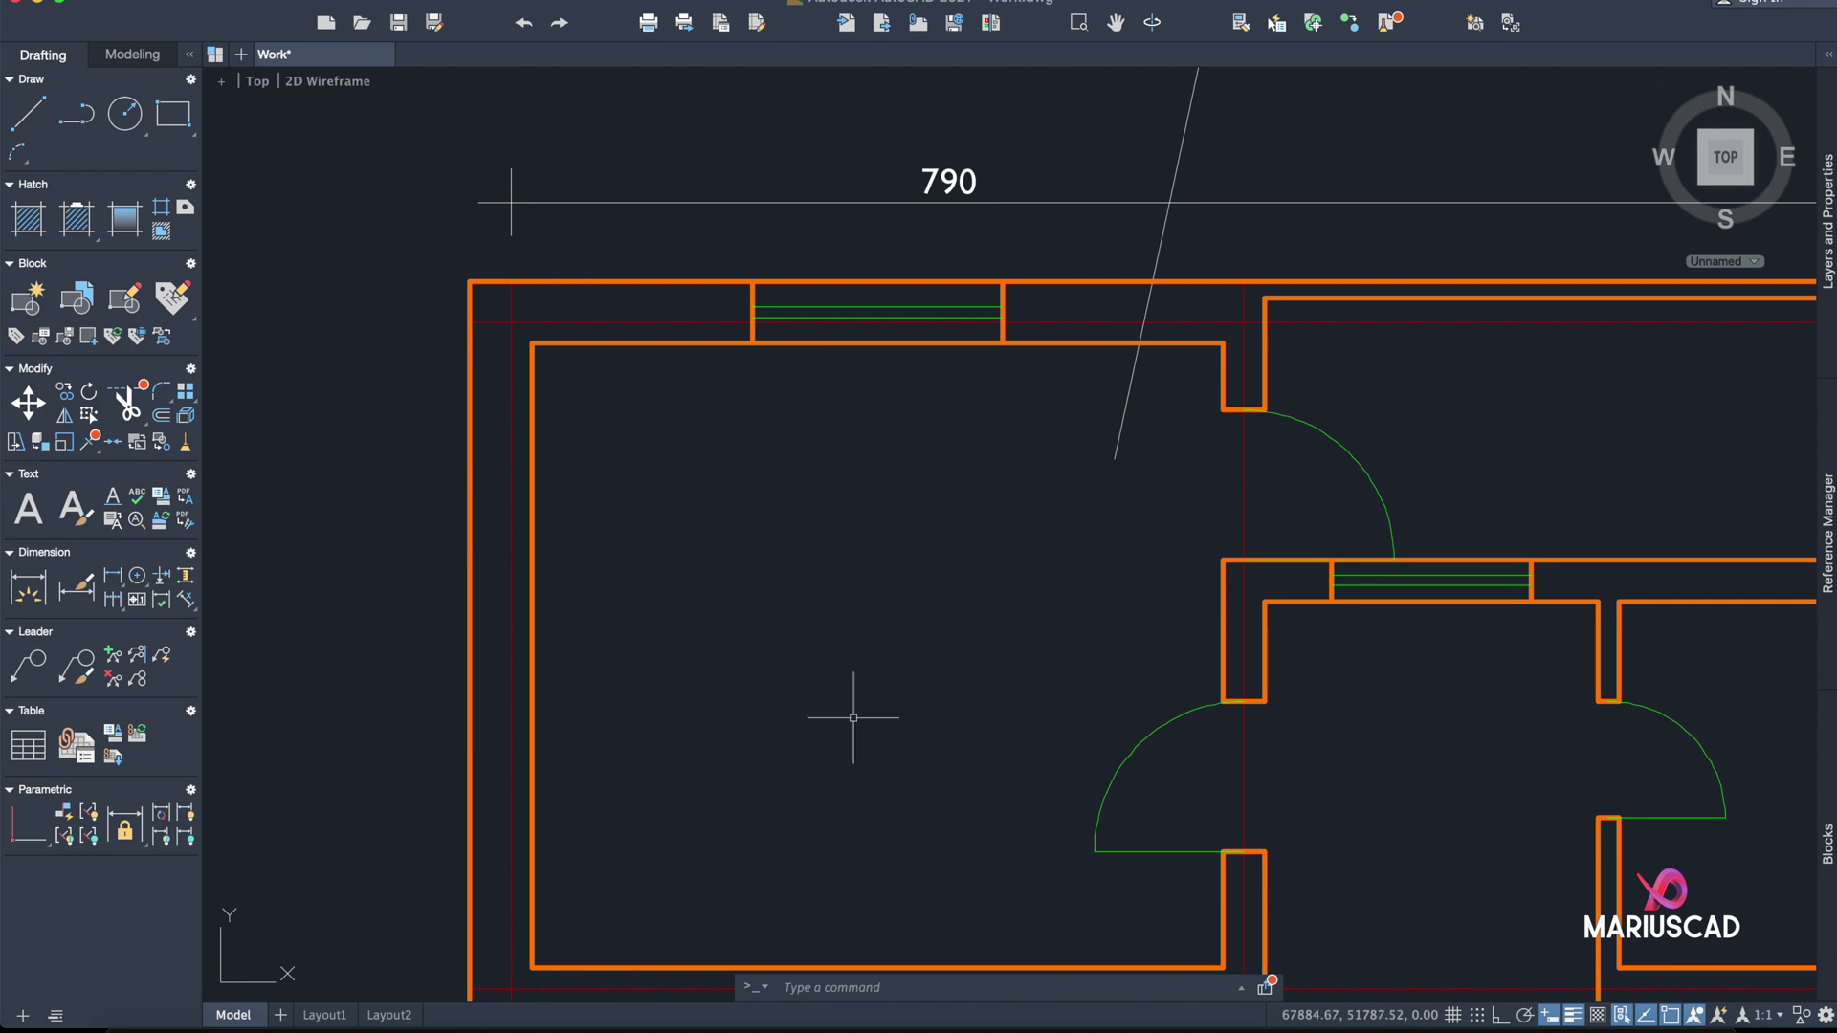
middle_drag(852, 718, 848, 430)
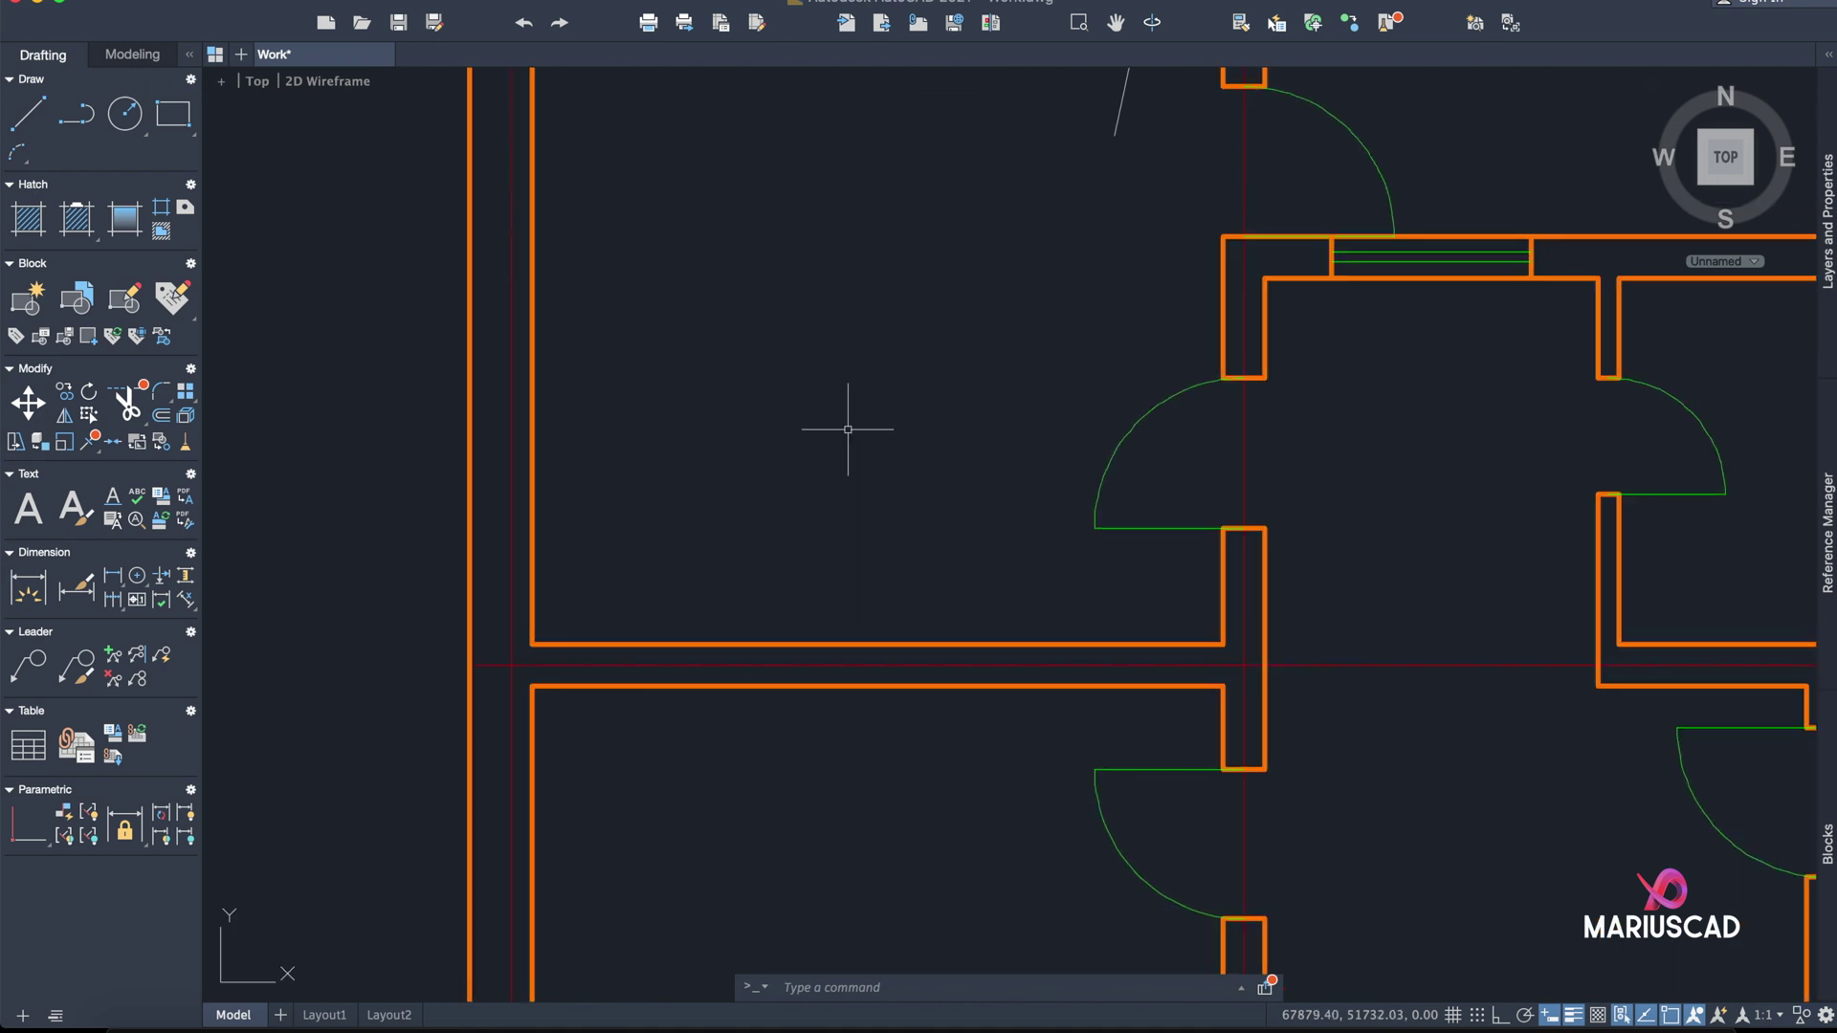
click(823, 644)
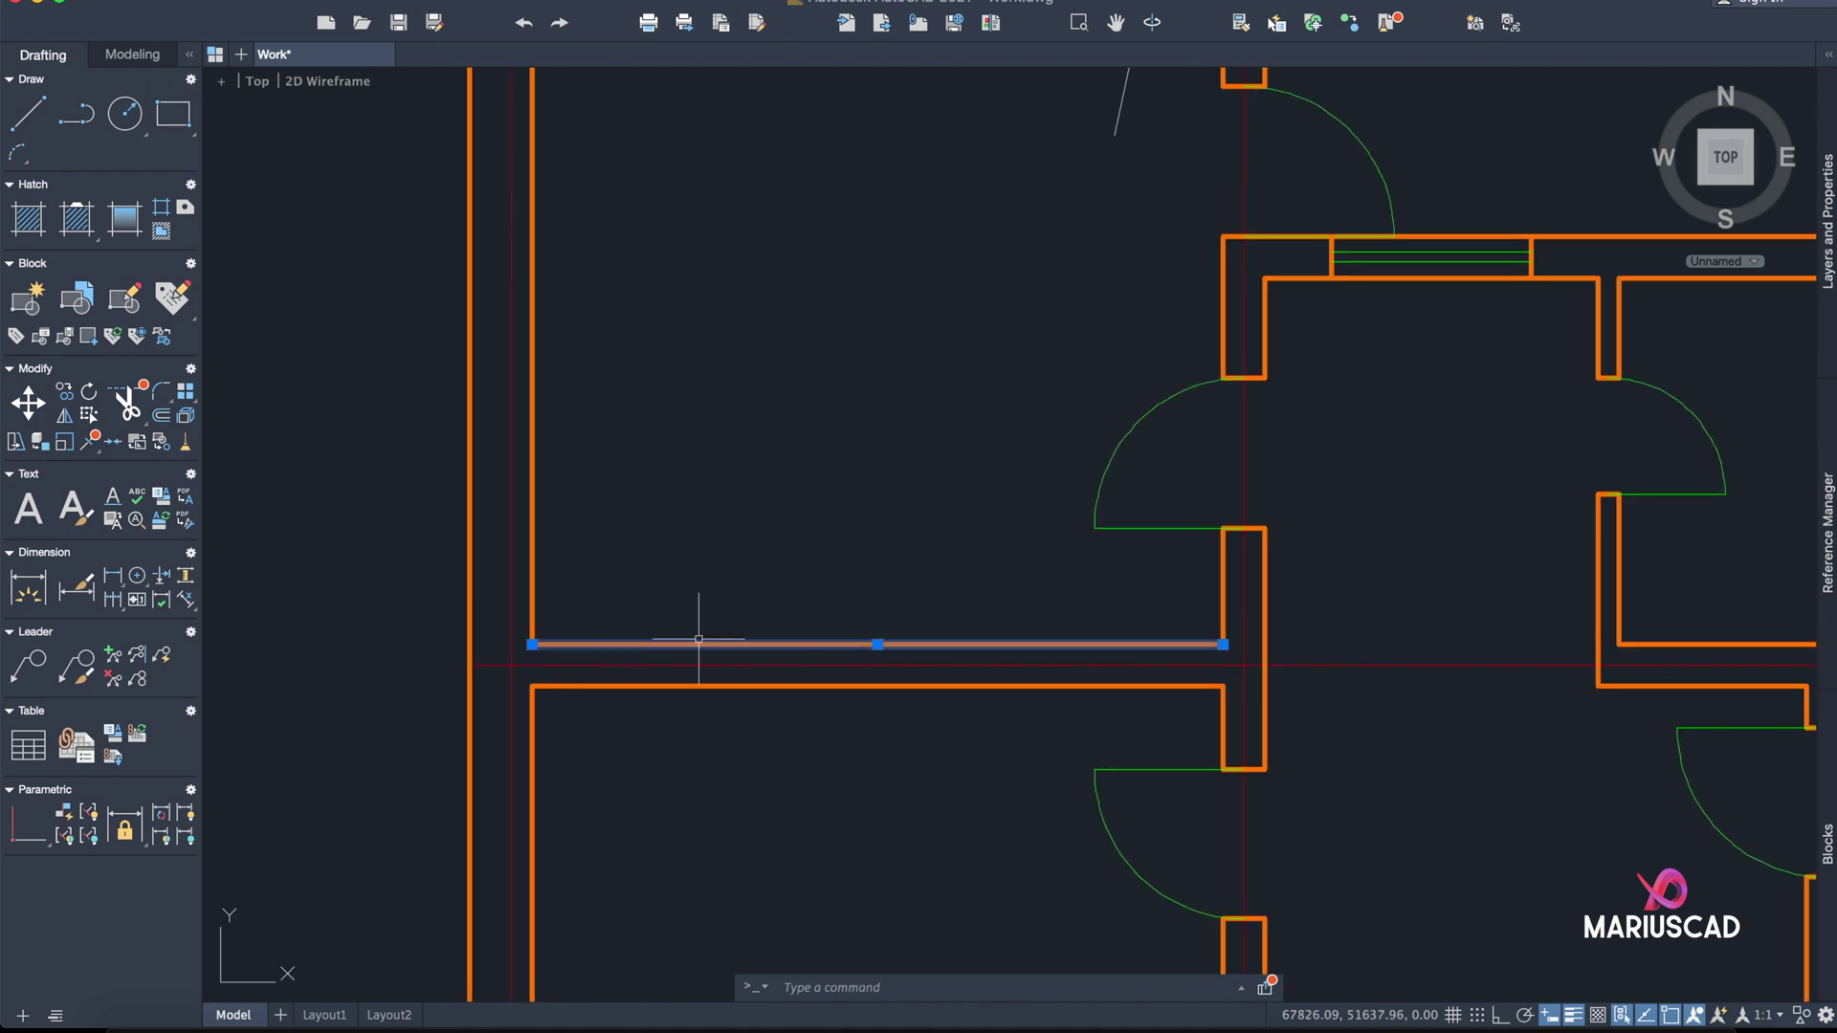
key(Escape)
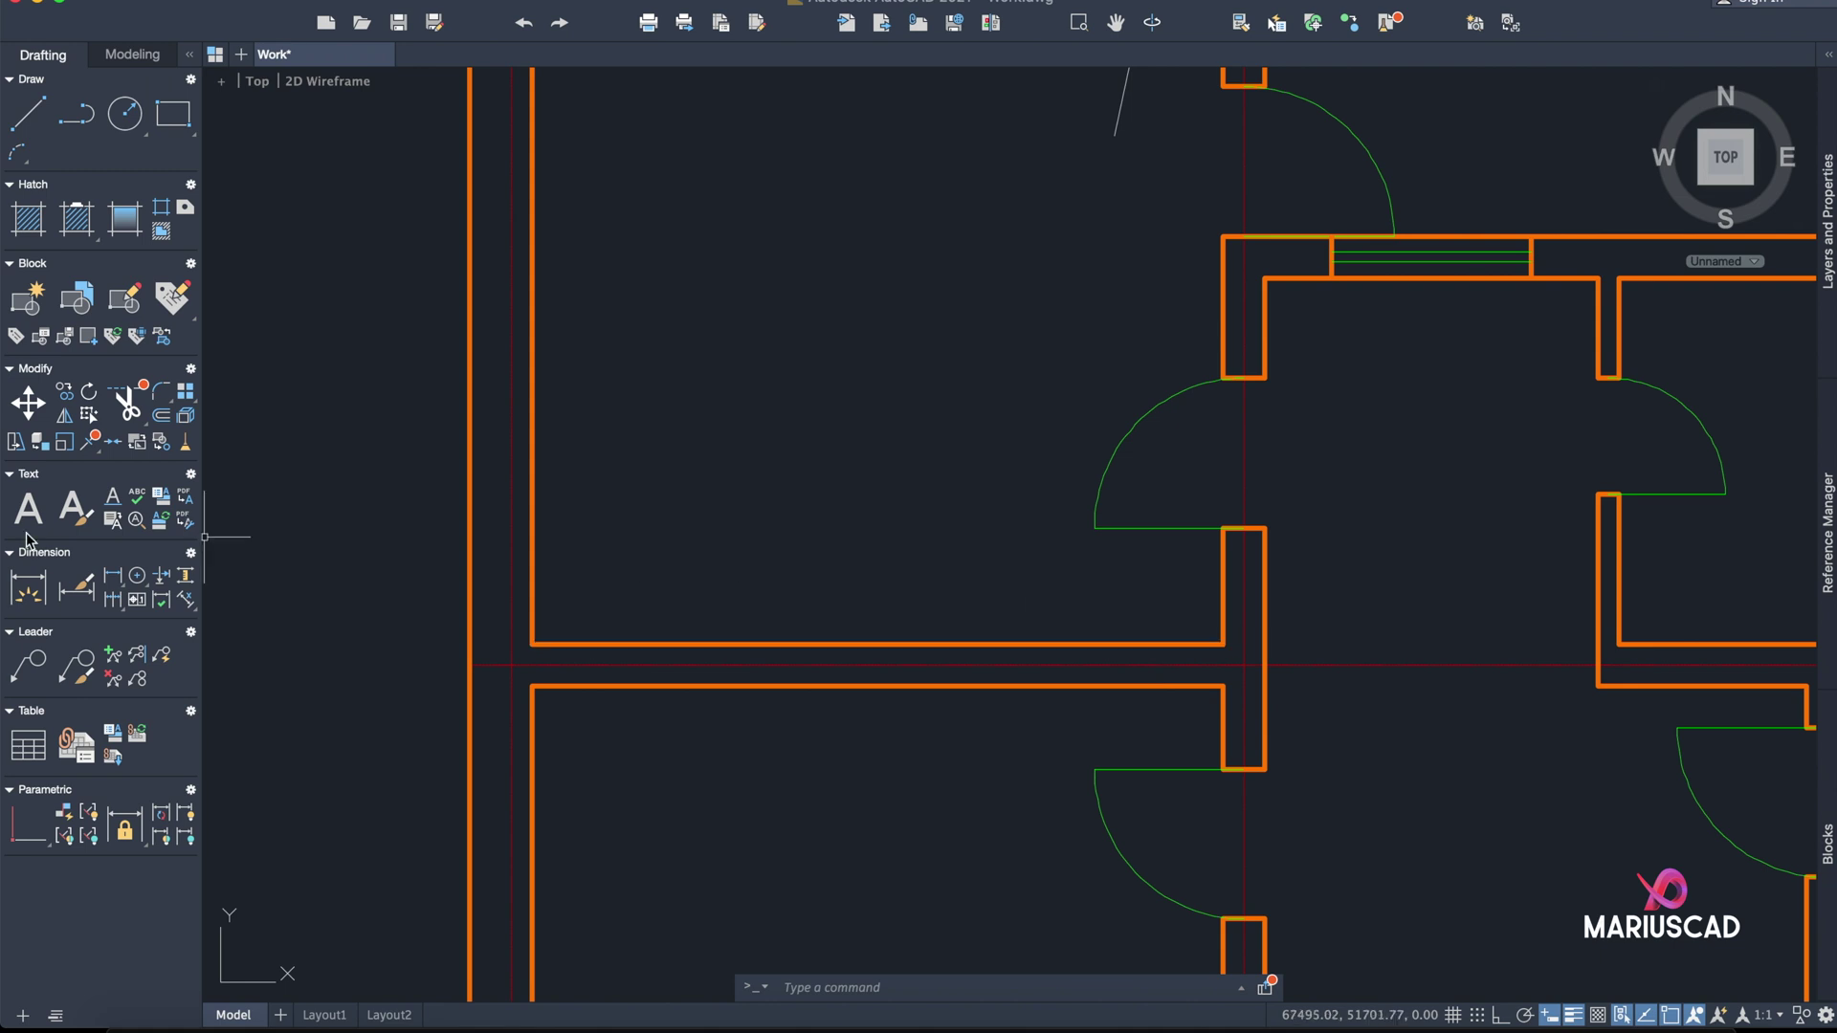
click(27, 581)
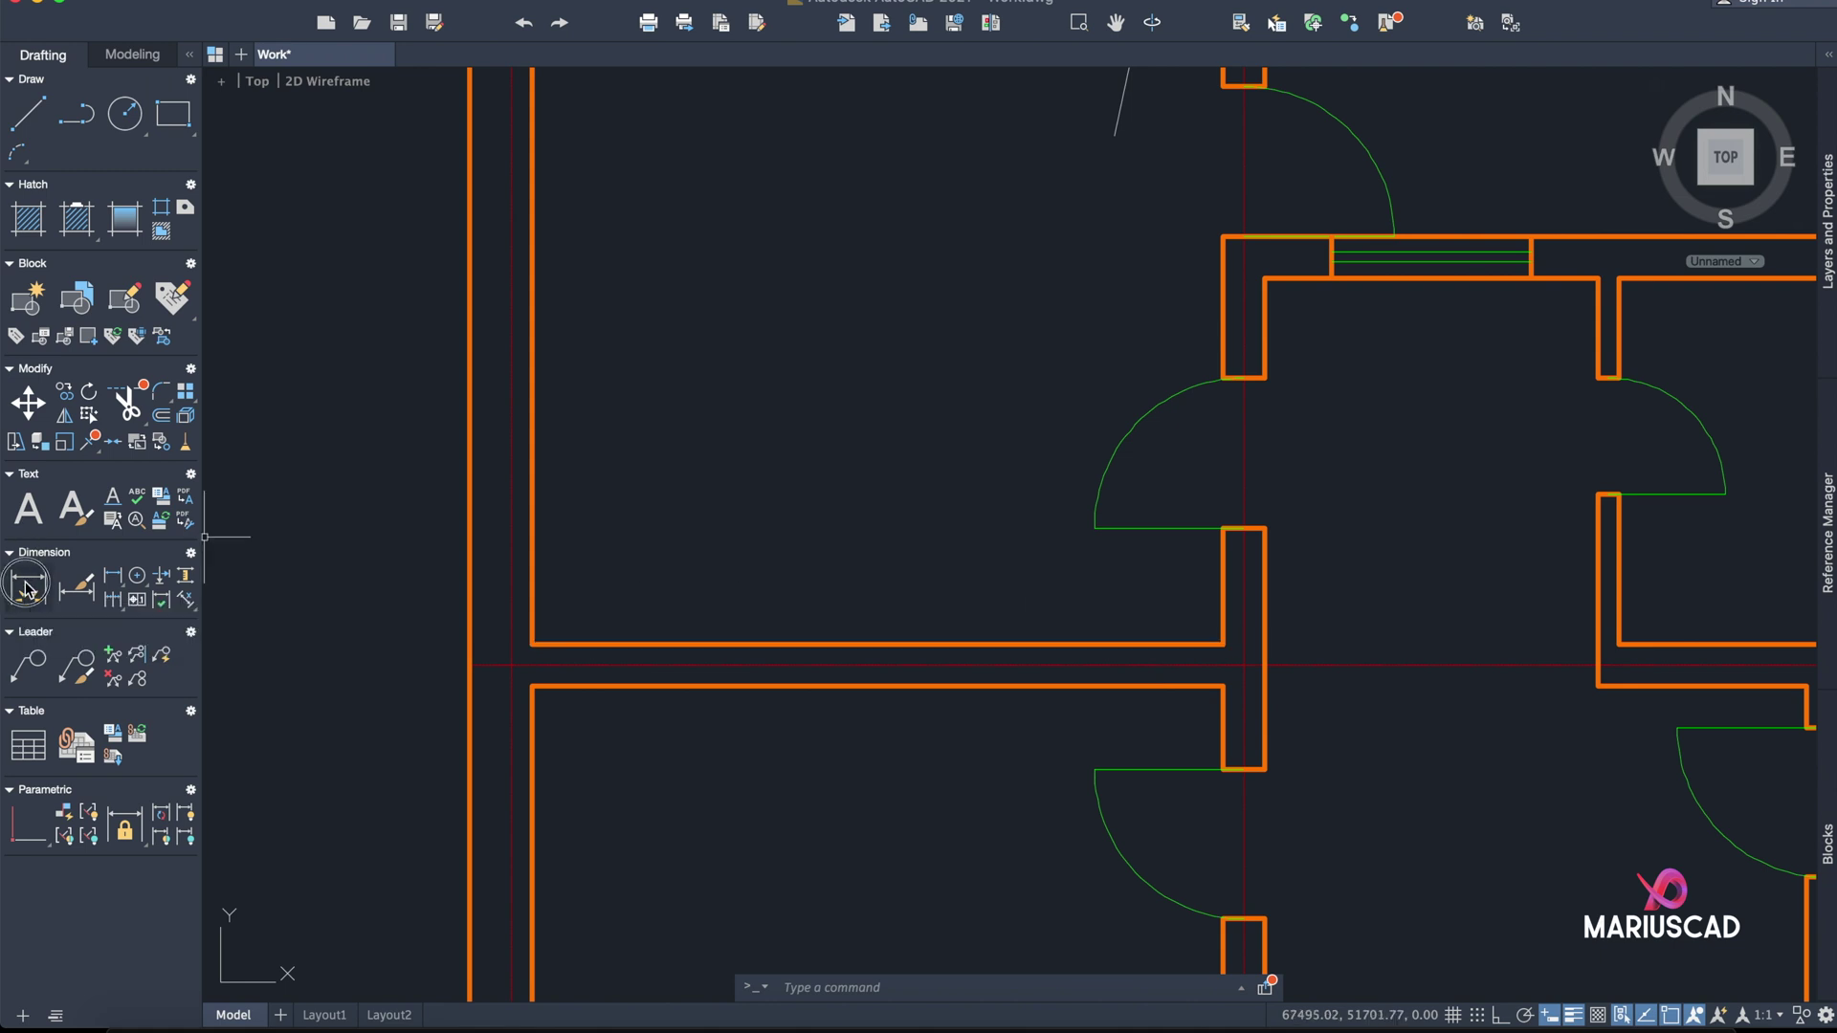
click(533, 644)
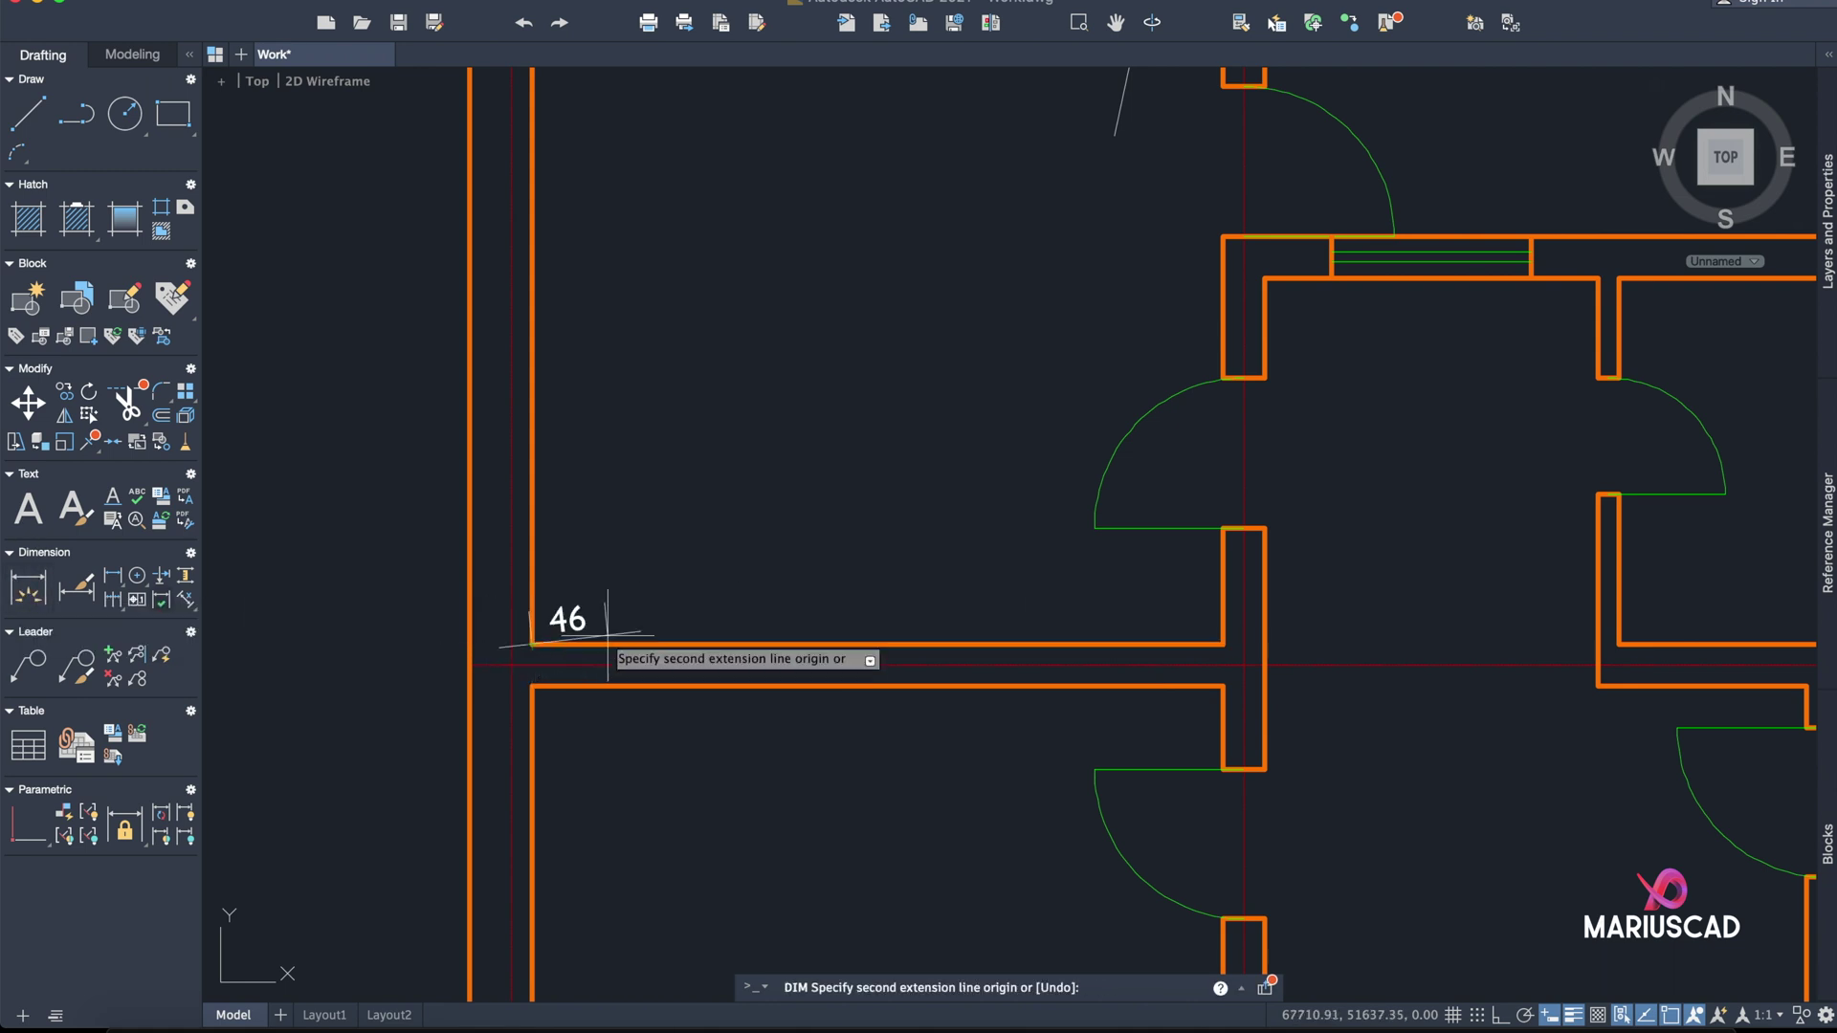
click(1223, 644)
key(Escape)
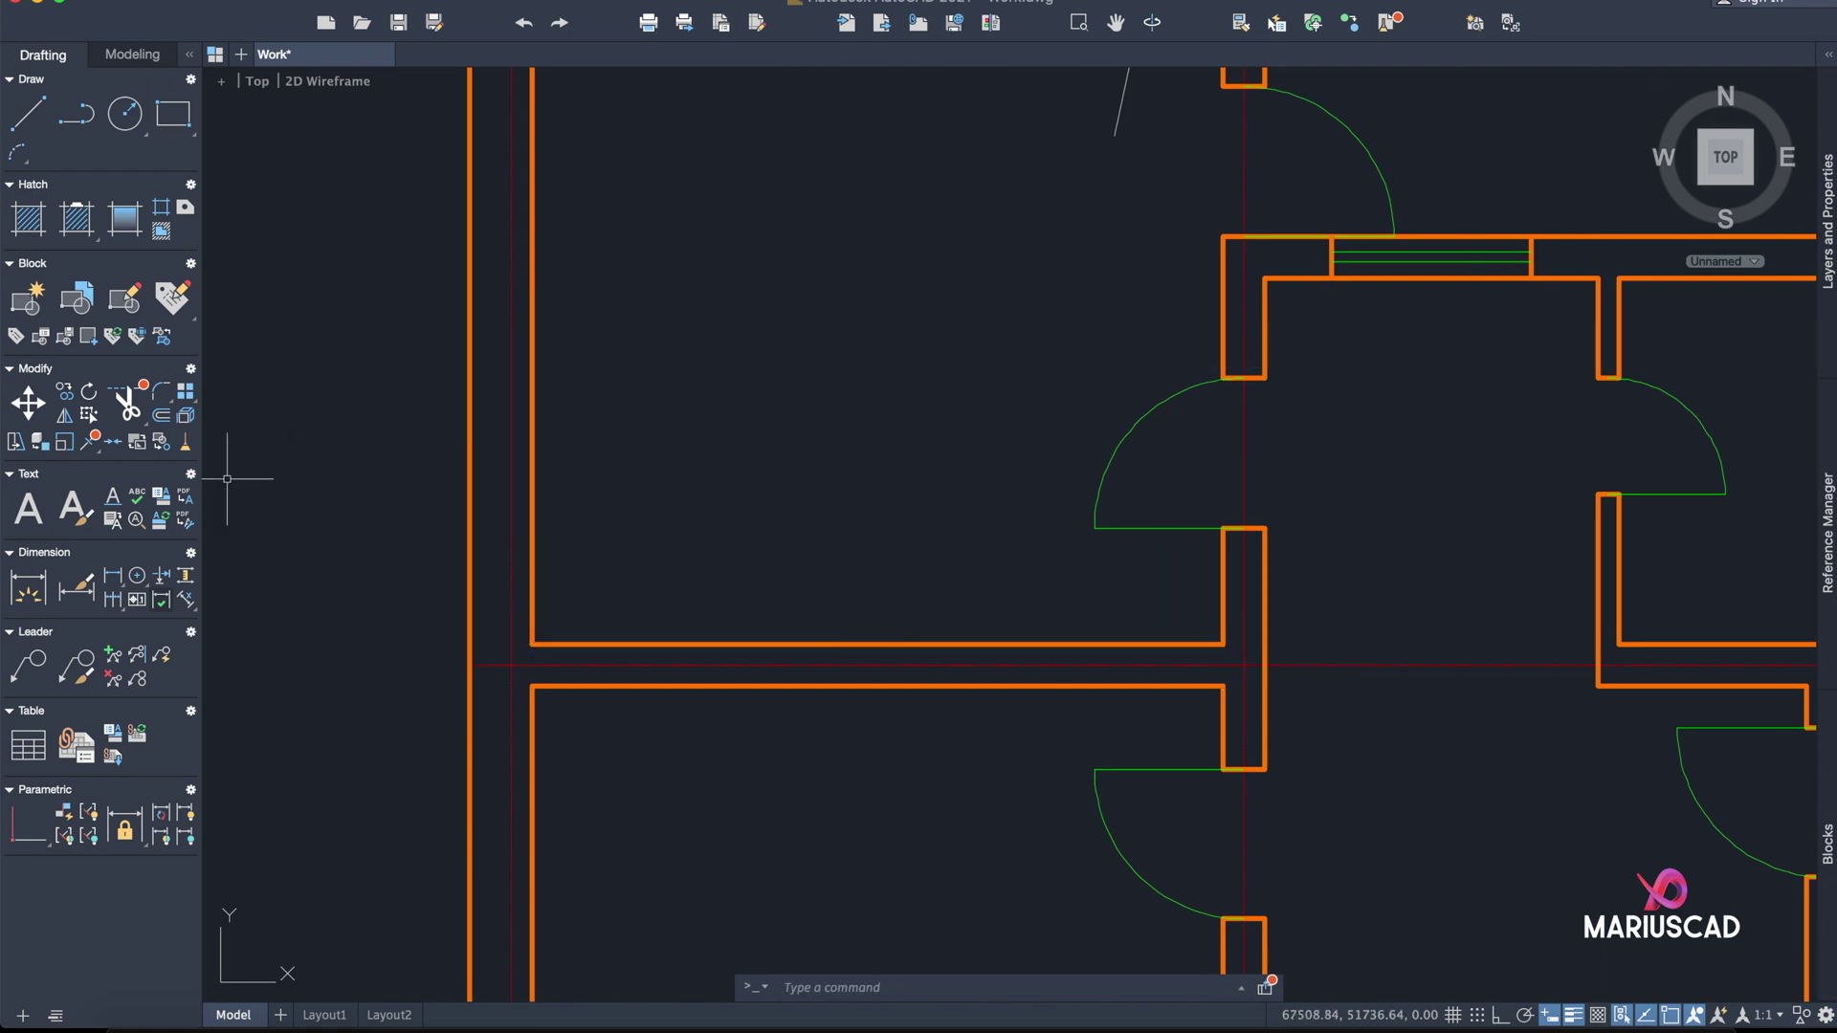
click(29, 590)
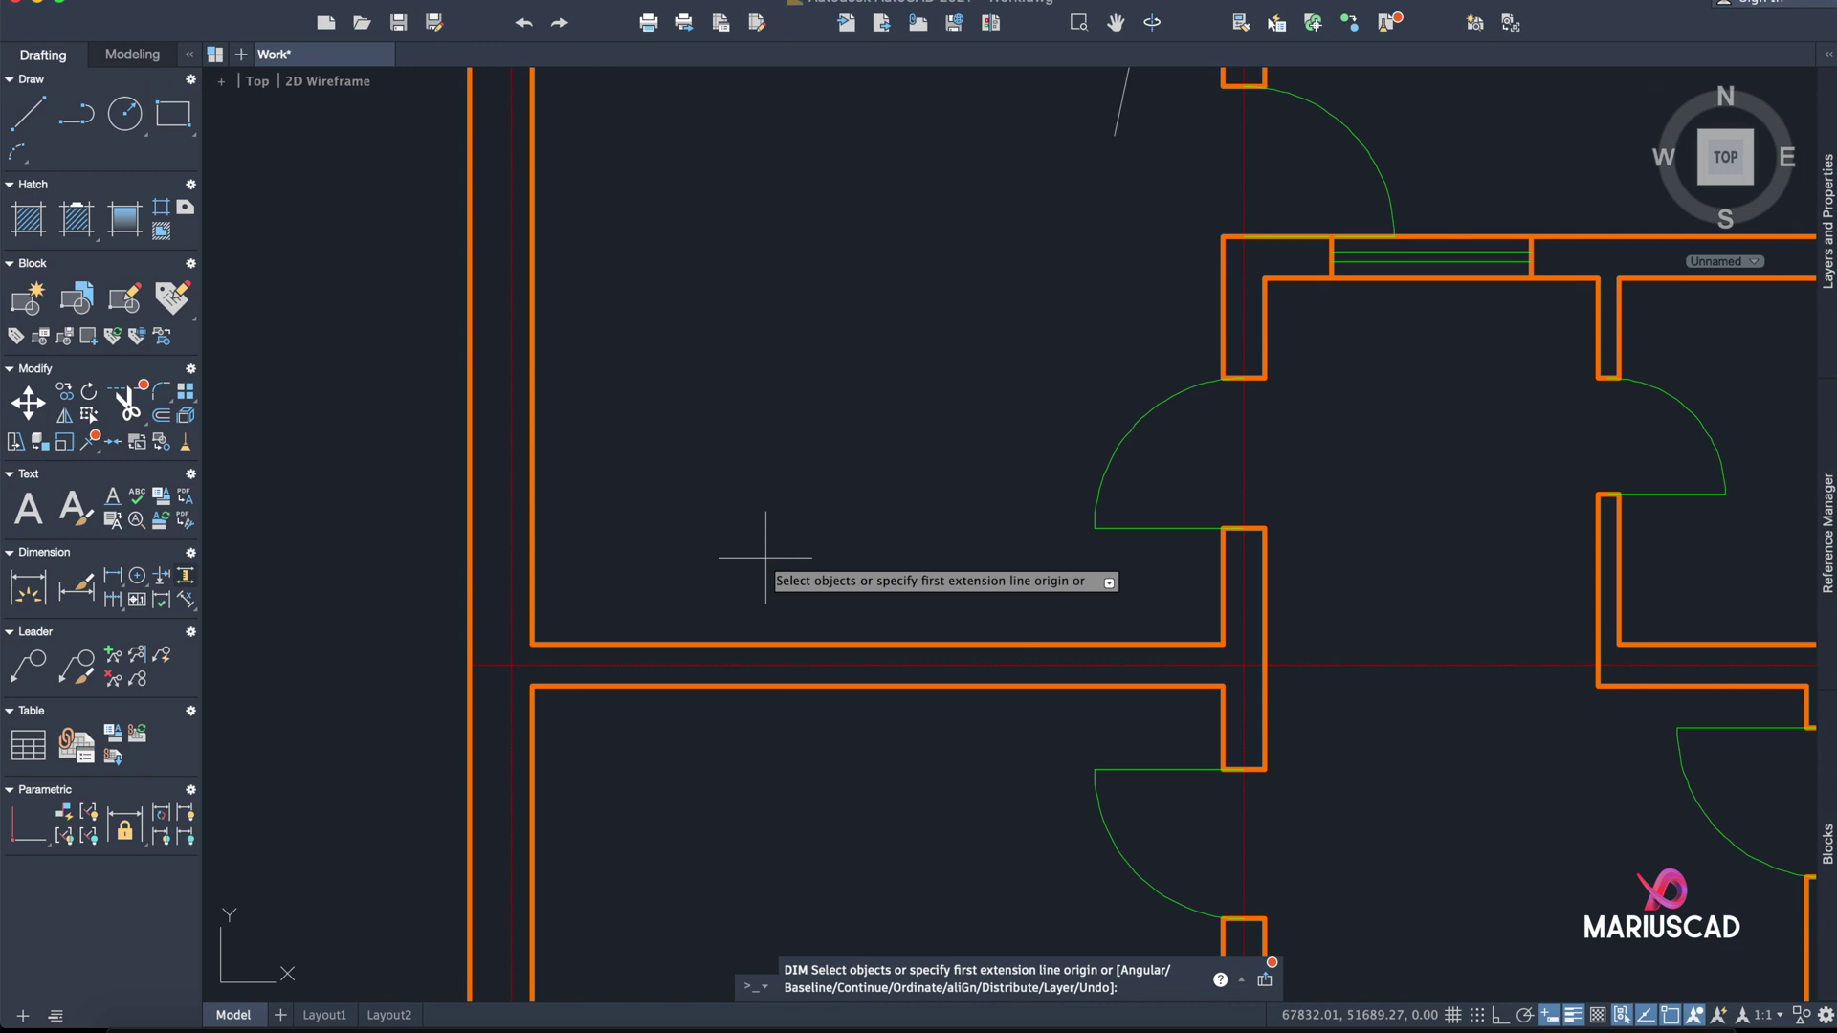
click(812, 642)
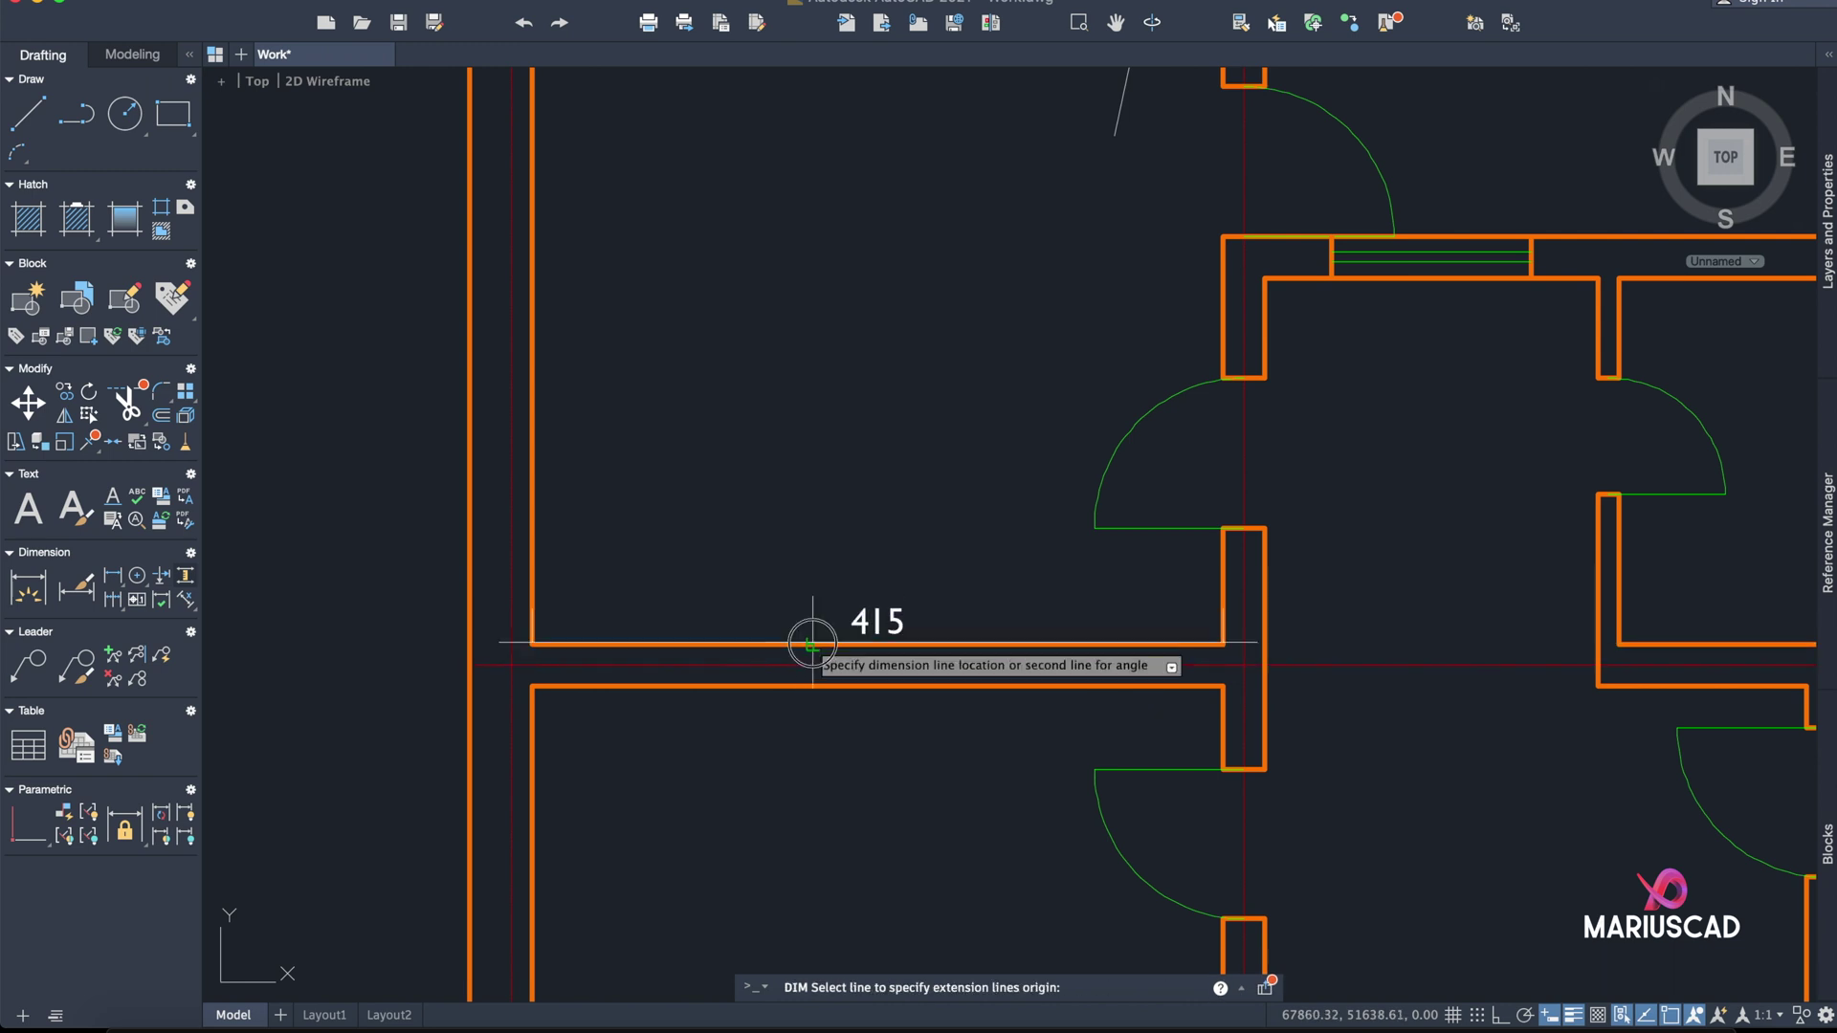
click(870, 521)
key(Escape)
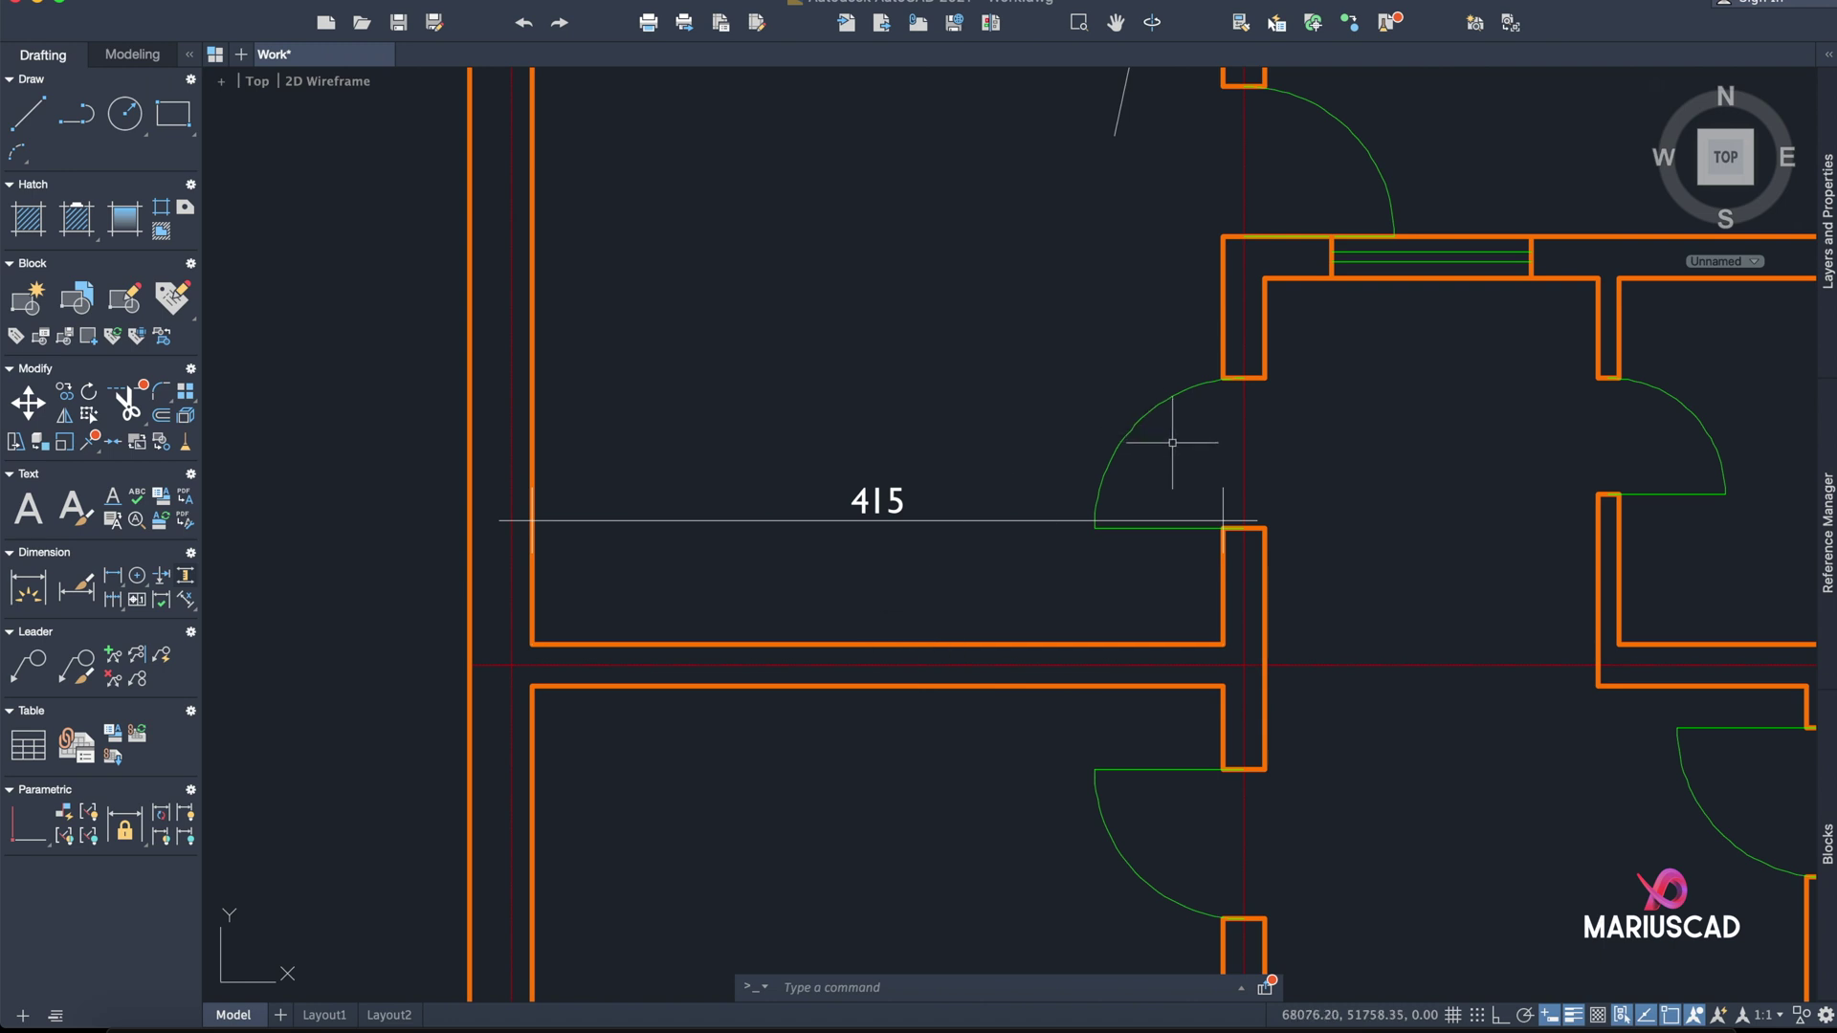
click(985, 574)
click(873, 479)
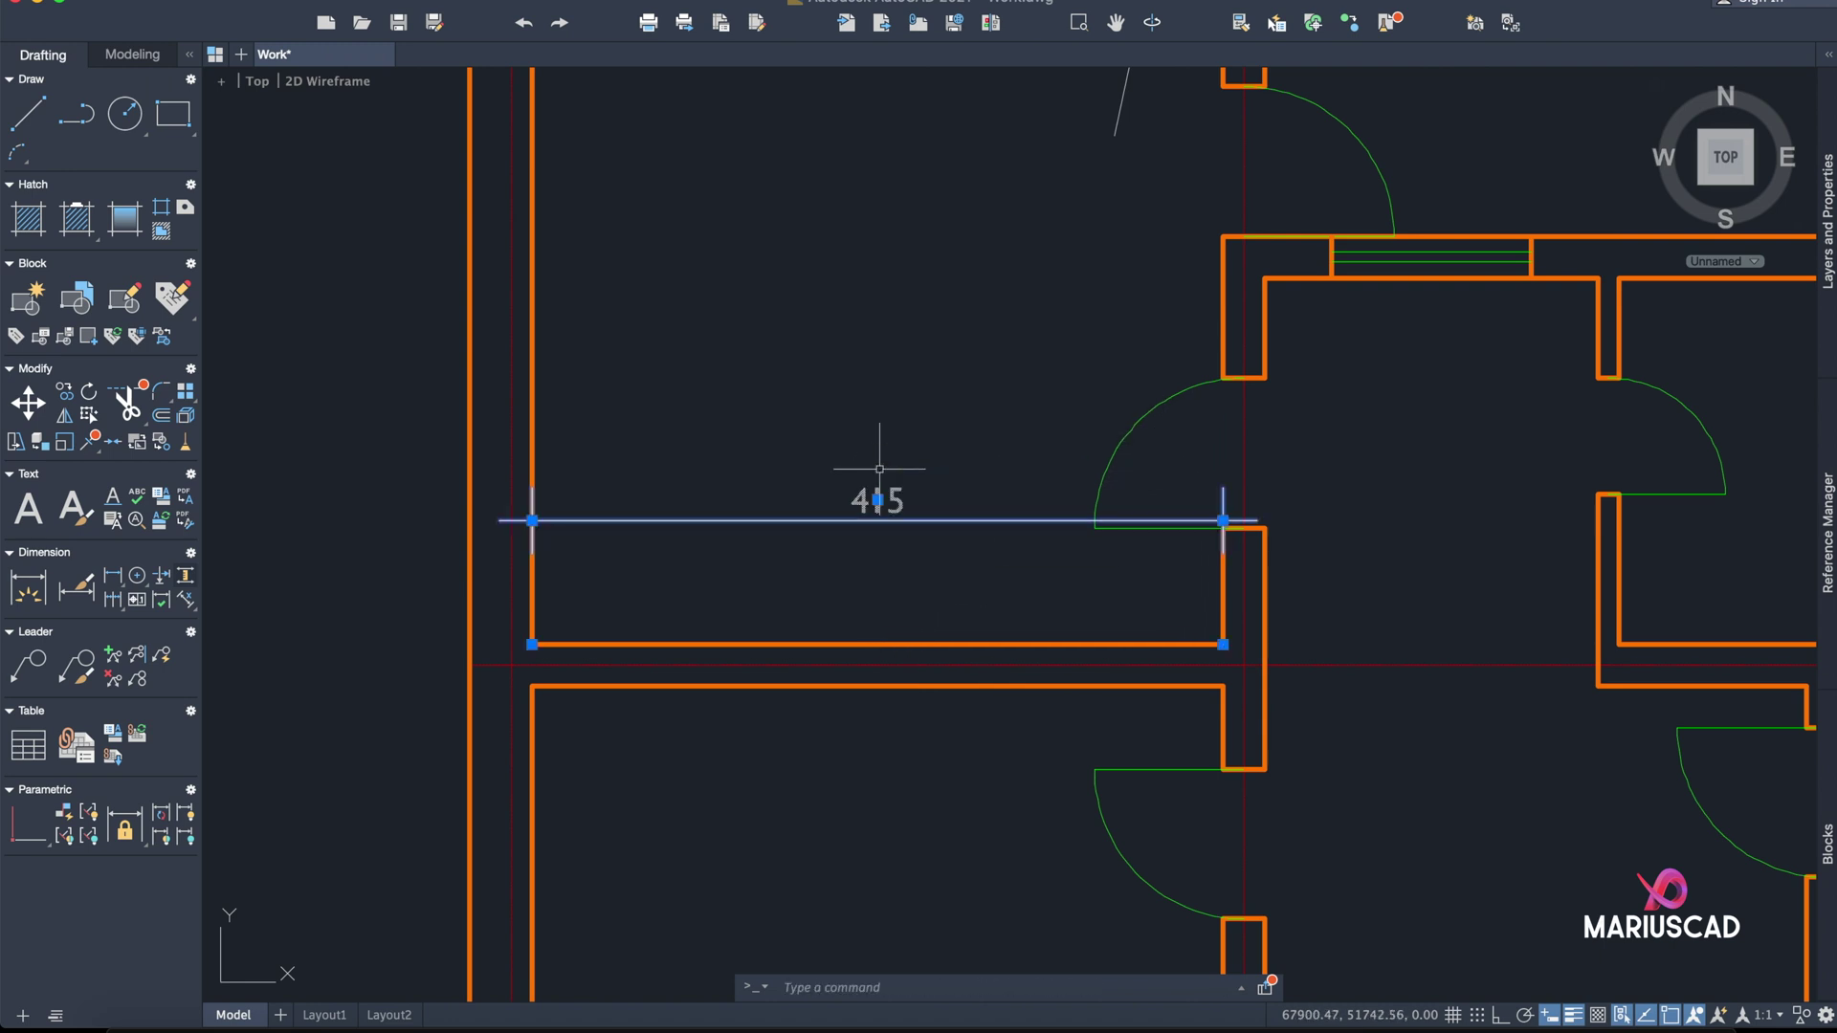
key(Delete)
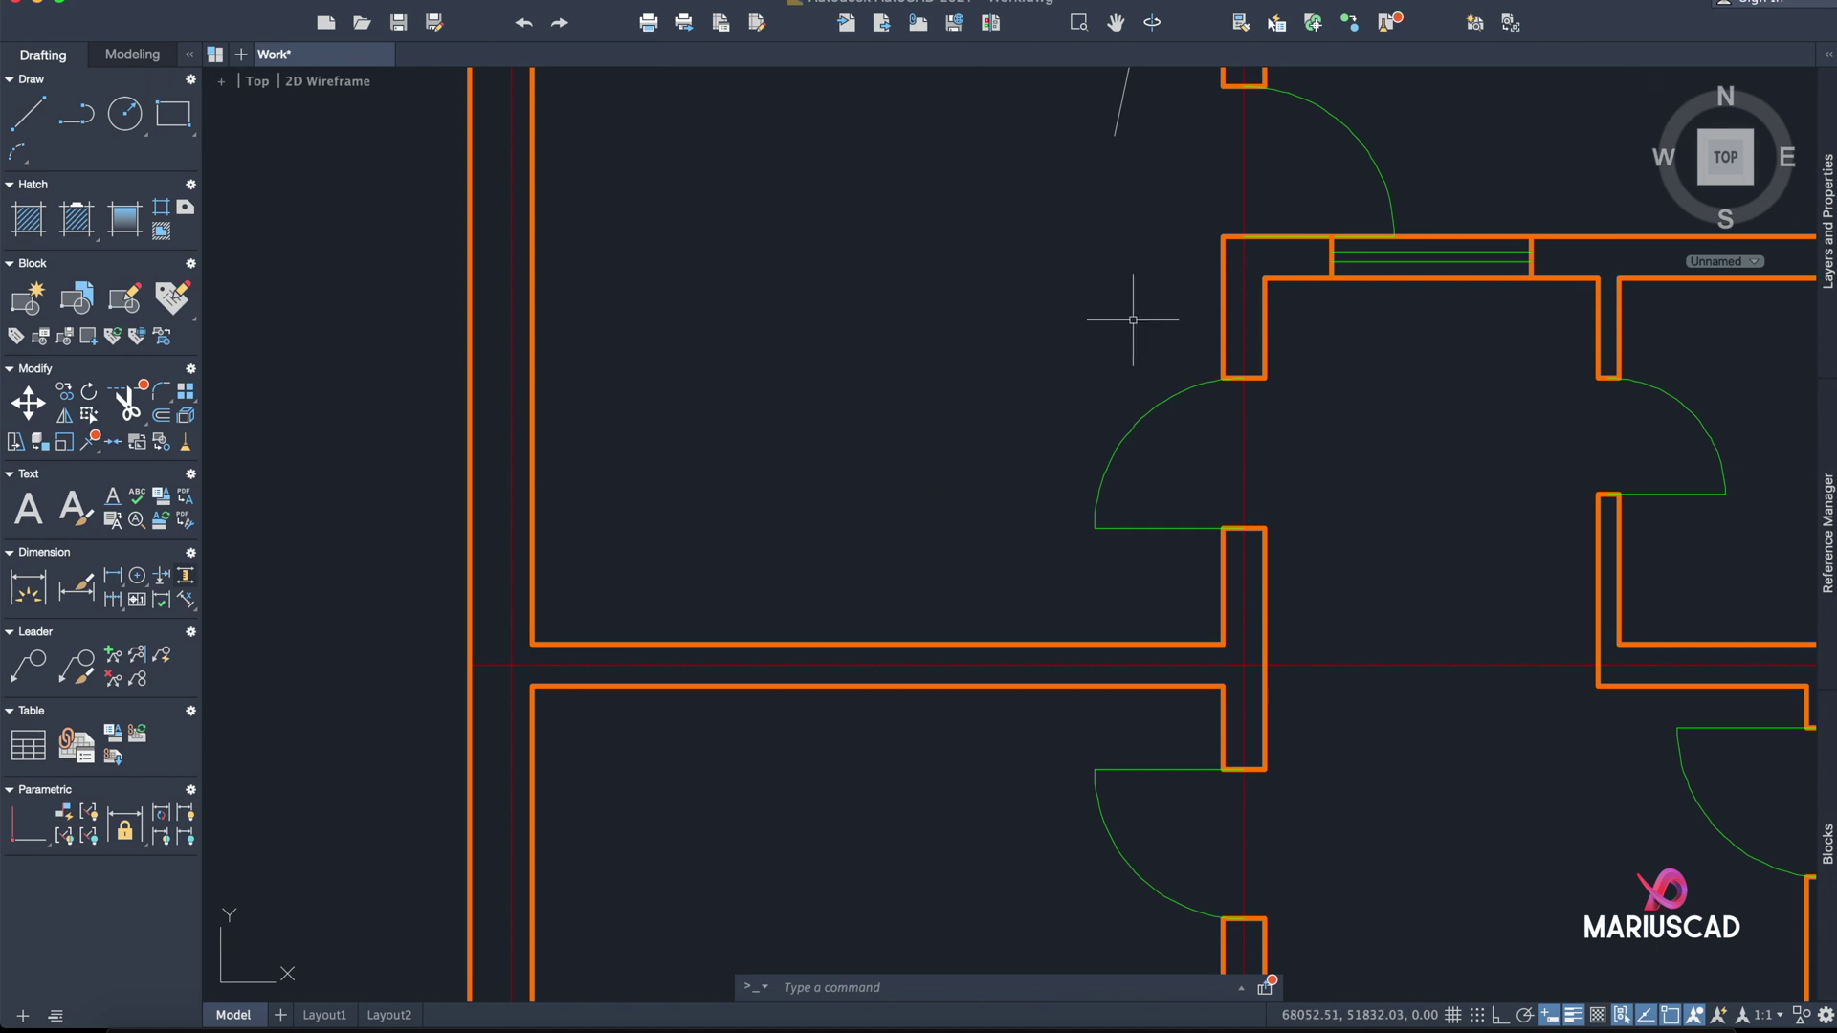
middle_drag(1133, 319, 970, 766)
scroll(1134, 379, down, 2)
middle_drag(1238, 389, 1040, 499)
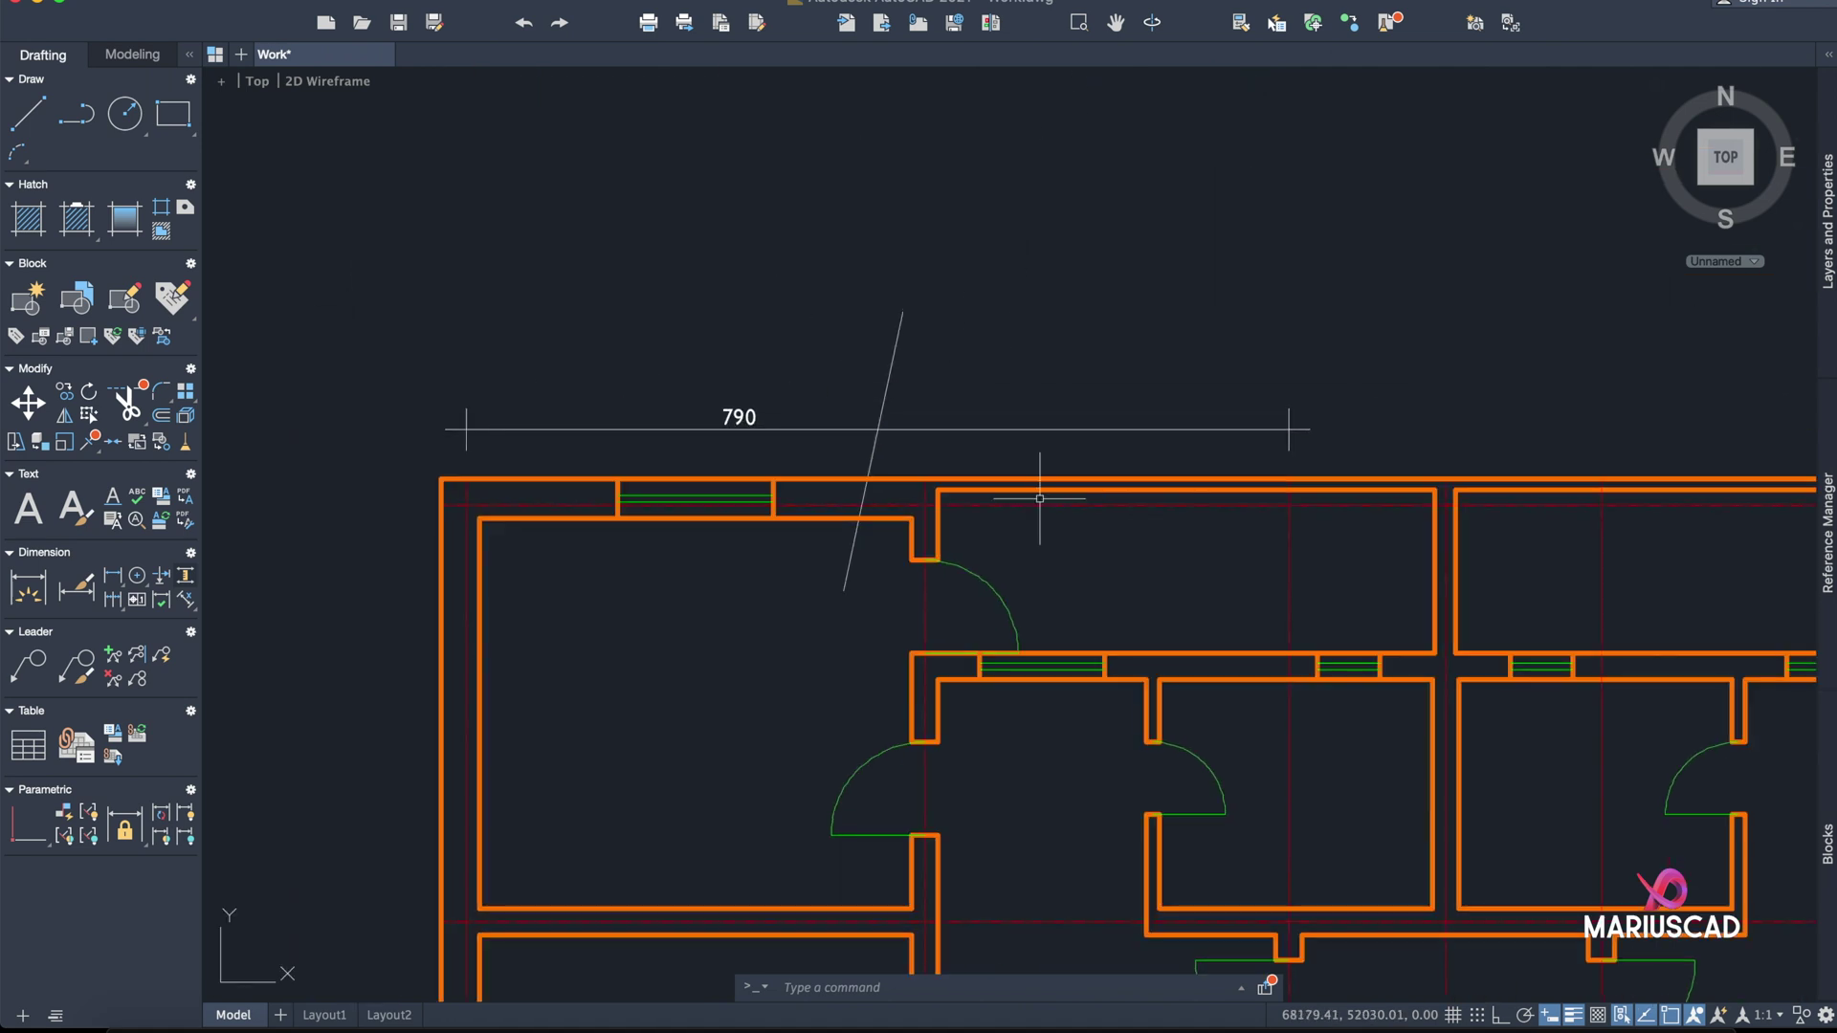
scroll(1275, 508, right, 3)
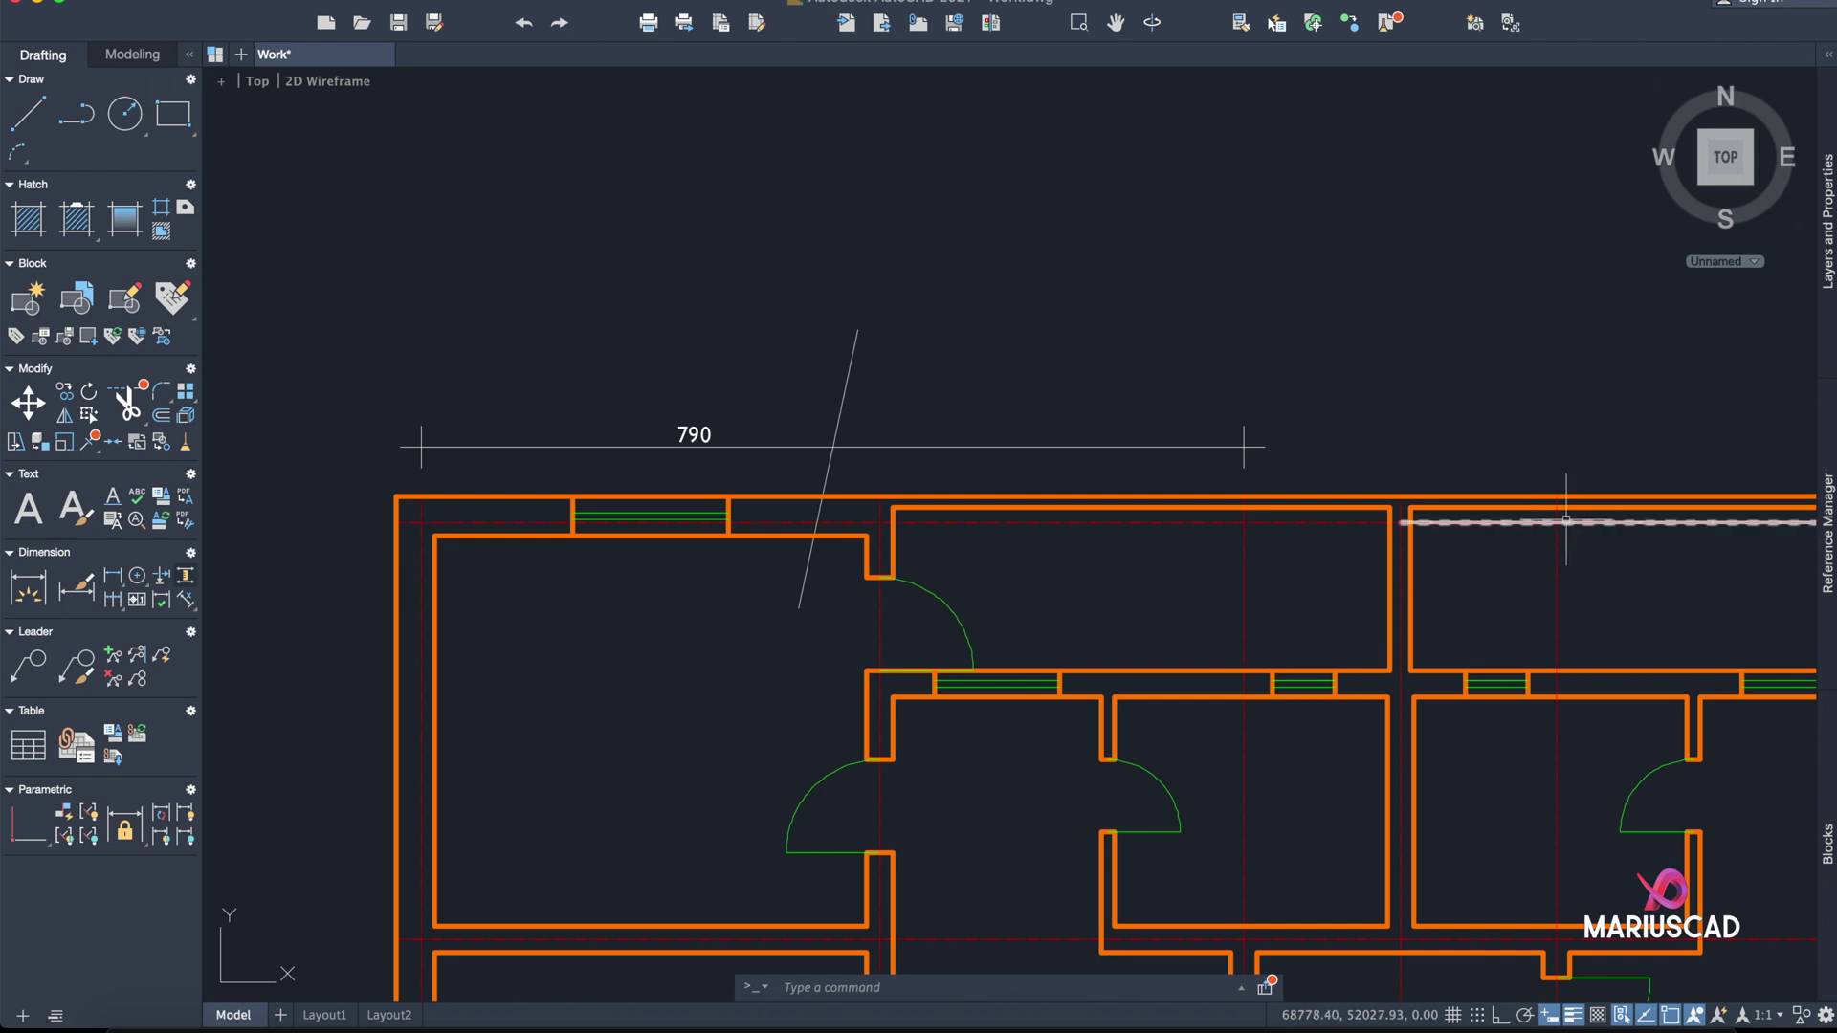
scroll(1530, 512, right, 1)
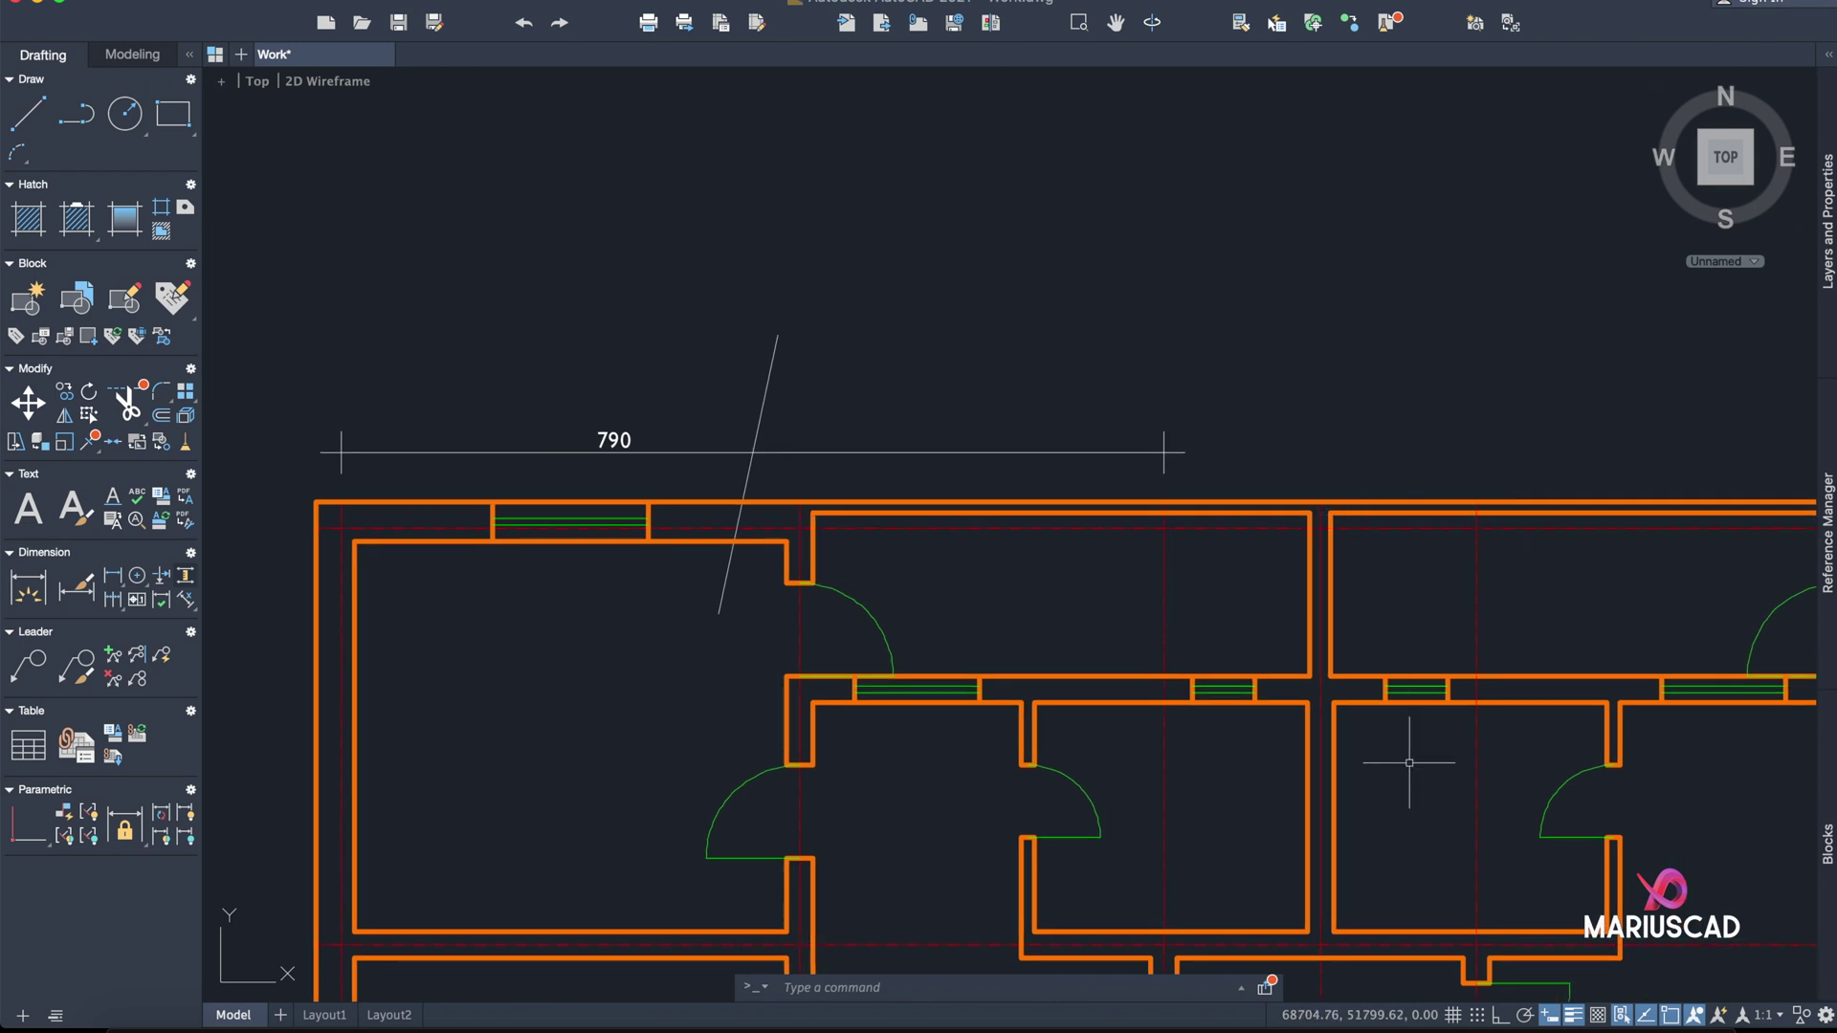
scroll(1120, 547, up, 3)
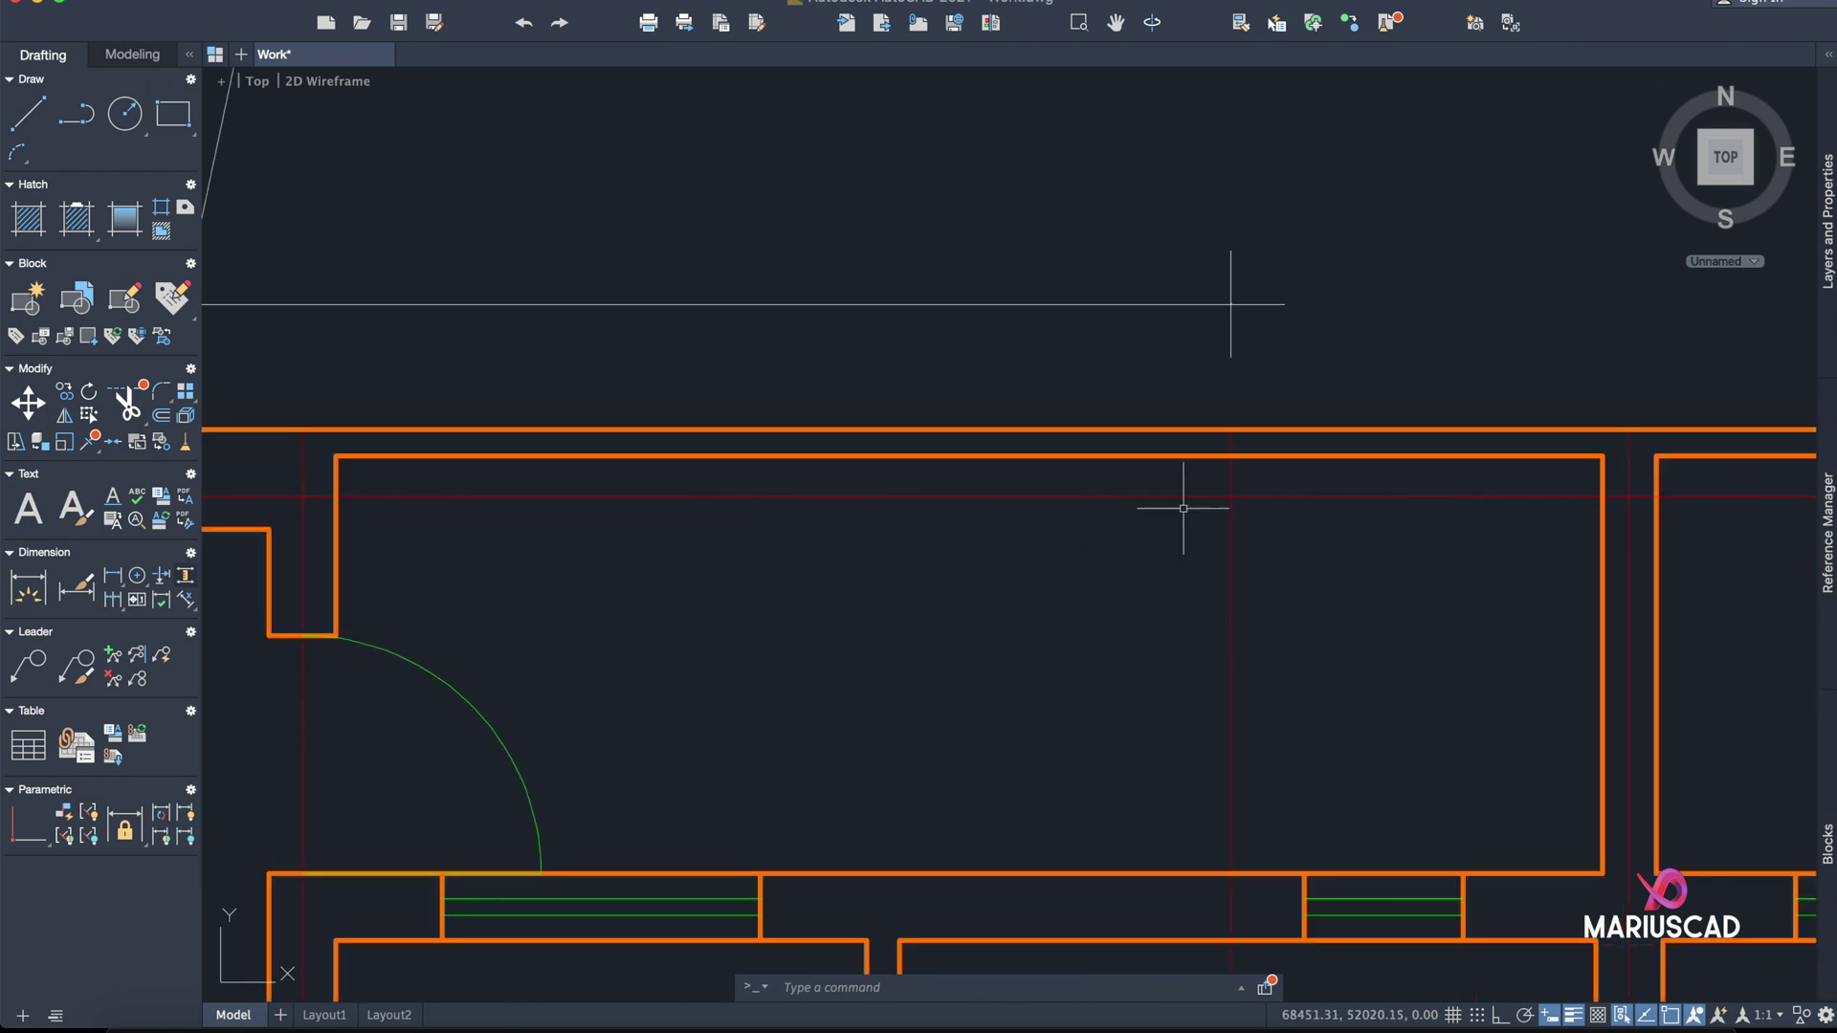
scroll(1531, 765, down, 4)
scroll(1522, 747, up, 2)
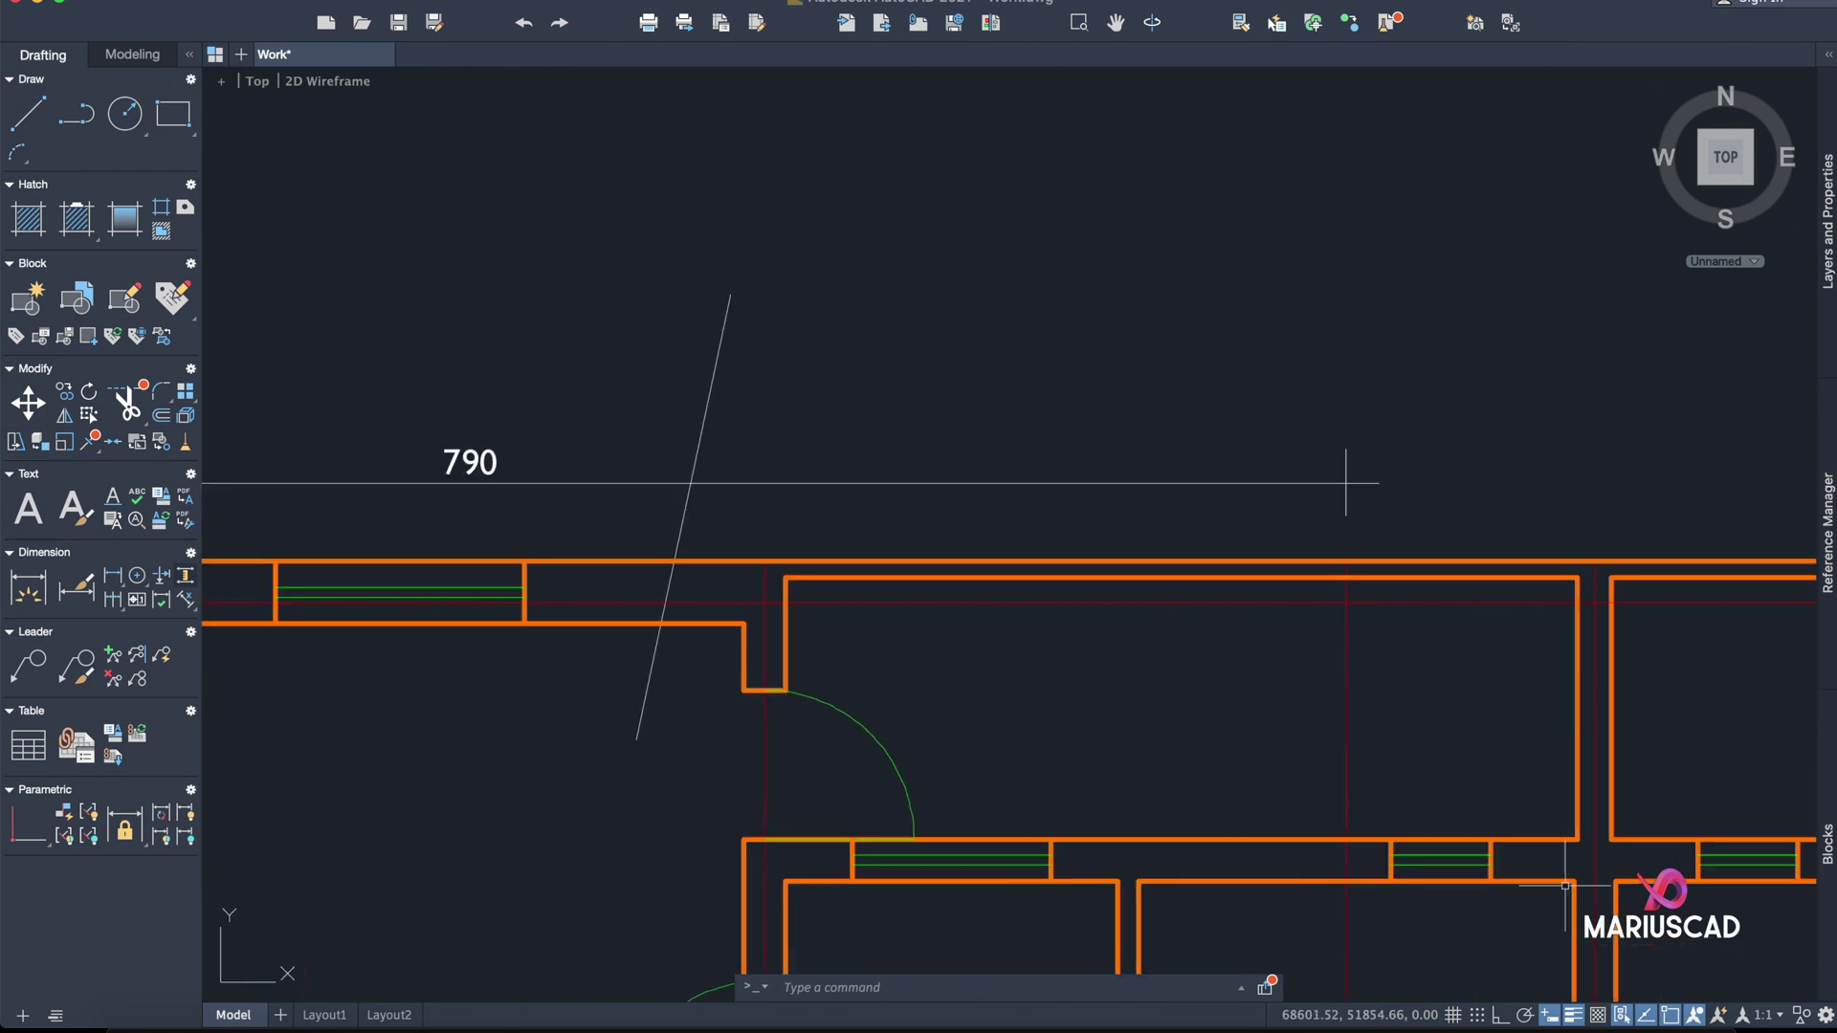
click(1644, 1019)
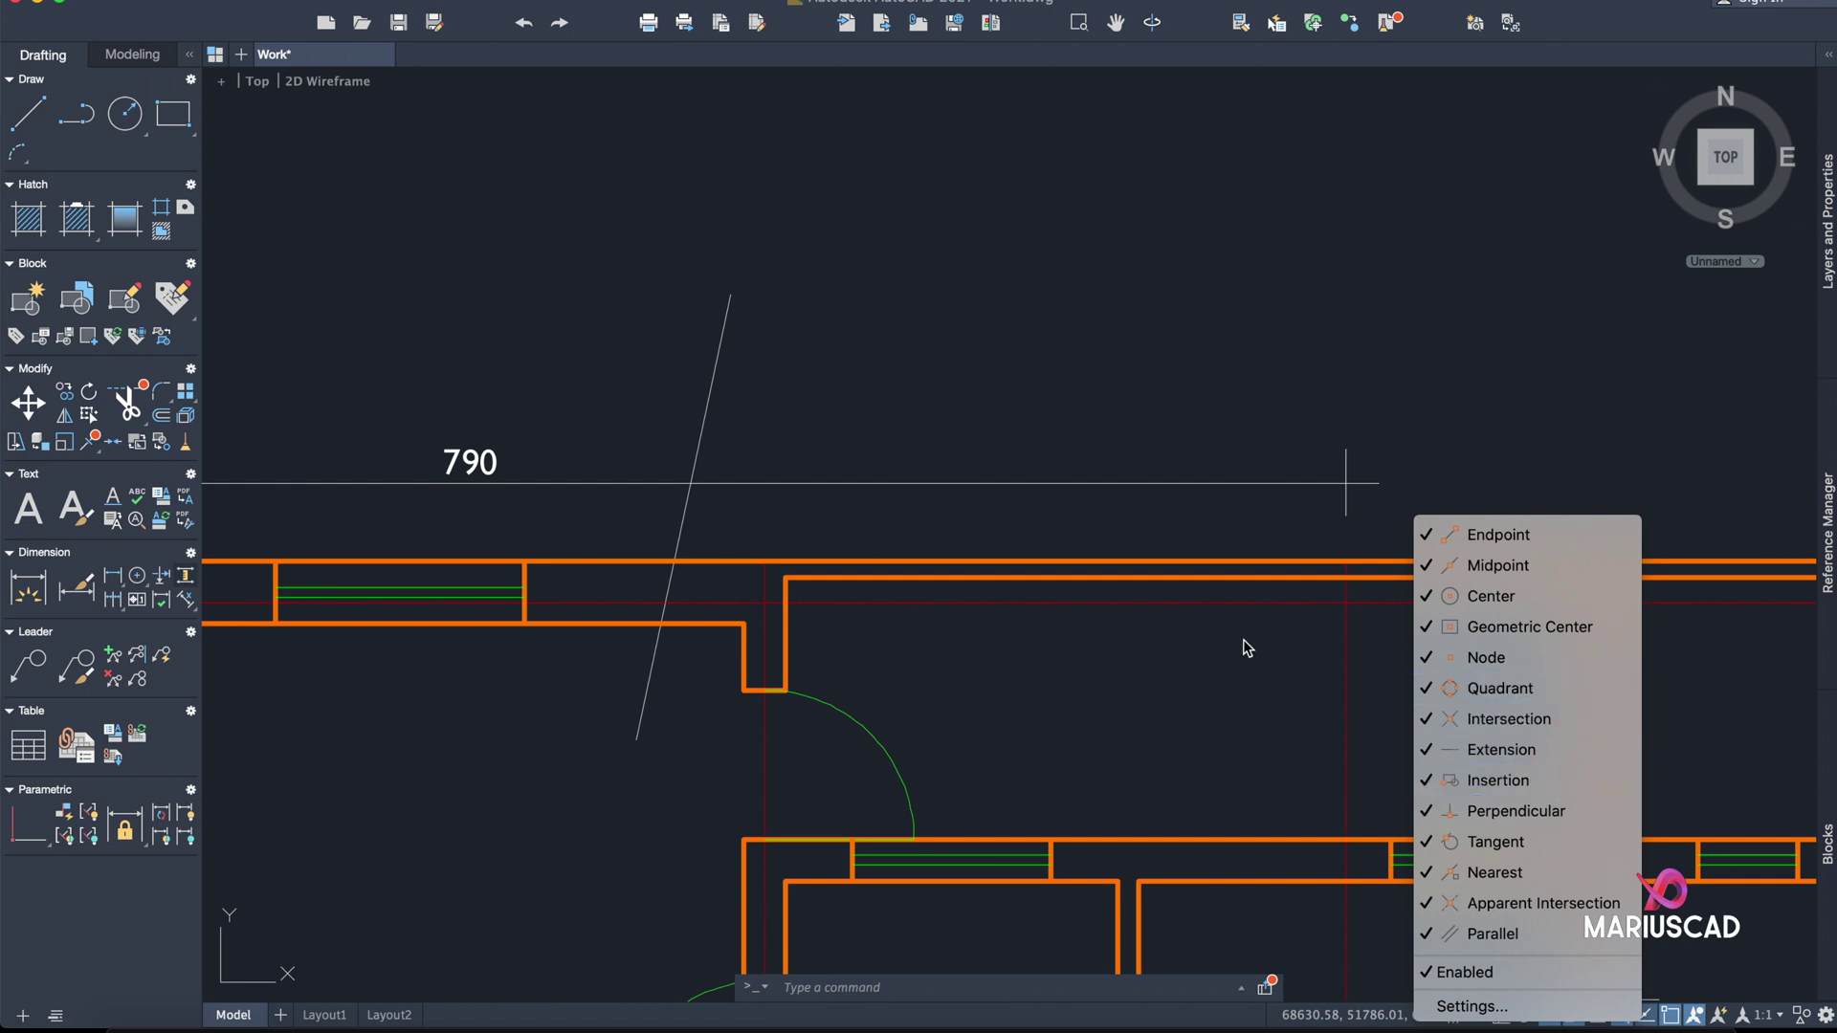
click(1152, 611)
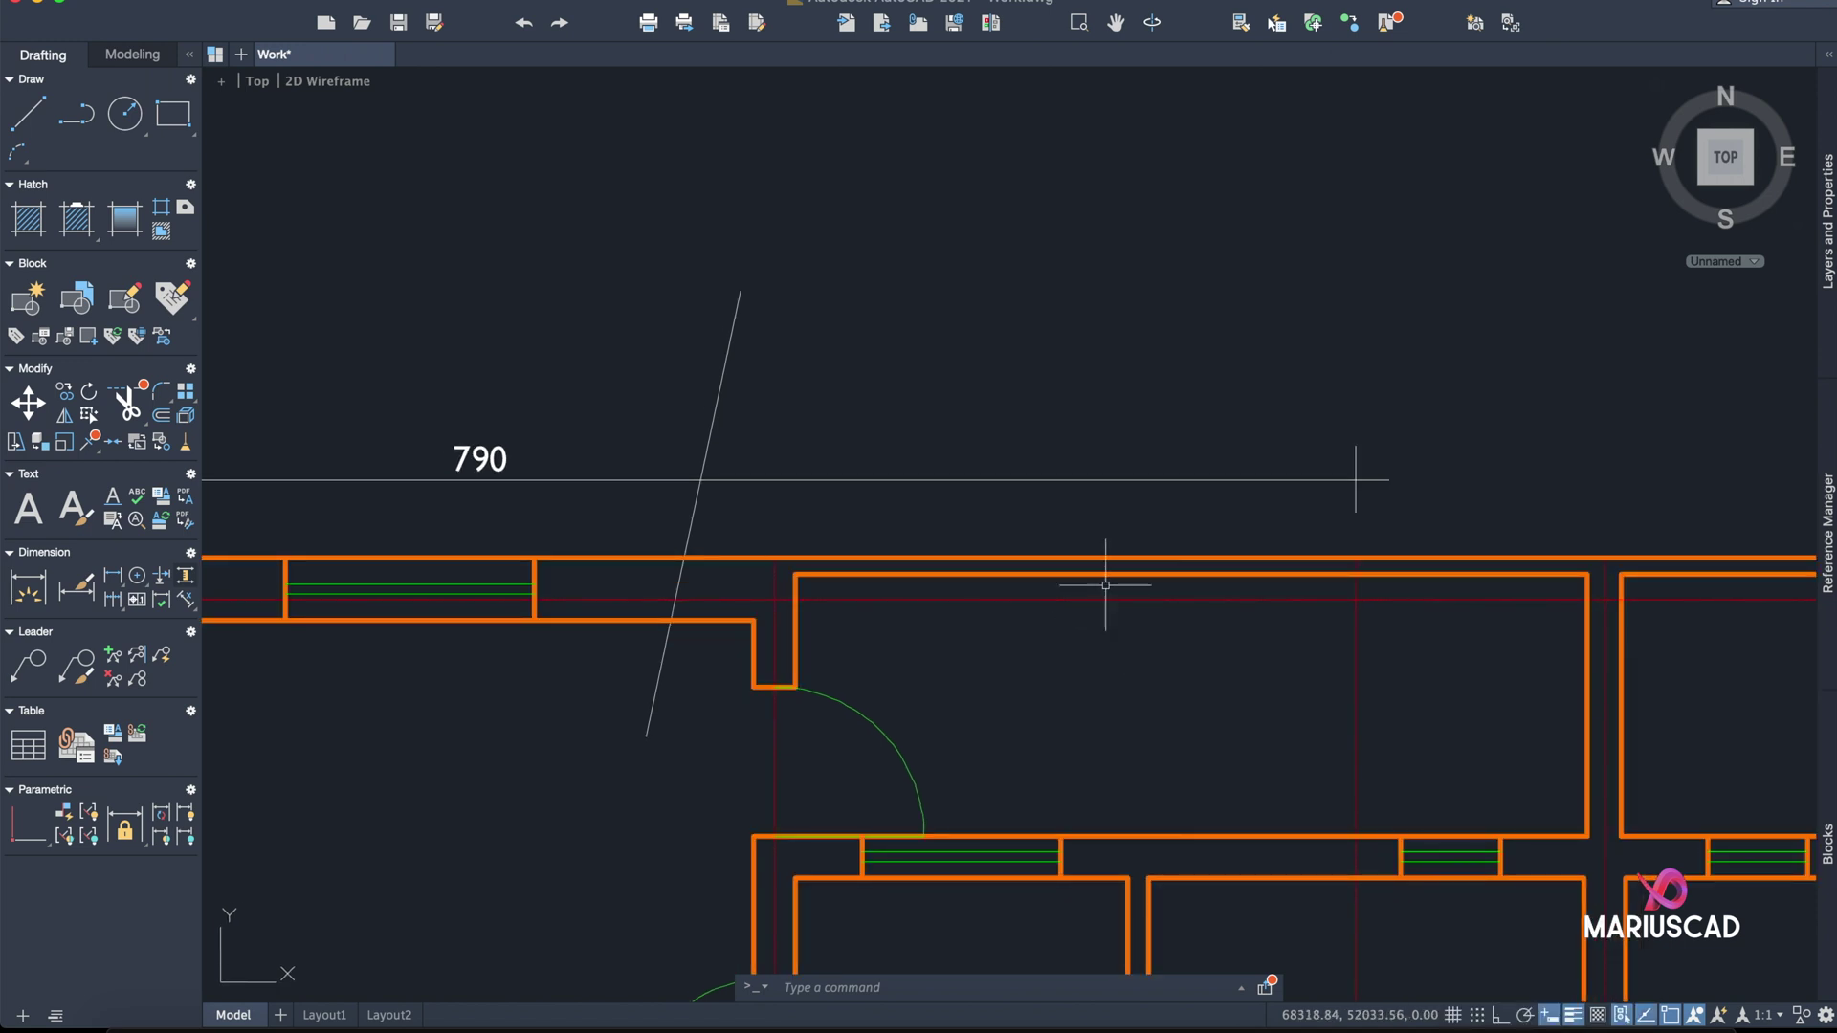
scroll(1235, 495, down, 2)
middle_drag(1262, 505, 1192, 523)
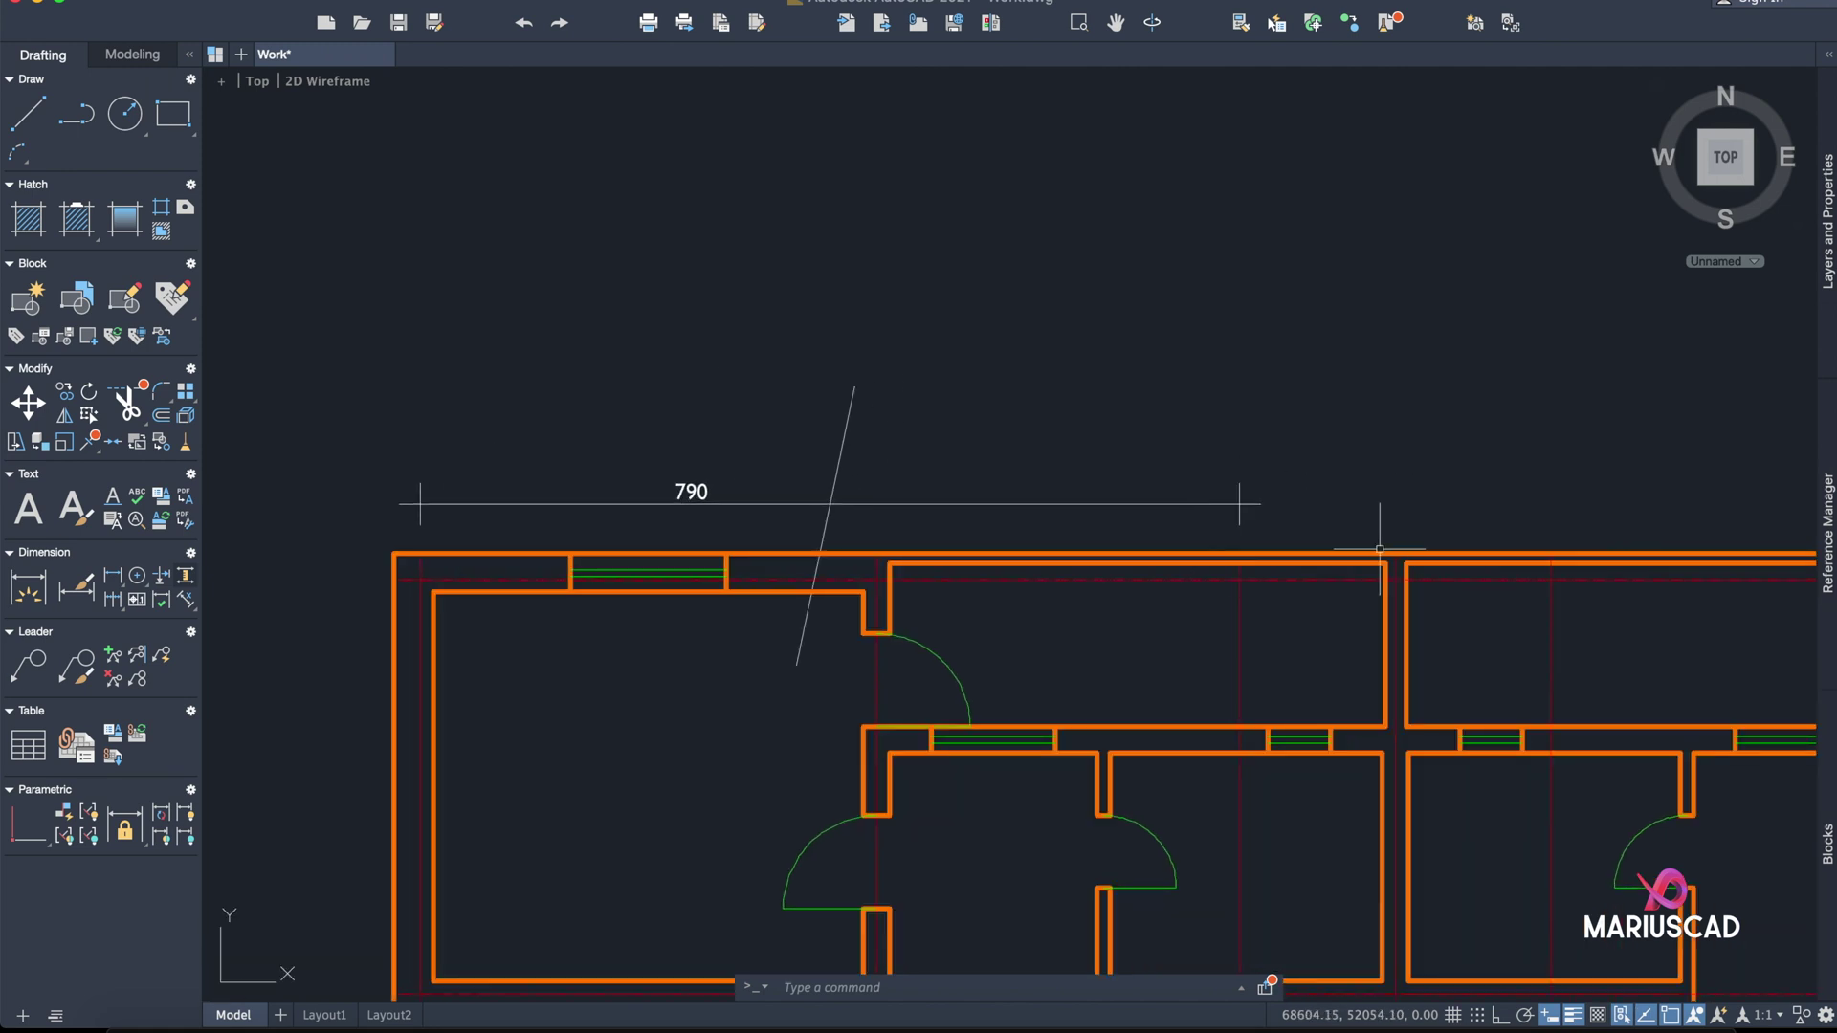
middle_drag(1602, 550, 1249, 543)
middle_drag(869, 586, 1115, 574)
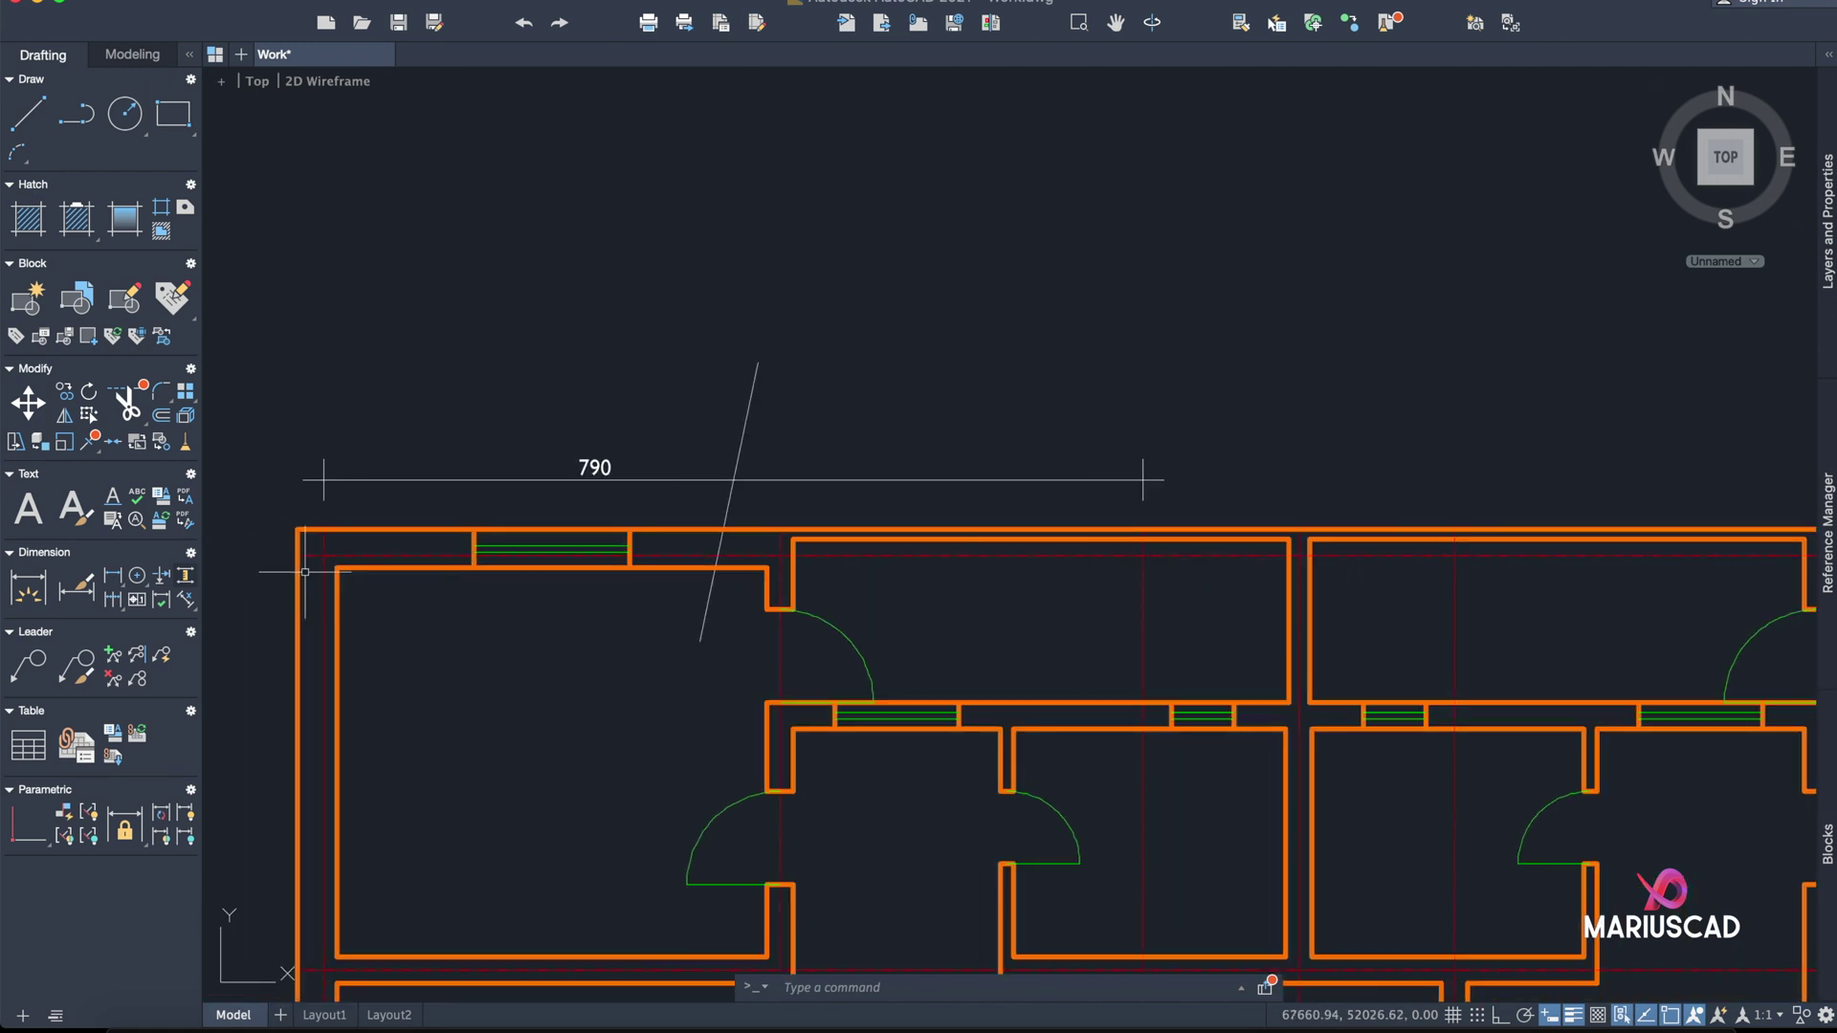
click(120, 606)
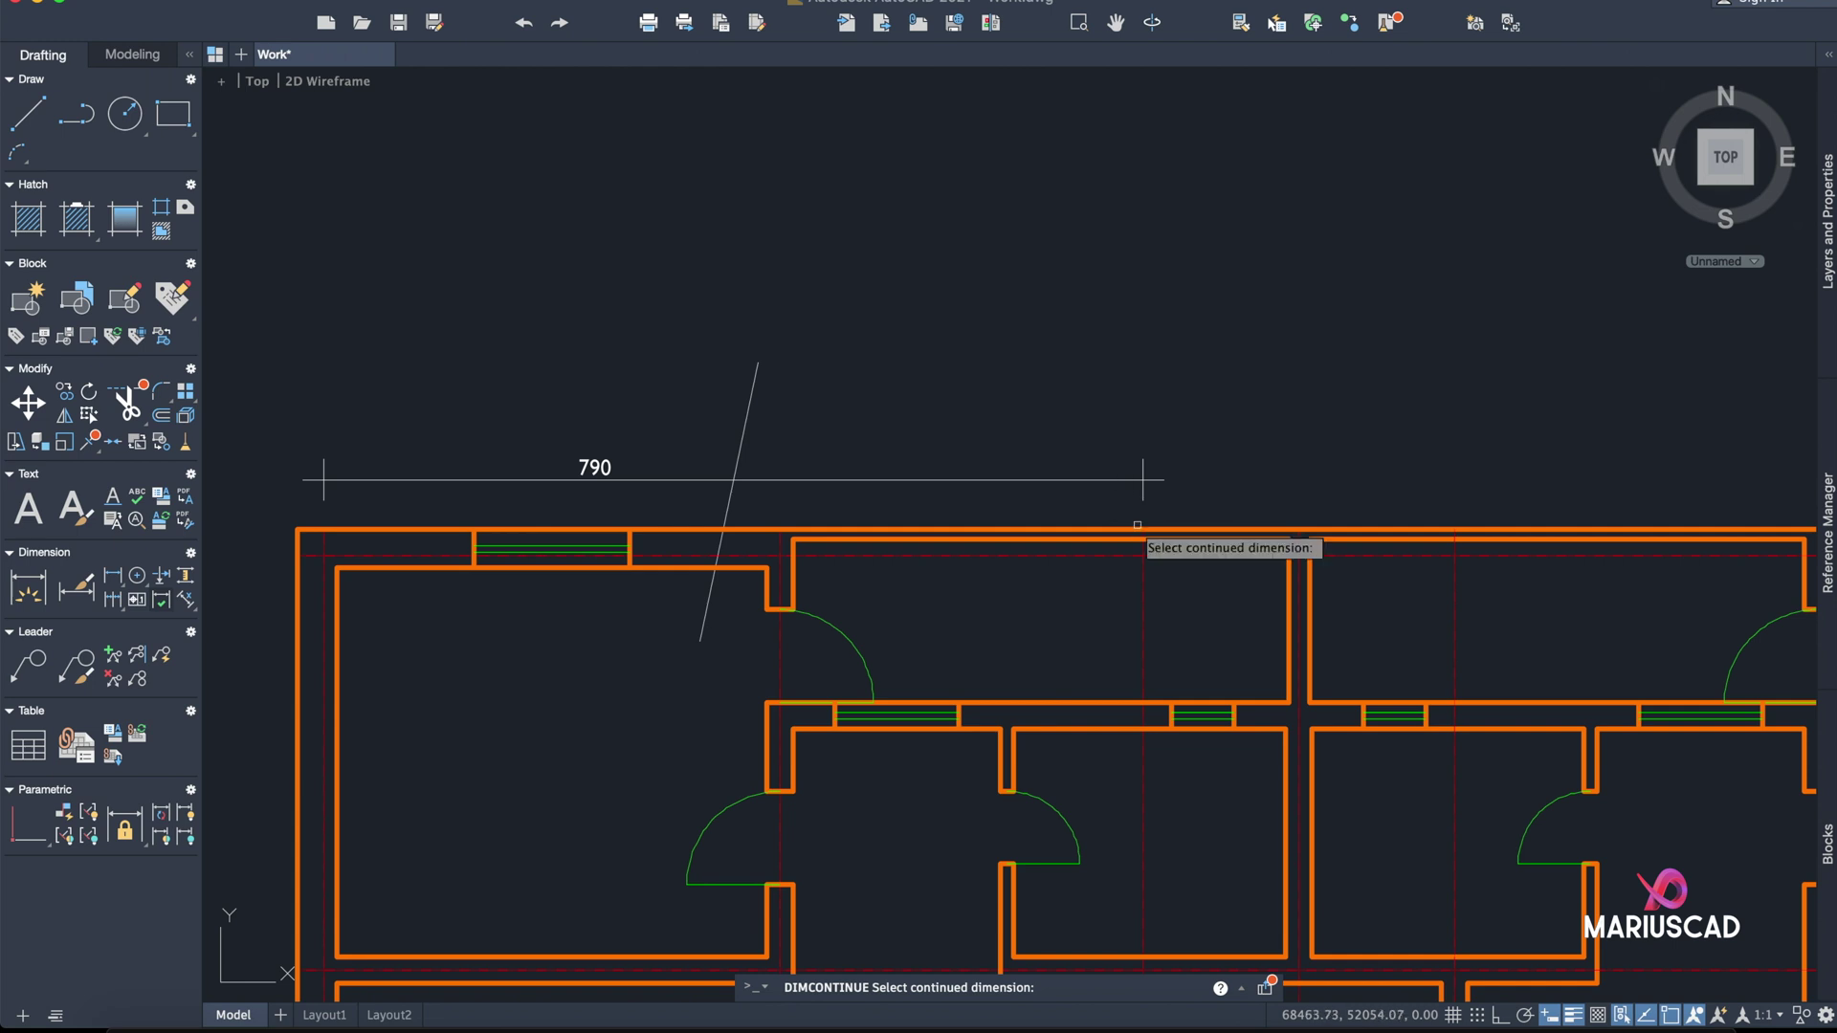
- Continue from the 790 dimension with 300, 350 and 440 segments along the top wall
click(1157, 481)
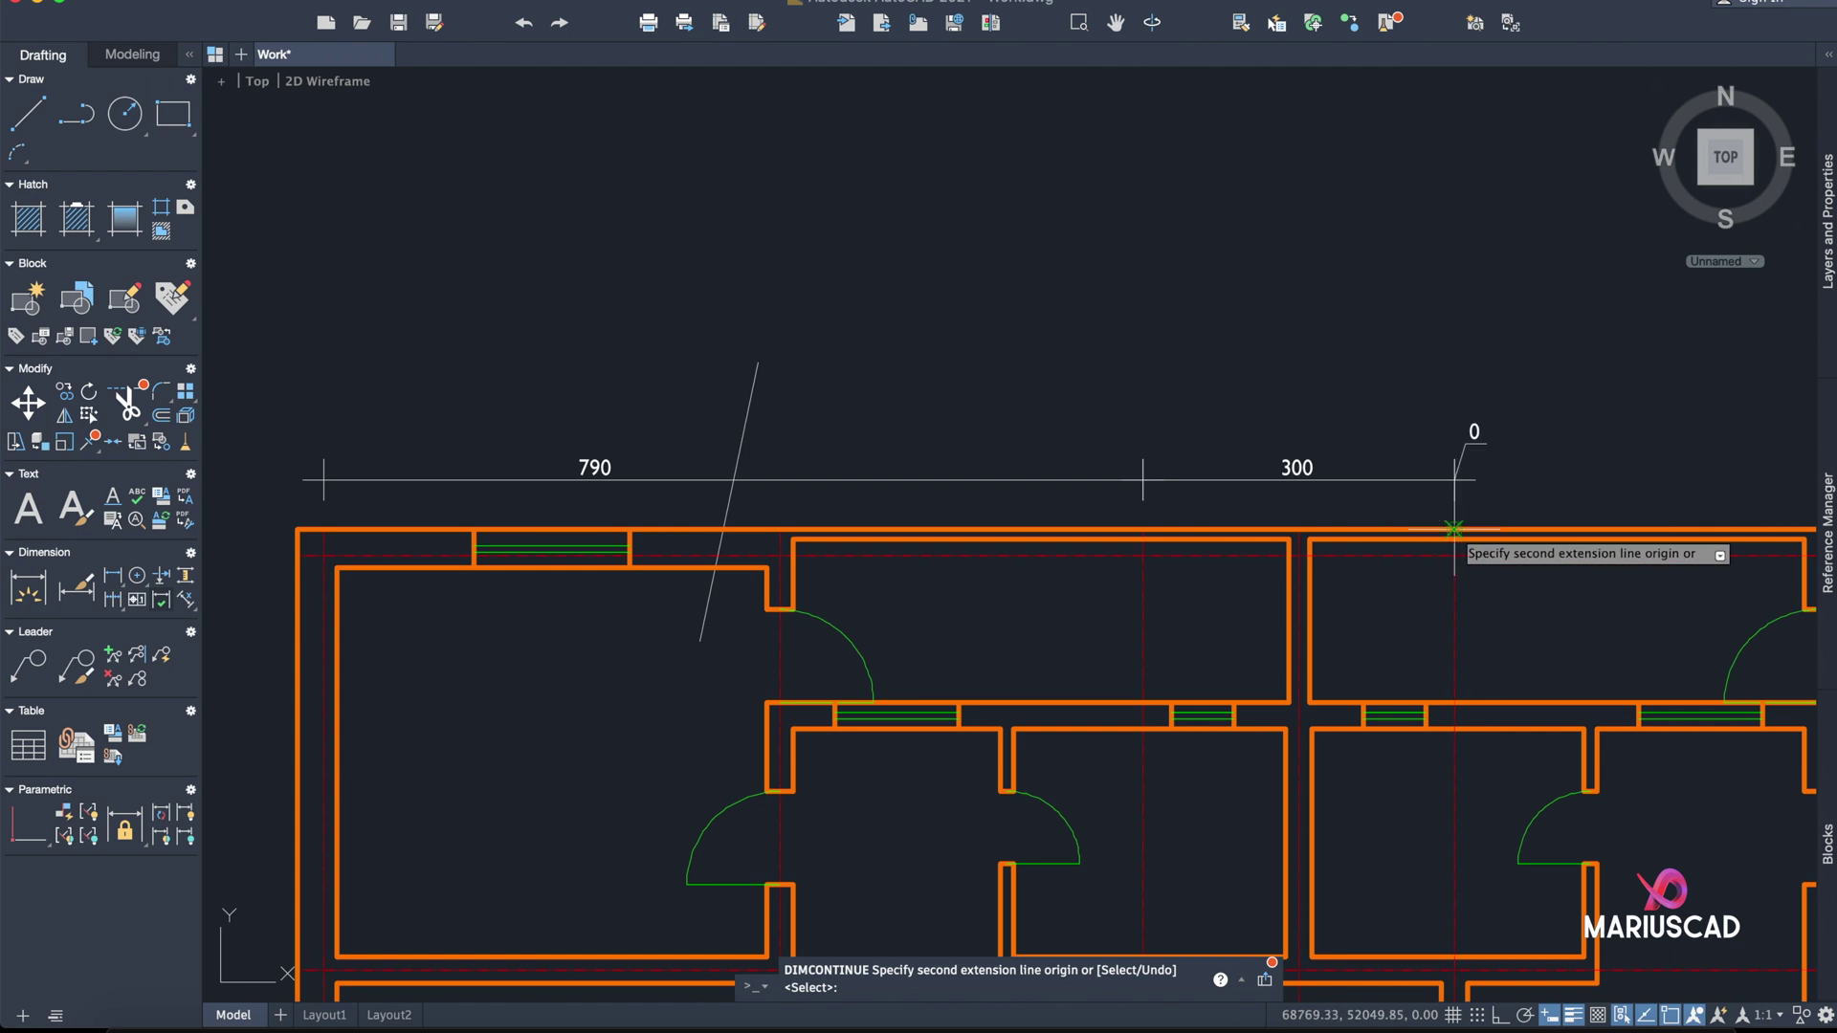
middle_drag(1454, 529, 918, 612)
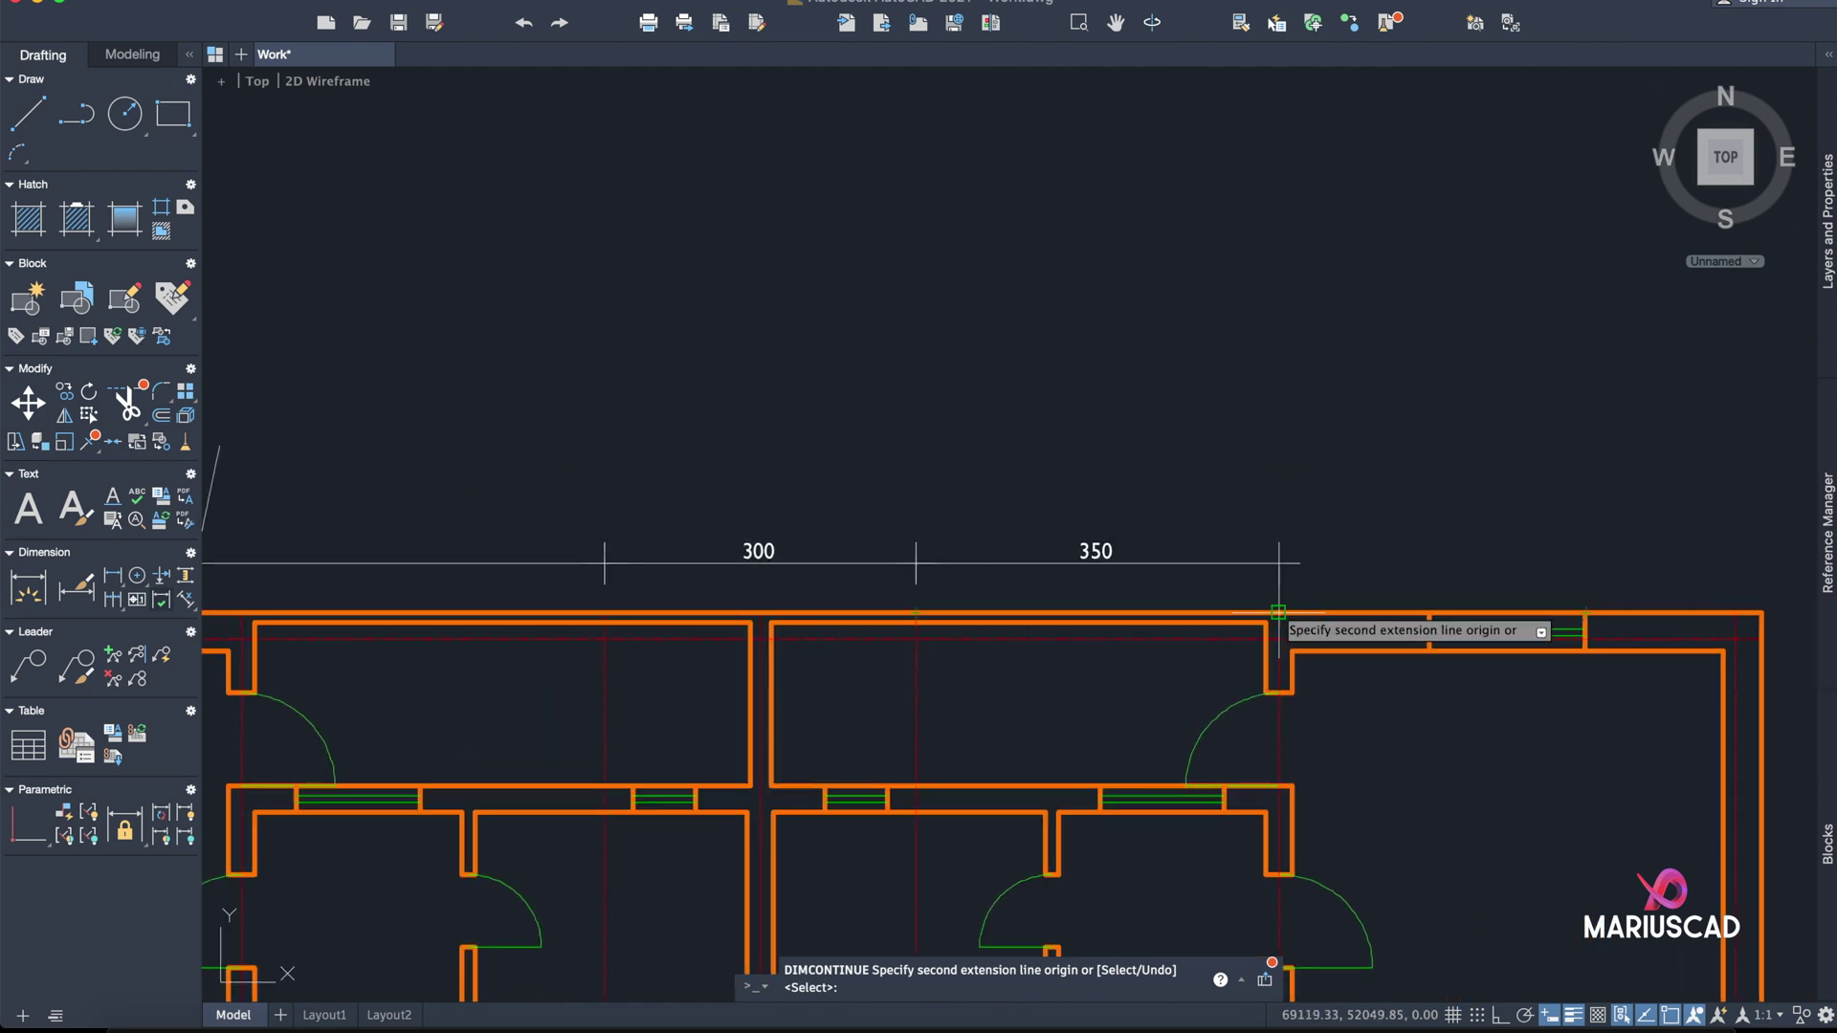
click(1278, 611)
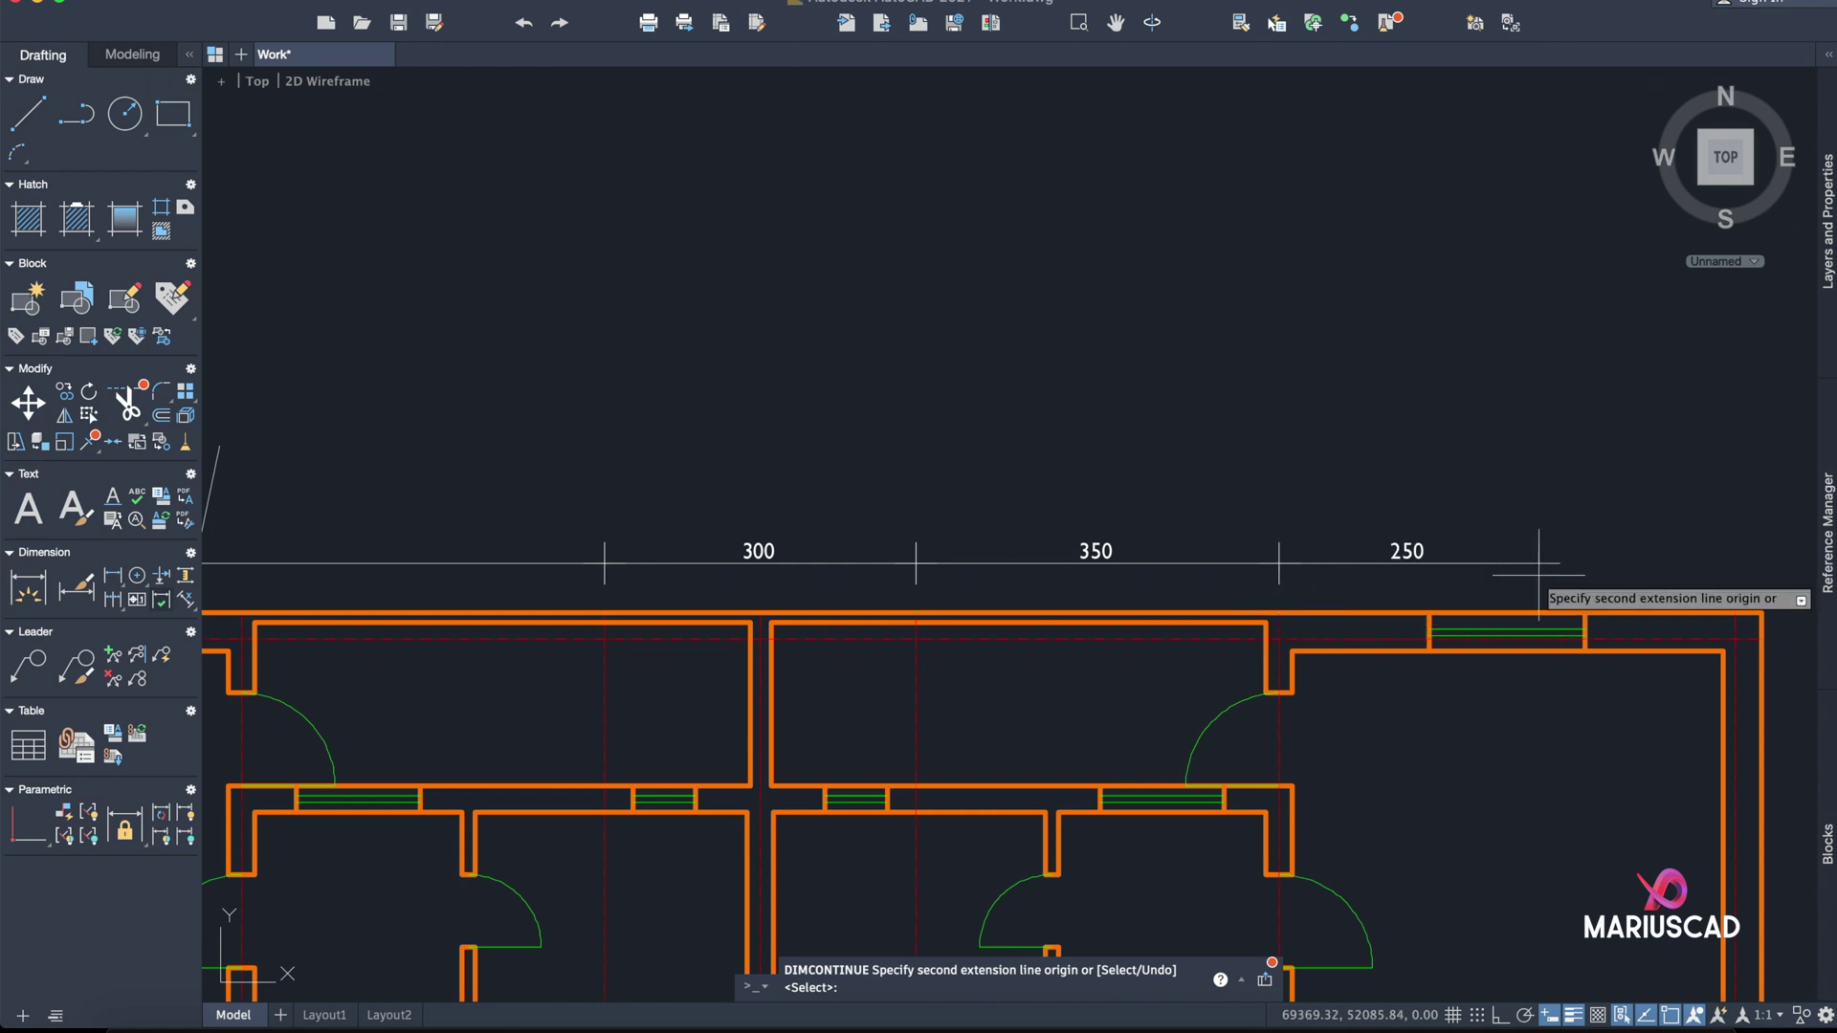
click(1734, 612)
key(Escape)
scroll(1148, 603, down, 3)
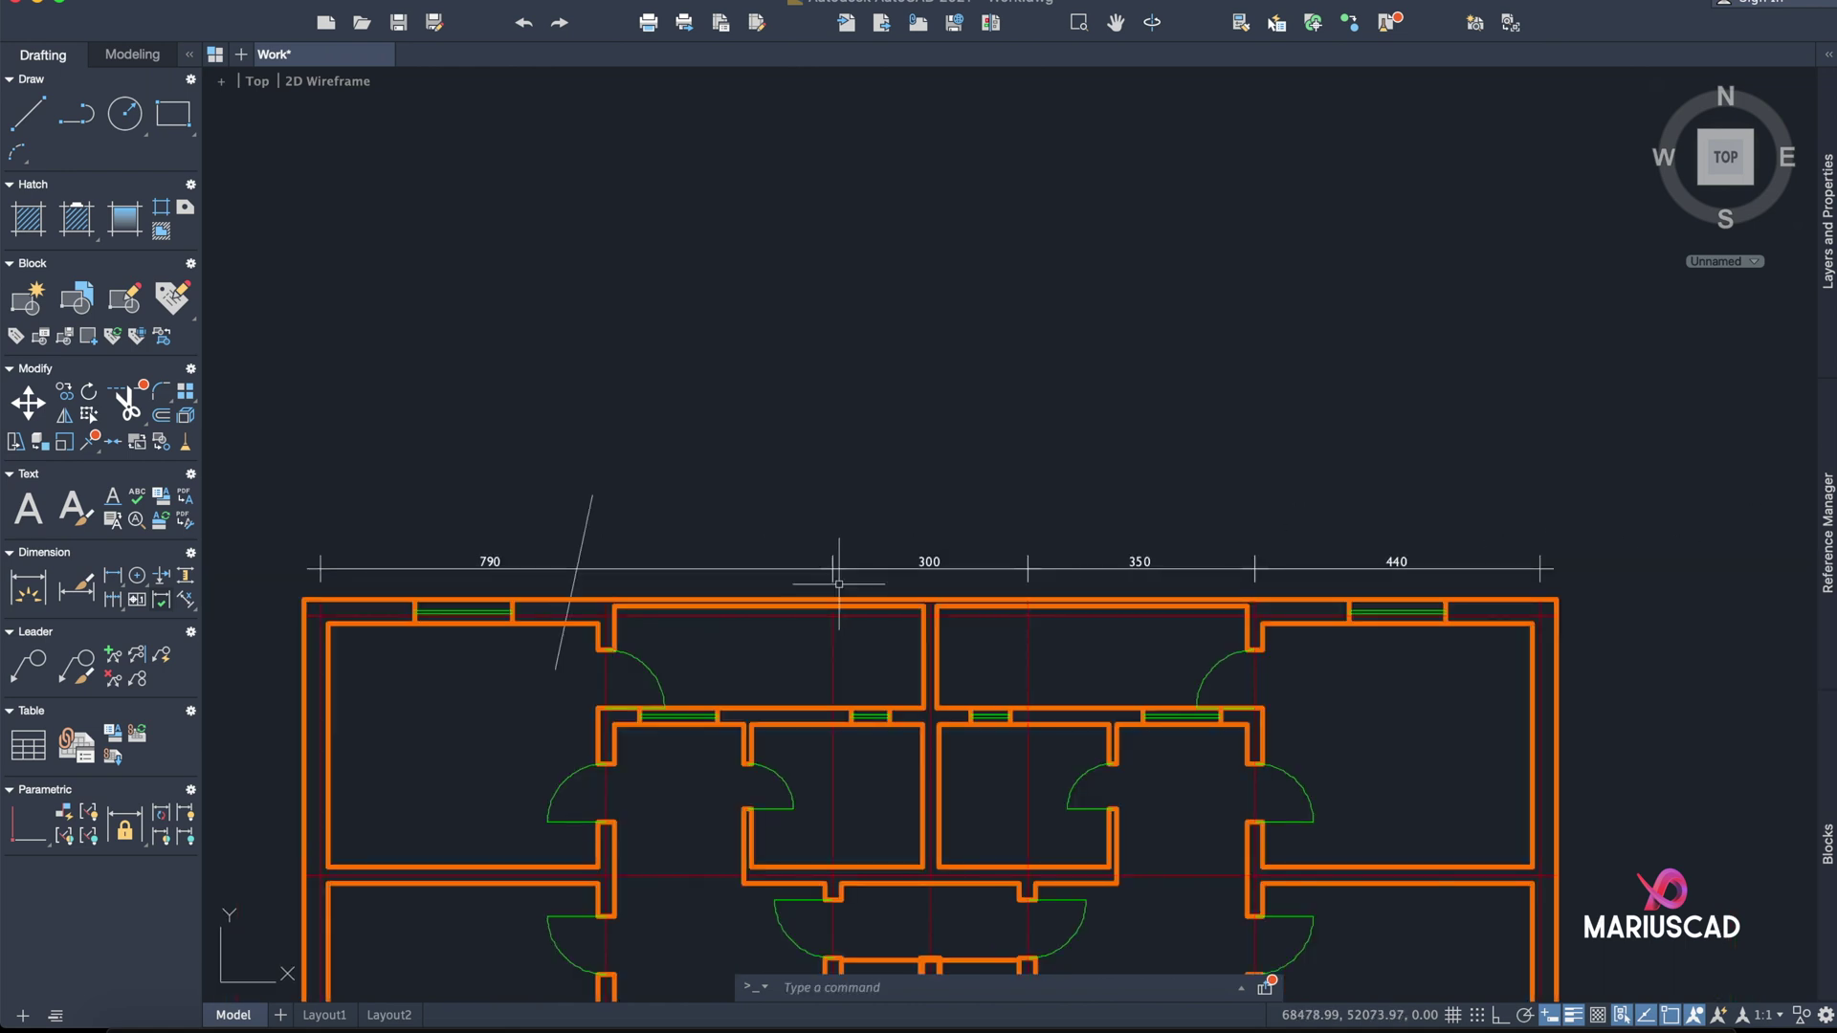
scroll(685, 587, up, 3)
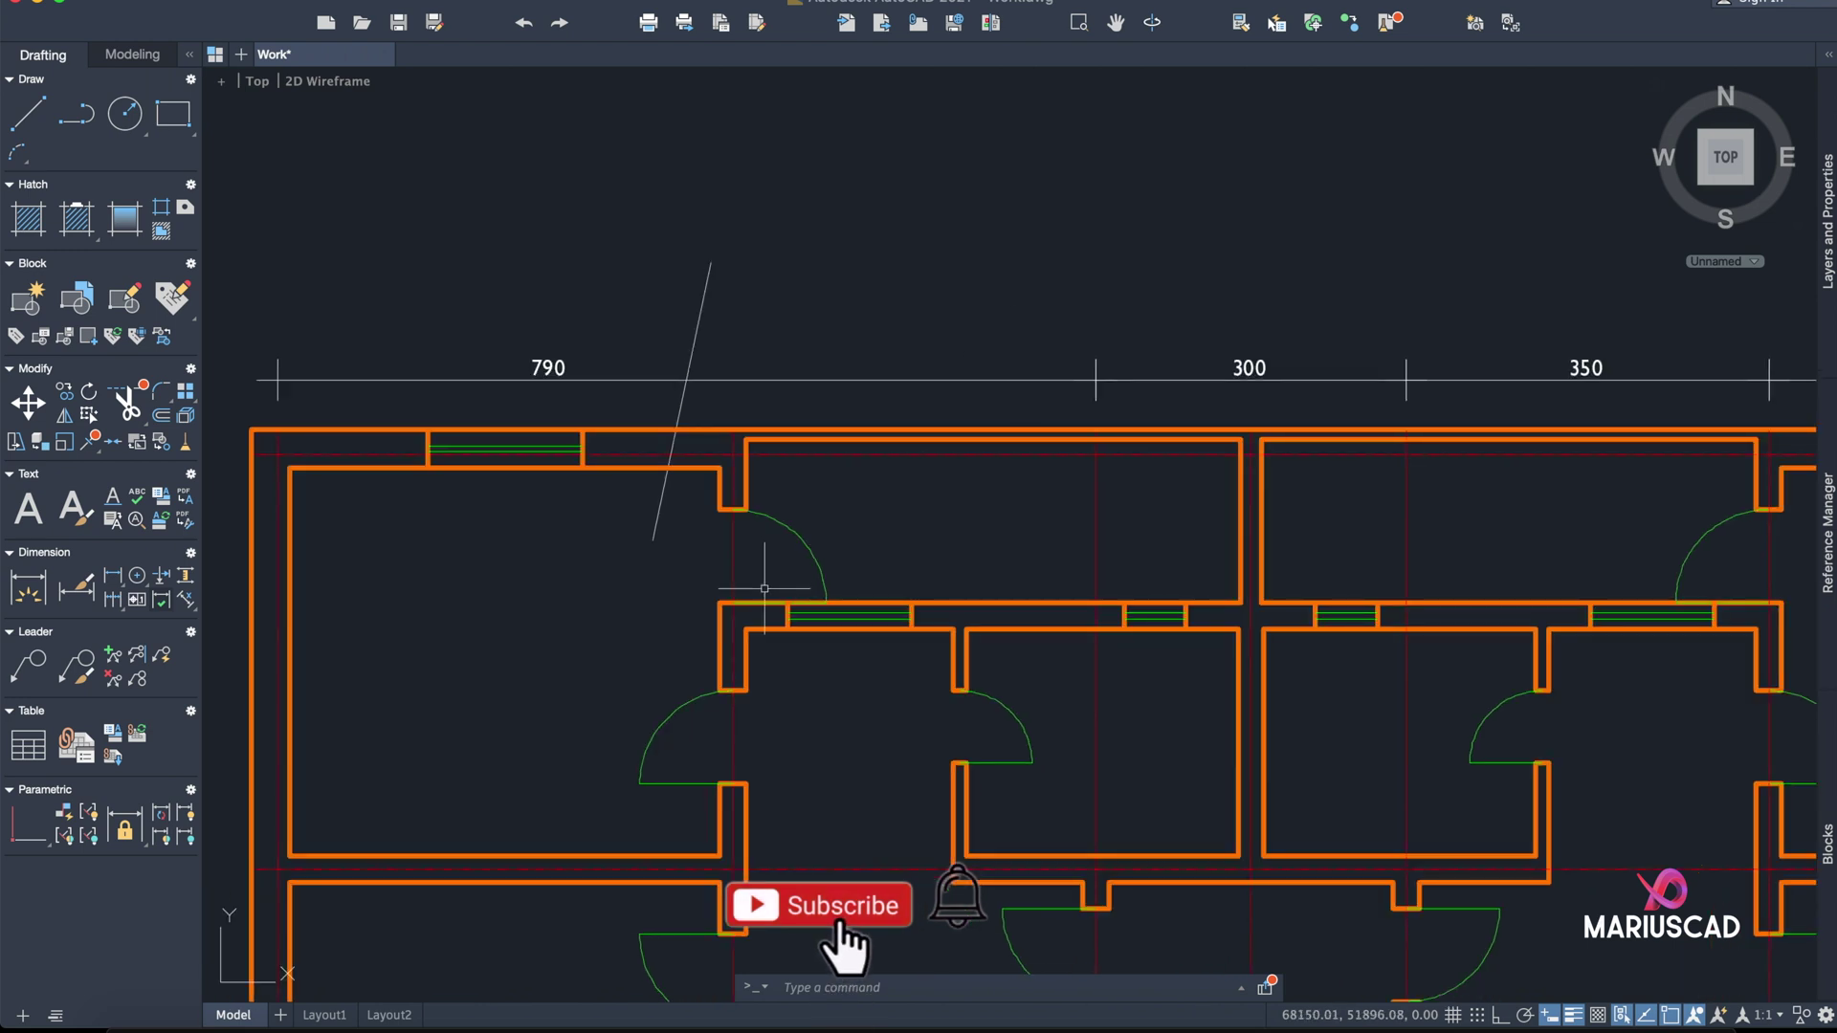
scroll(765, 589, up, 2)
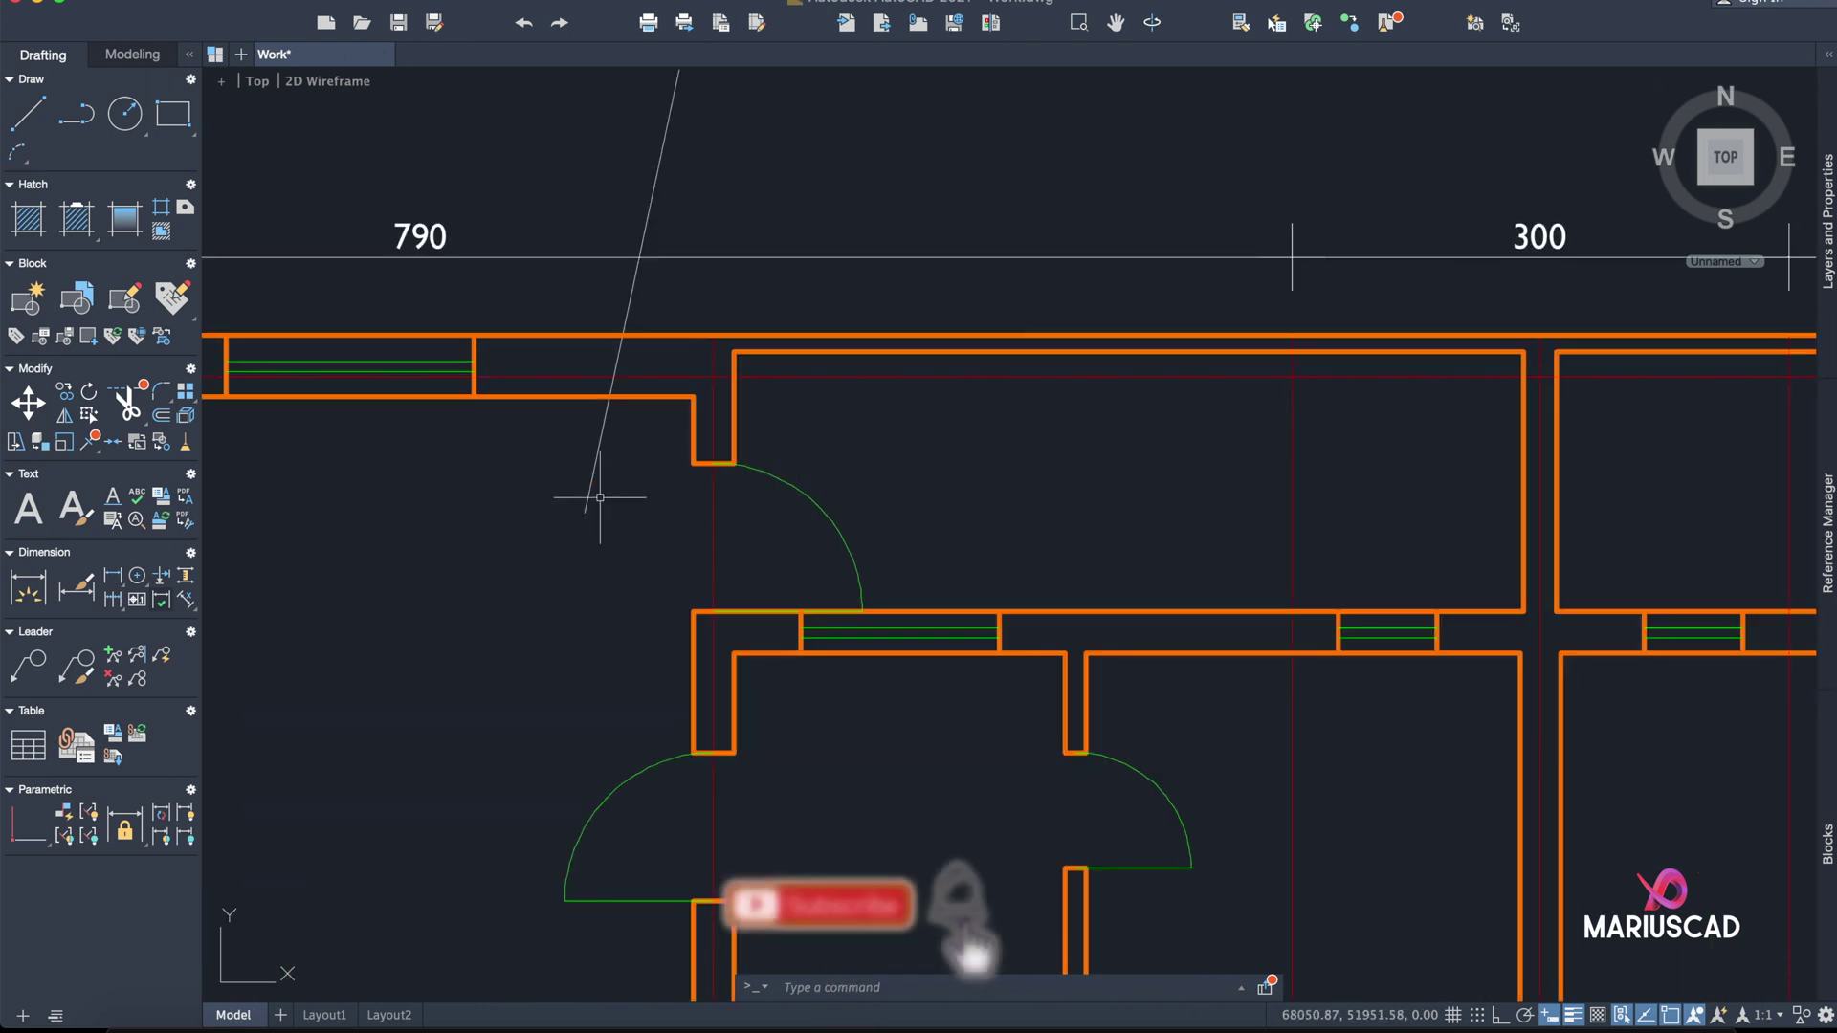
- Dimension the door swing from its corner to the arc end, placing 90 inside the arc
click(23, 586)
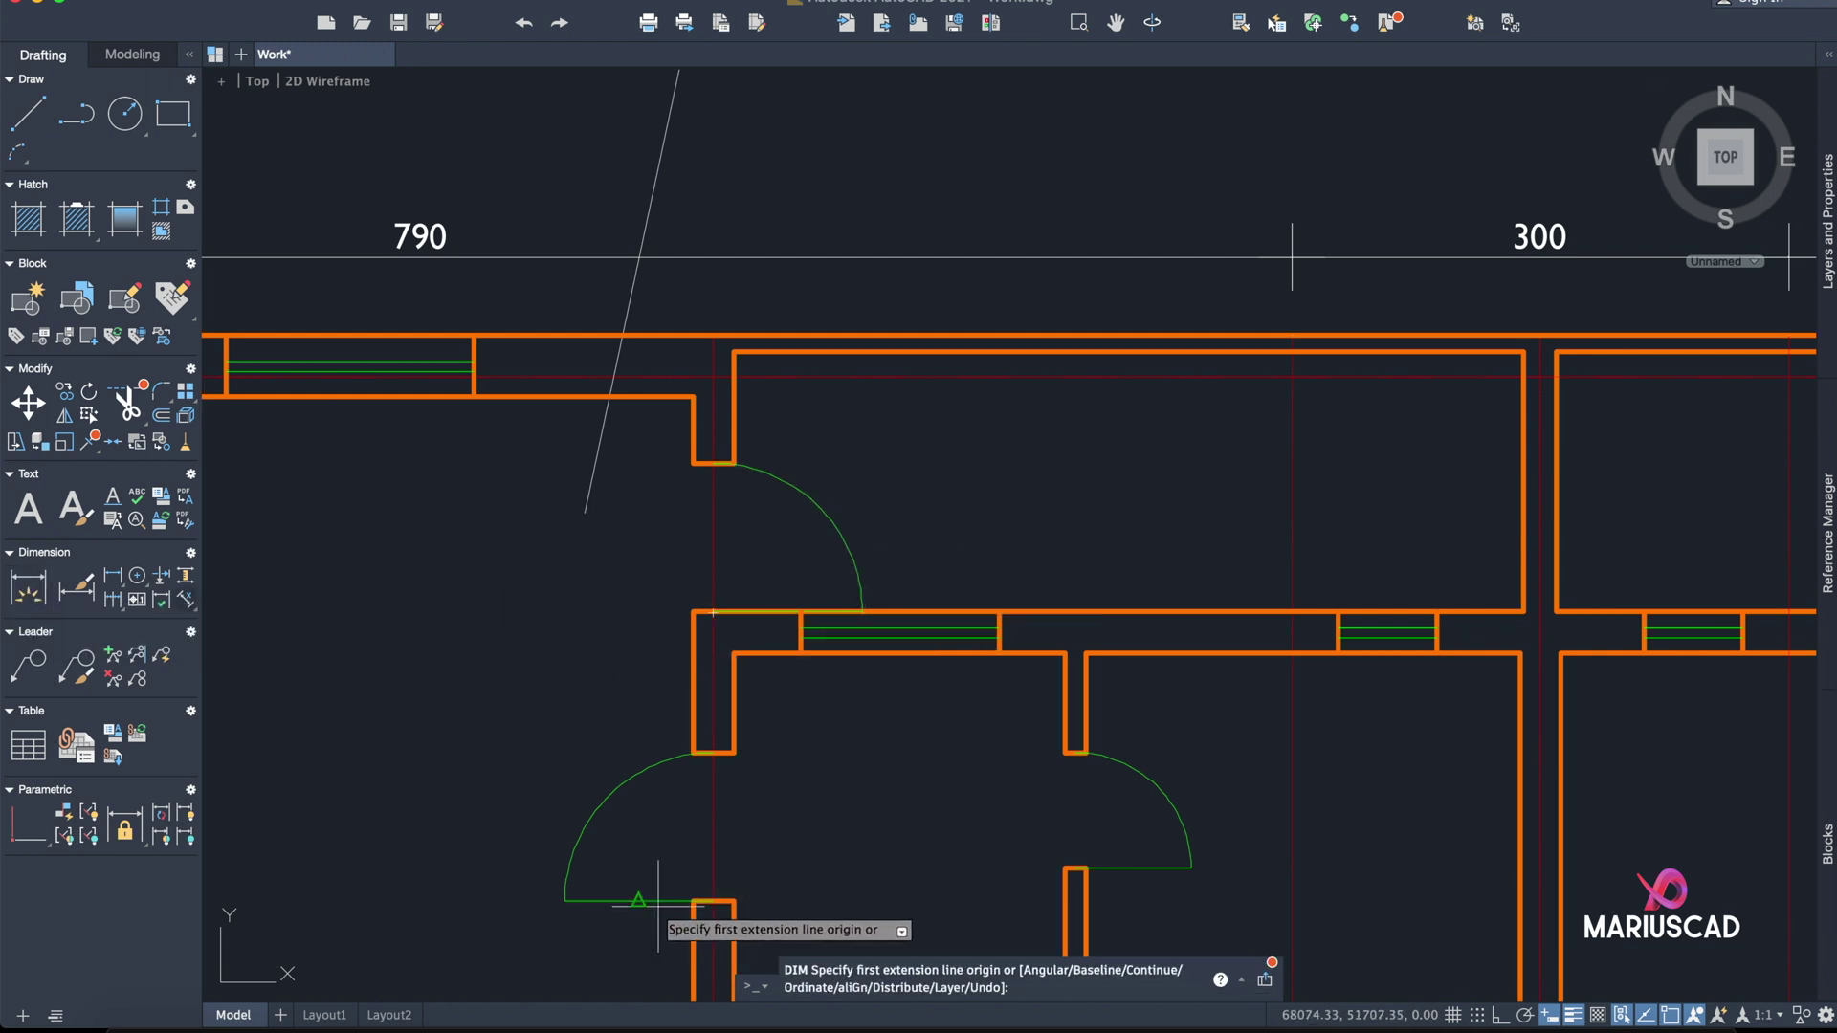
scroll(639, 899, up, 4)
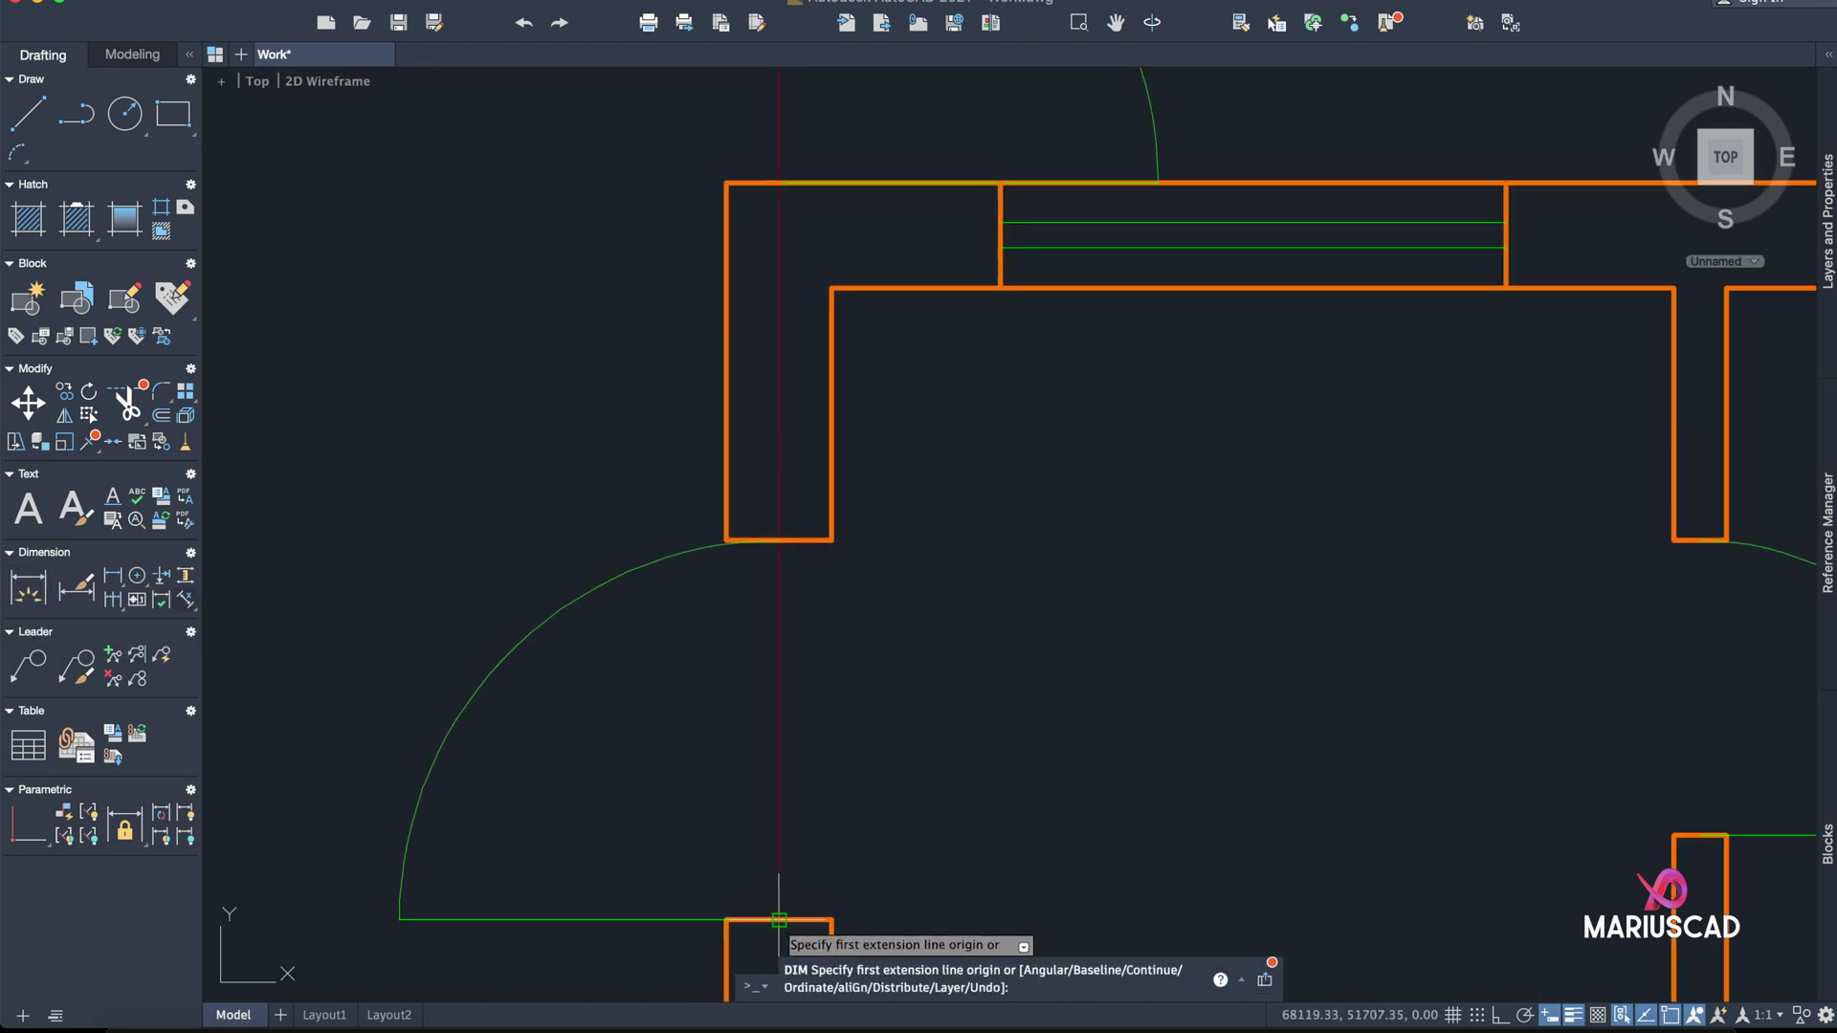
click(780, 924)
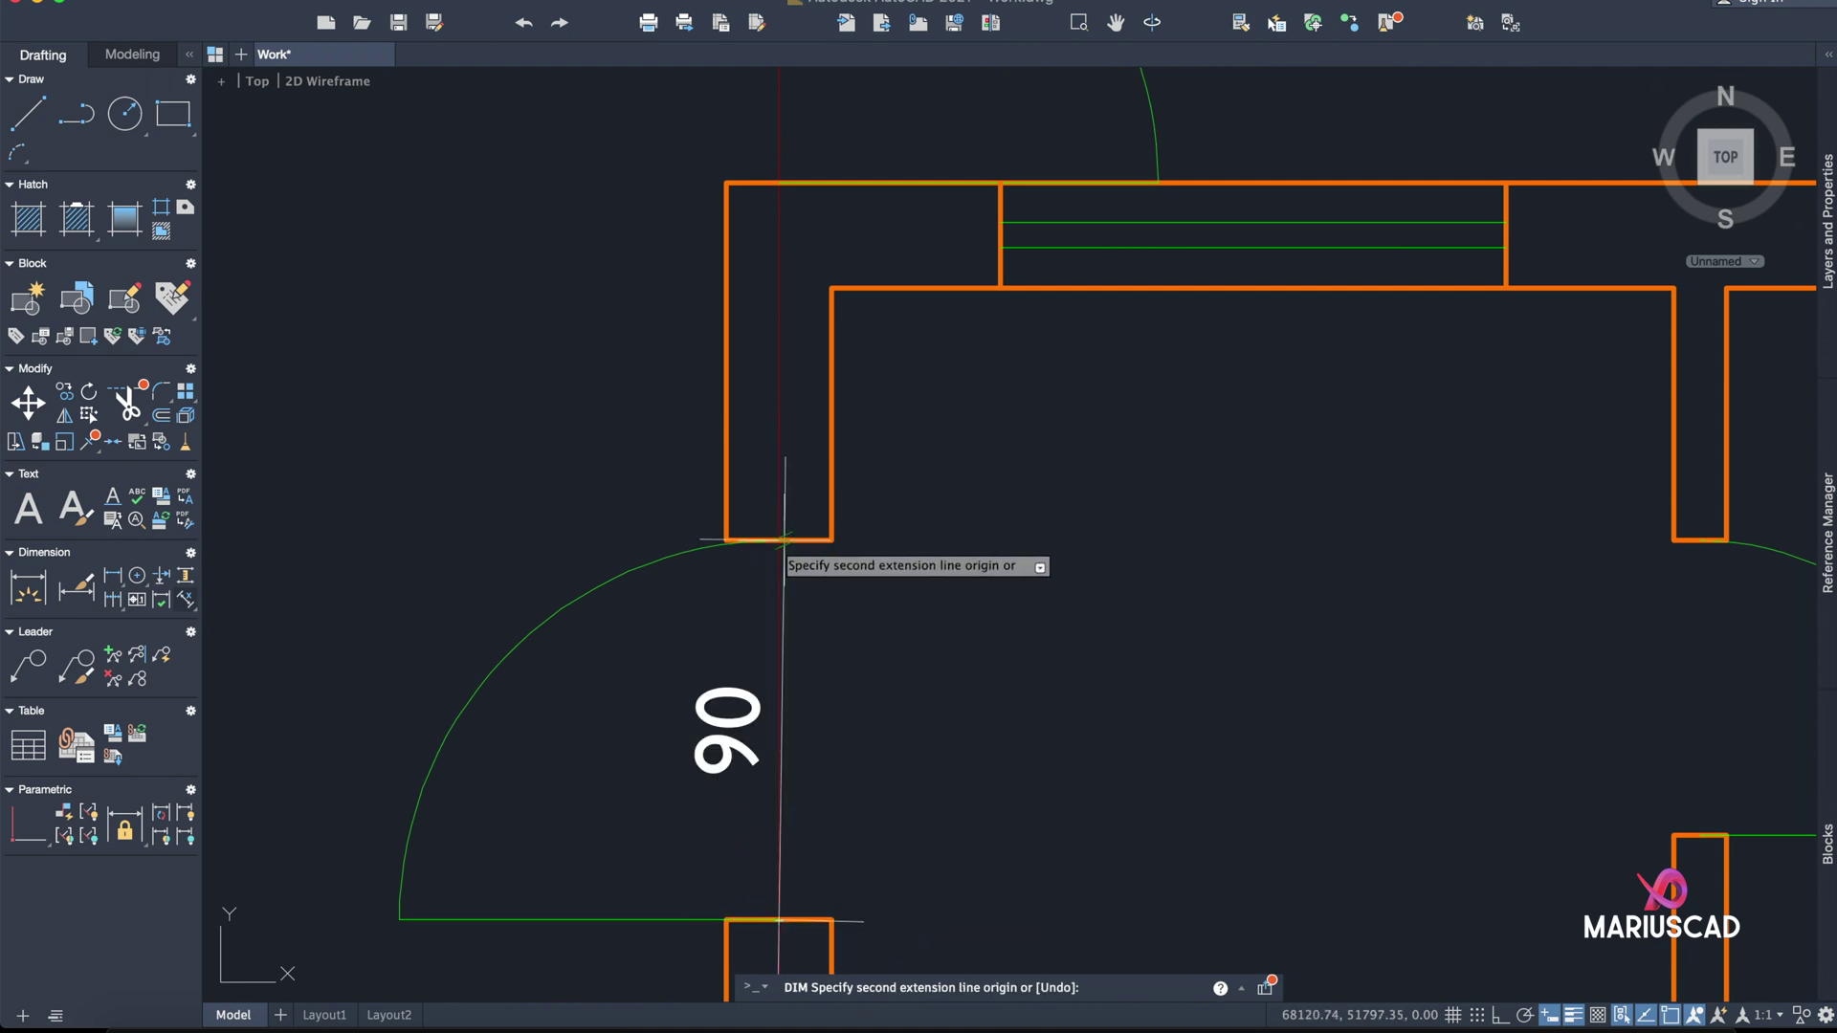
middle_drag(782, 540, 838, 472)
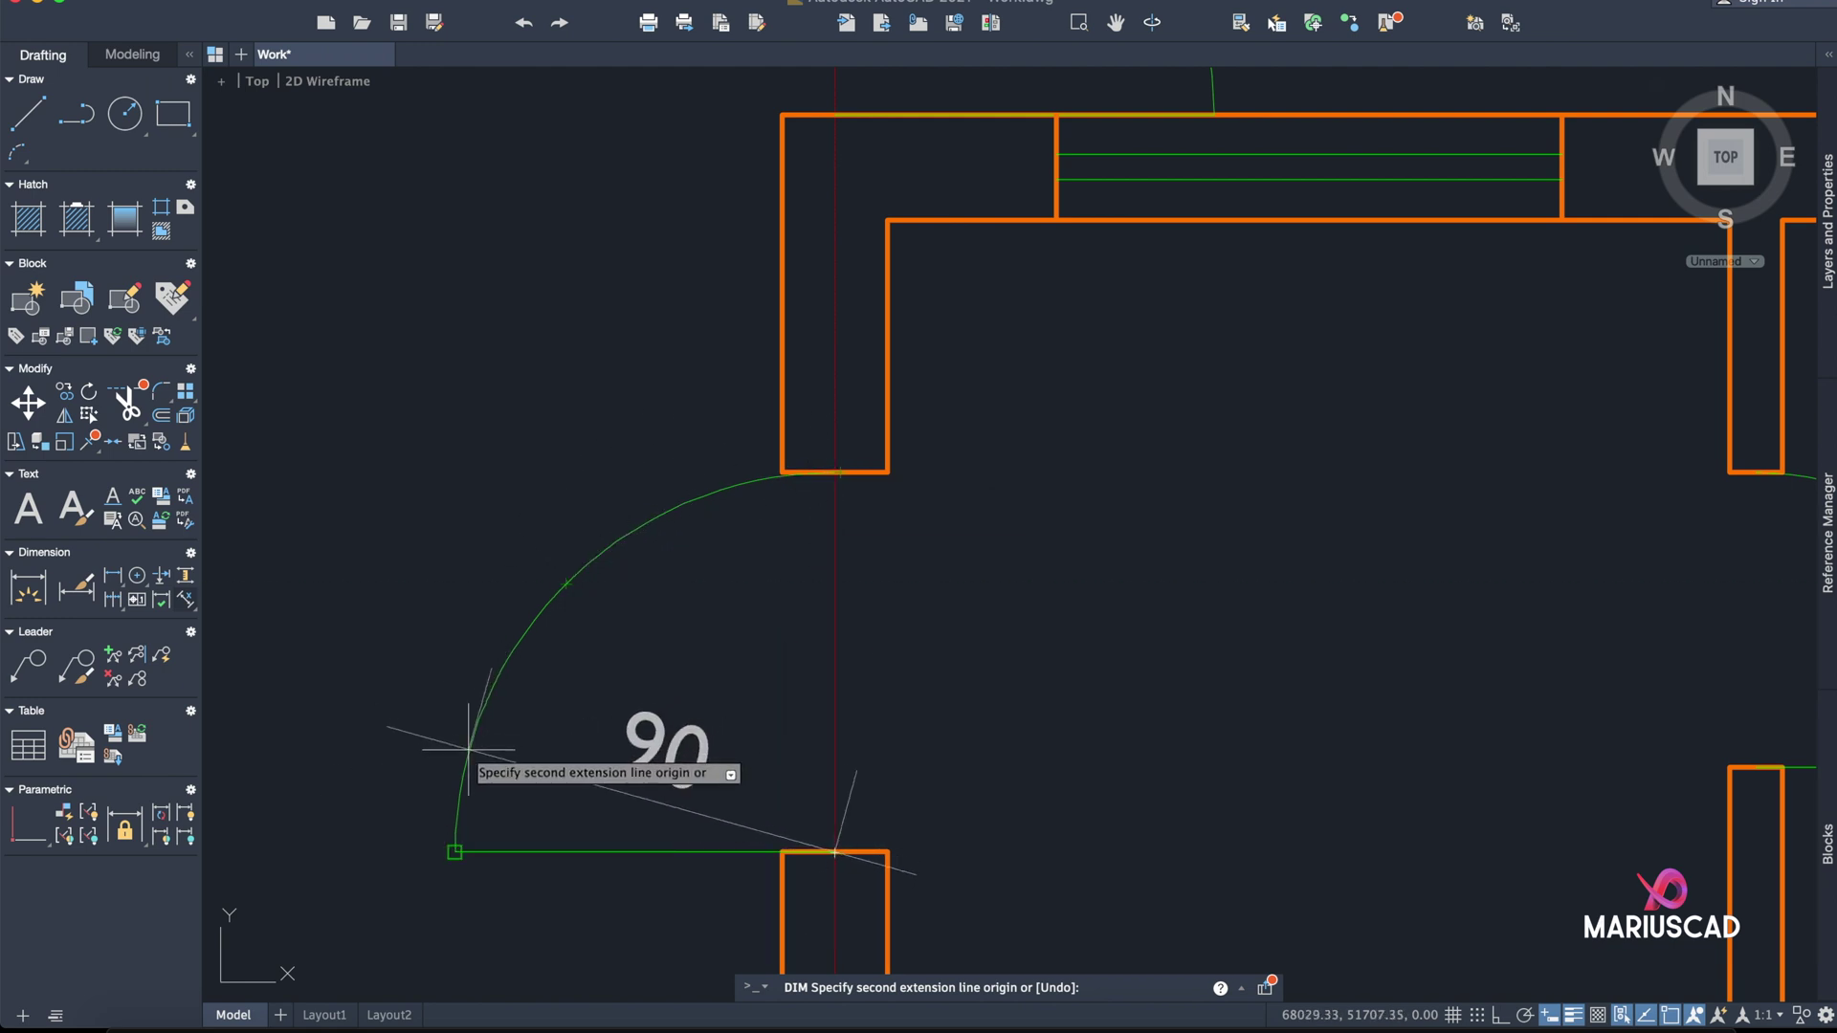
click(490, 670)
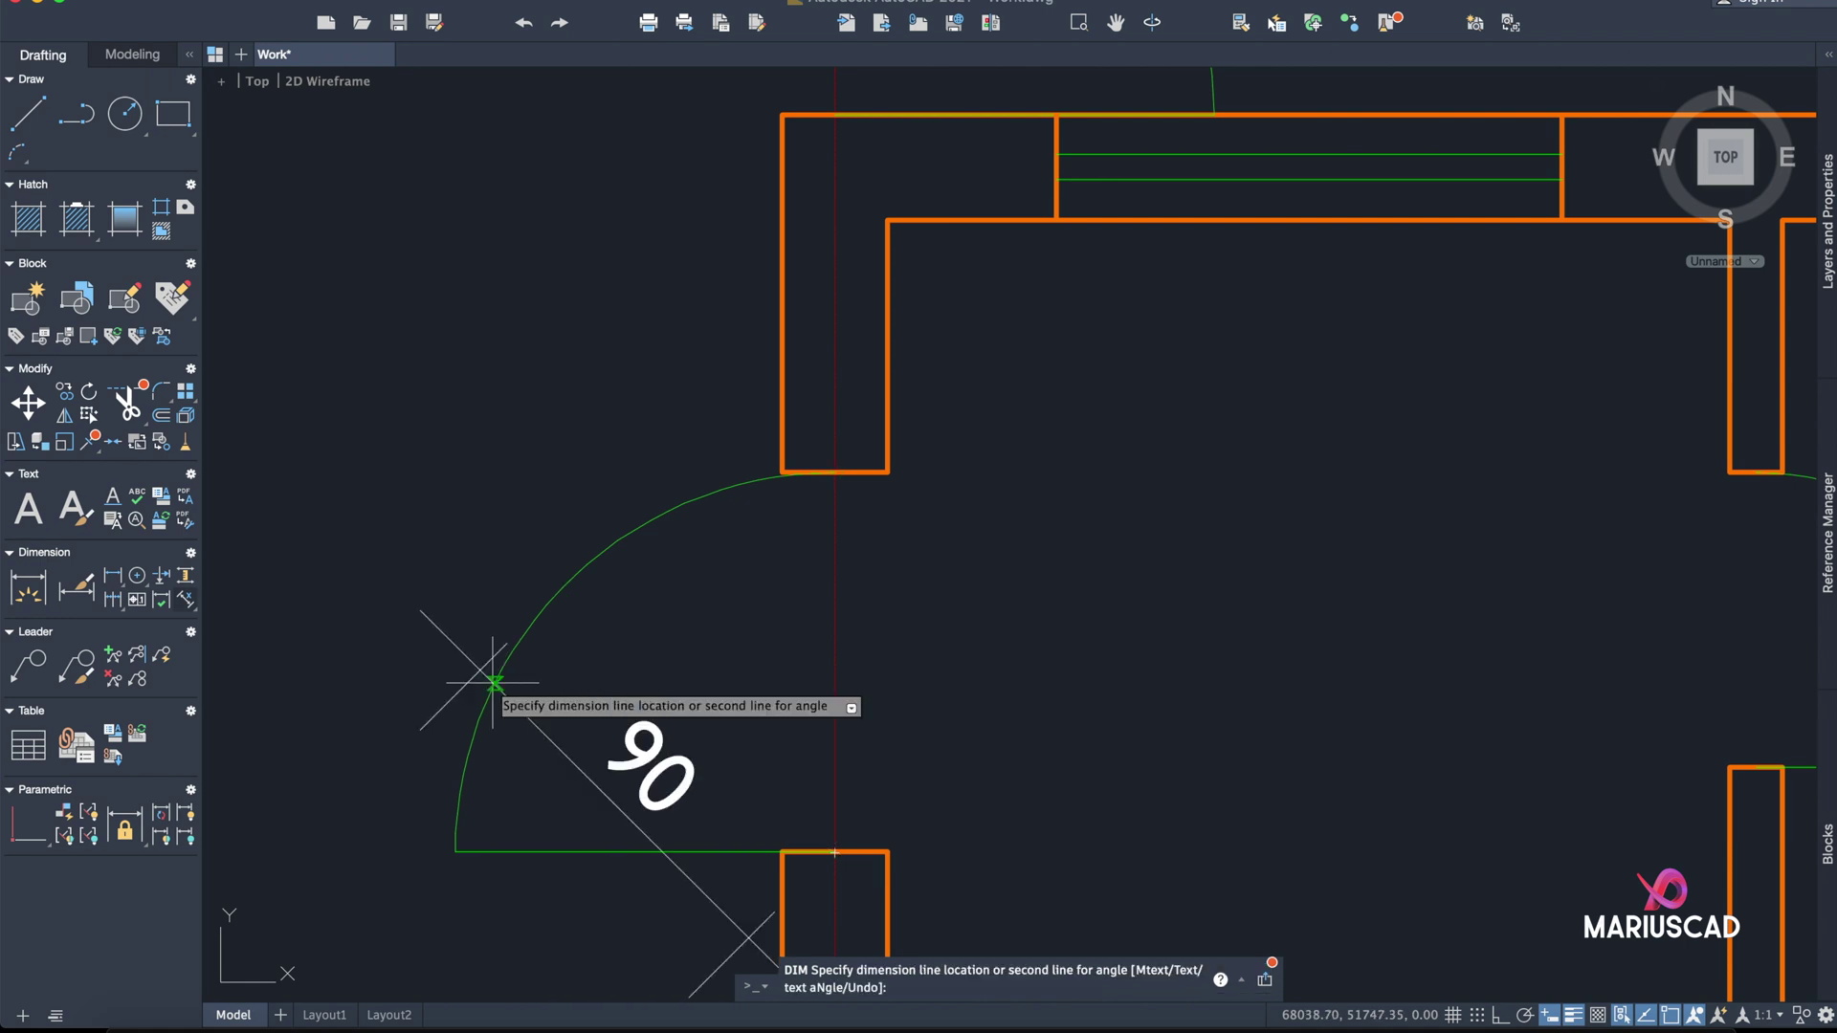
middle_drag(362, 435, 525, 328)
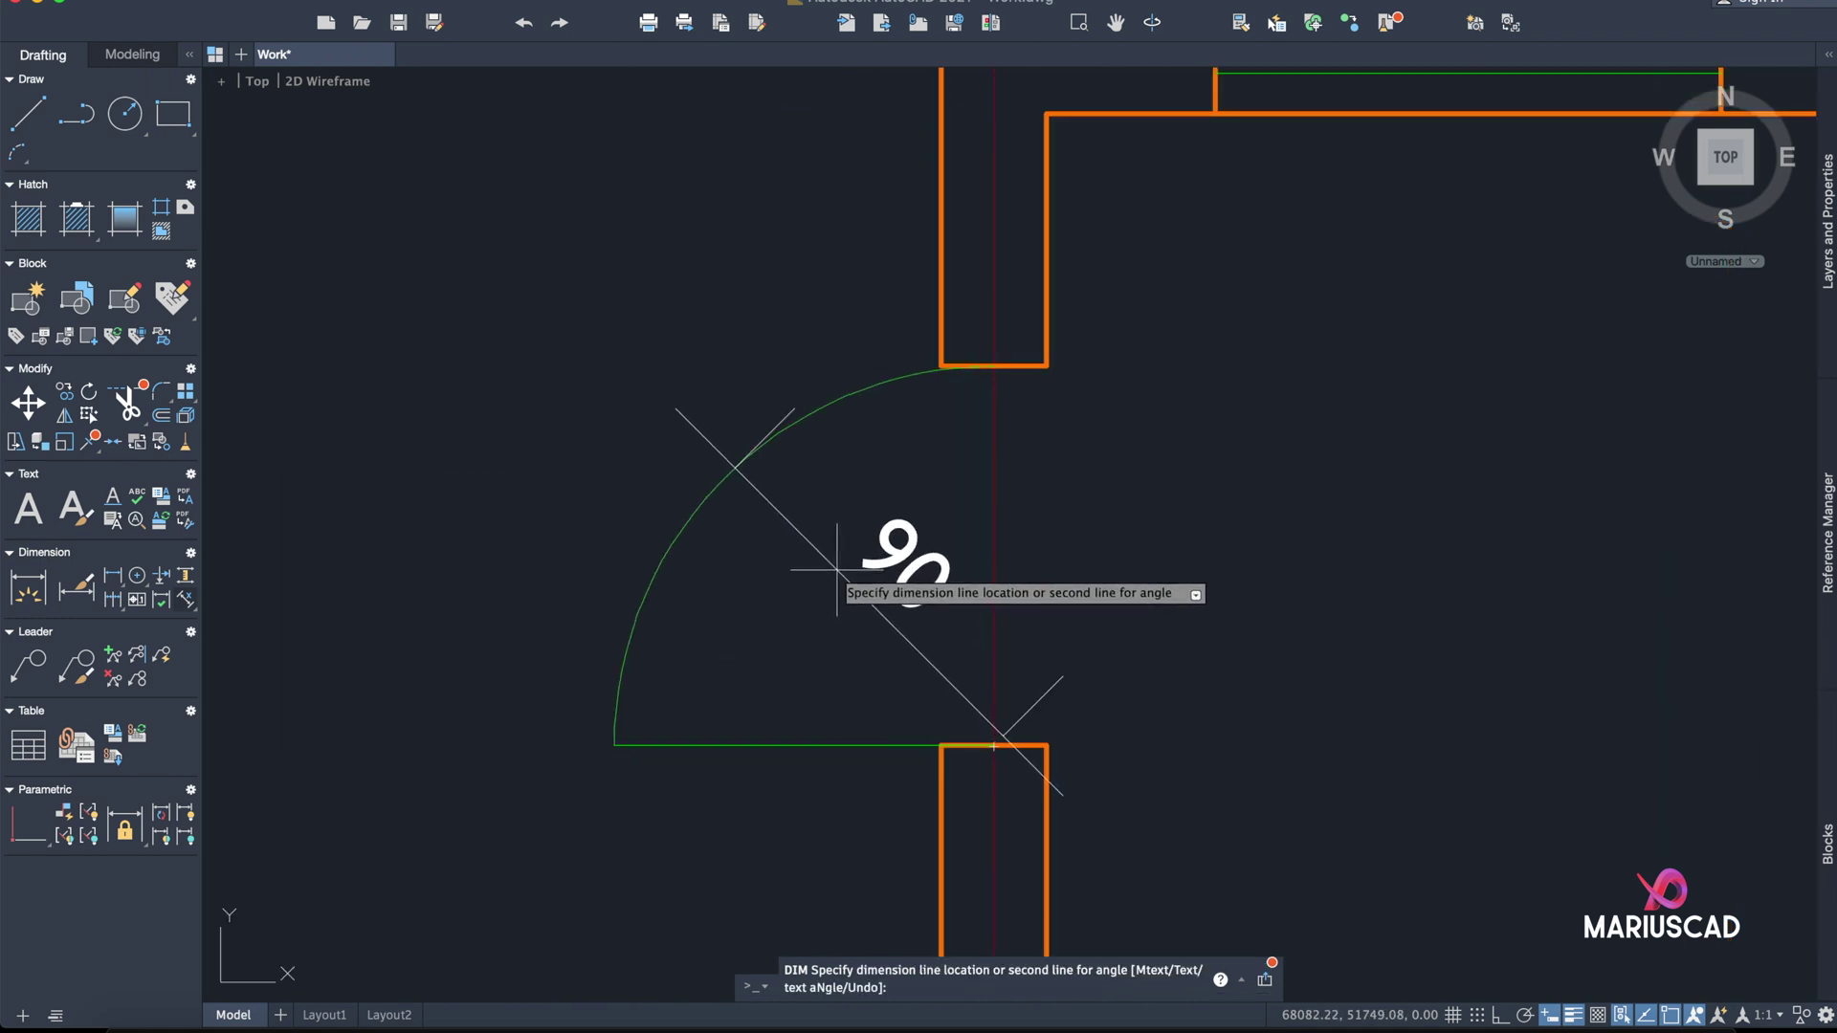
middle_drag(837, 561, 847, 459)
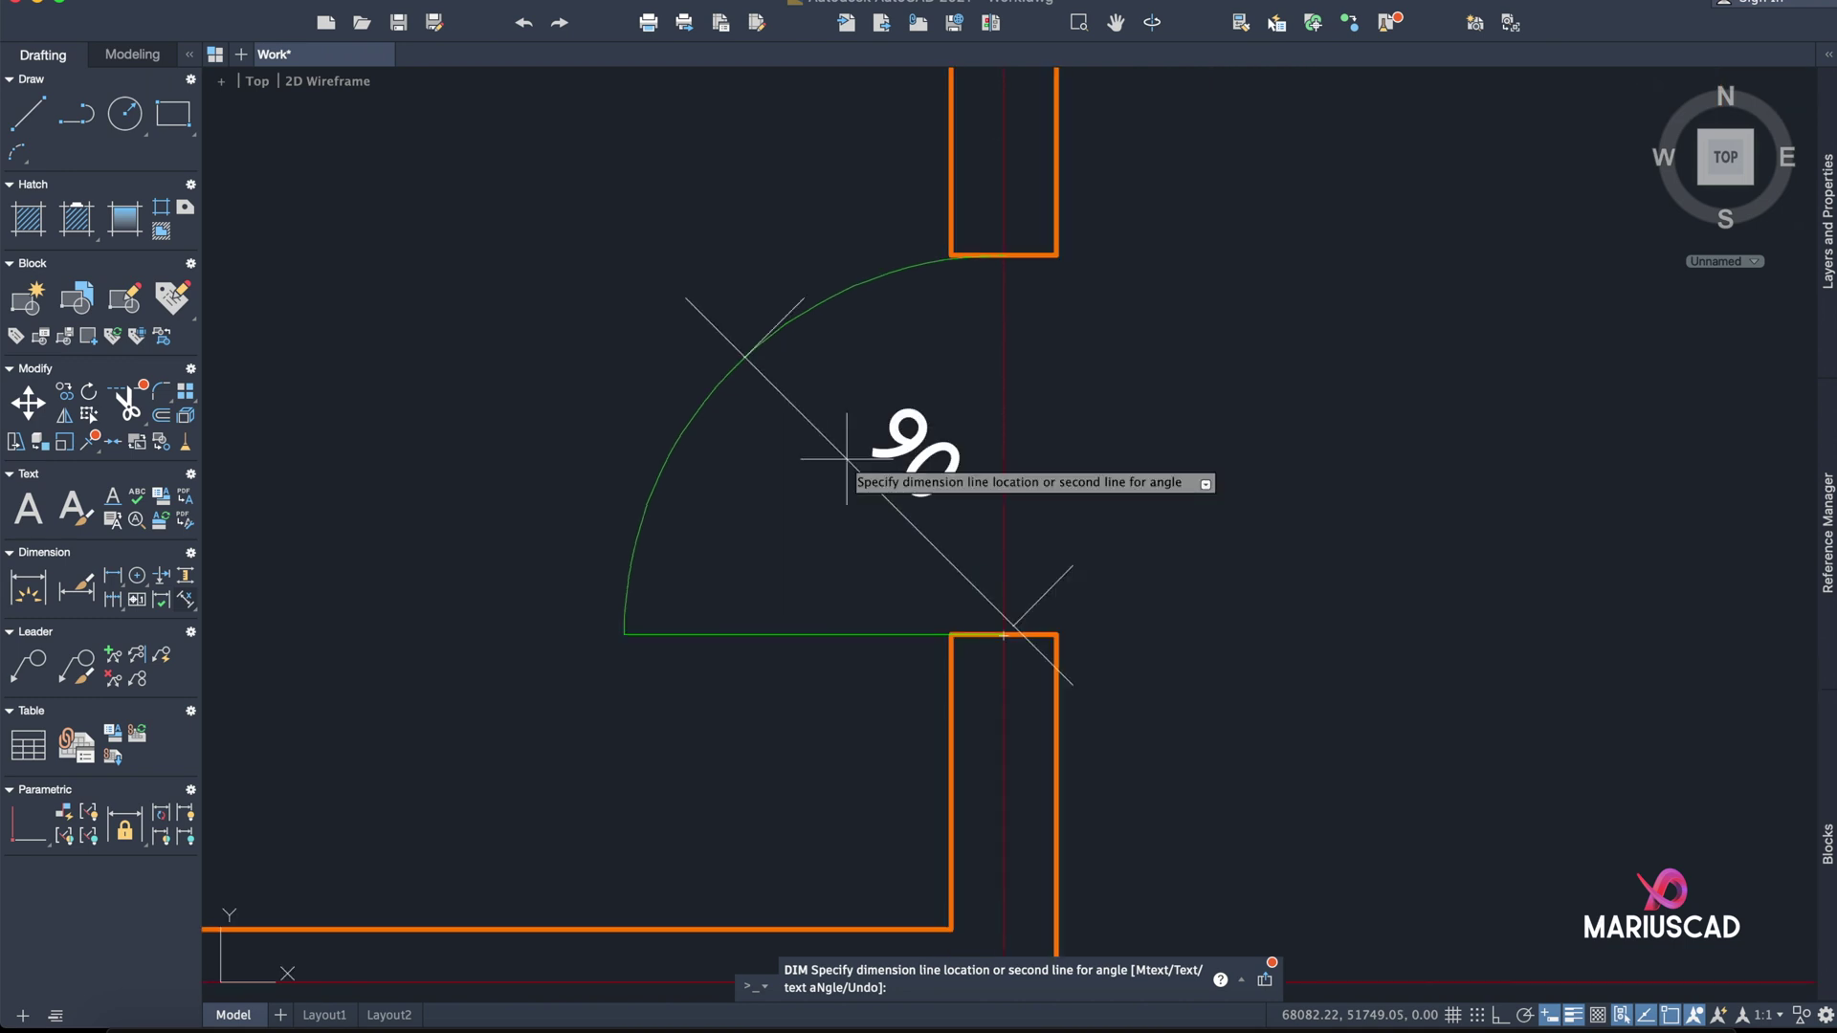
click(846, 460)
key(Escape)
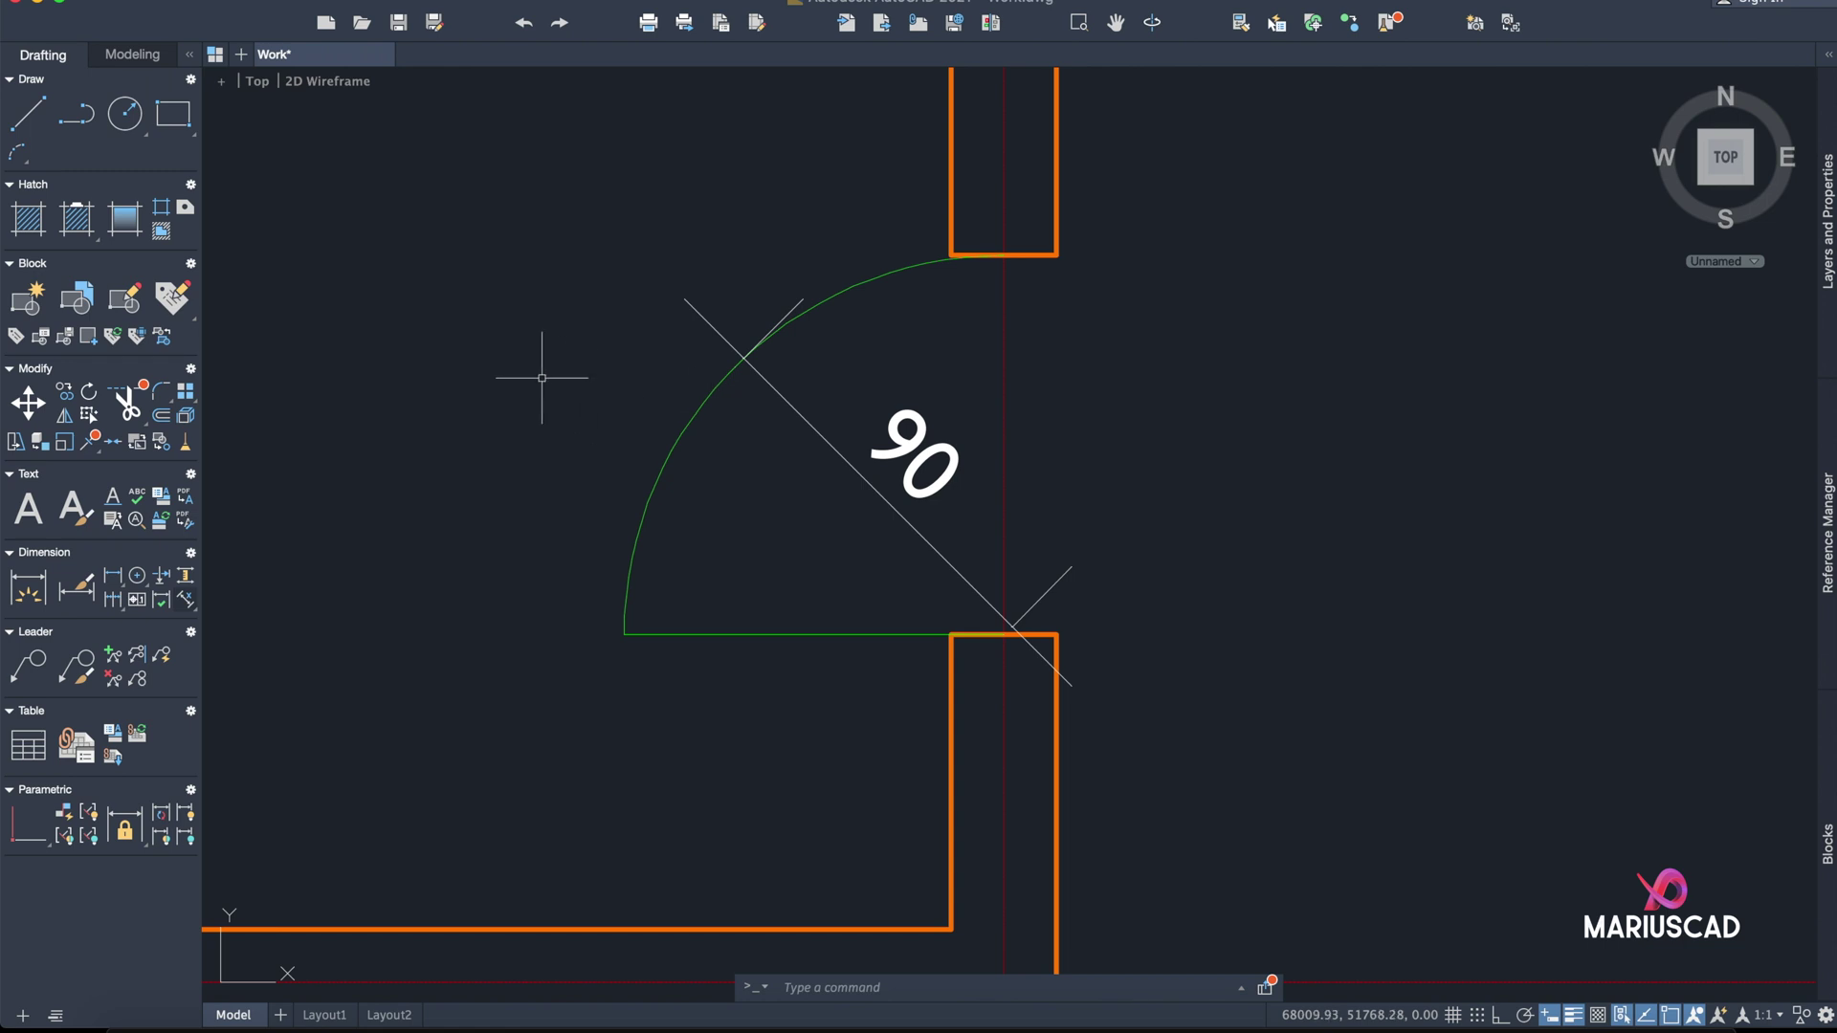
- Start a second dimension from the door hinge to the arc midpoint, then cancel it
click(27, 582)
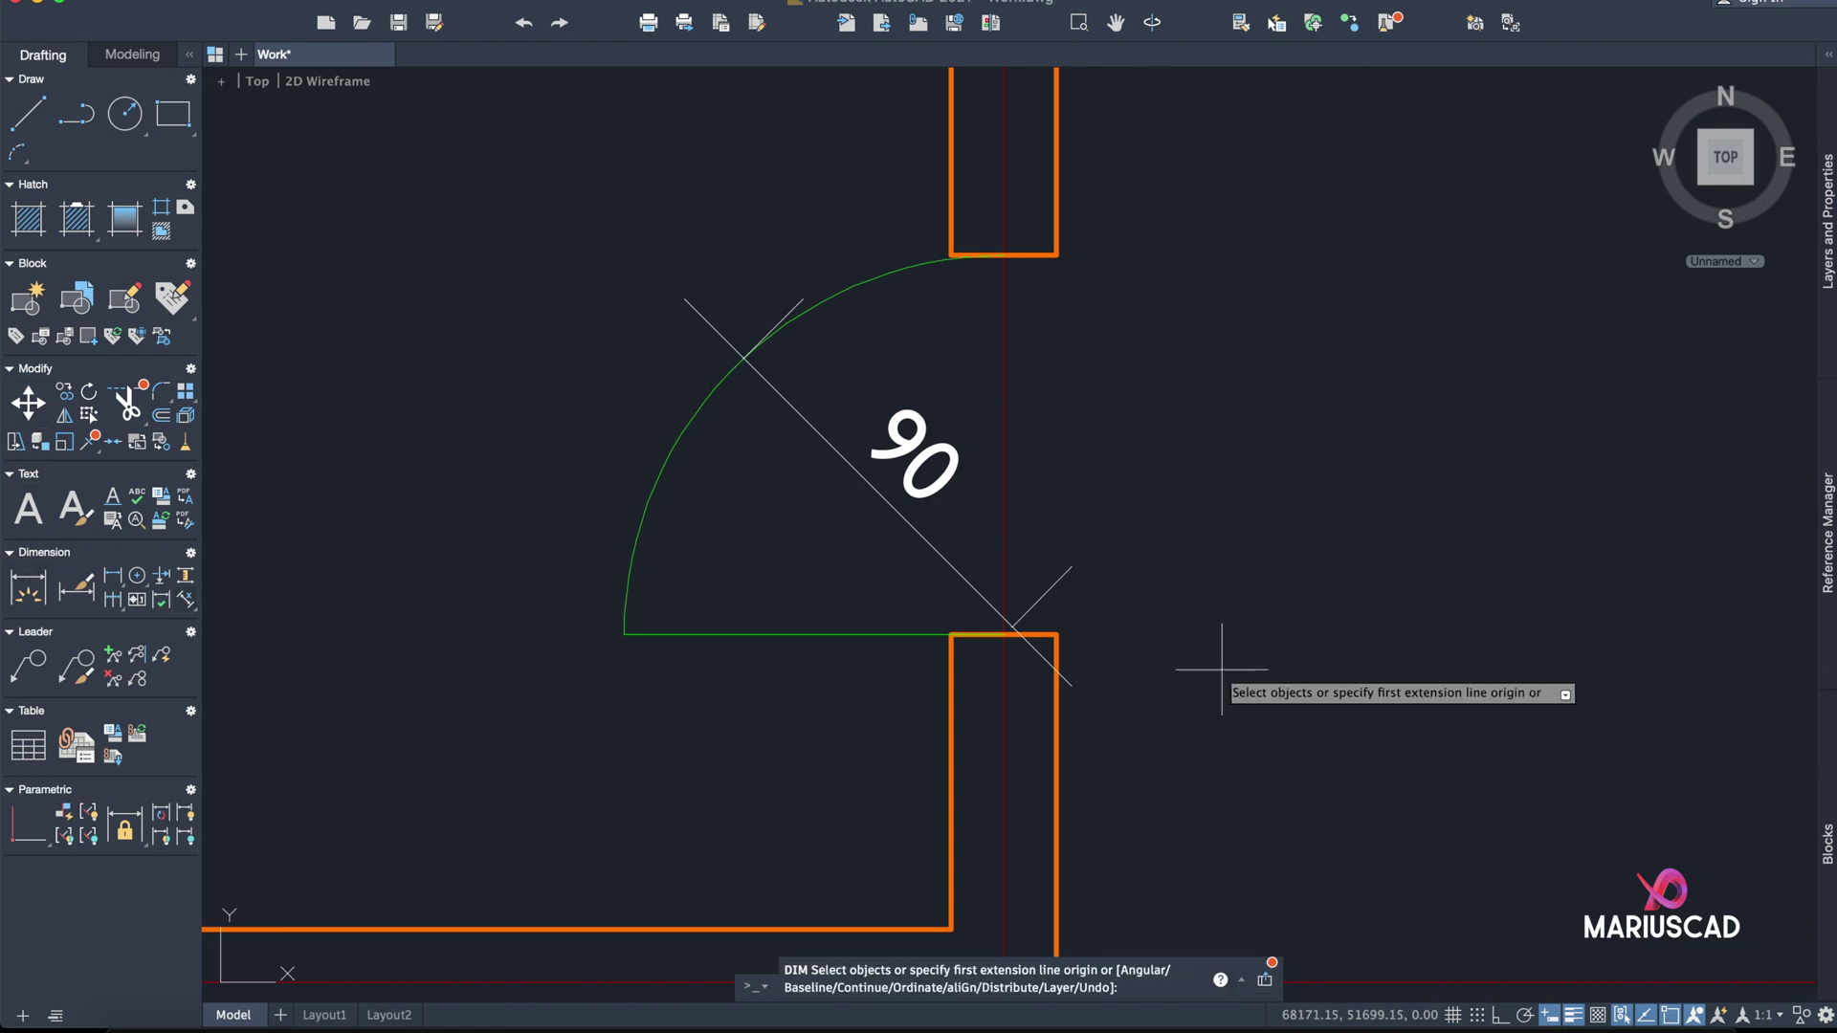
click(1003, 633)
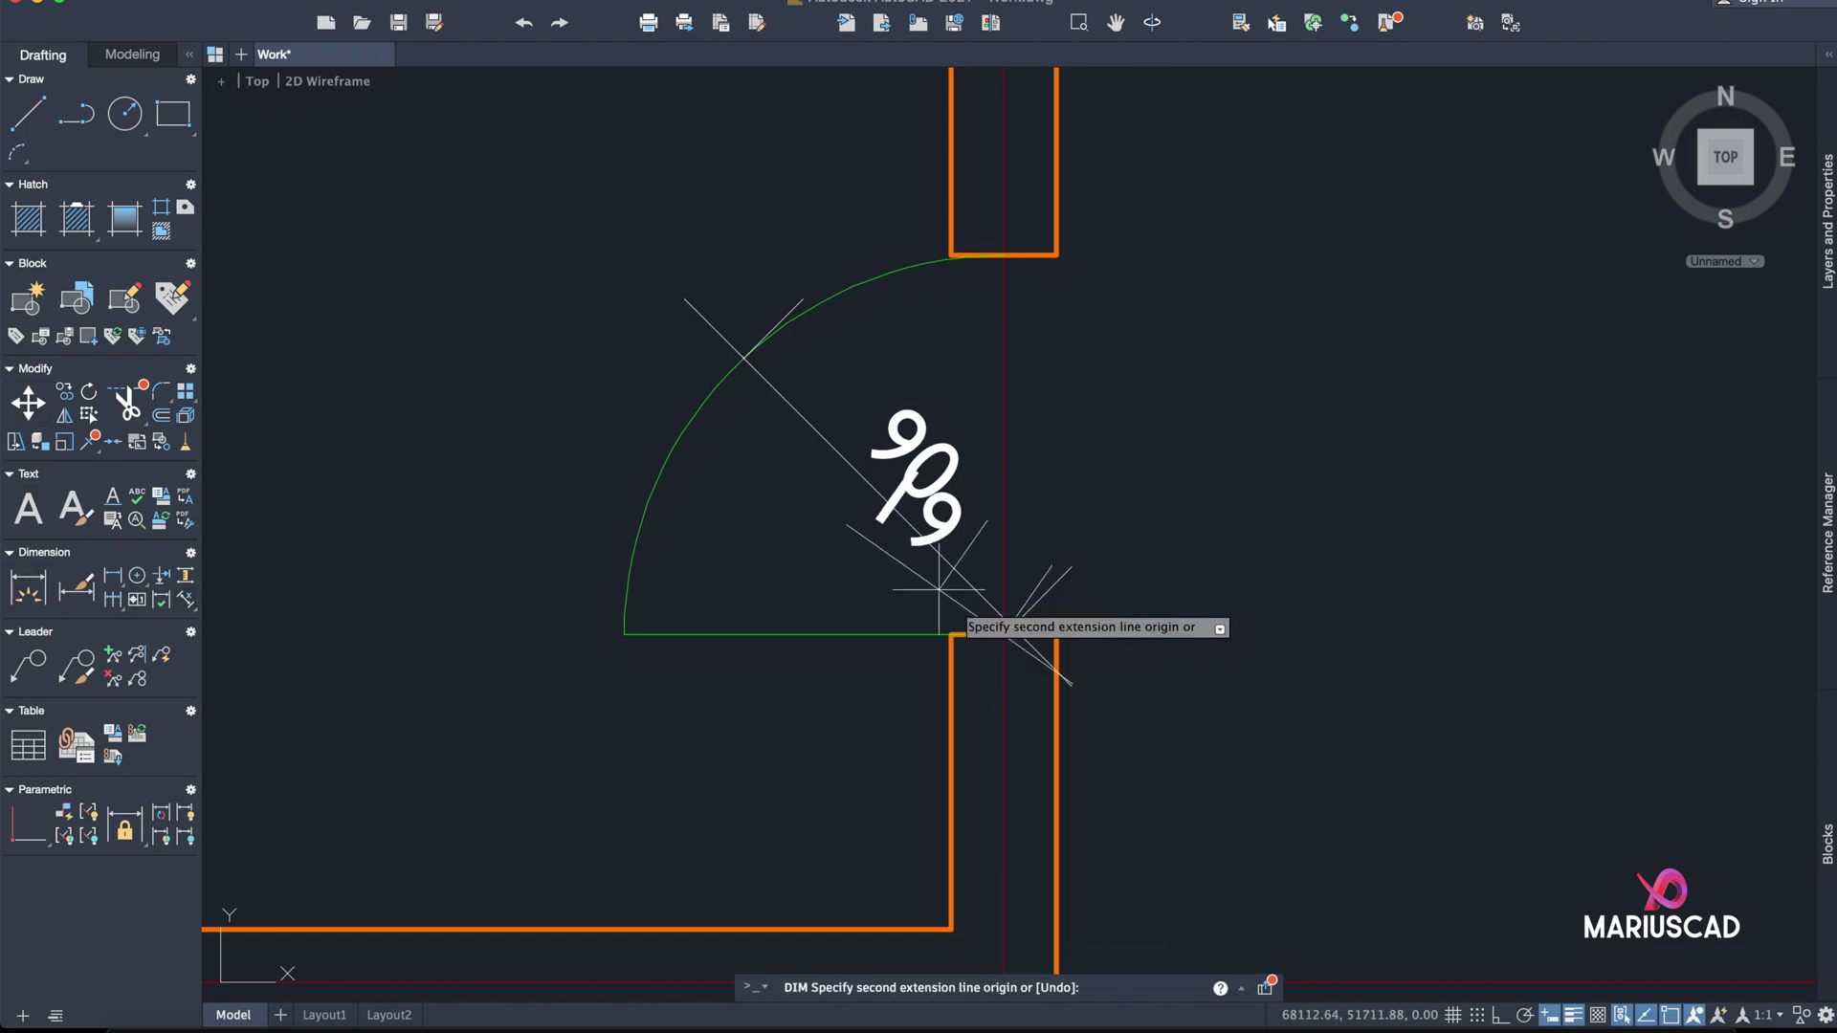
click(732, 368)
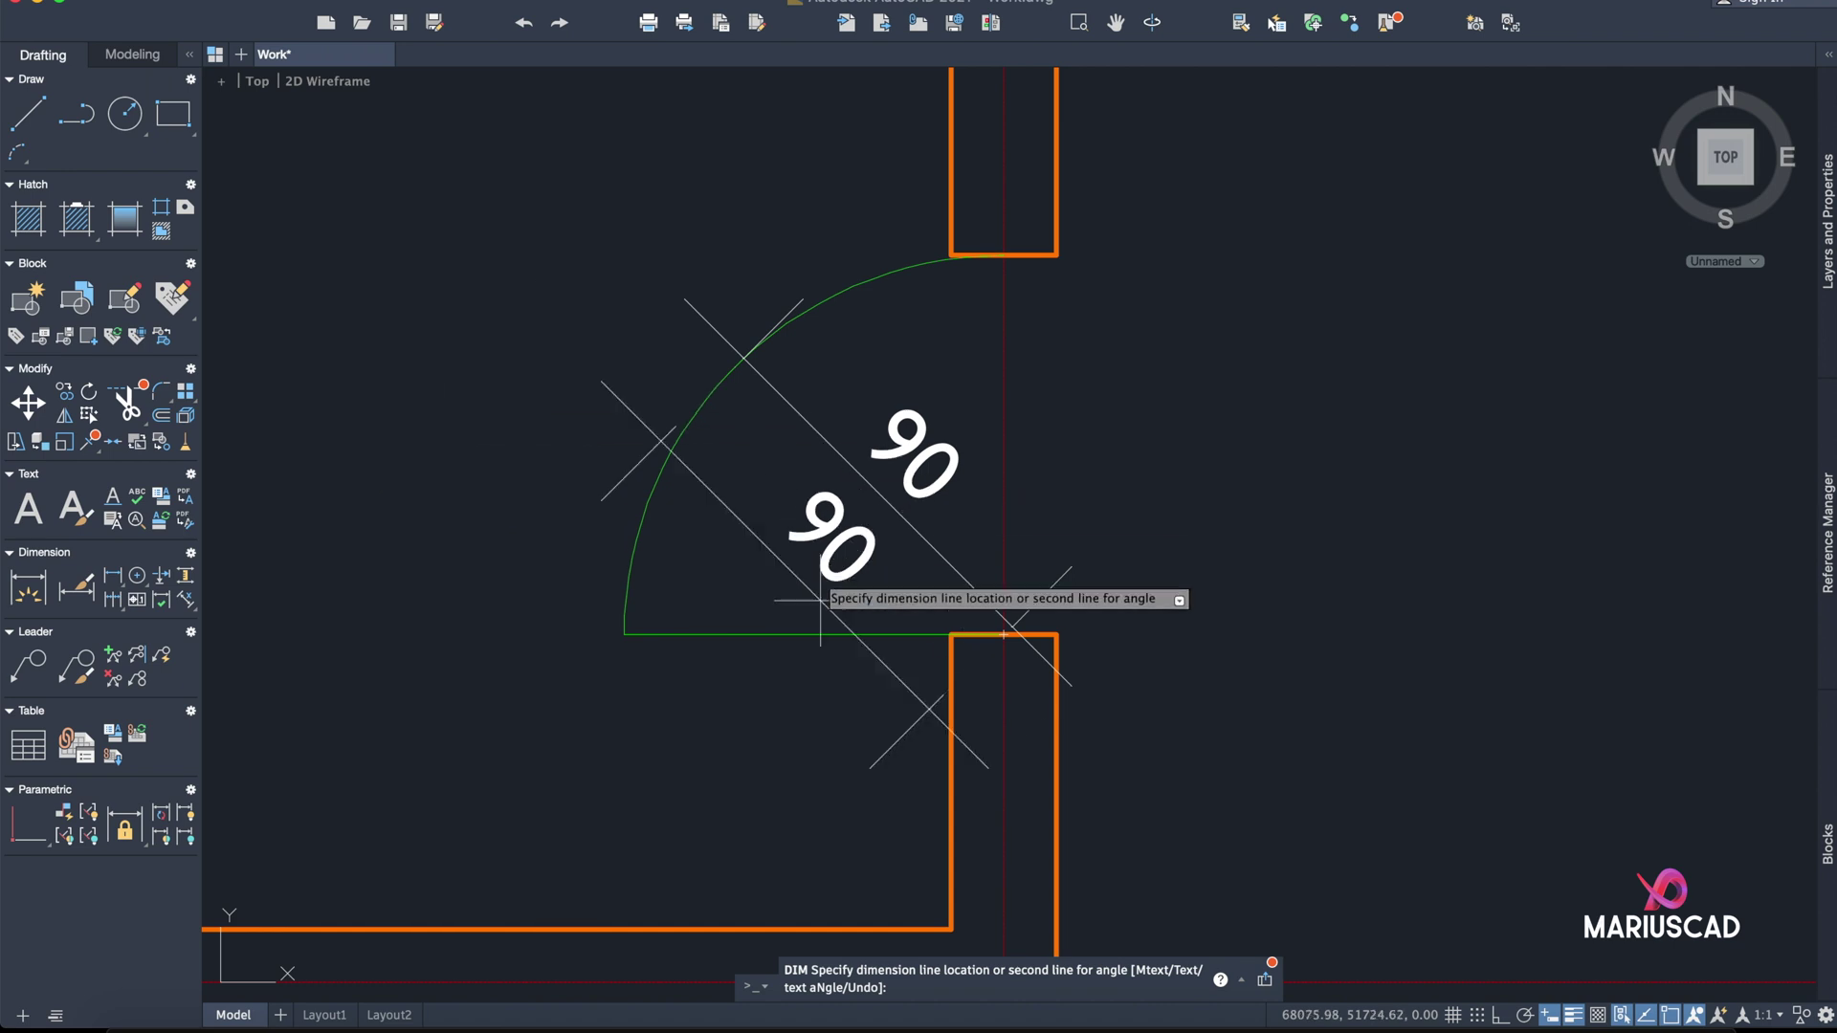
scroll(1003, 634, down, 8)
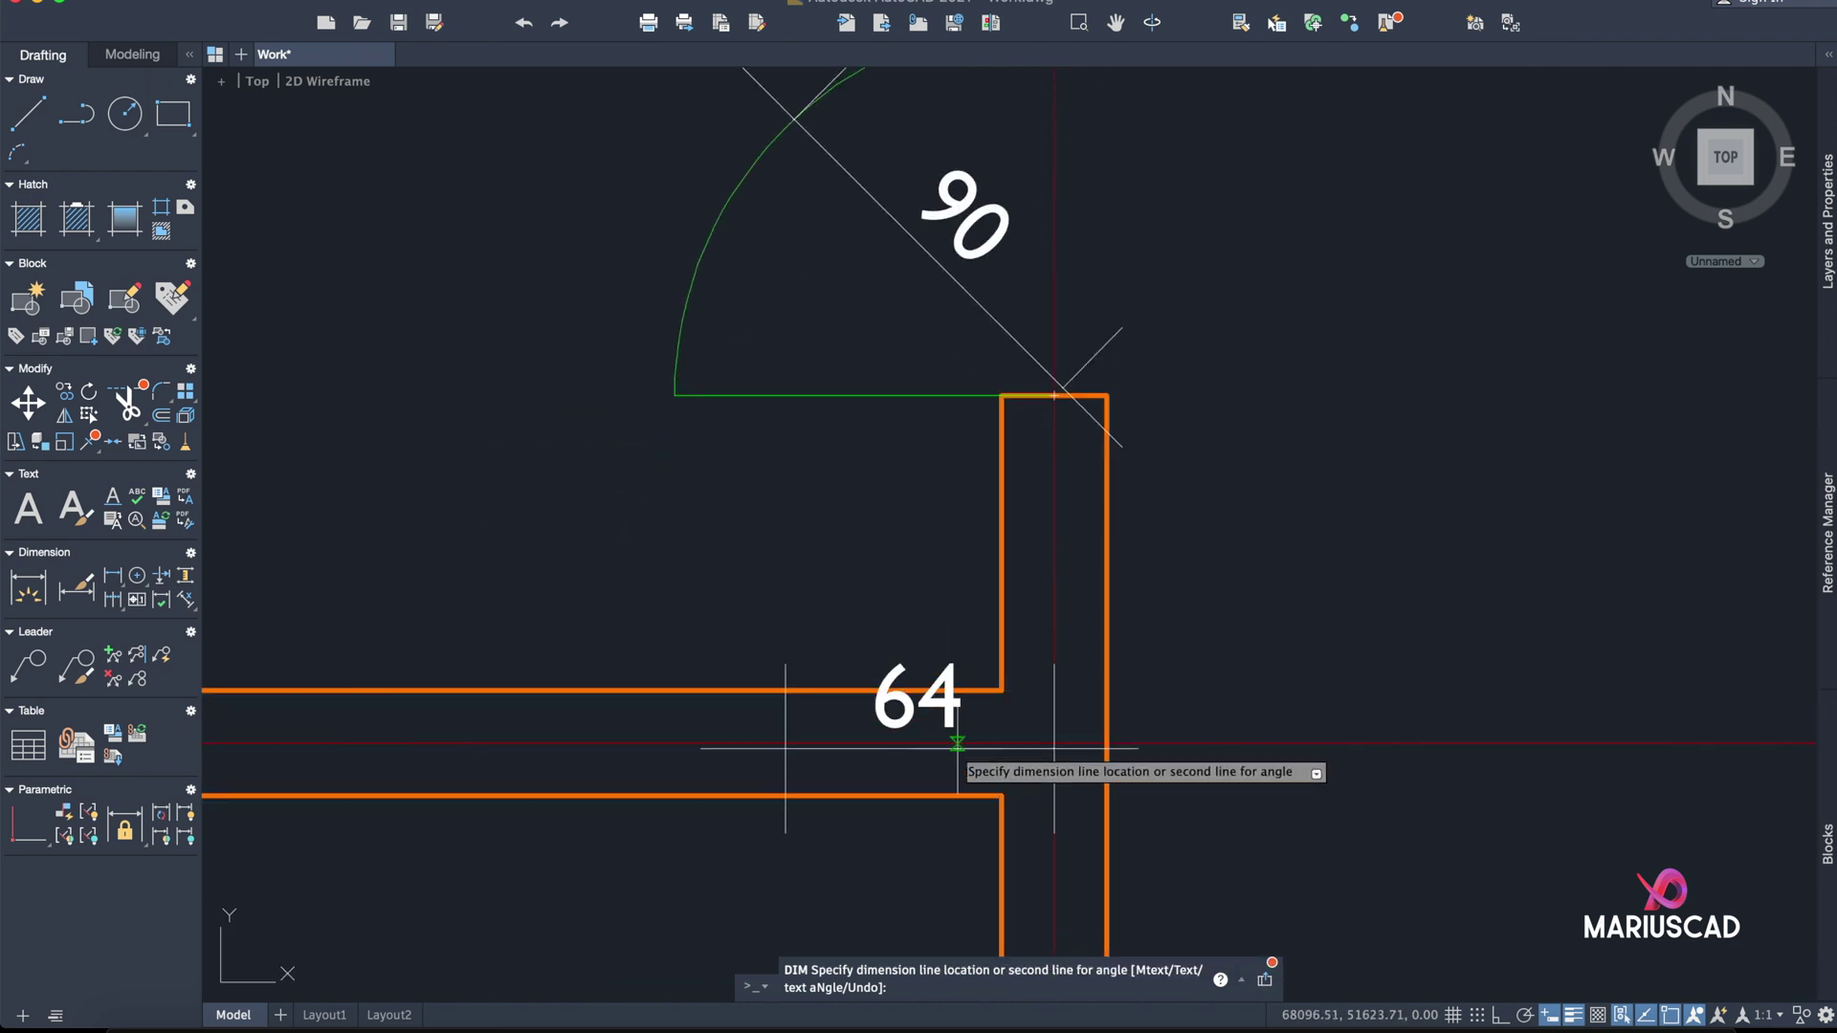
key(Escape)
scroll(970, 702, down, 3)
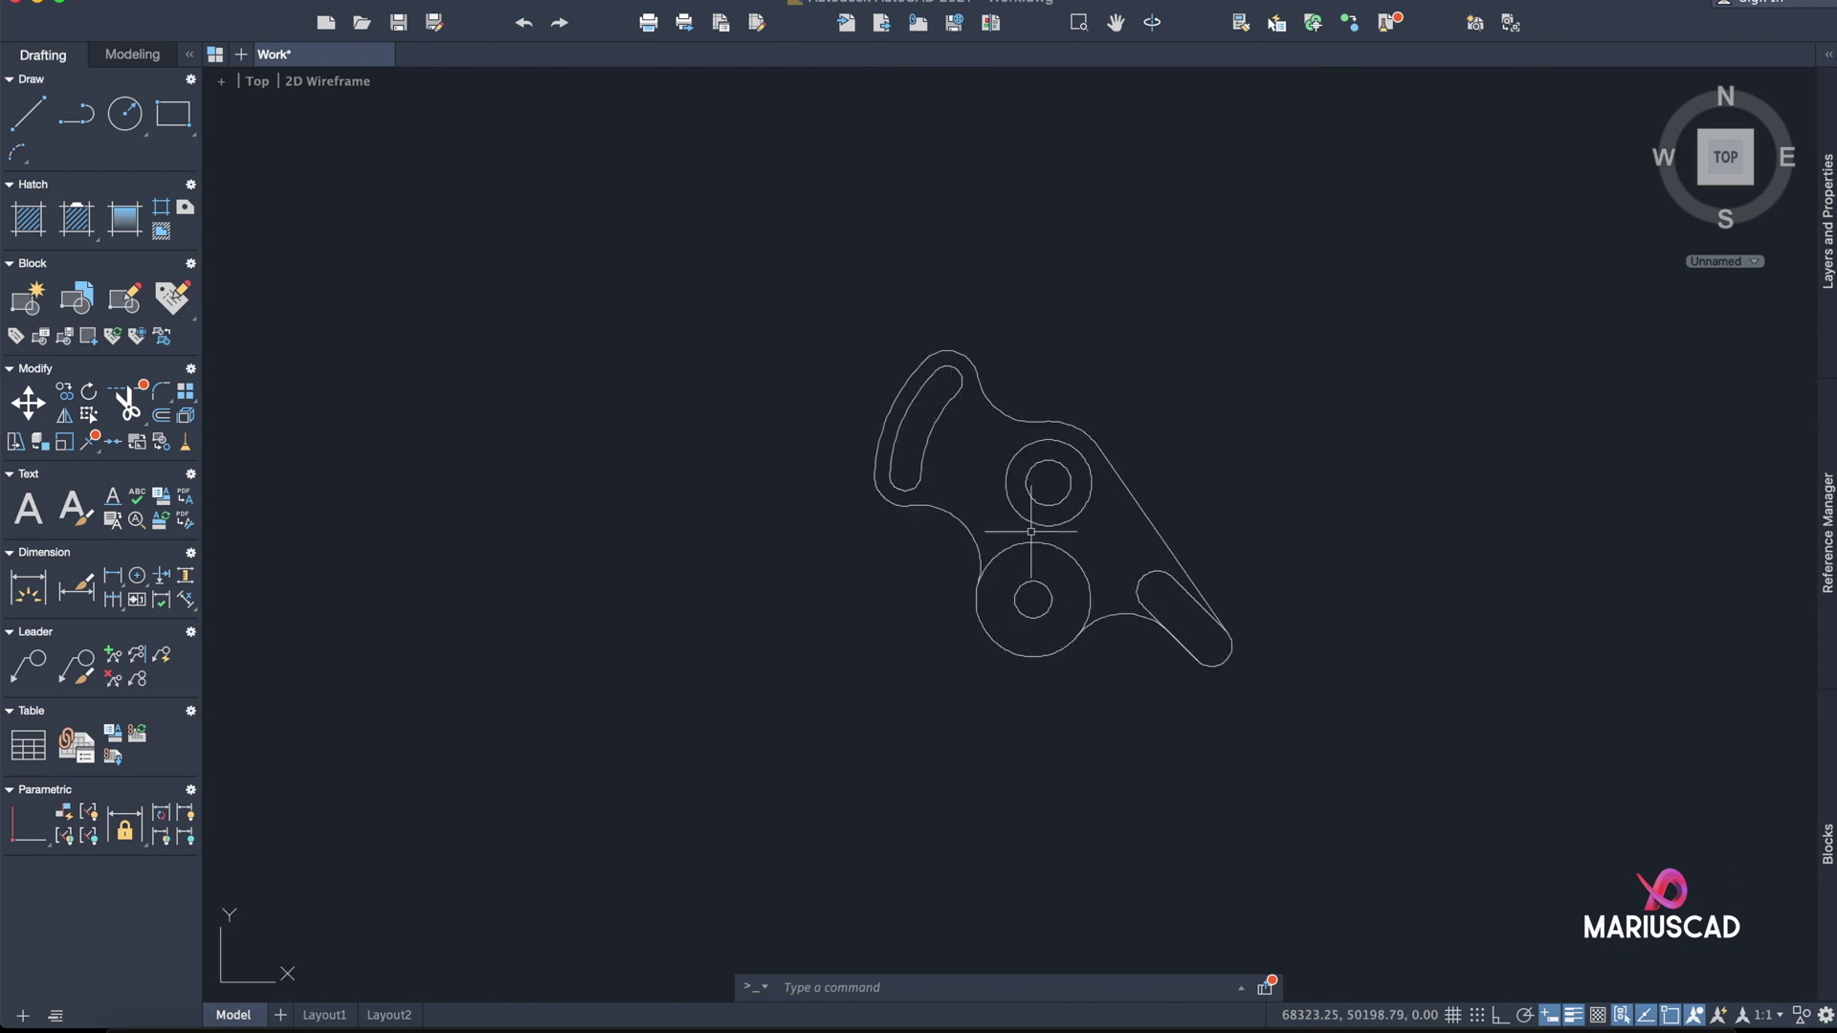
- Add an aligned 60 dimension from the upper circle's centre along the slanted edge
scroll(1029, 508, up, 5)
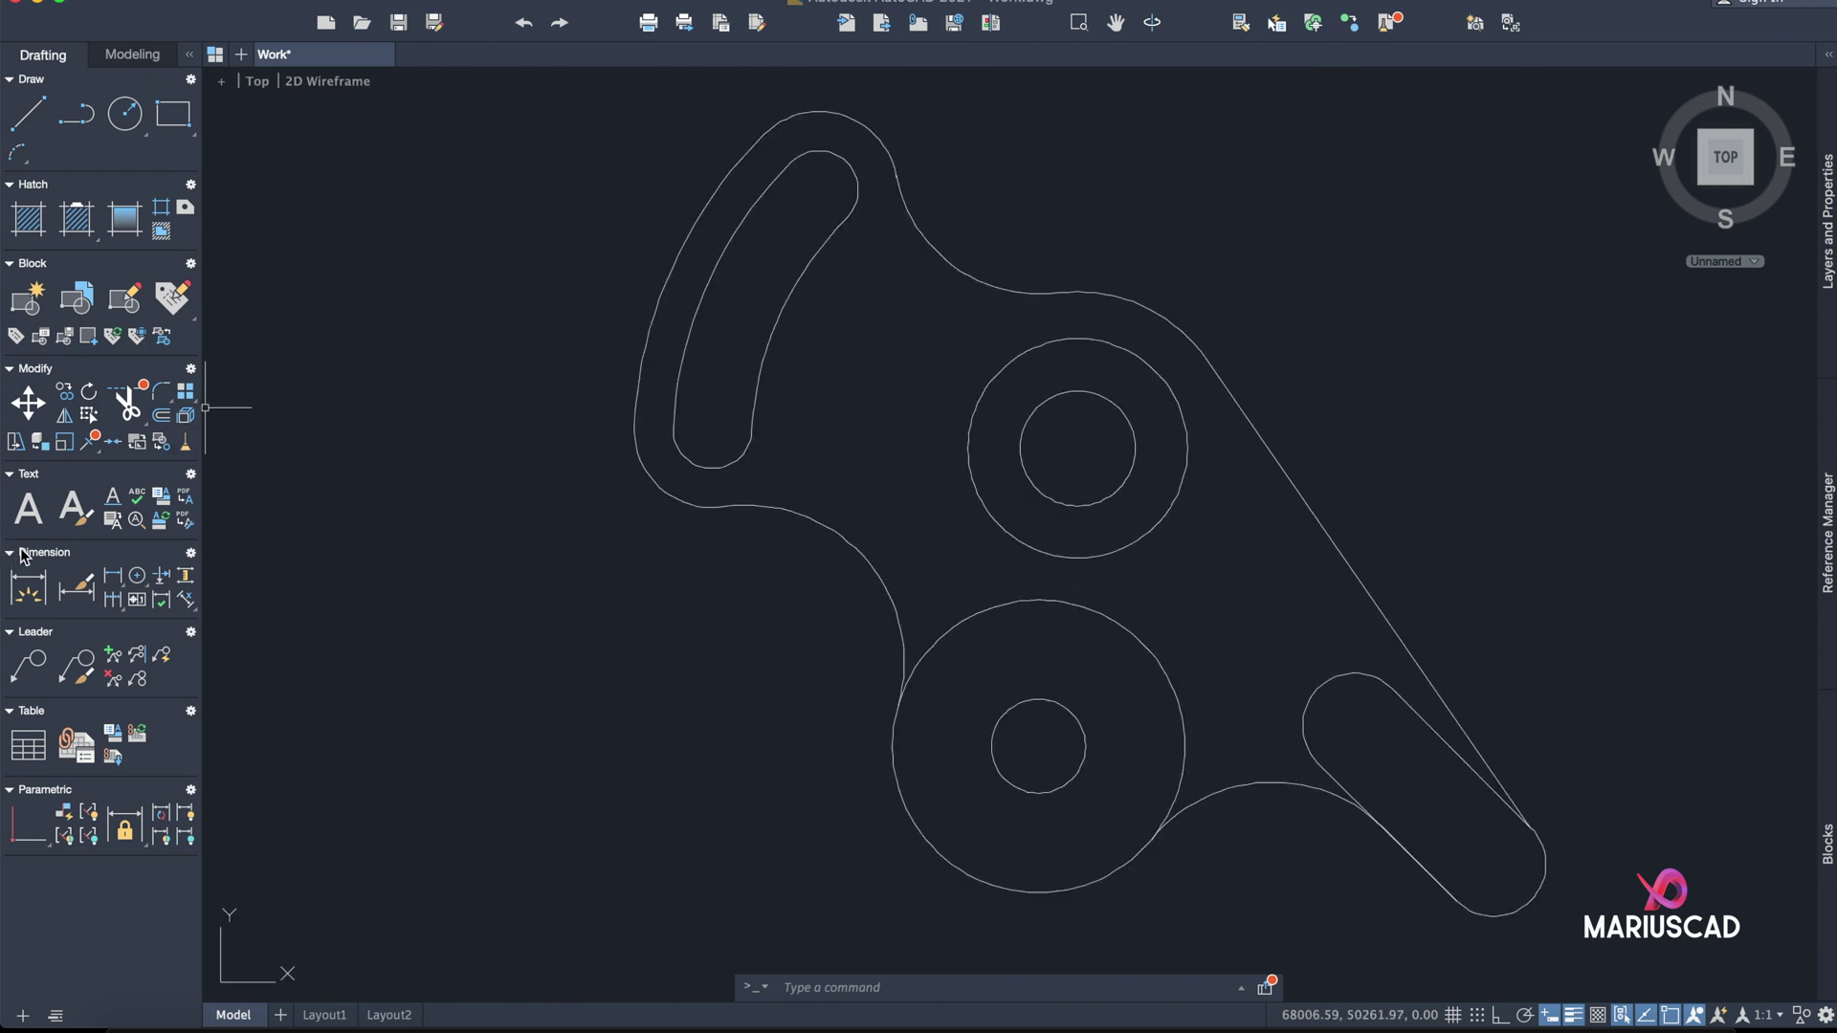
click(33, 589)
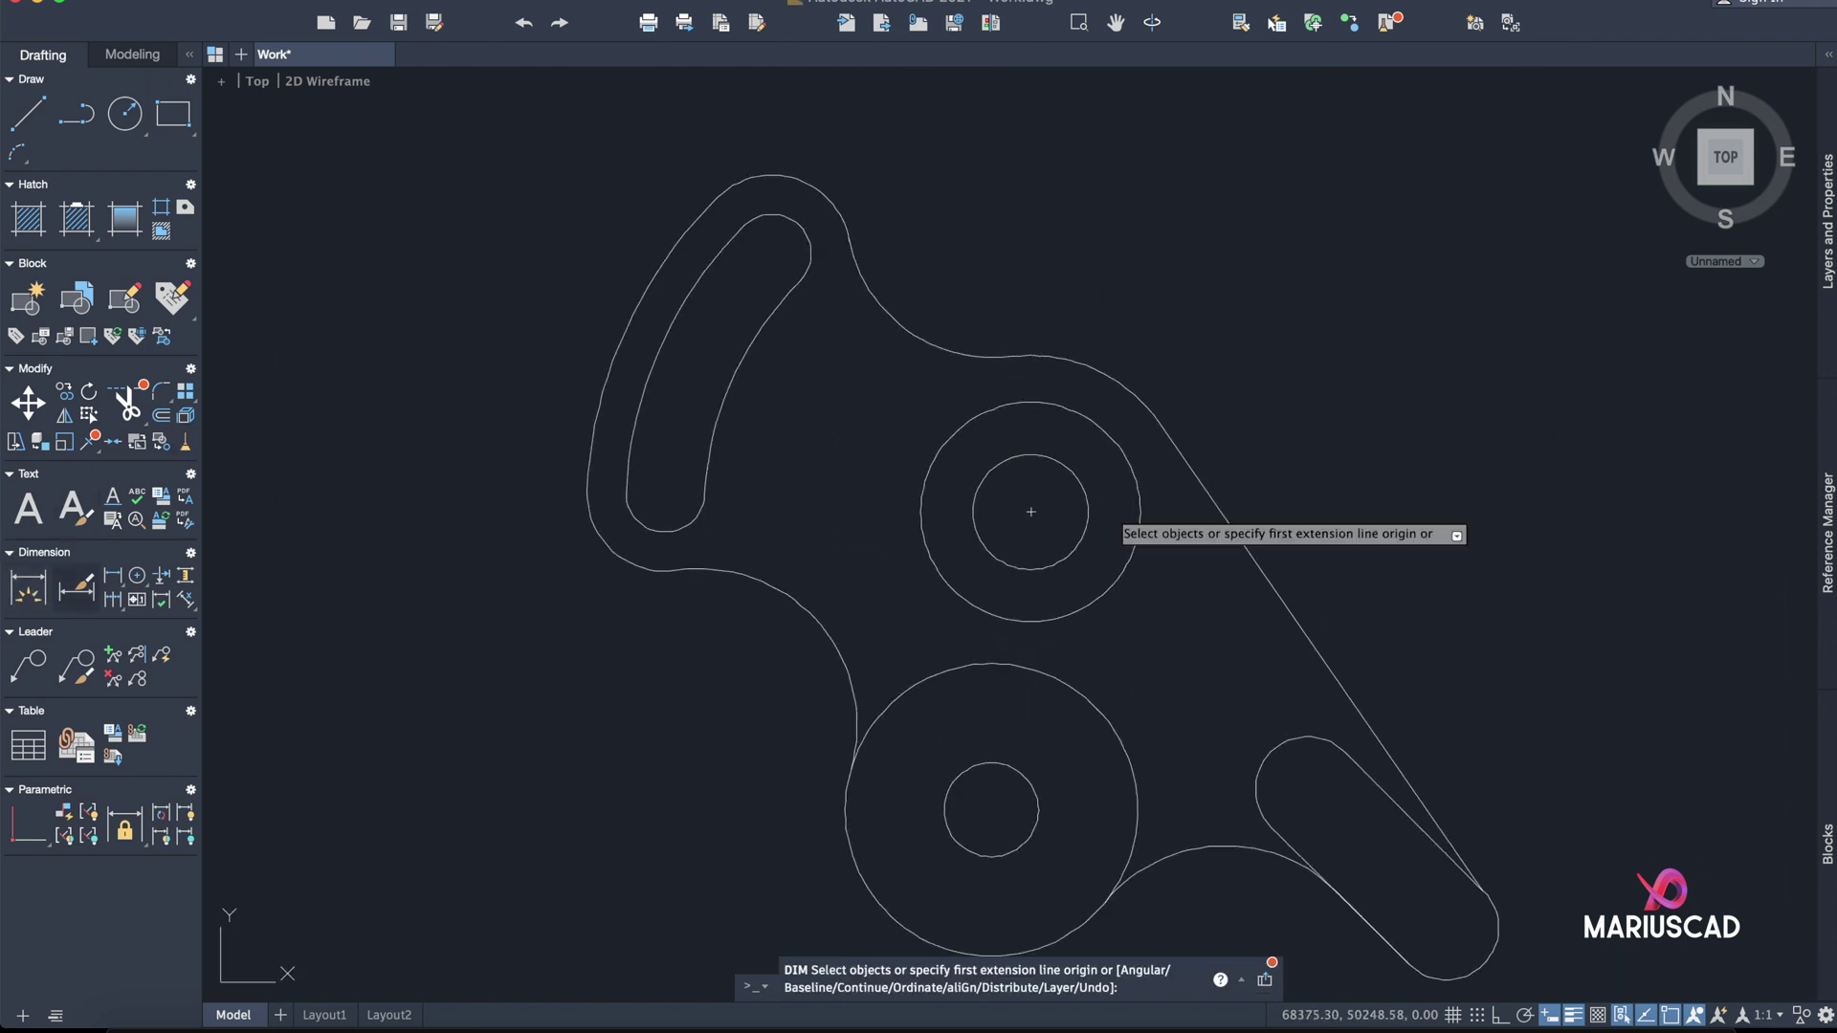
middle_drag(1067, 444, 1021, 508)
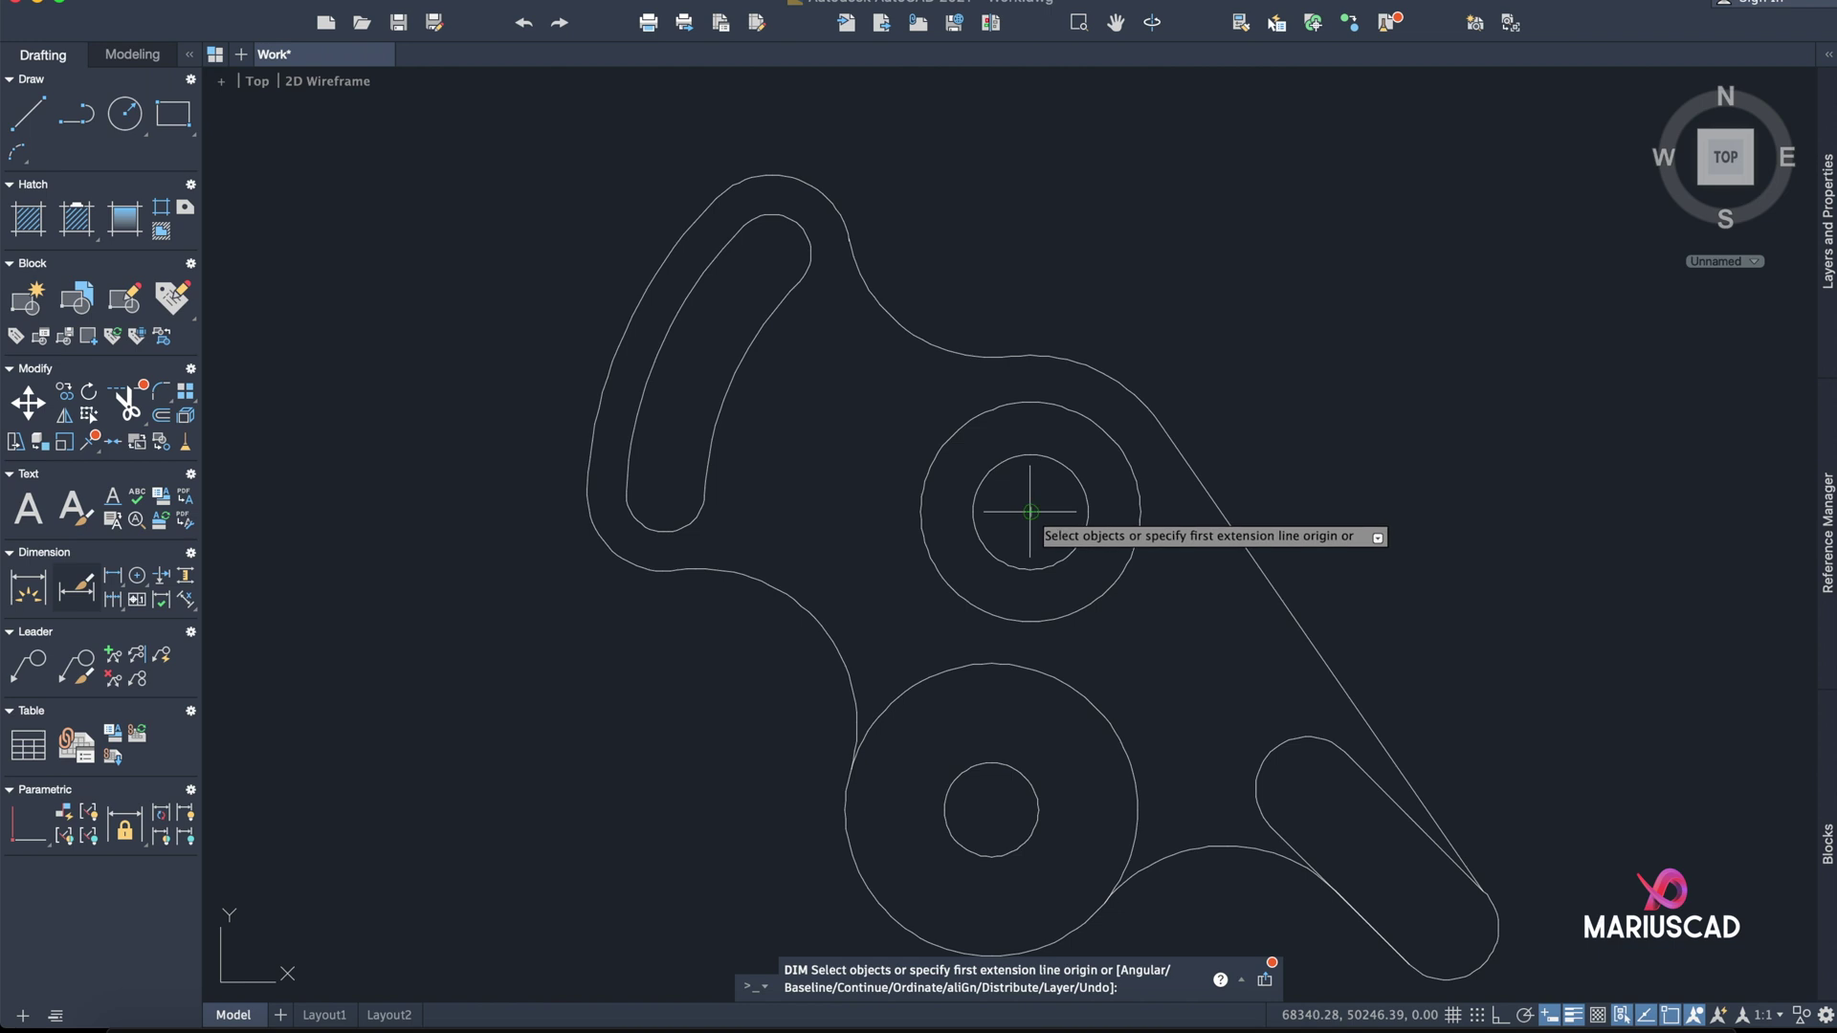
click(1030, 512)
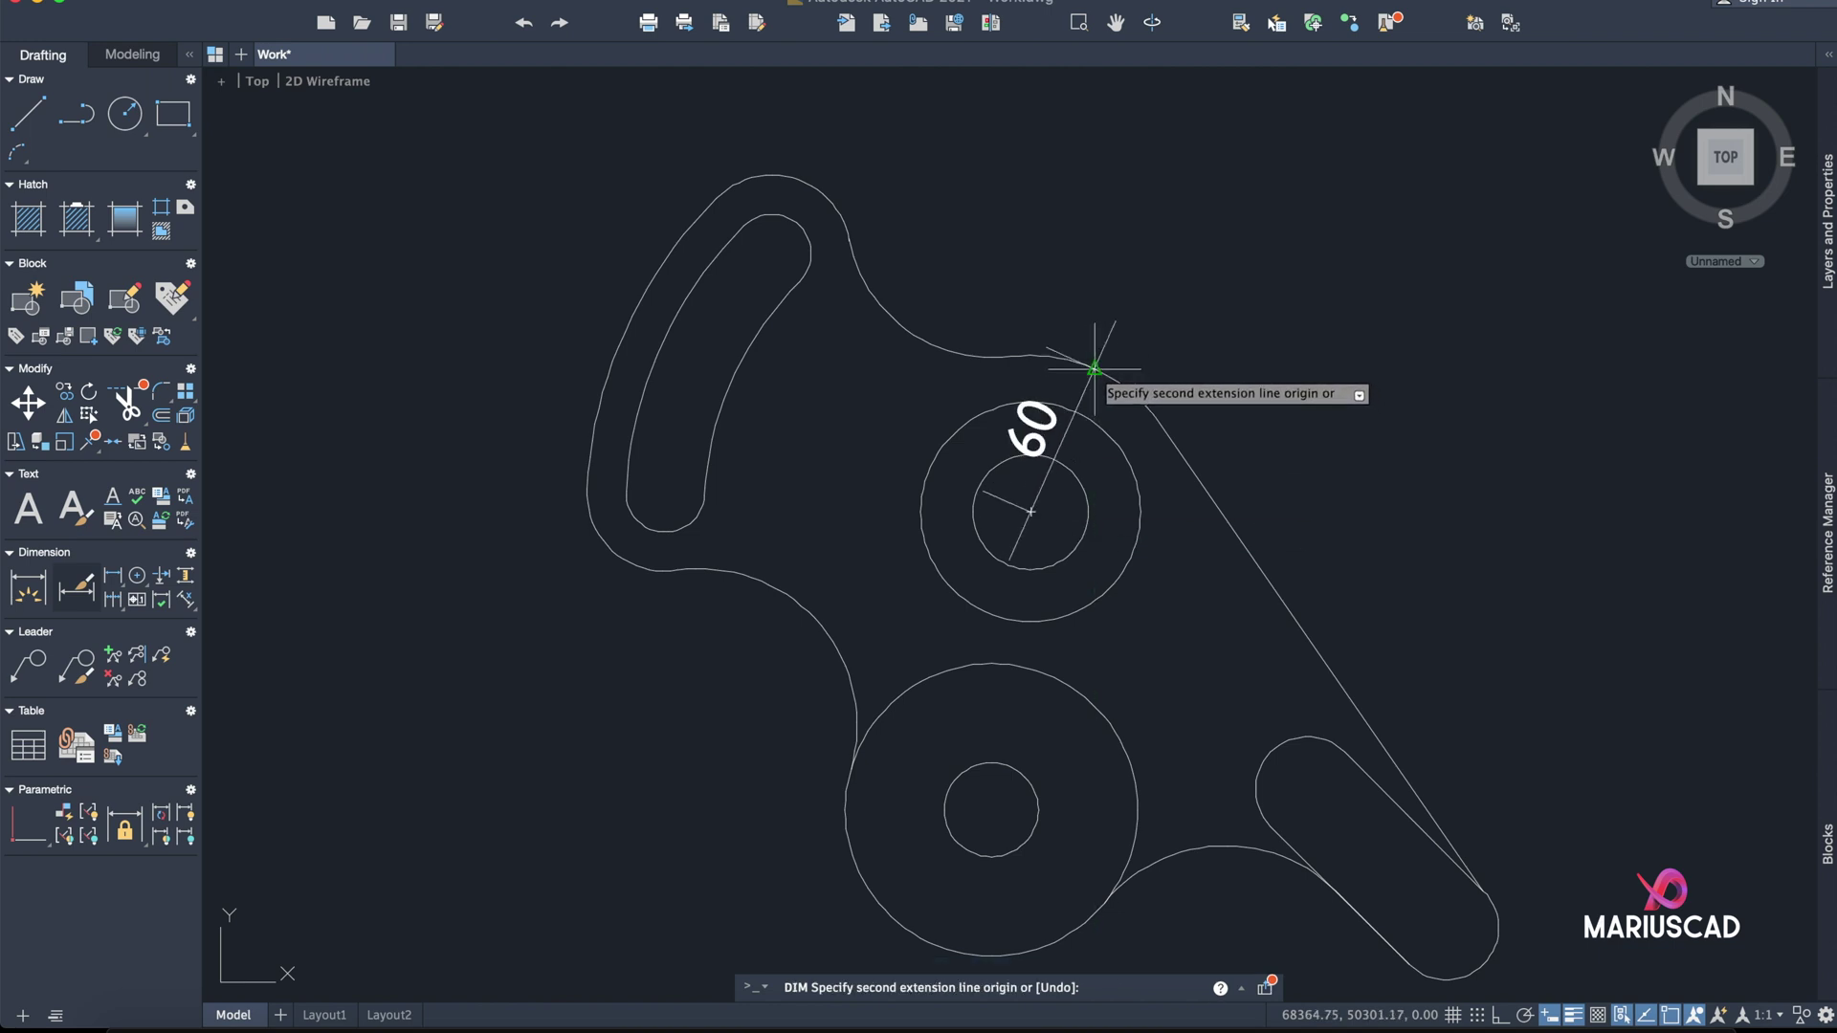
click(1093, 368)
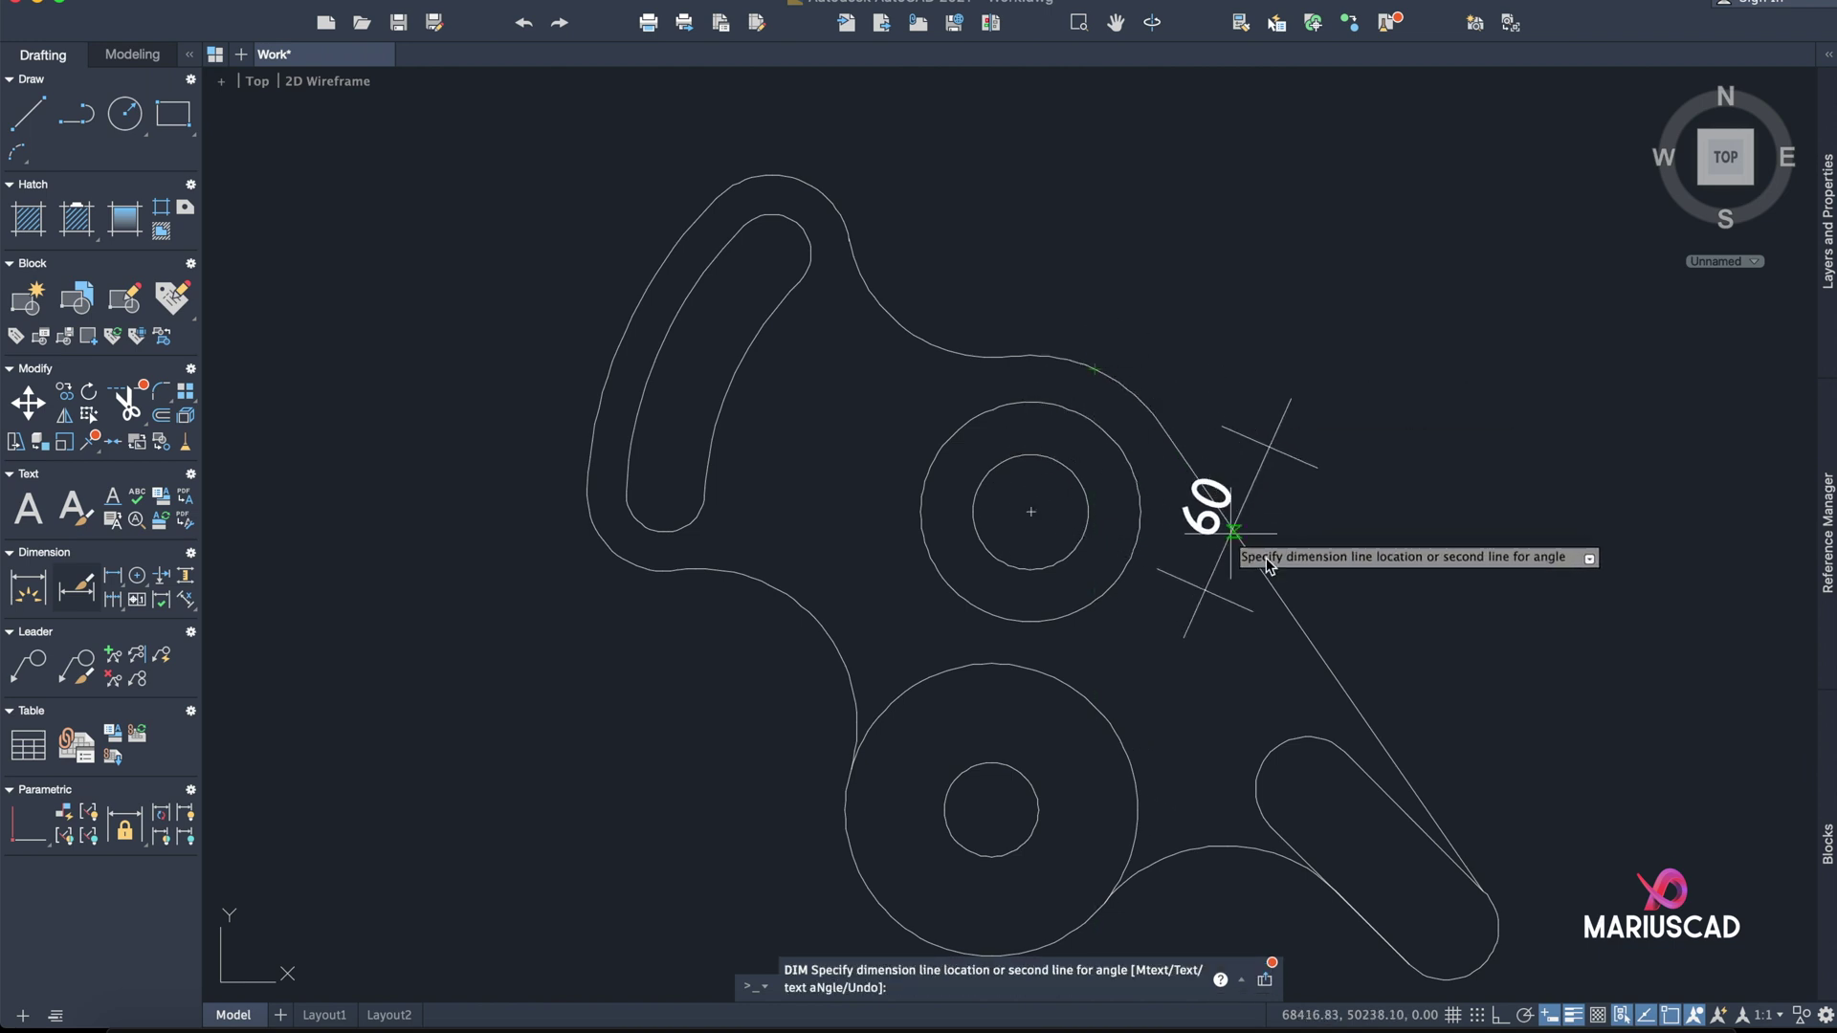
click(1430, 617)
- Add a 24 dimension from the upper circle's centre to the upper arc
click(33, 606)
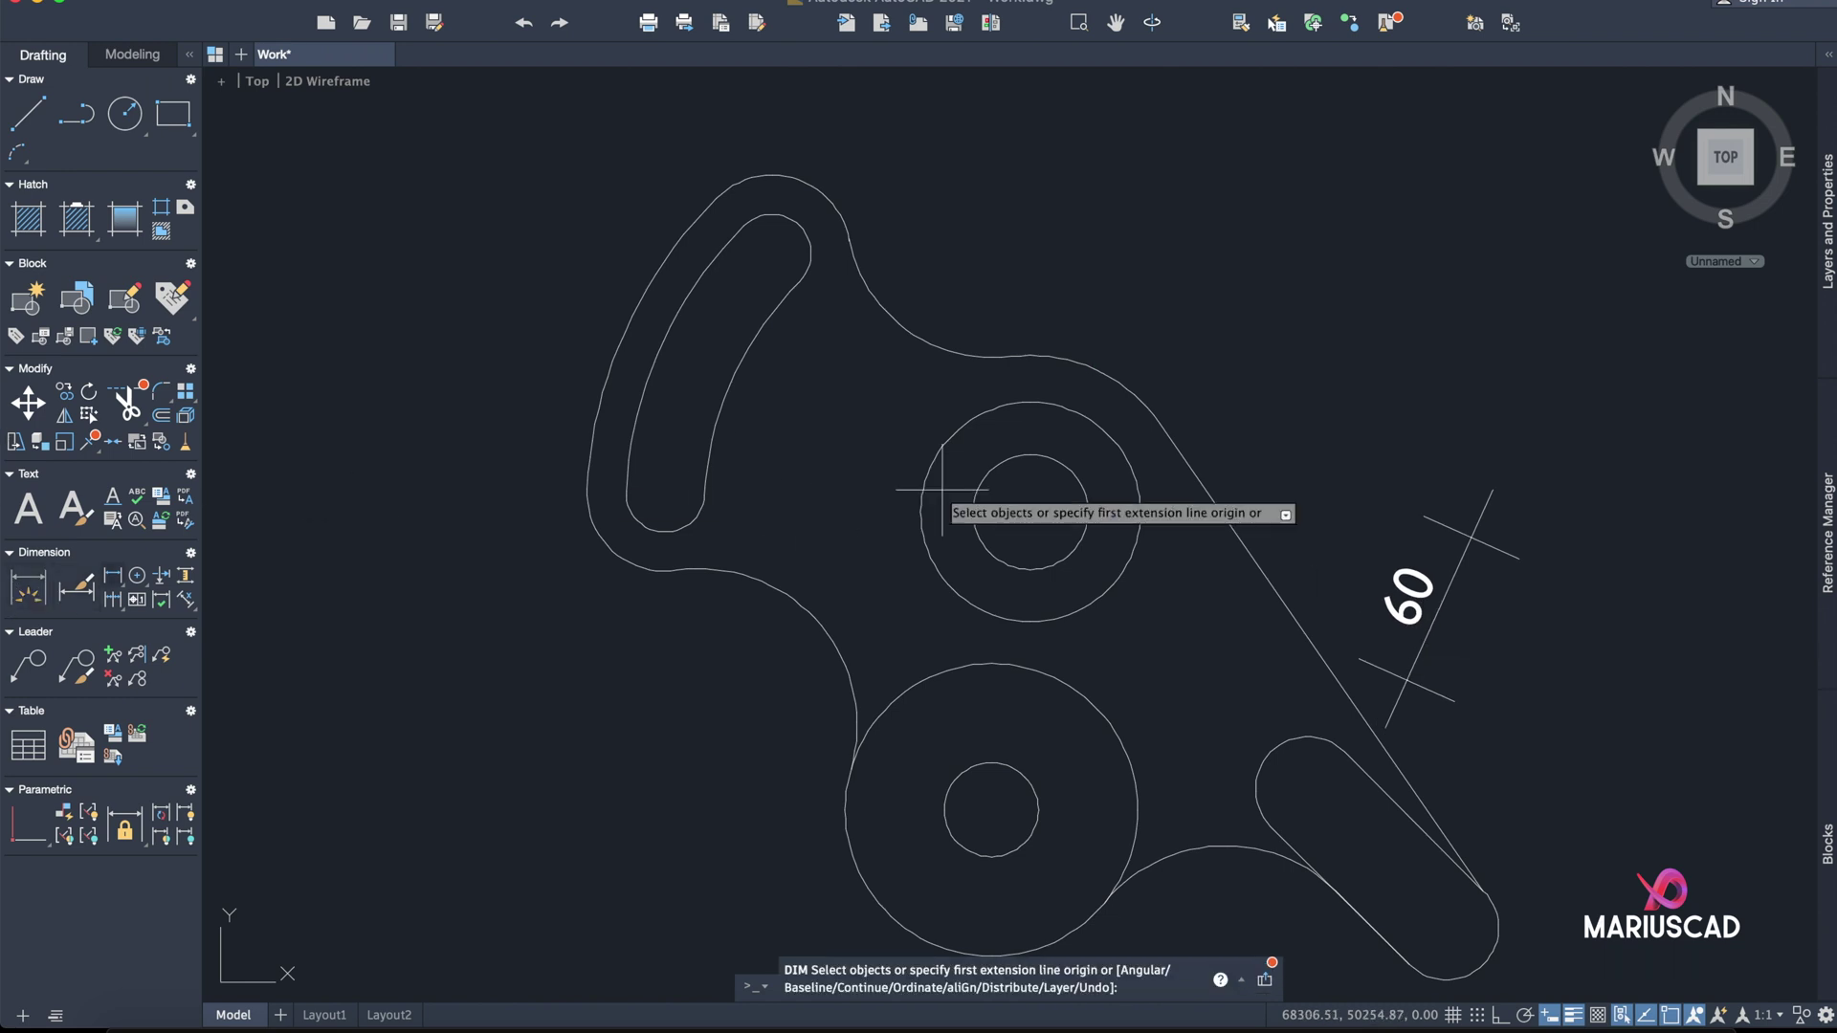
click(1030, 512)
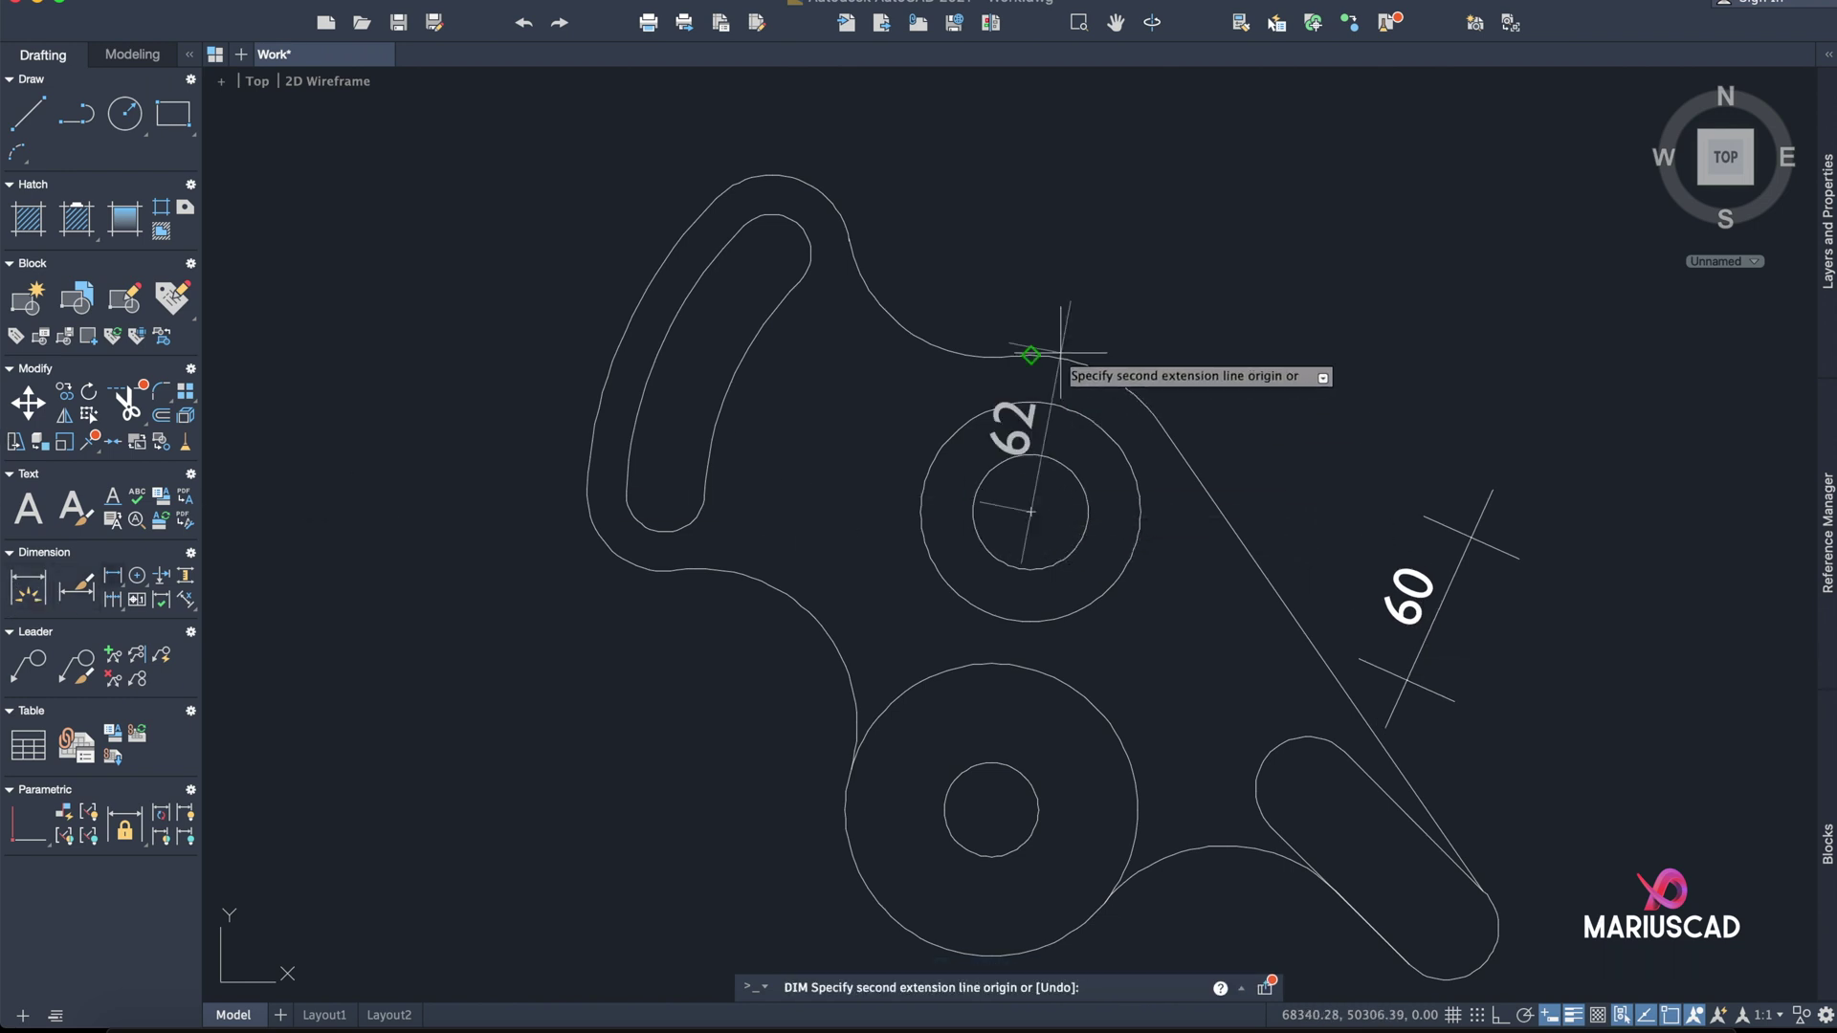
click(1081, 368)
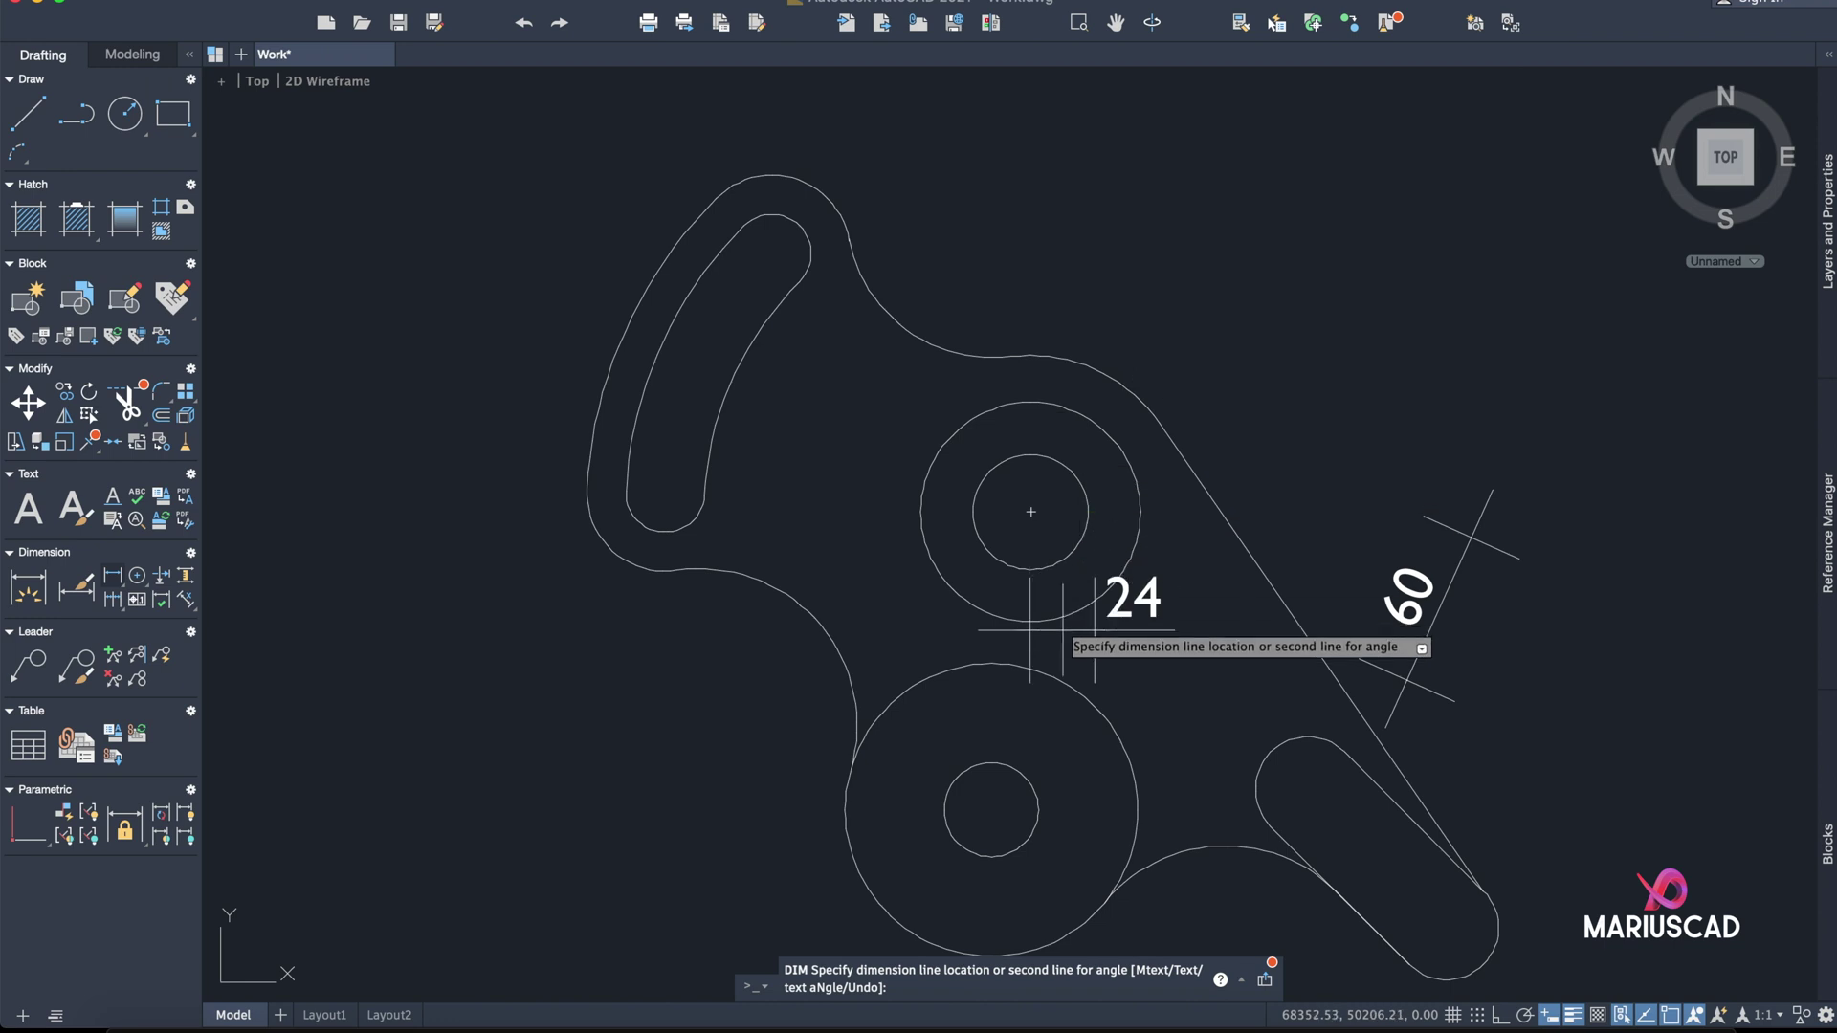
click(1085, 790)
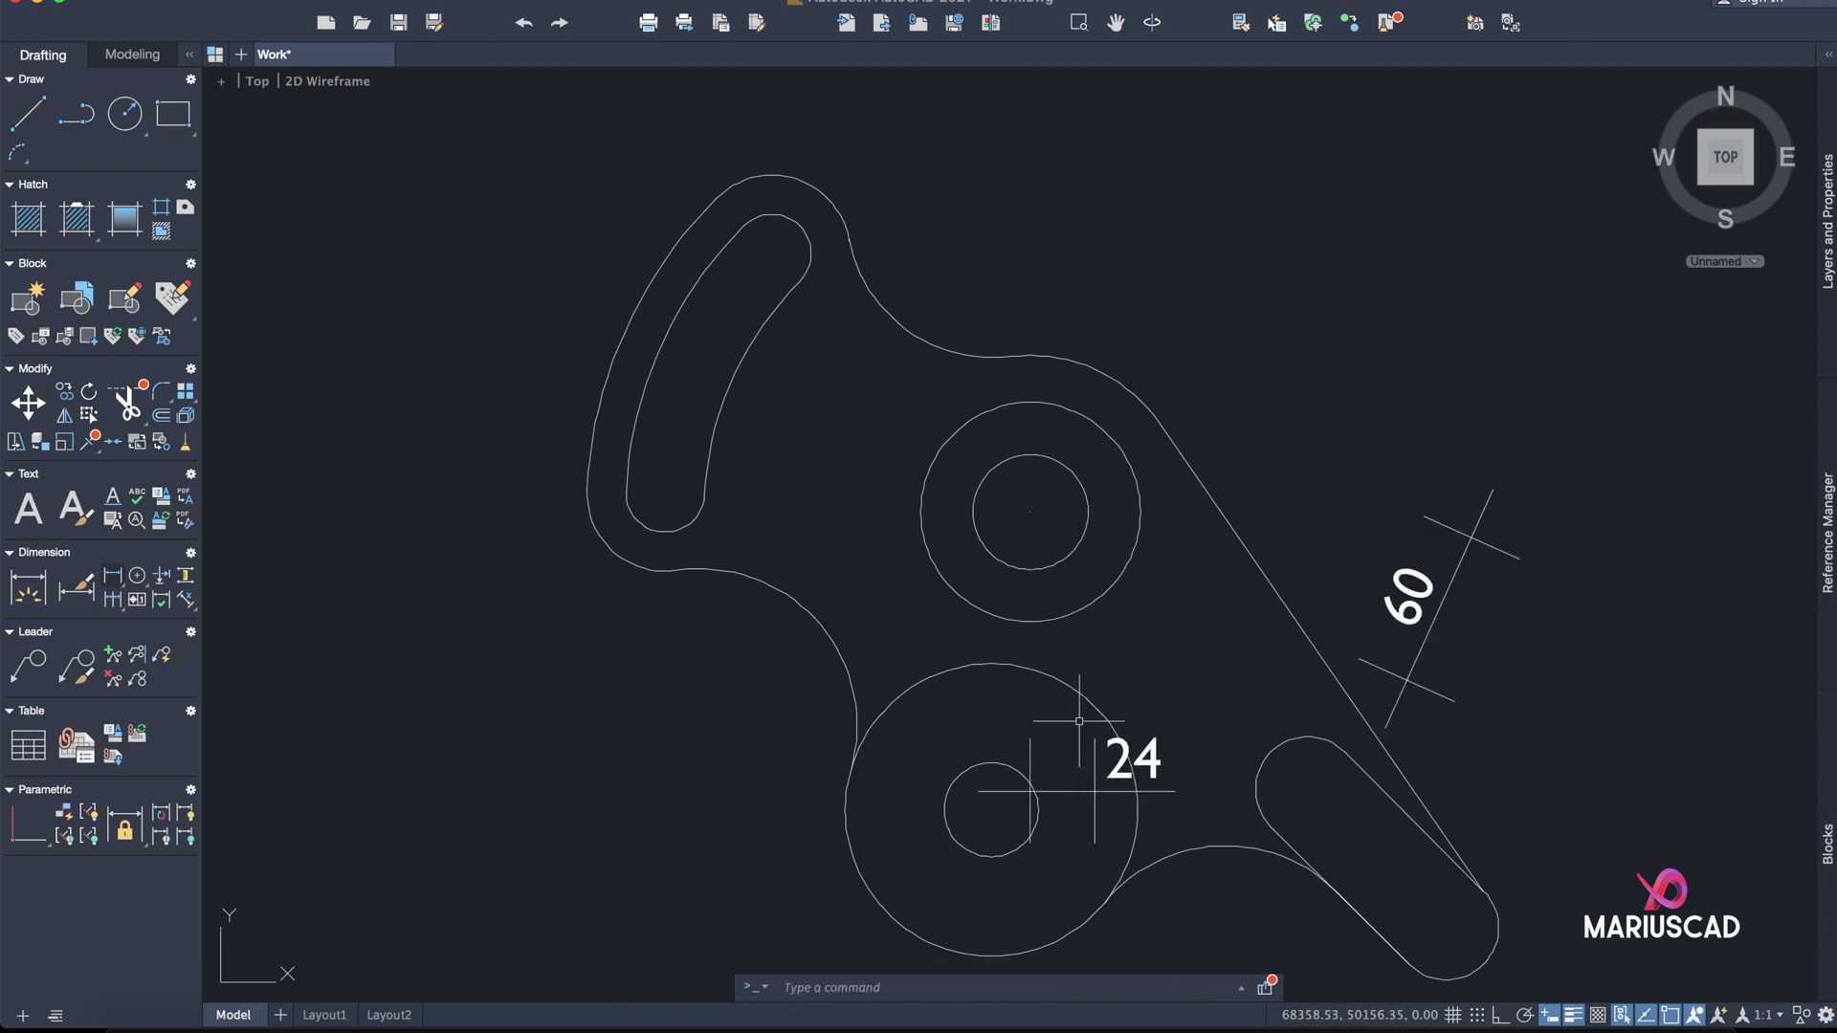
- Place a vertical 55 dimension to the right of the part
click(38, 592)
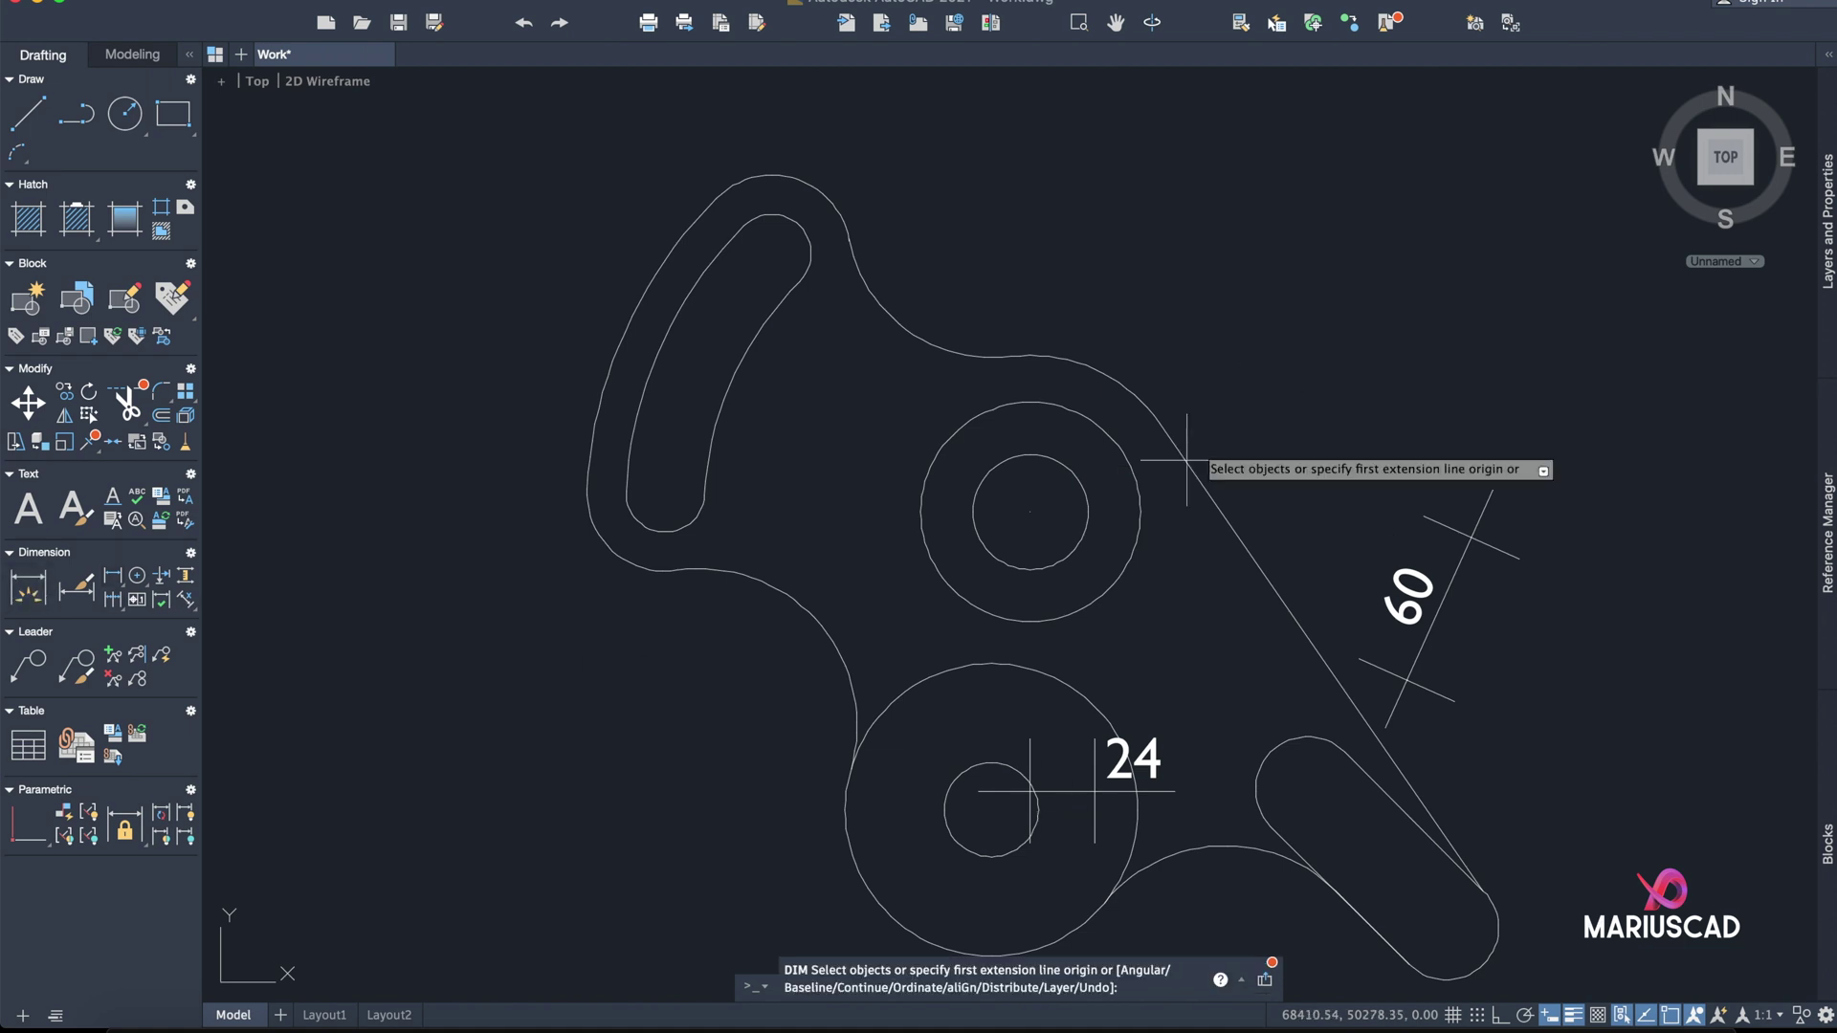
click(1030, 512)
click(1089, 366)
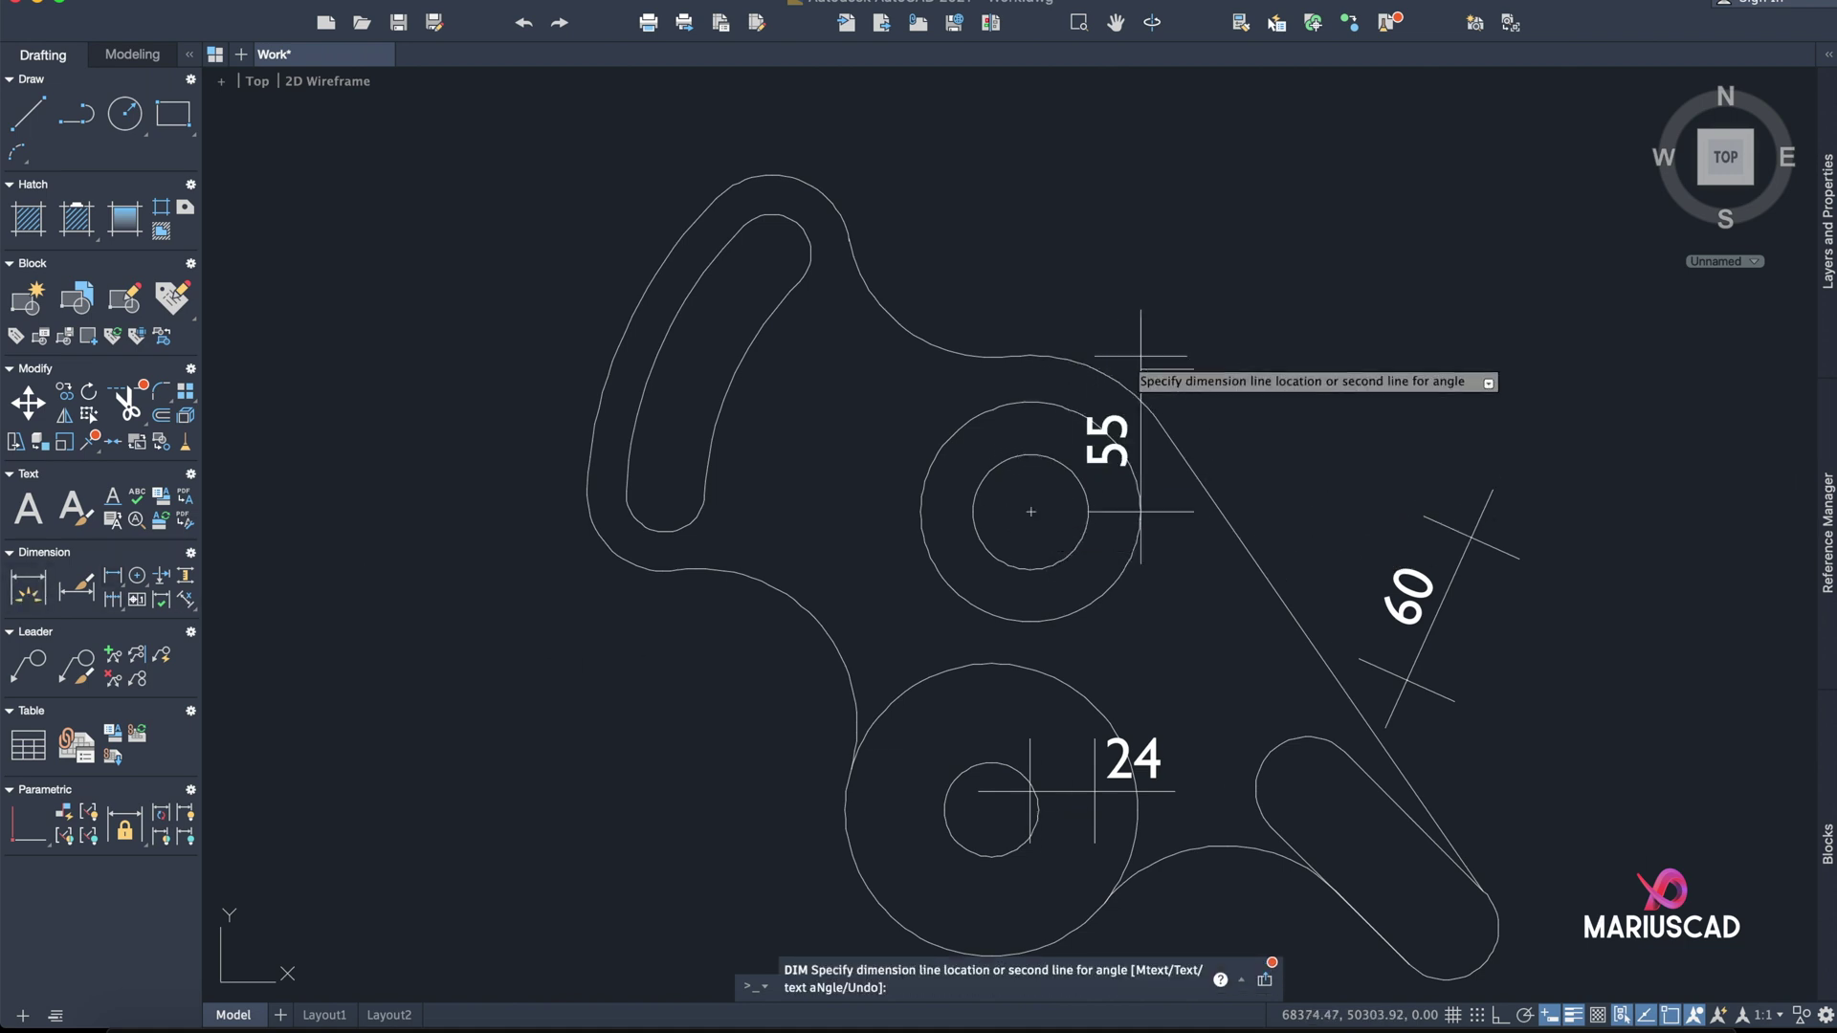
click(1570, 316)
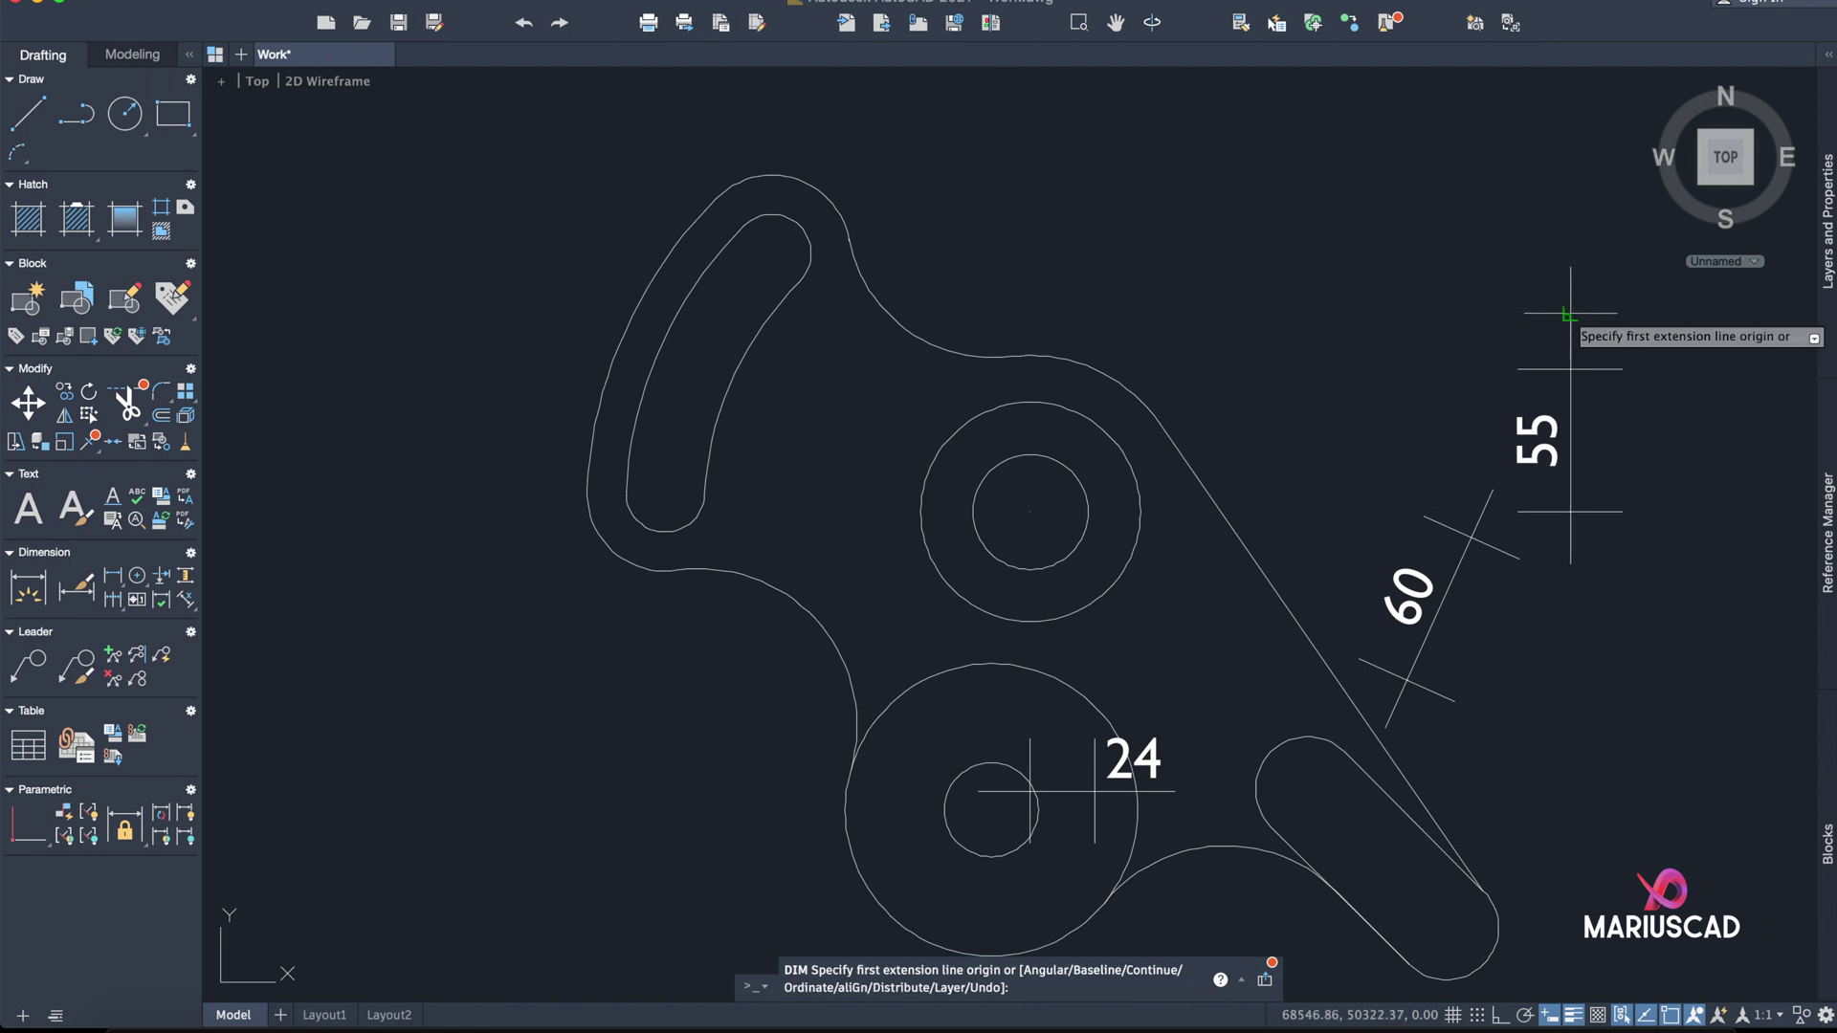
key(Escape)
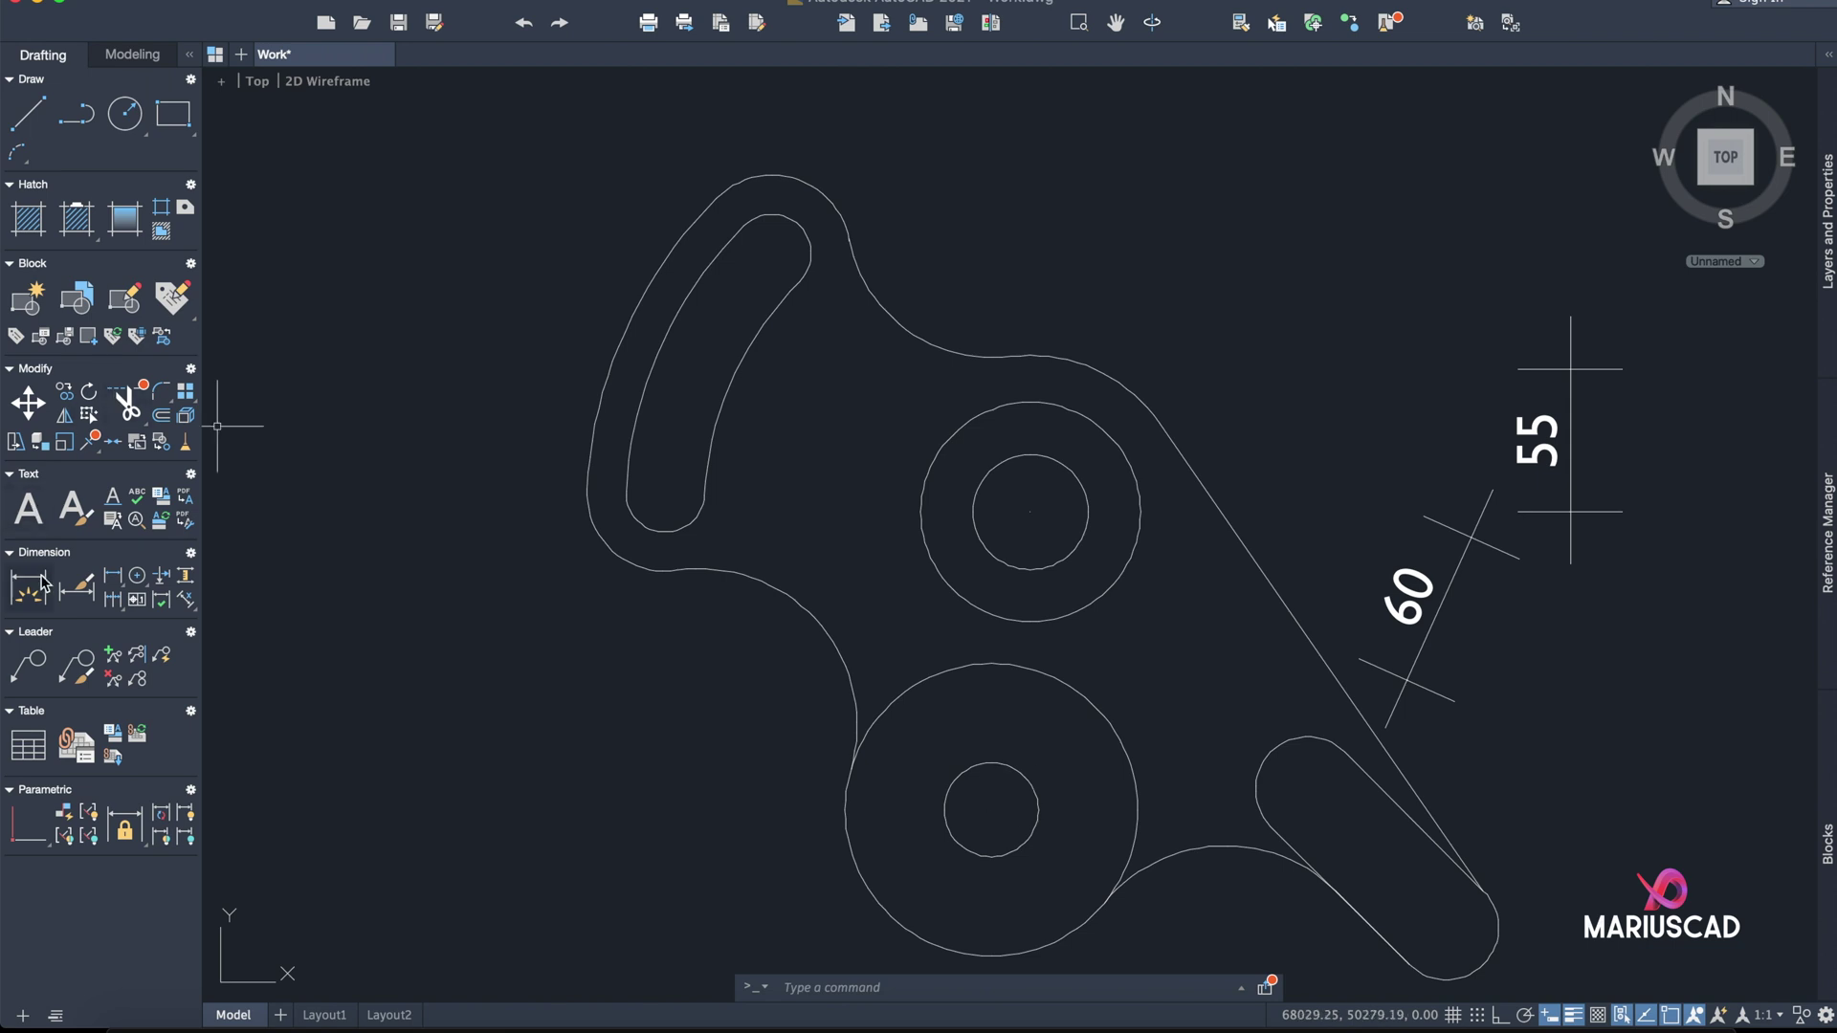
middle_drag(1186, 931, 1184, 825)
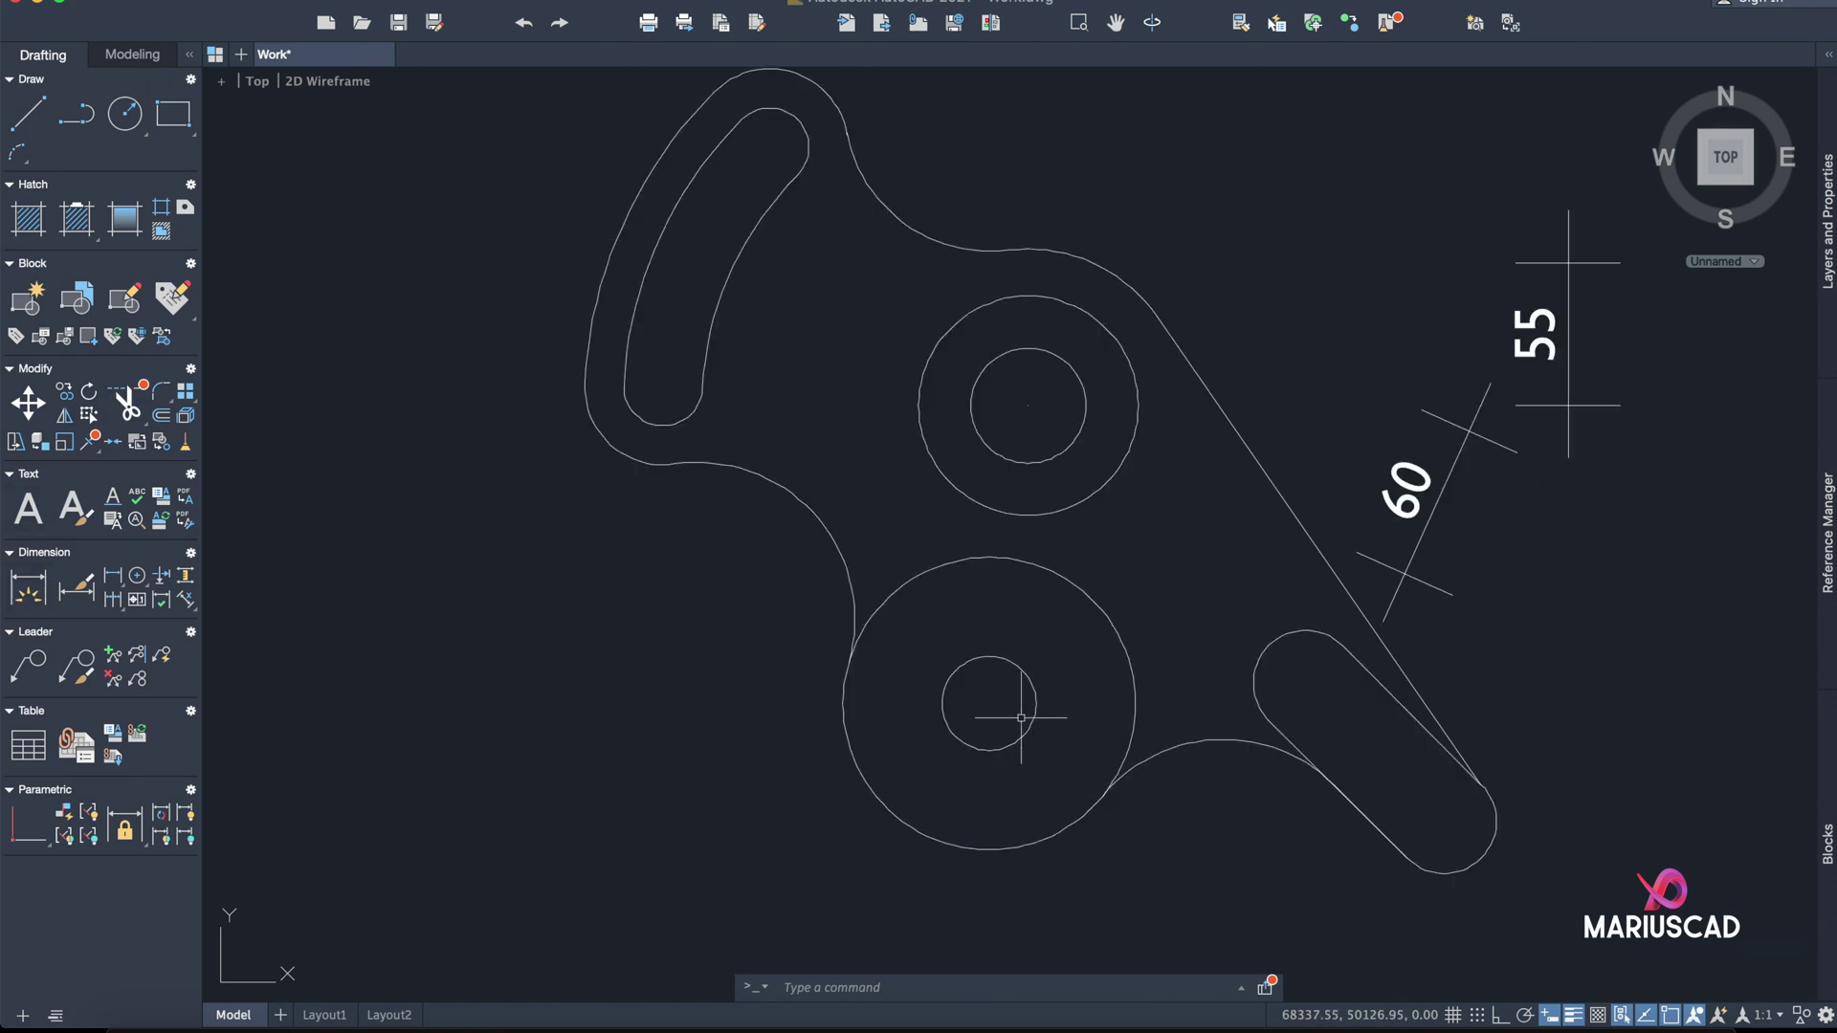
- Dimension the lower concave arc's radius, placing R60 below it
click(30, 594)
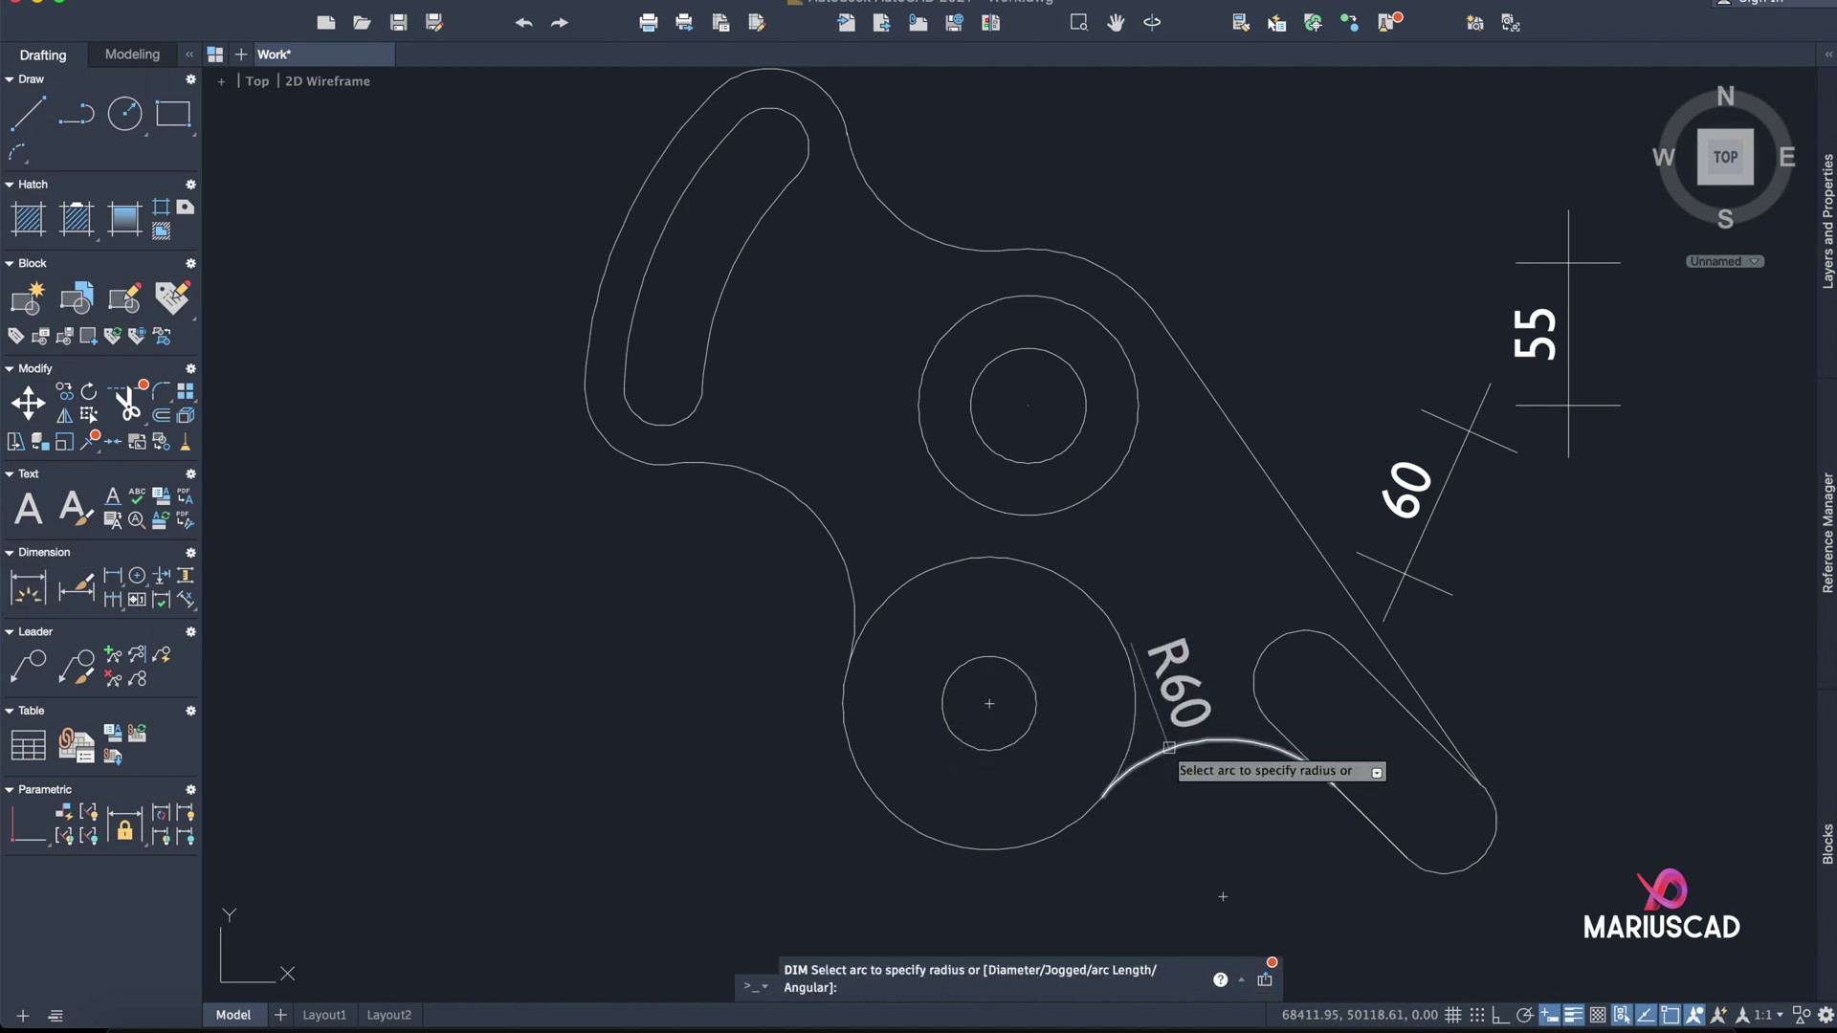
middle_drag(1183, 738, 1135, 677)
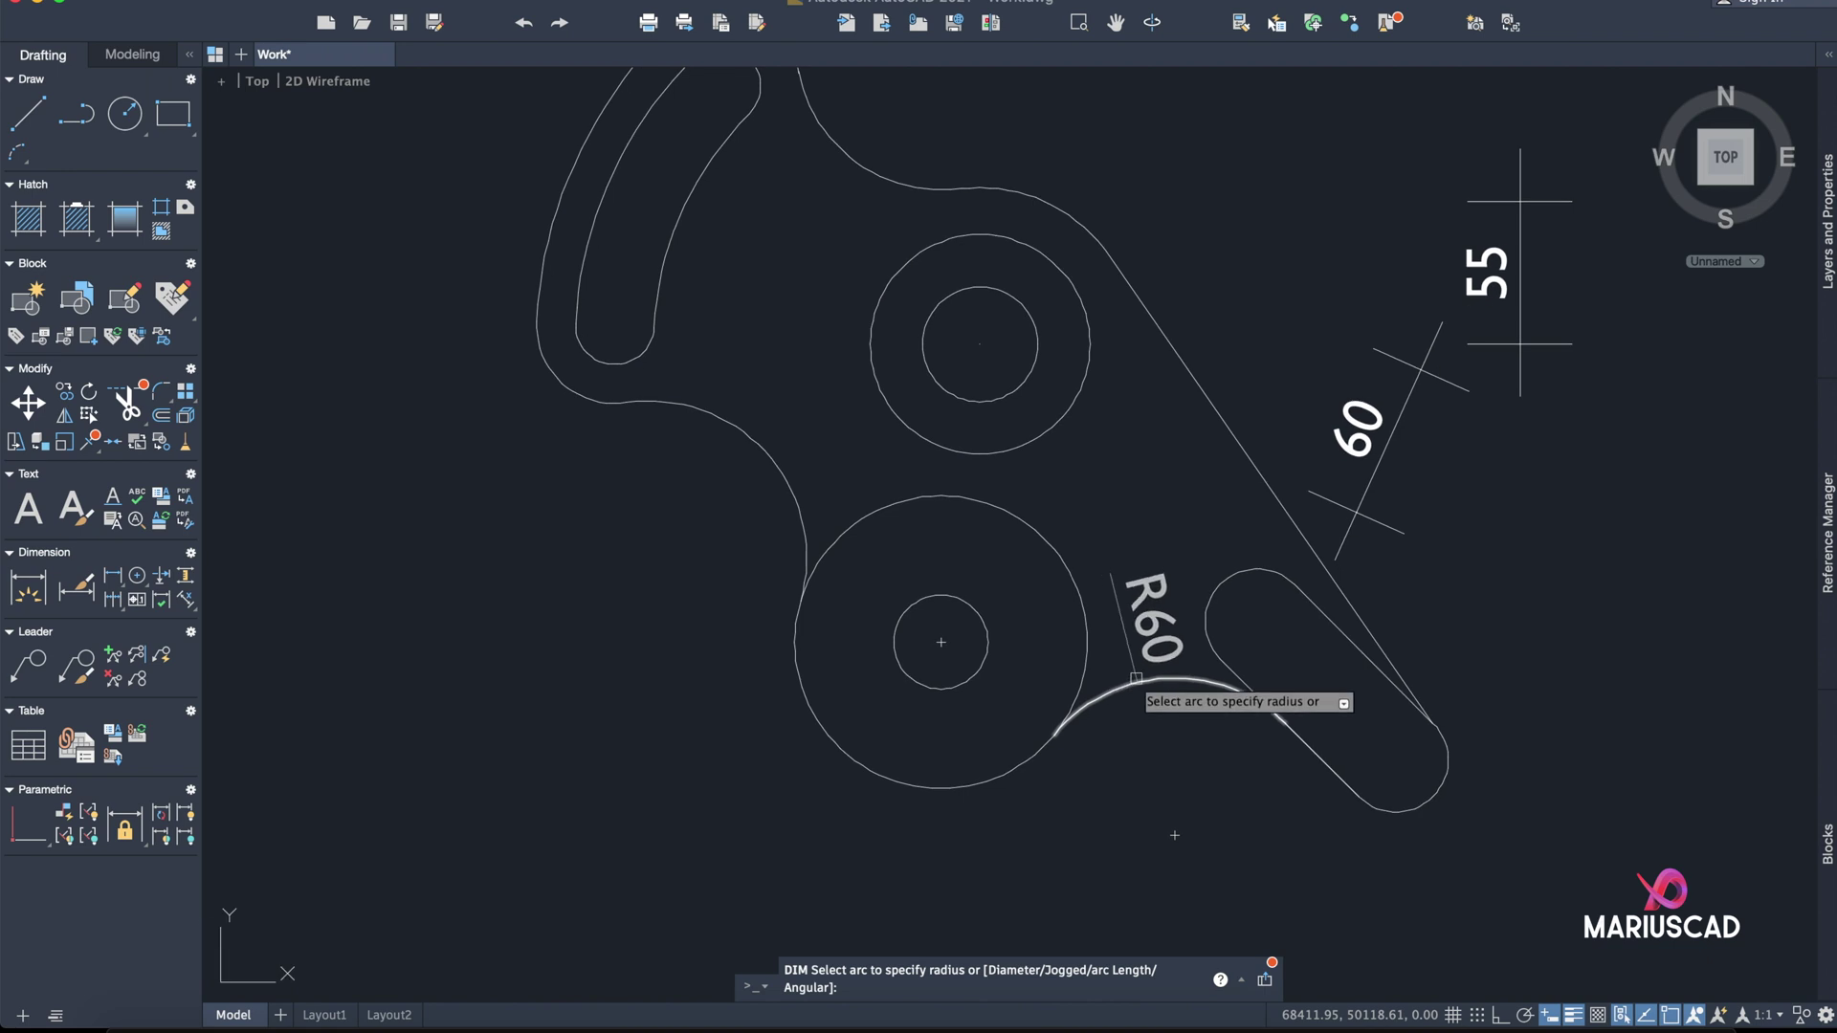
click(1135, 677)
middle_drag(1241, 860, 1100, 440)
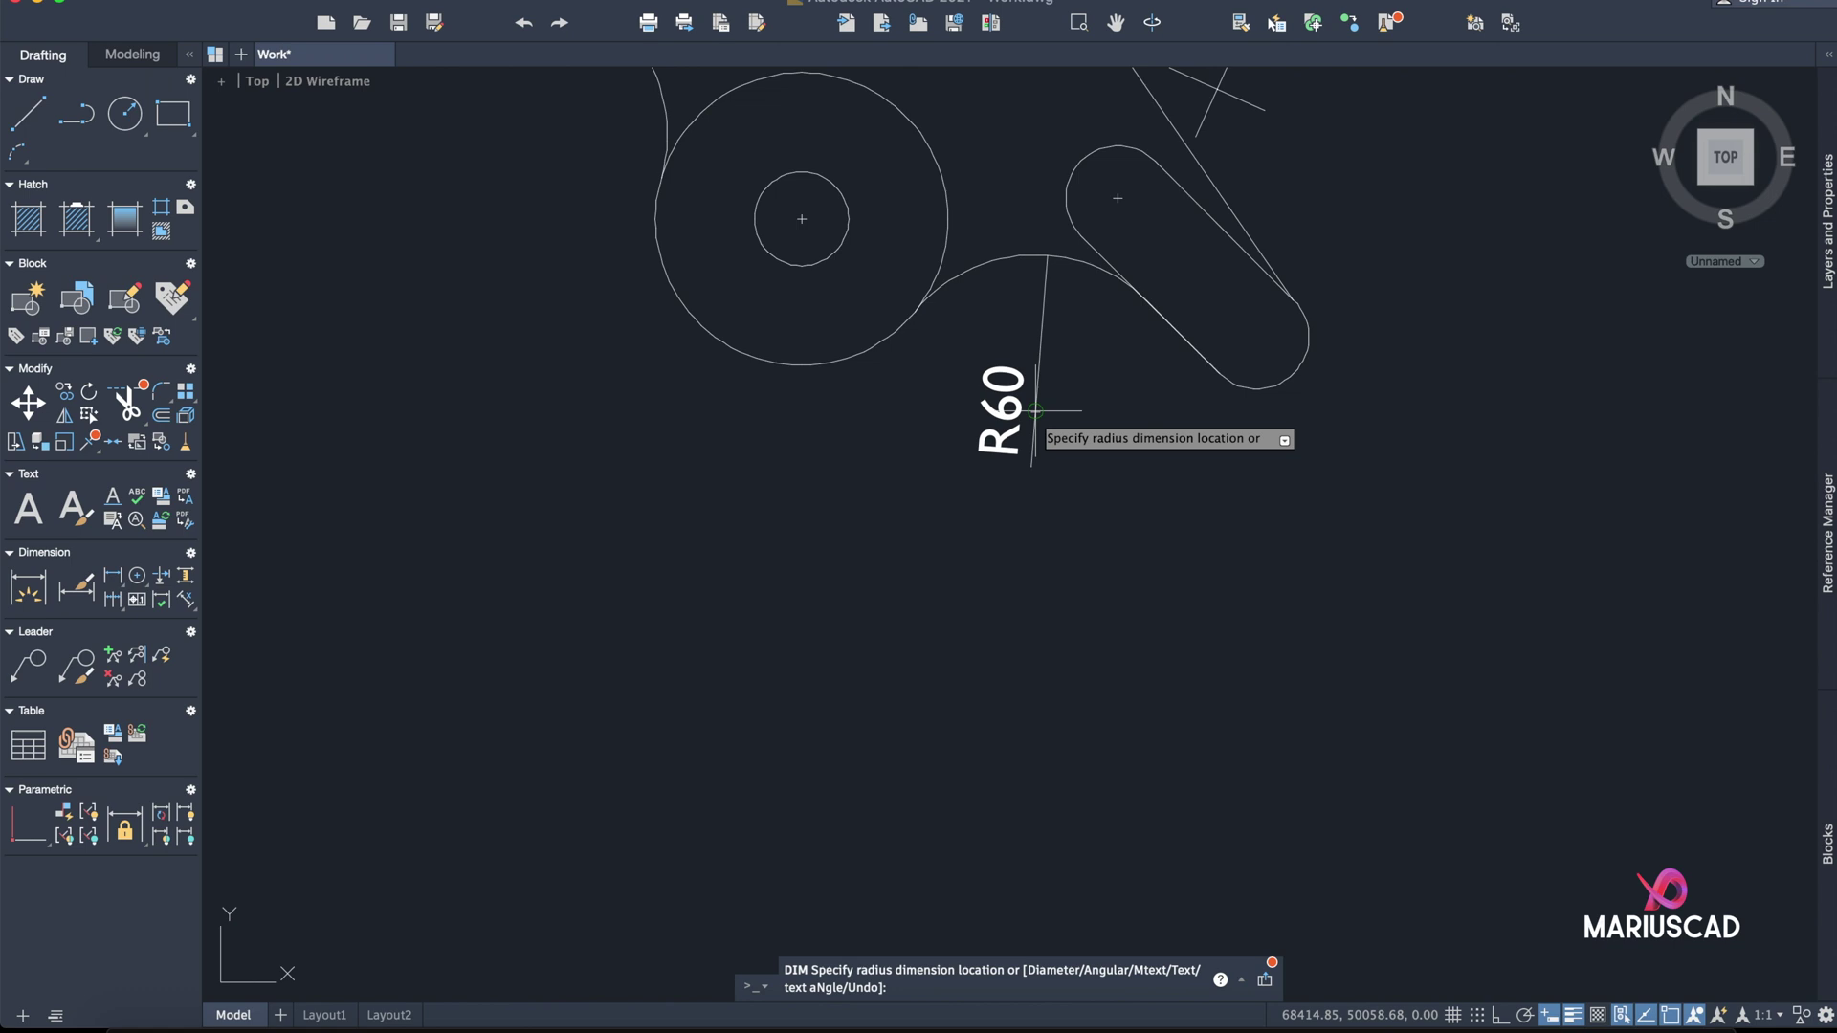
click(1244, 738)
key(Escape)
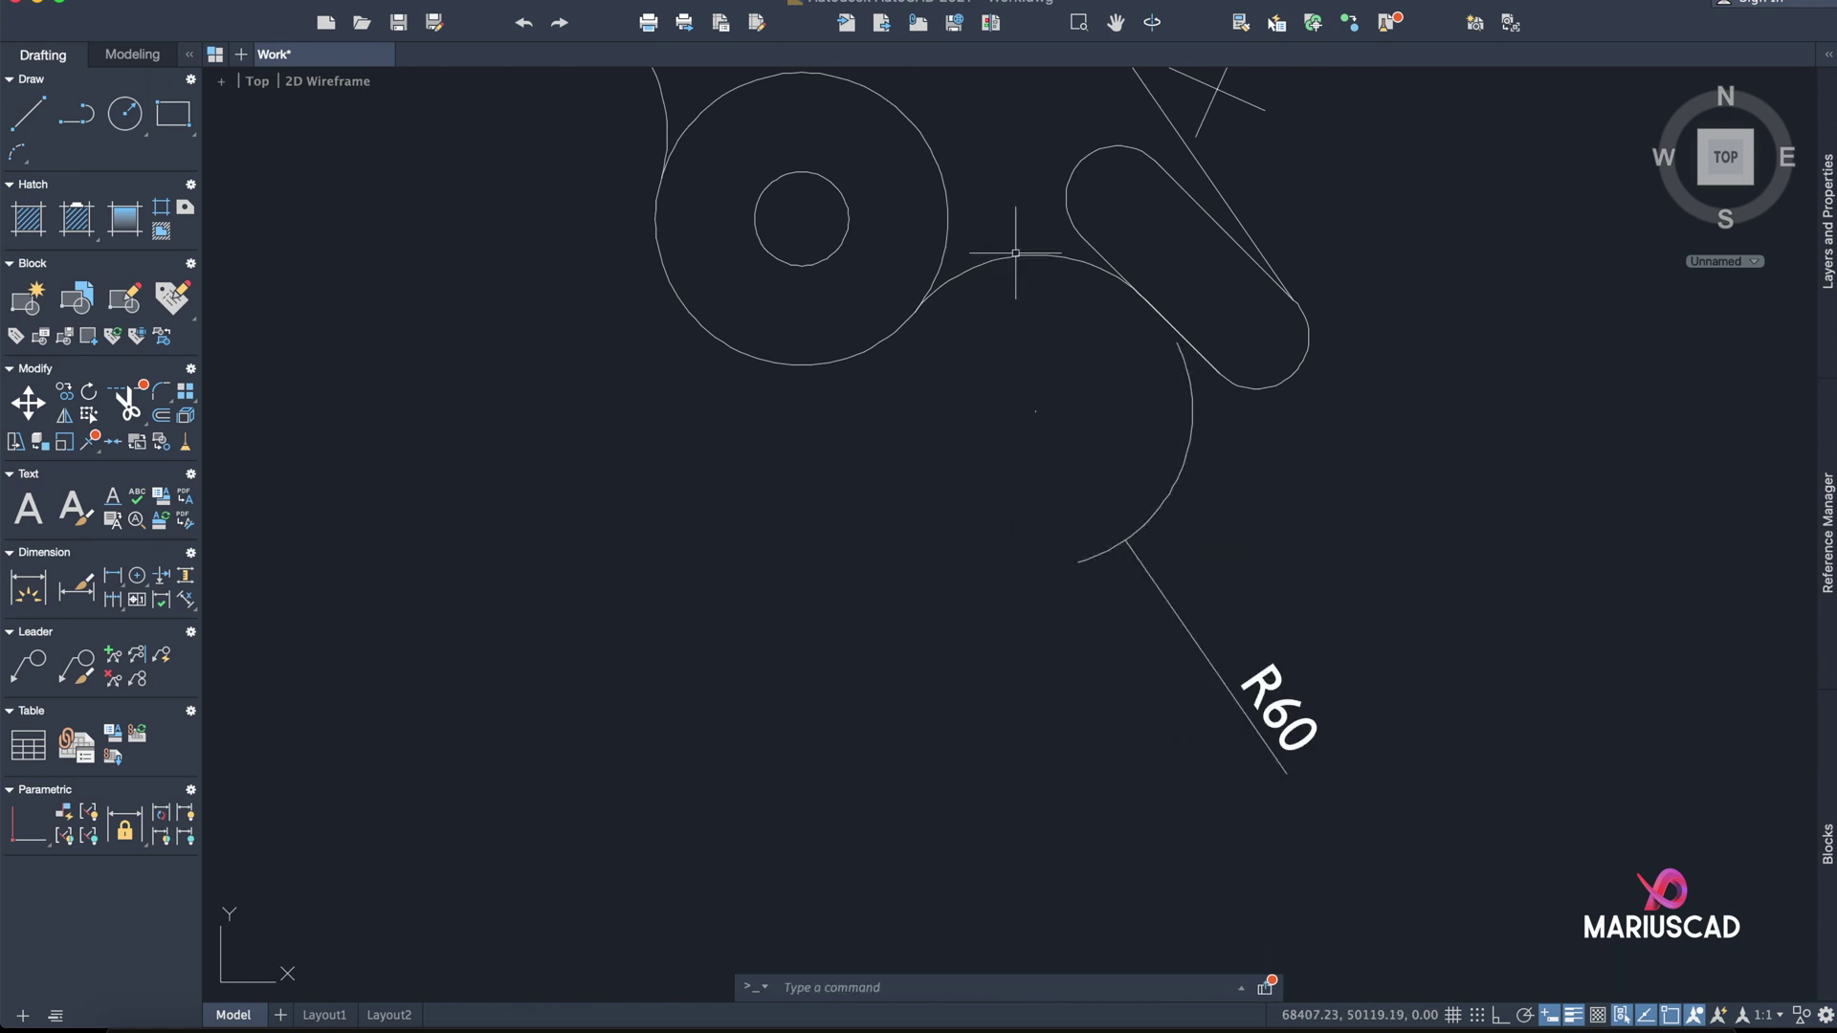
middle_drag(1006, 148, 1030, 450)
middle_drag(1069, 656, 1040, 368)
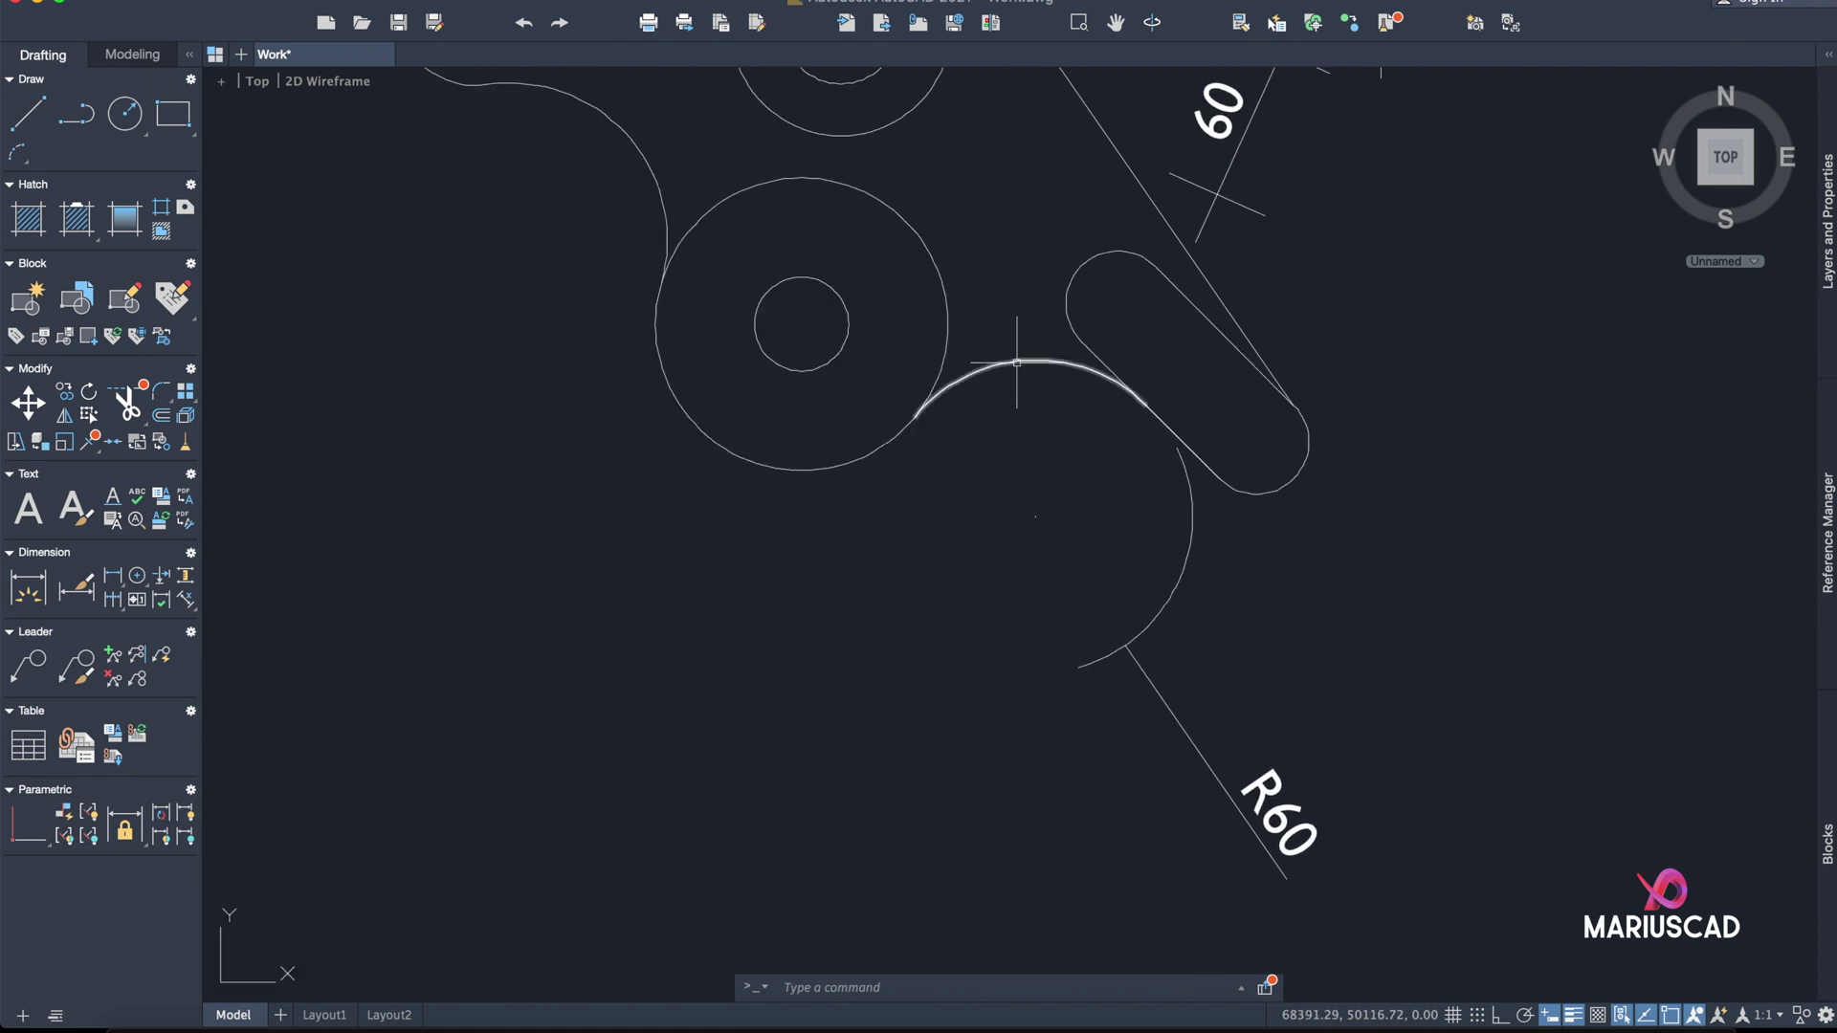
click(21, 593)
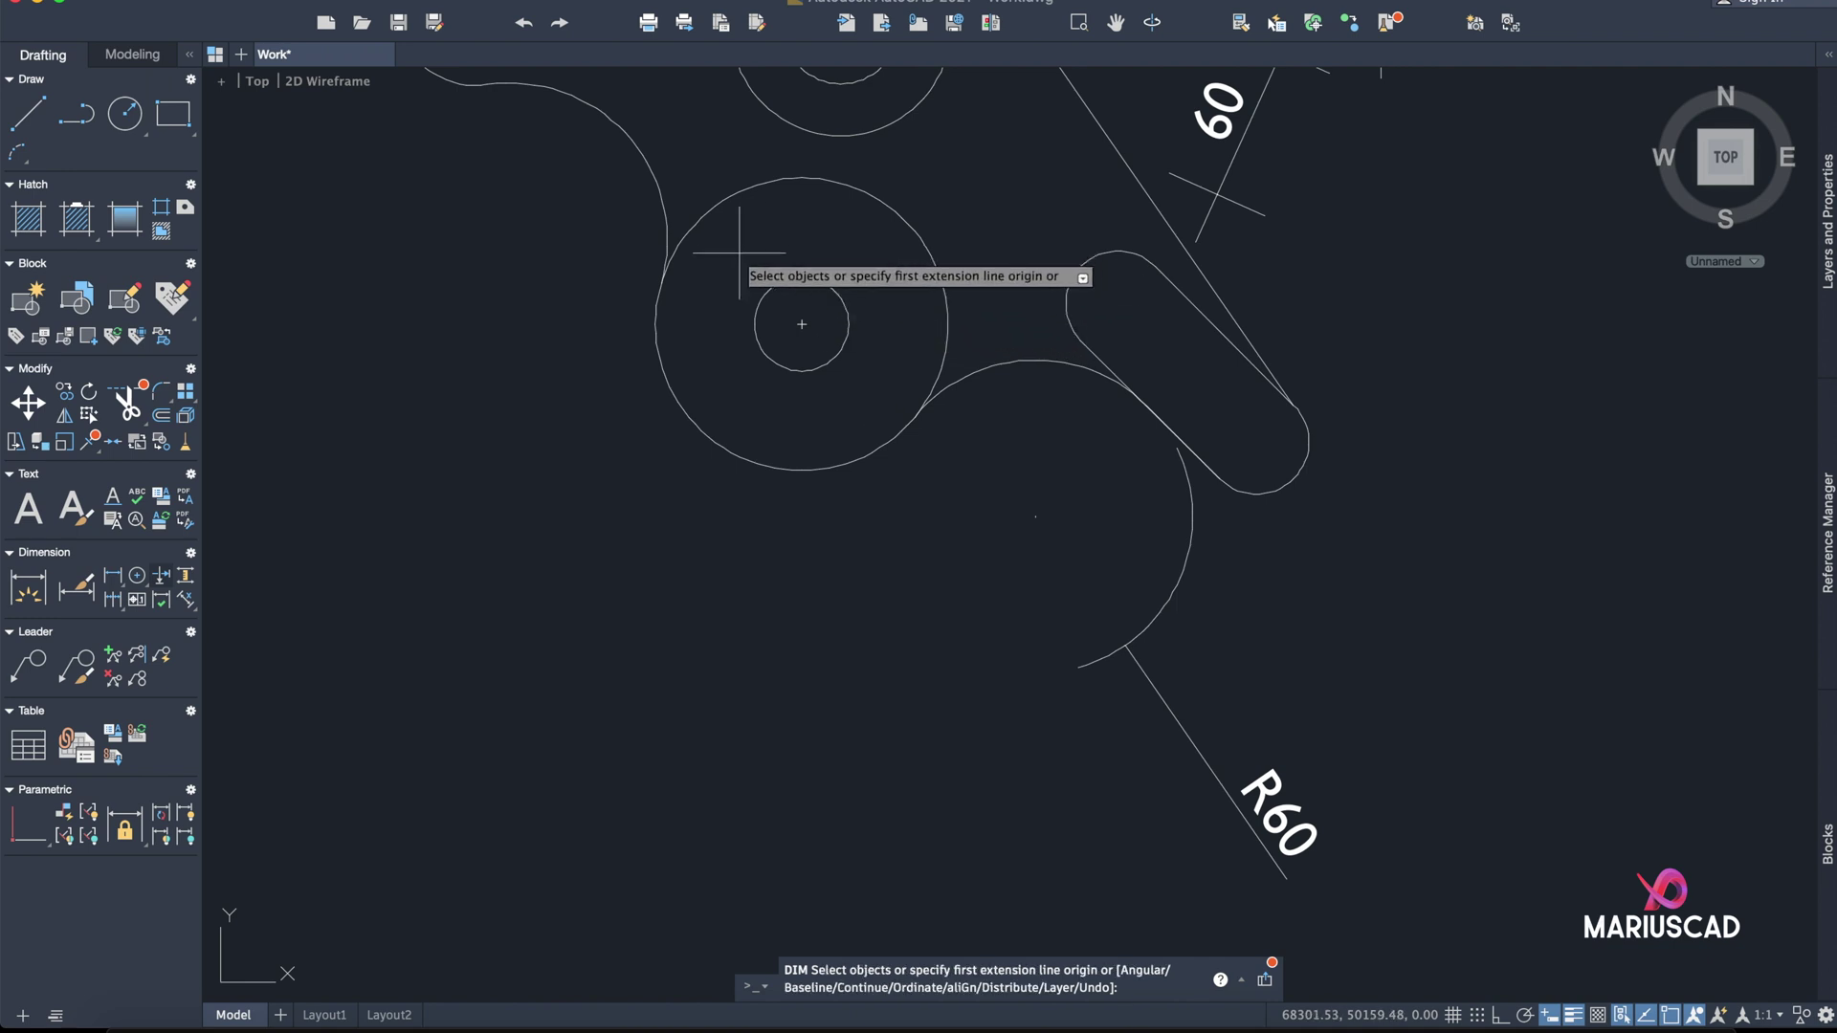
- Dimension the small hole vertically between its quadrants, placing 36 to the left
click(801, 371)
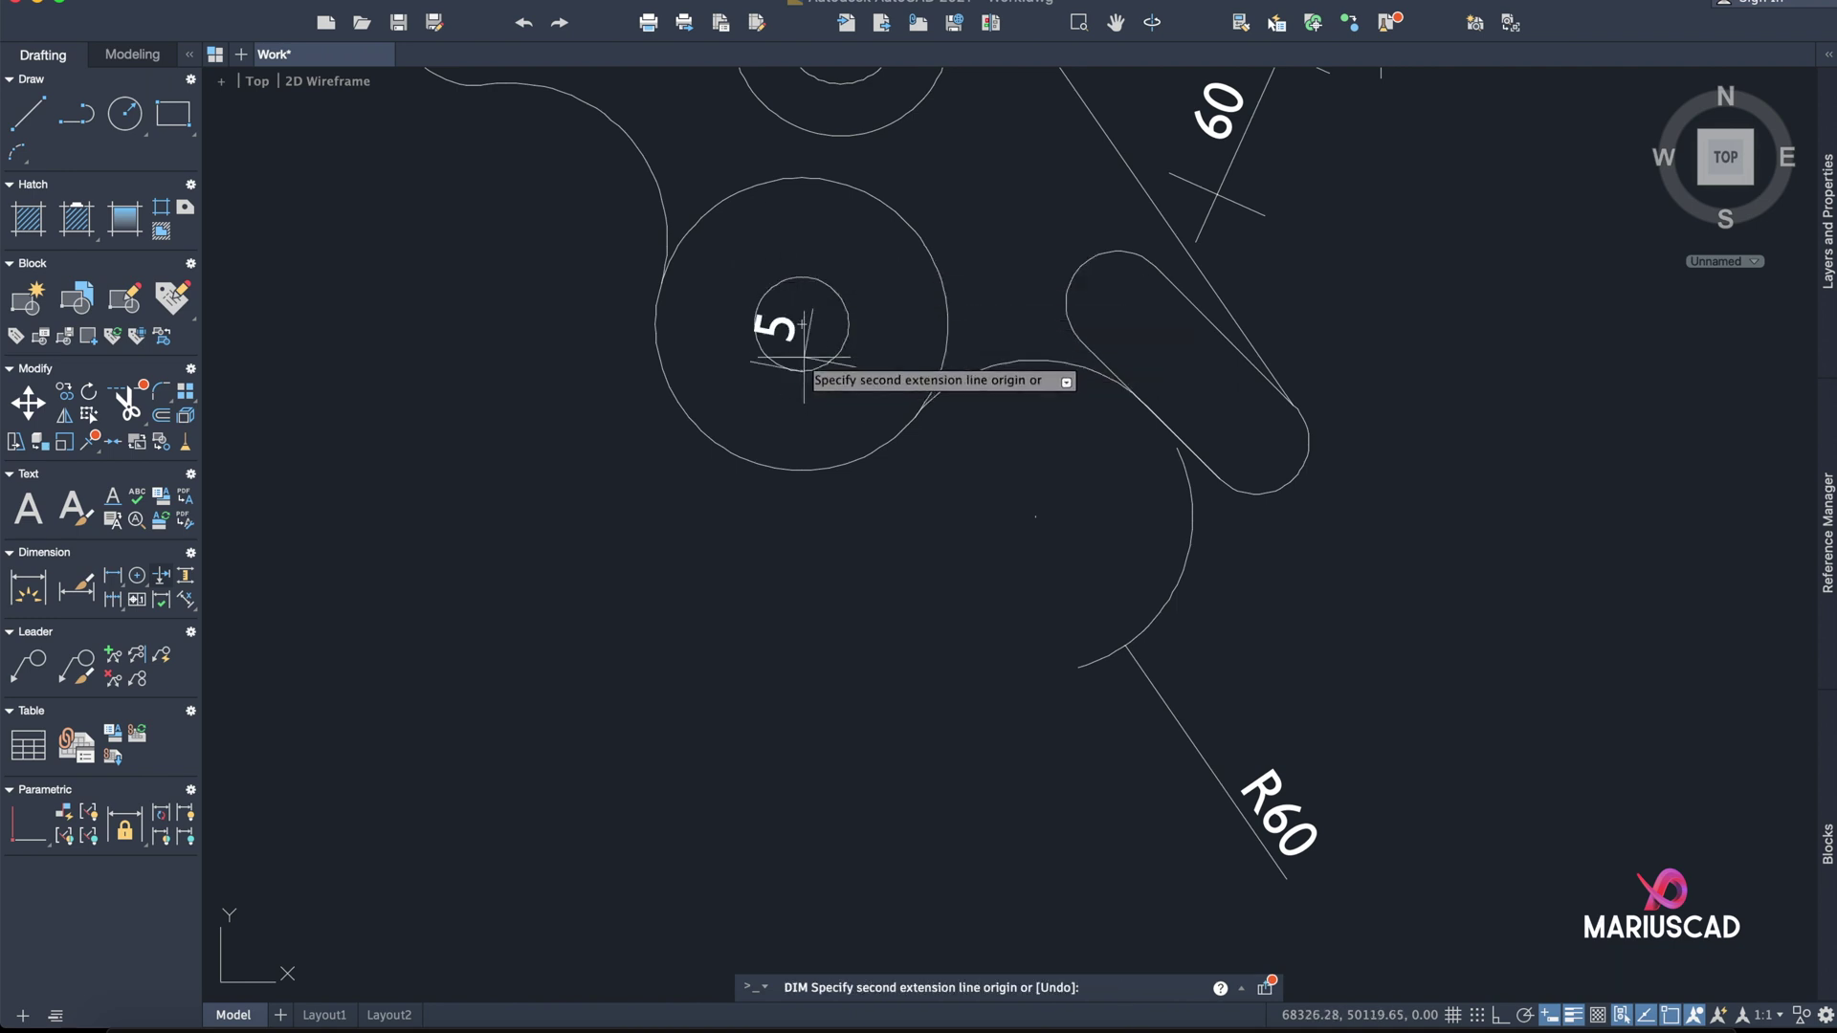
click(802, 267)
click(486, 268)
key(Escape)
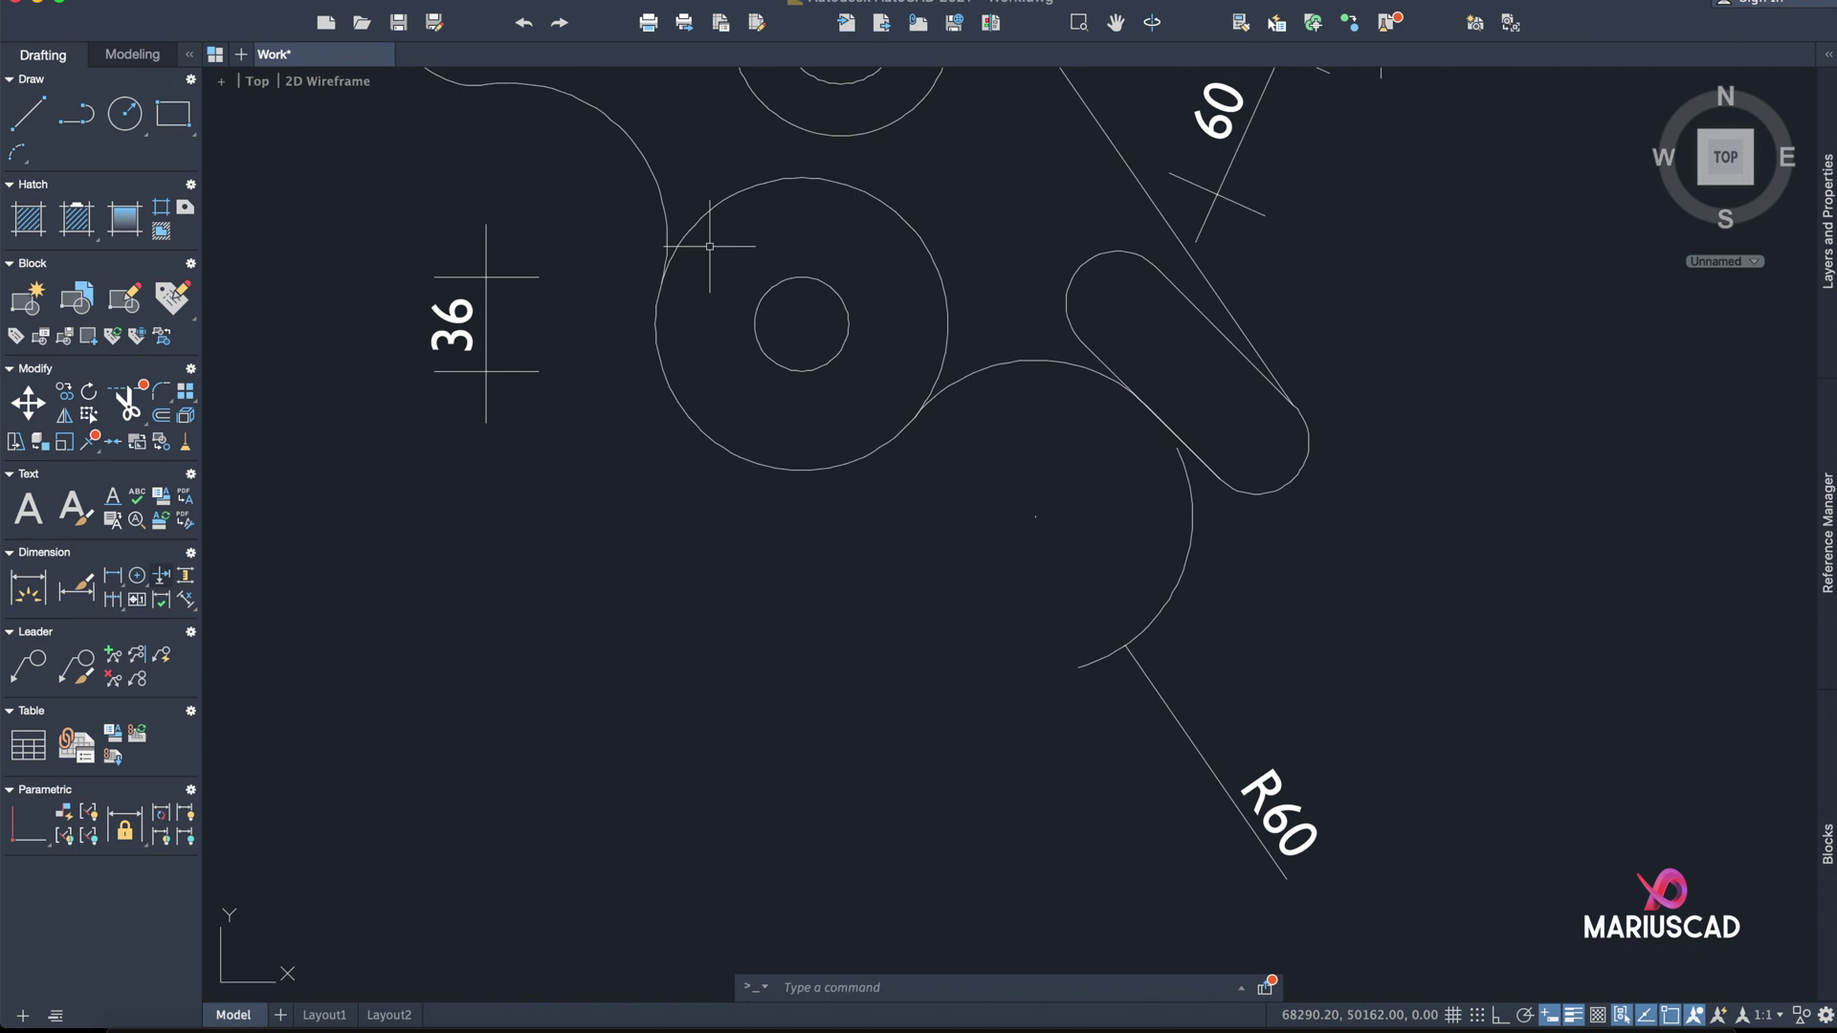
- Add a Ø112 diameter dimension to the large lower circle
click(35, 605)
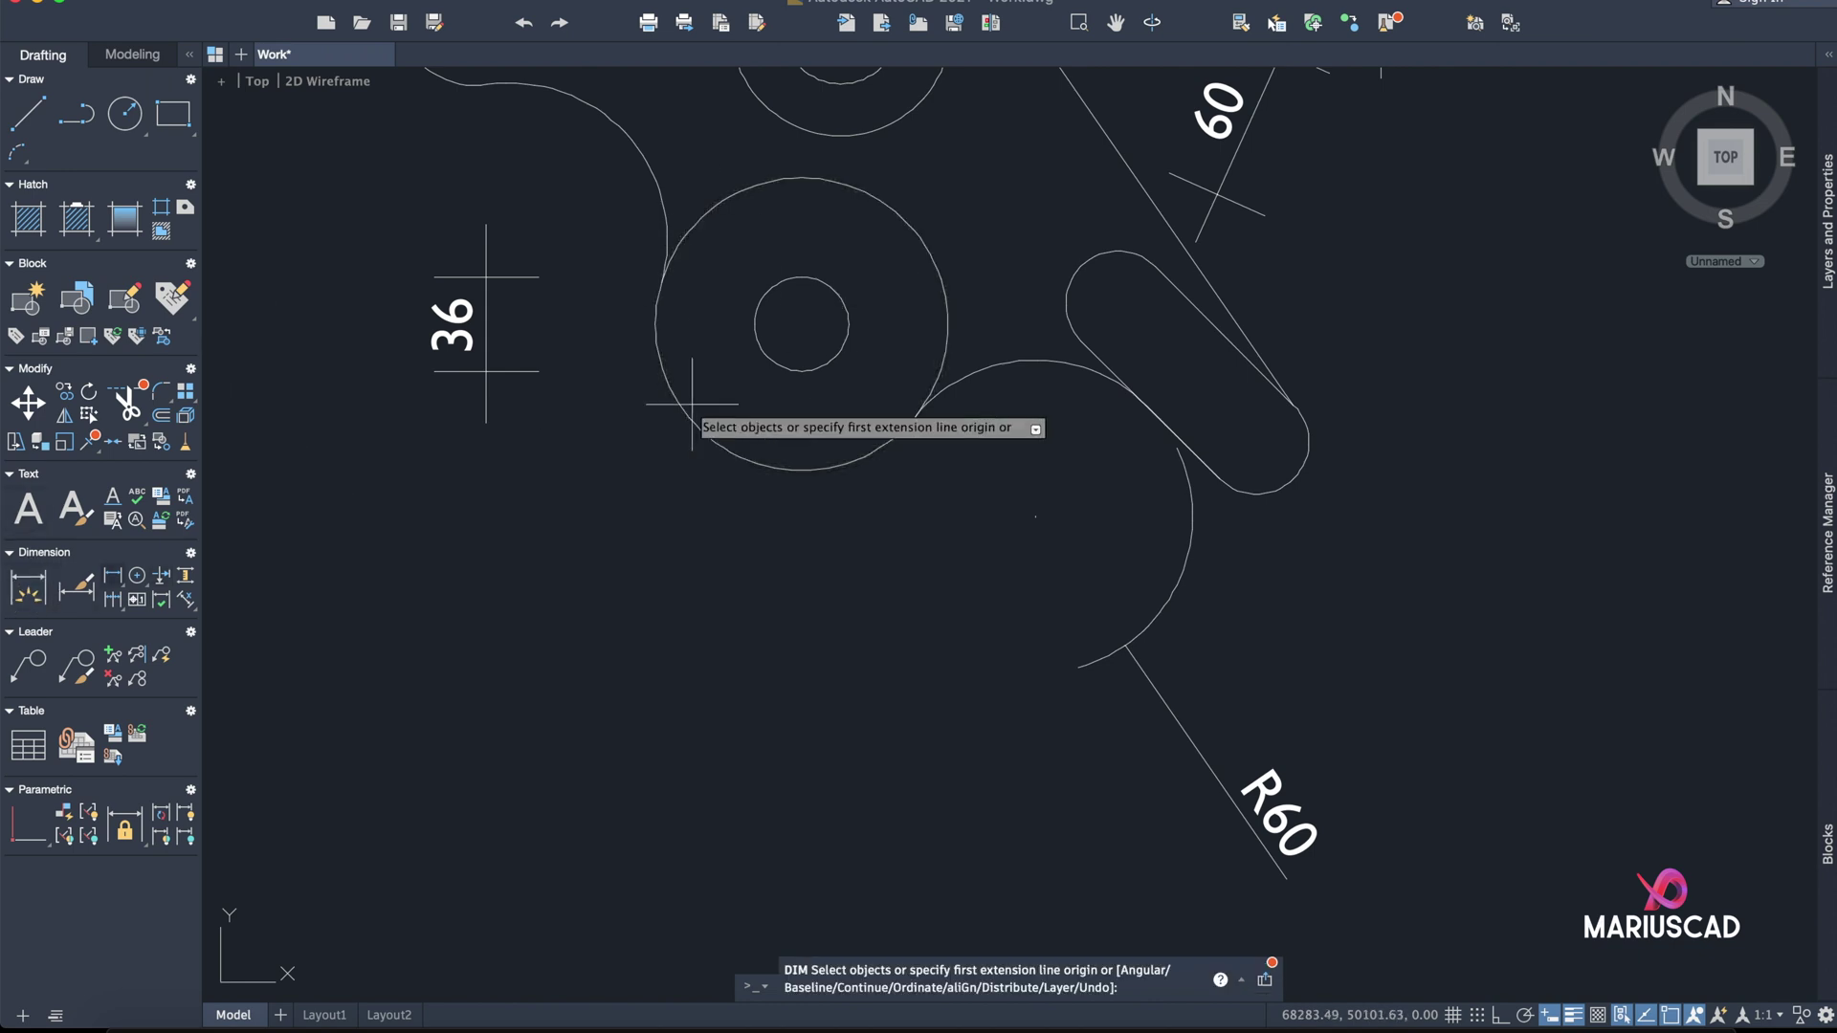
click(785, 473)
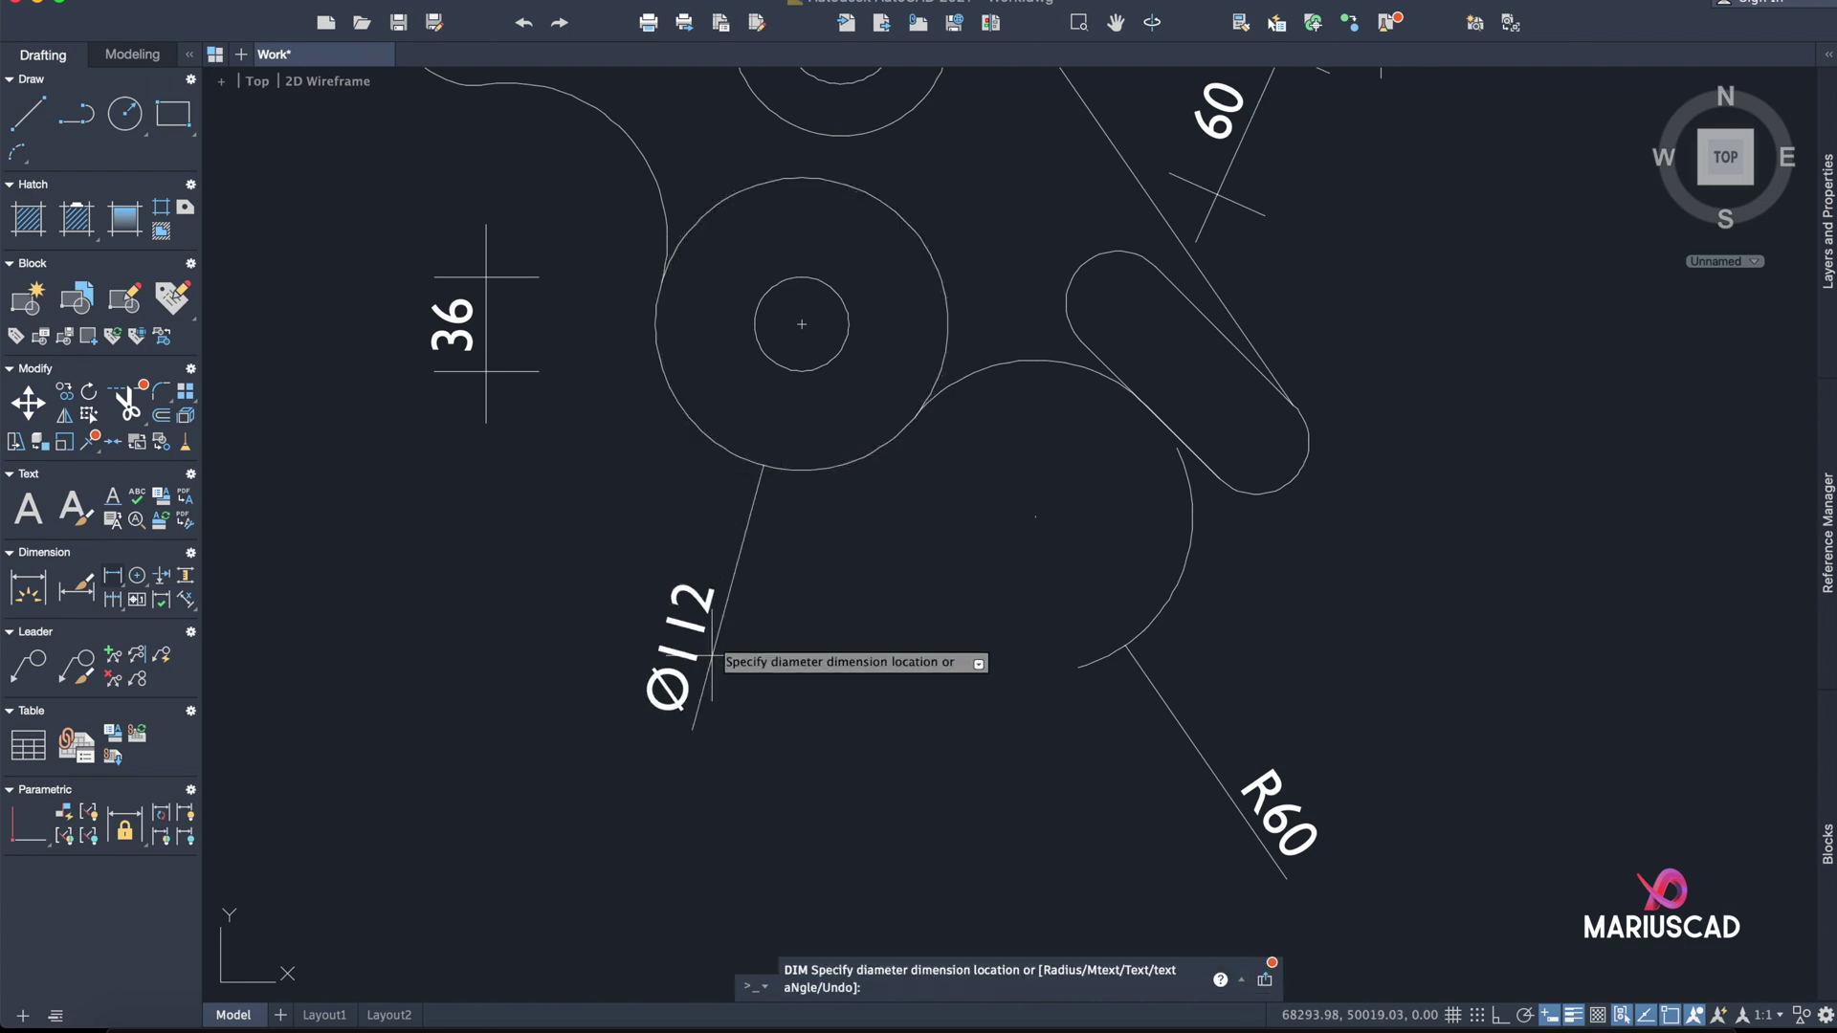
click(491, 654)
middle_drag(547, 550, 683, 909)
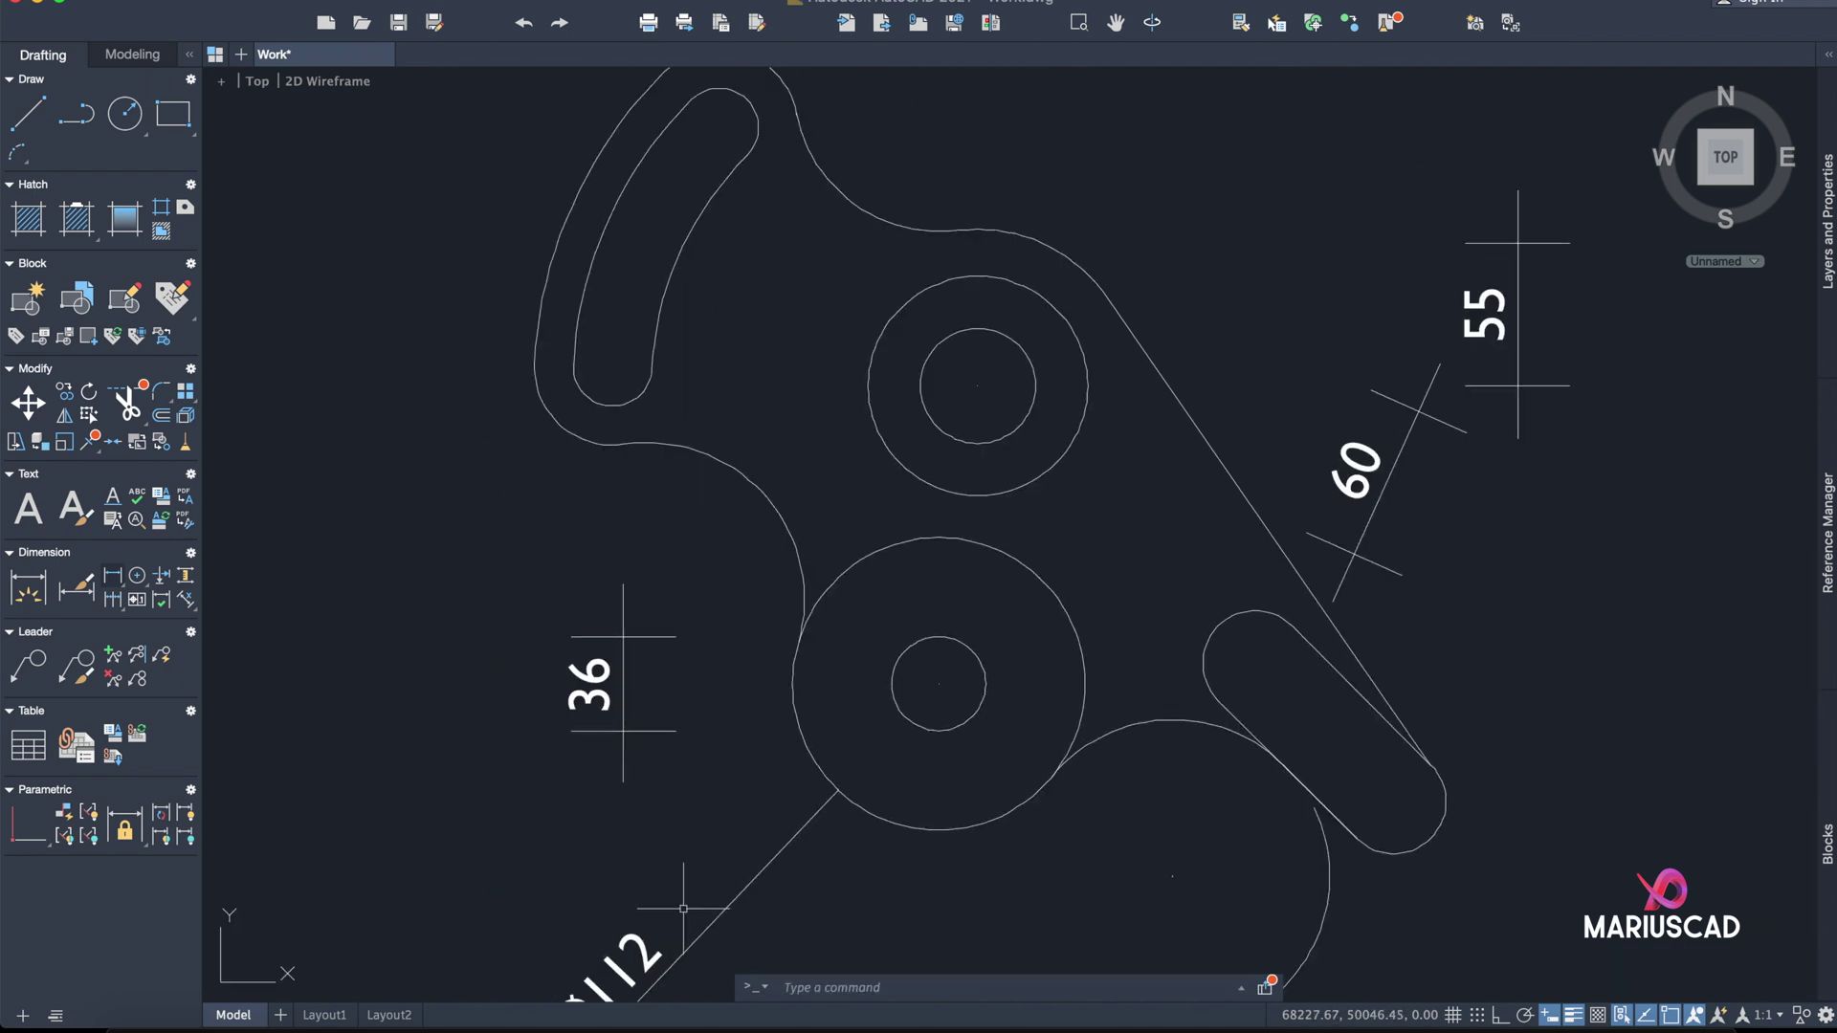
- Add a 315 length dimension to a vertical wall line of the floor plan
scroll(833, 555, down, 10)
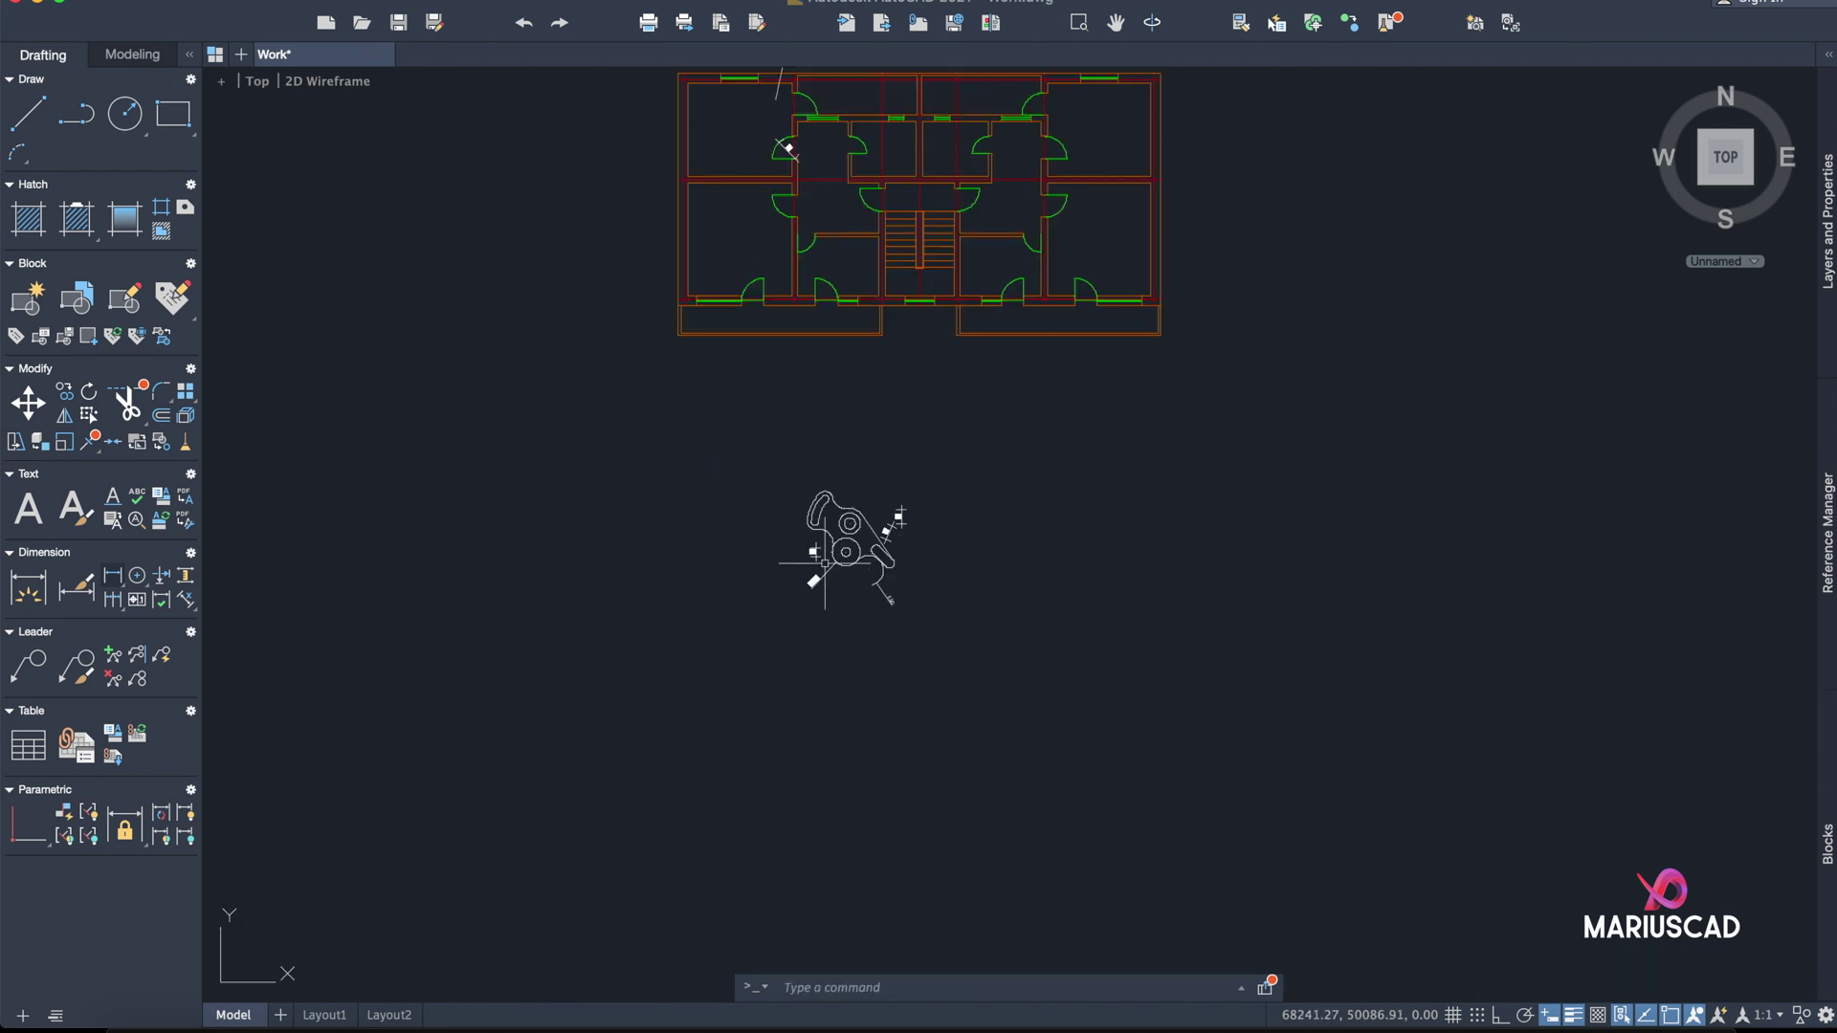
middle_drag(757, 308, 771, 489)
scroll(772, 478, up, 10)
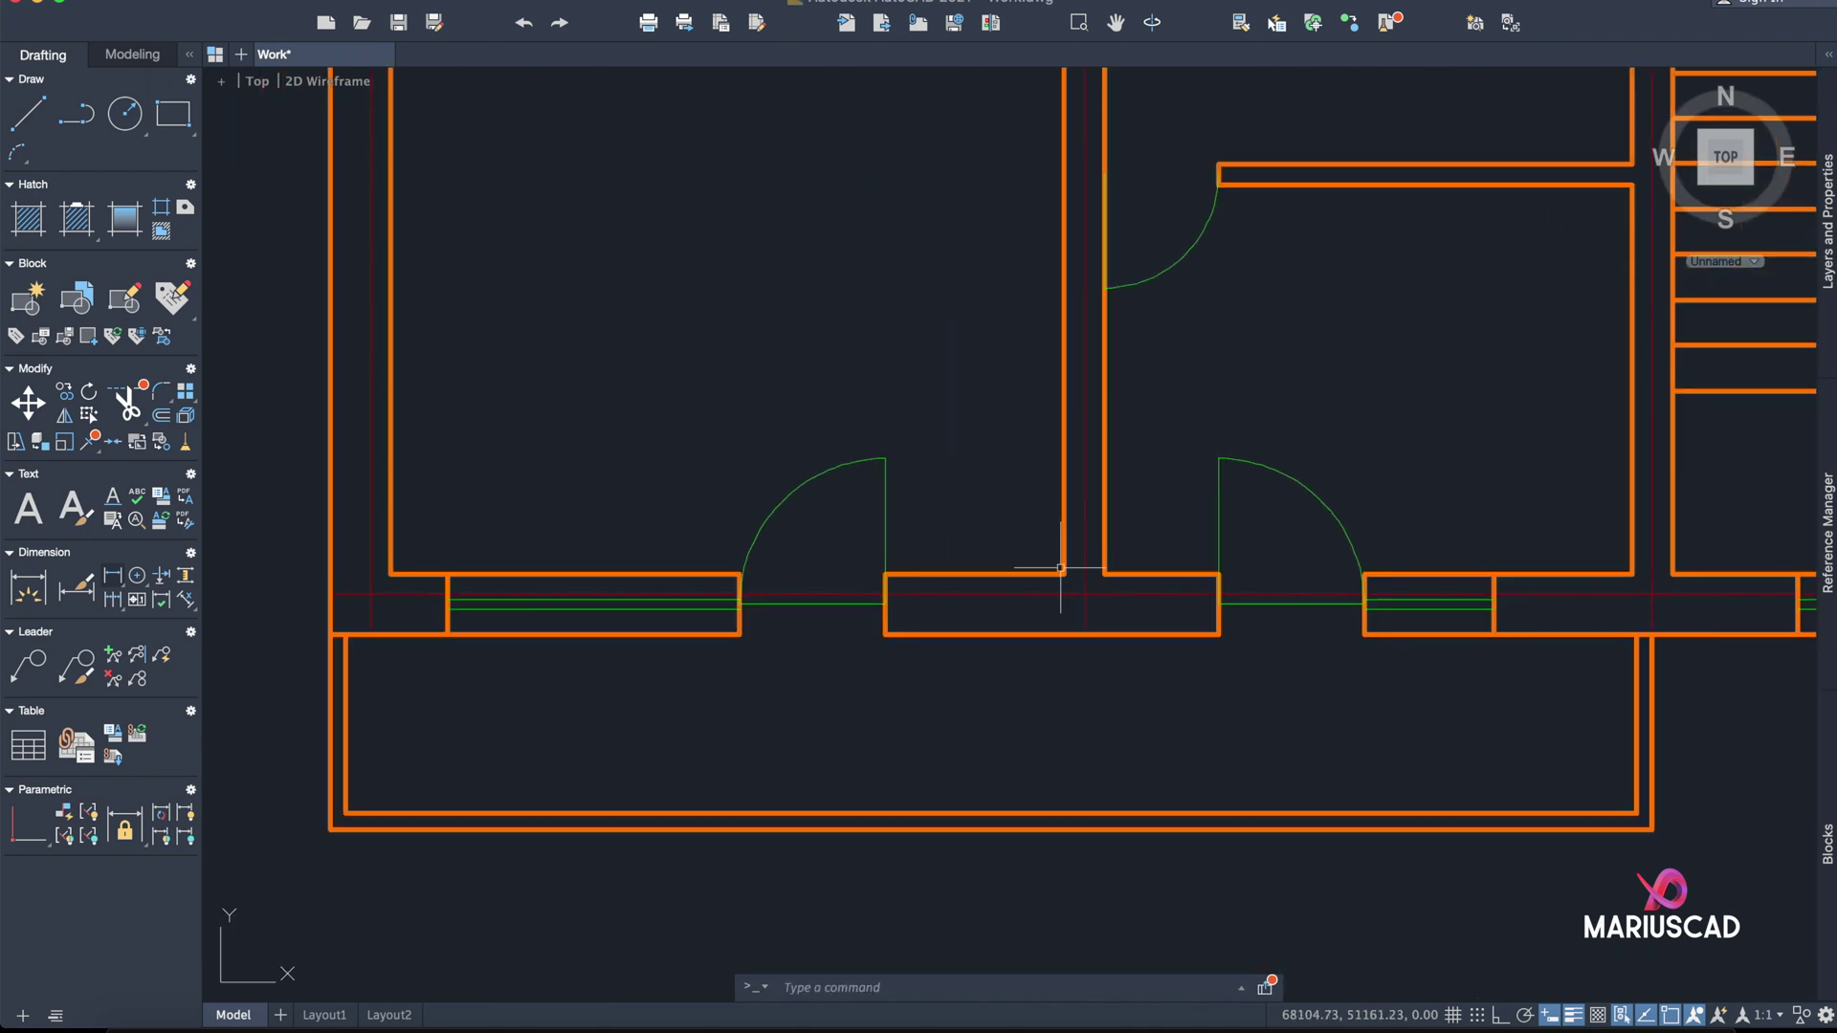
click(29, 589)
click(1066, 524)
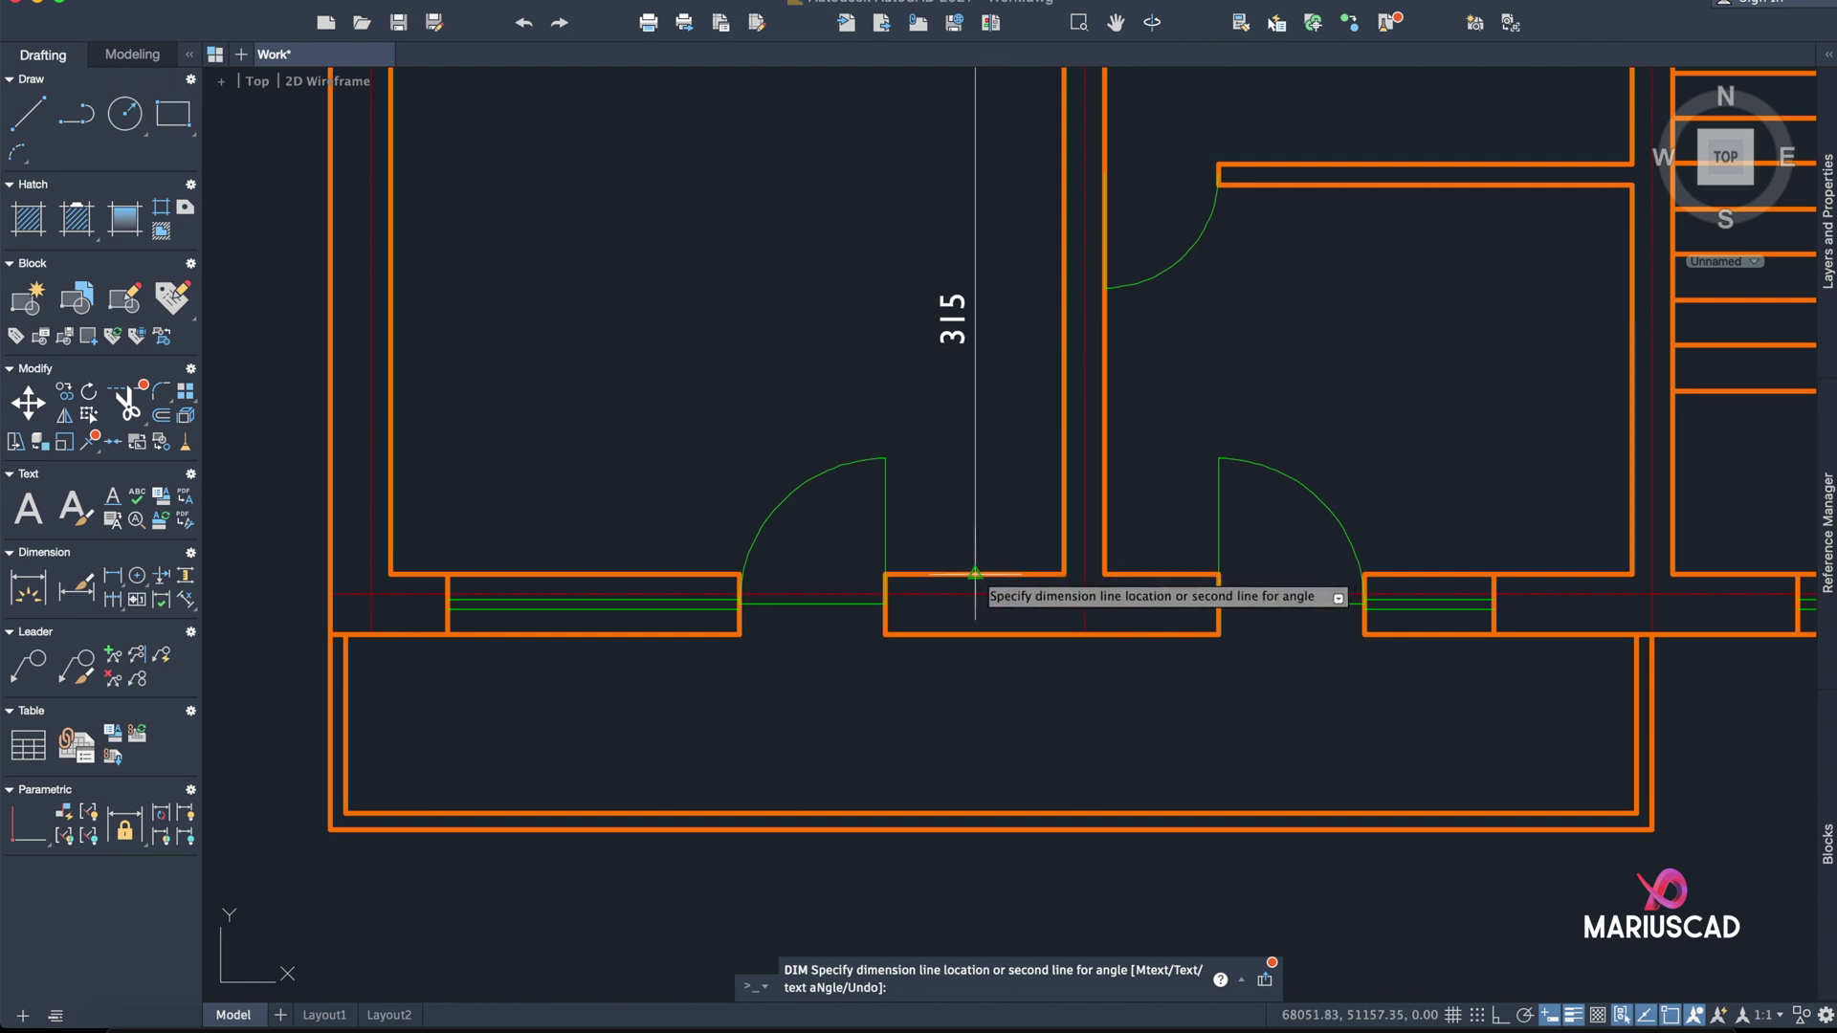
click(989, 574)
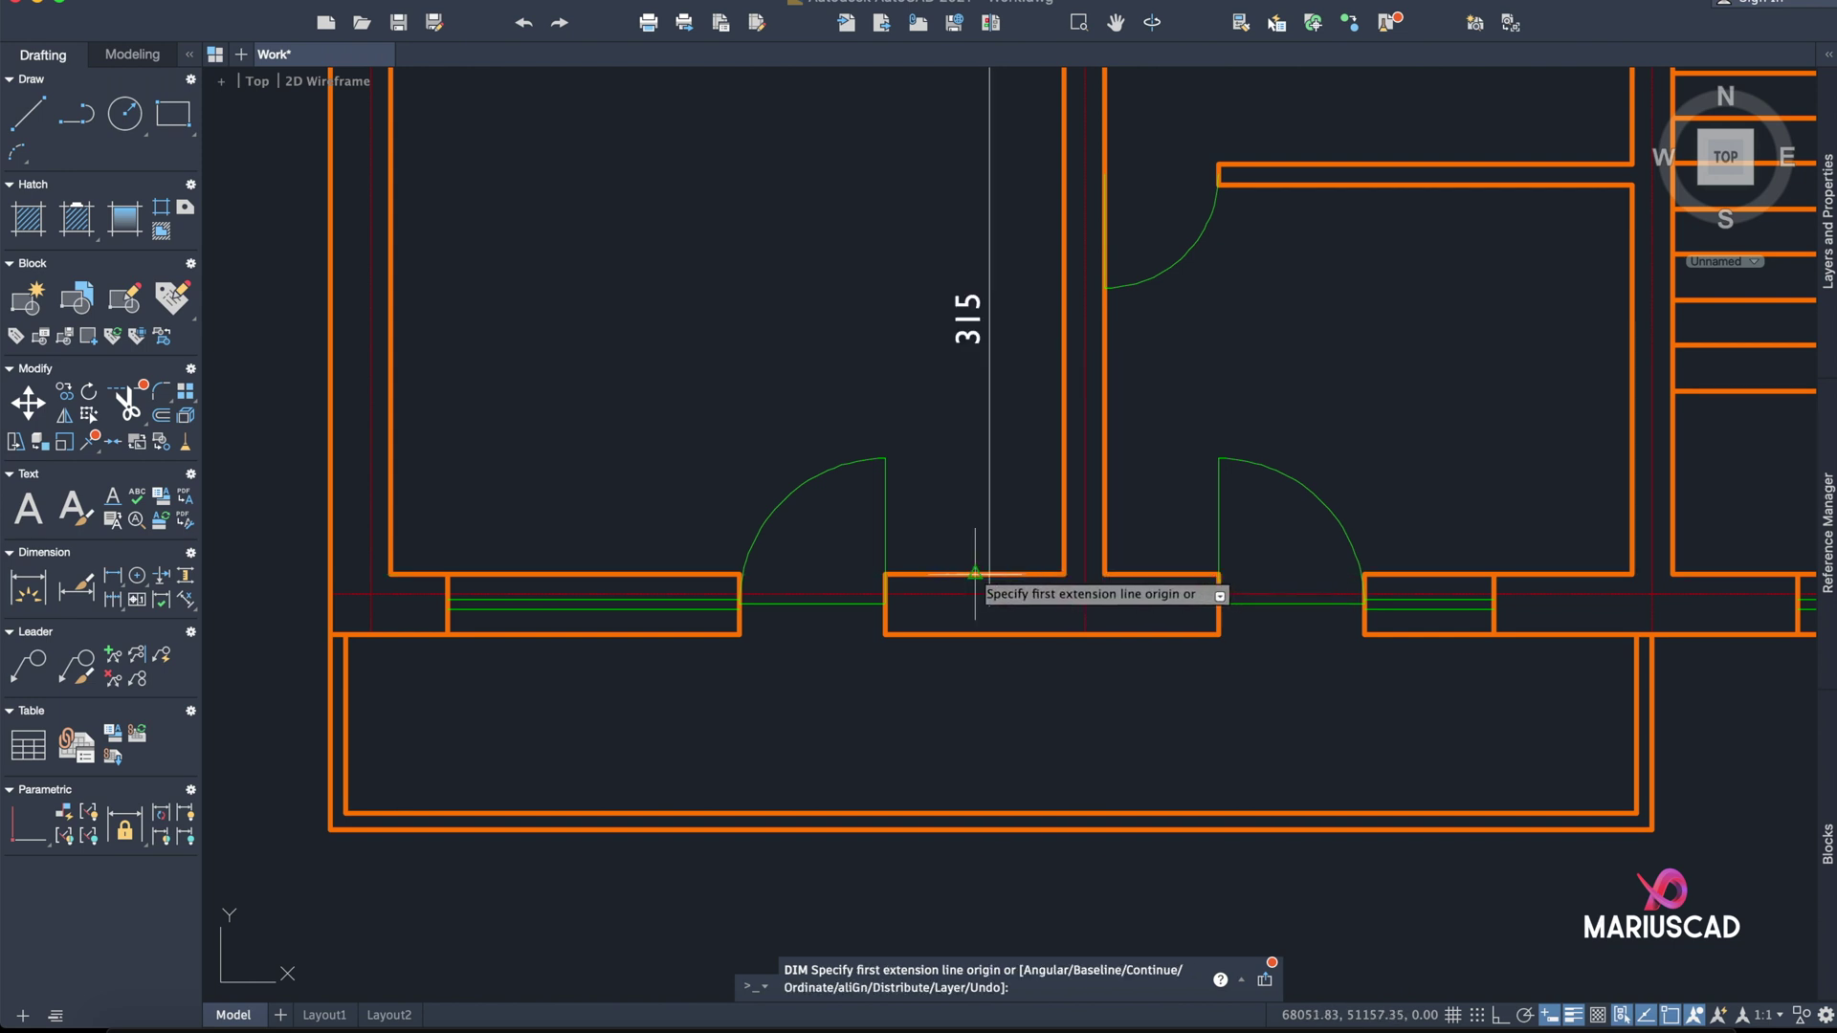
key(Escape)
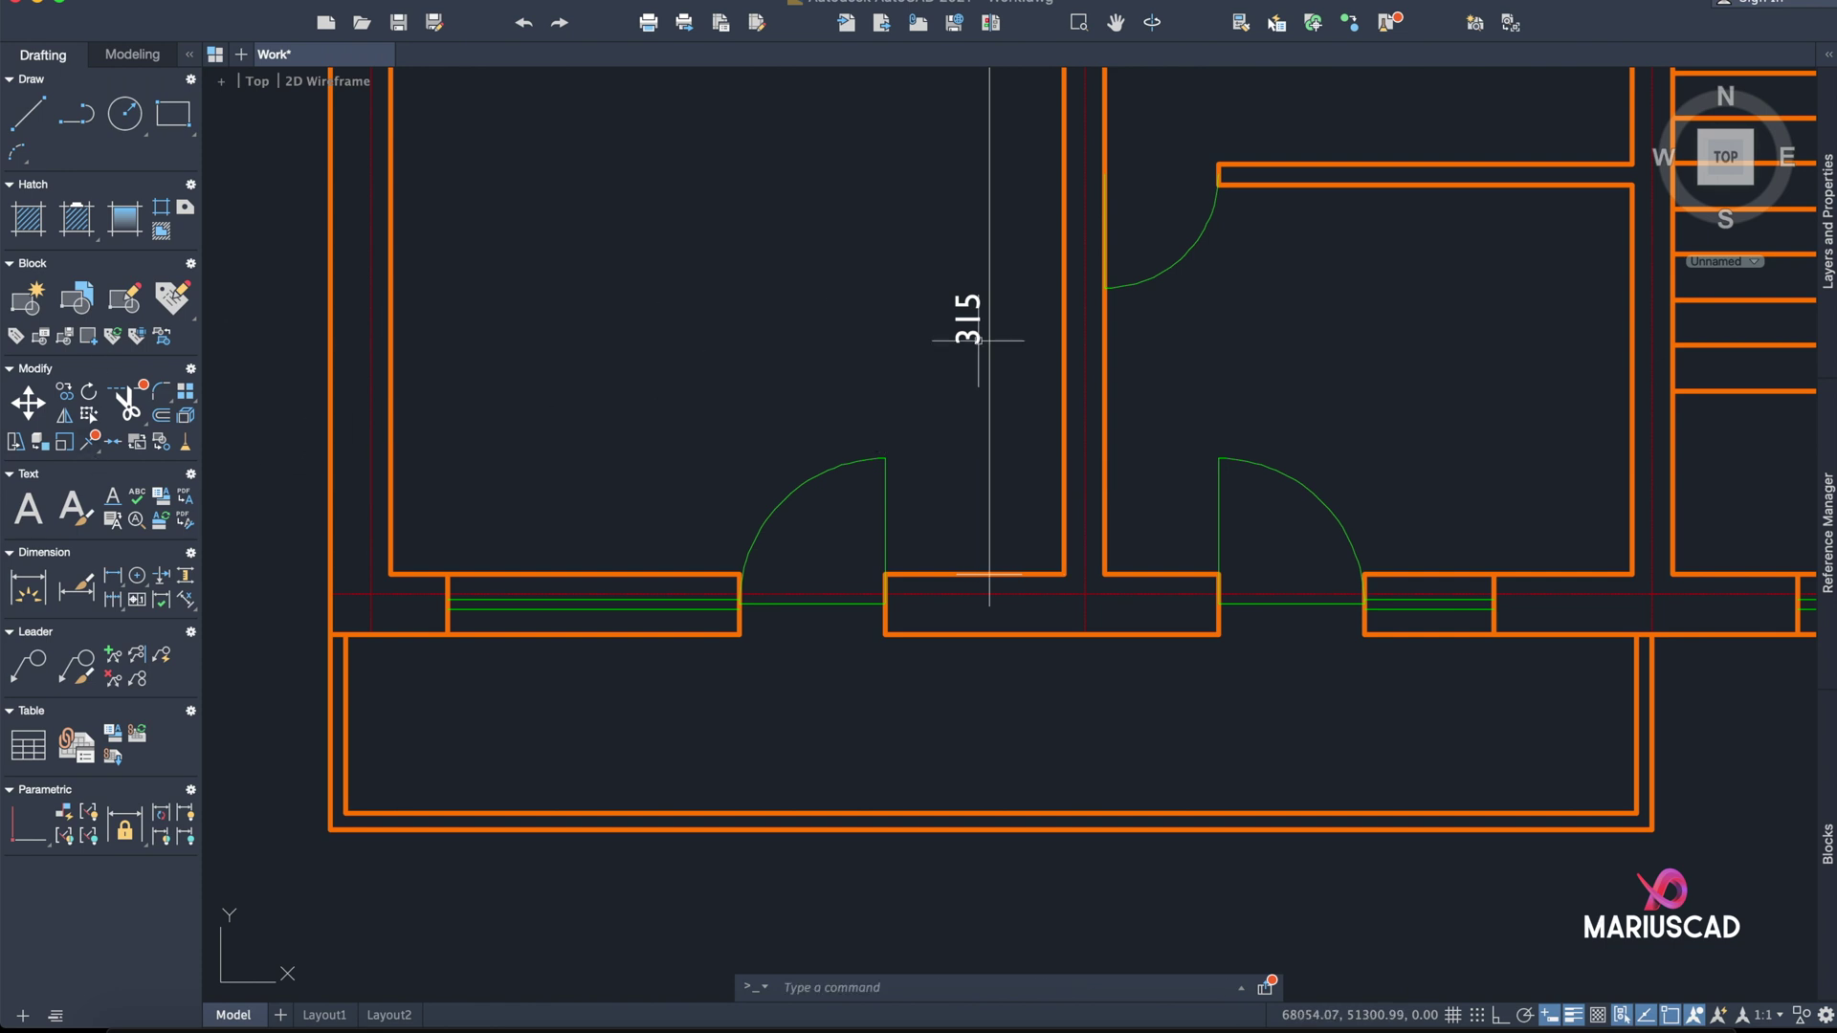
- Select the stray 315 dimension to remove it
click(1013, 337)
click(907, 273)
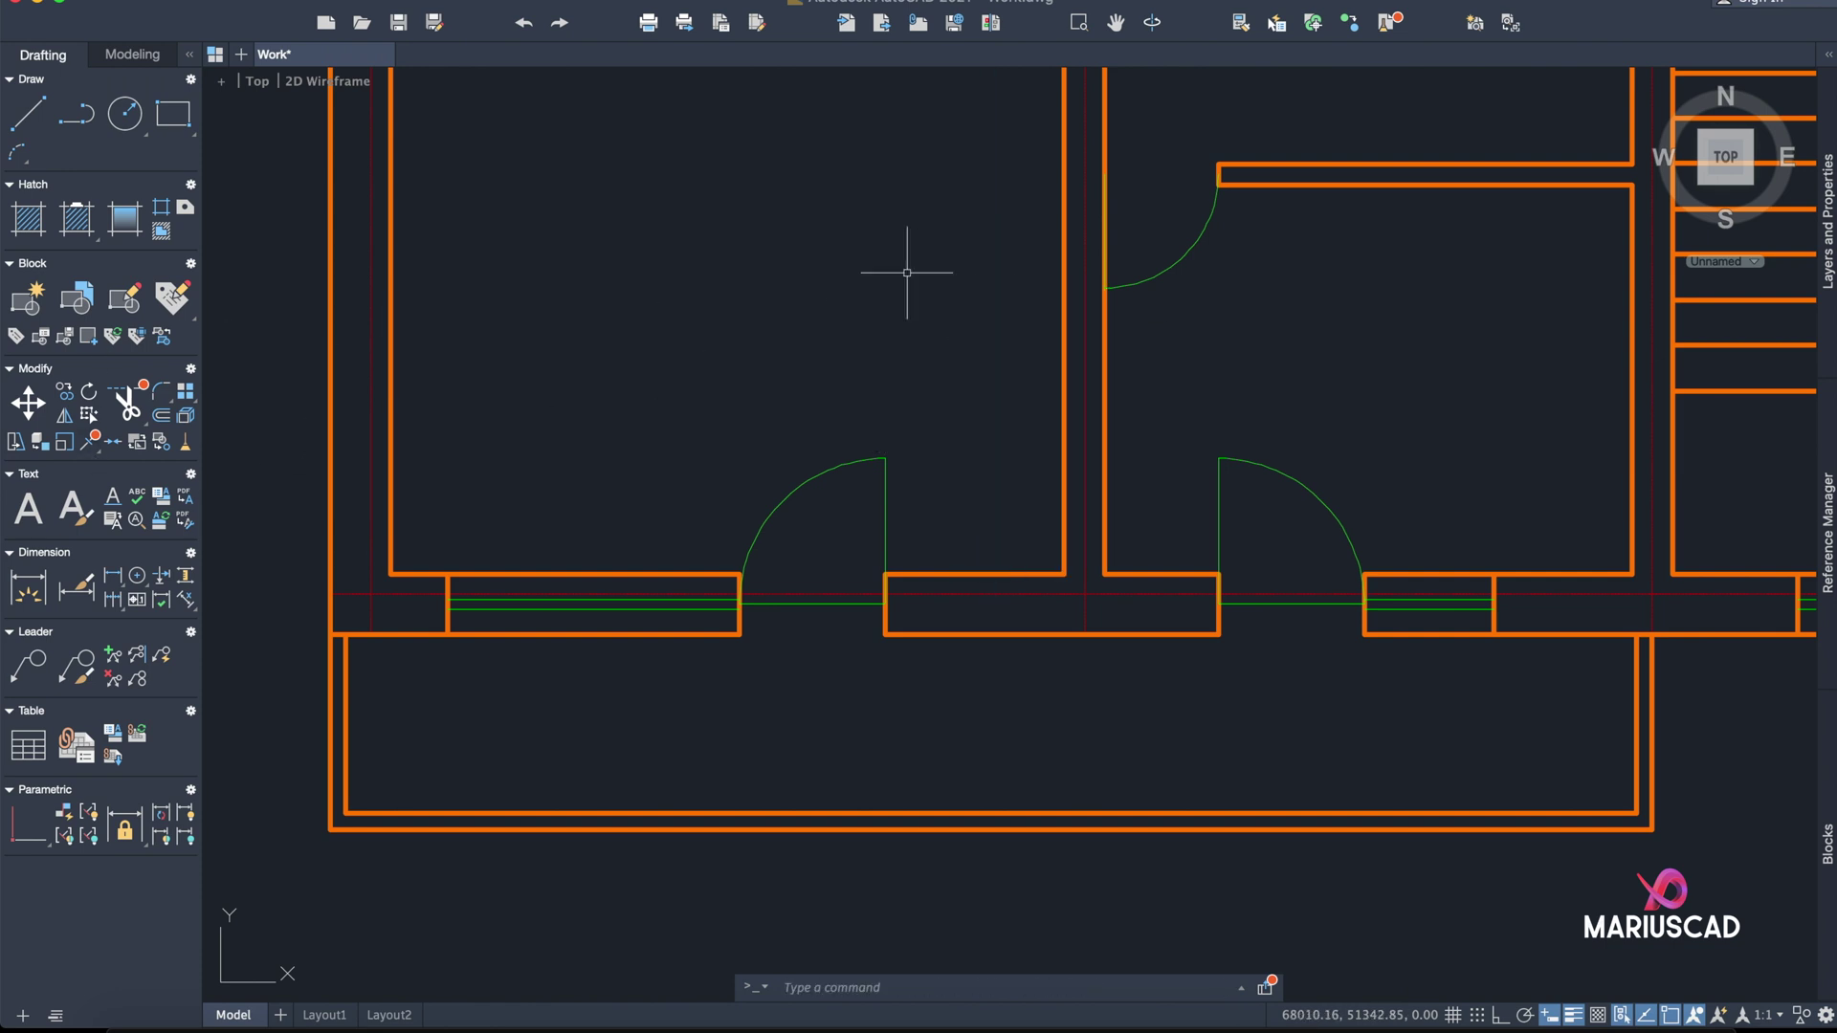
scroll(907, 272, down, 5)
scroll(899, 406, up, 3)
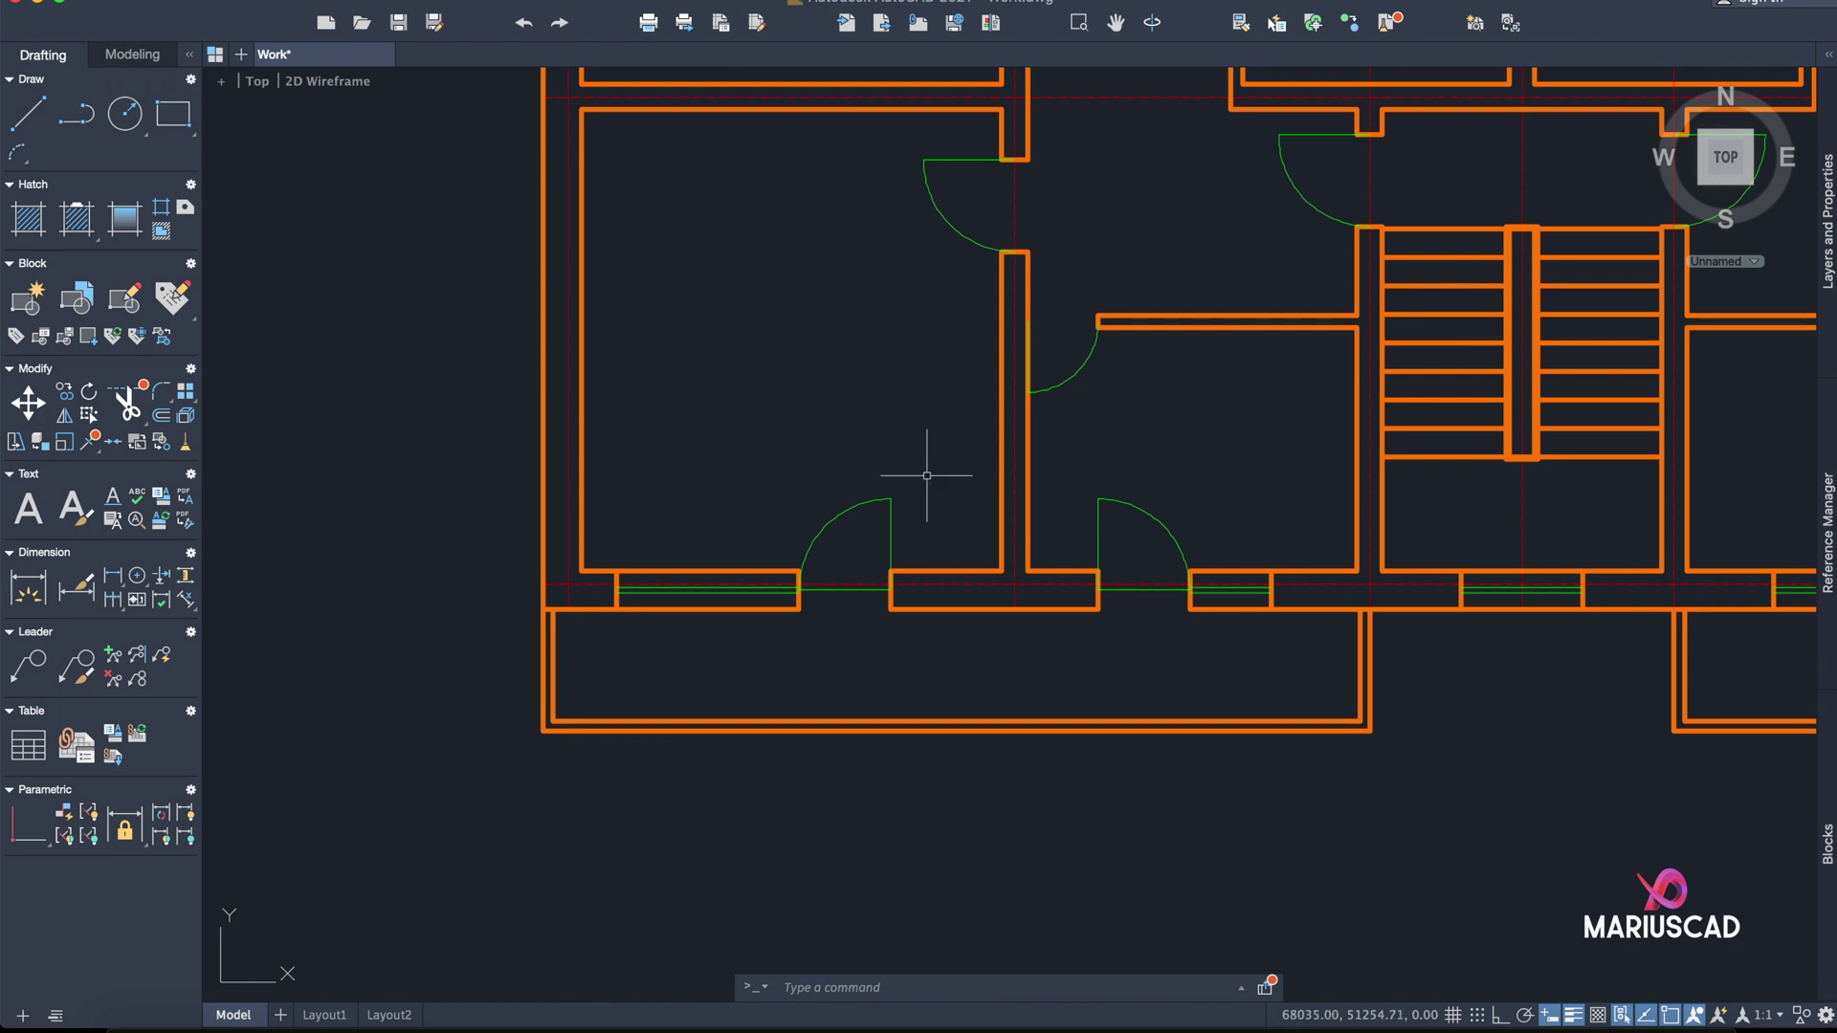
scroll(994, 549, down, 4)
scroll(984, 533, up, 5)
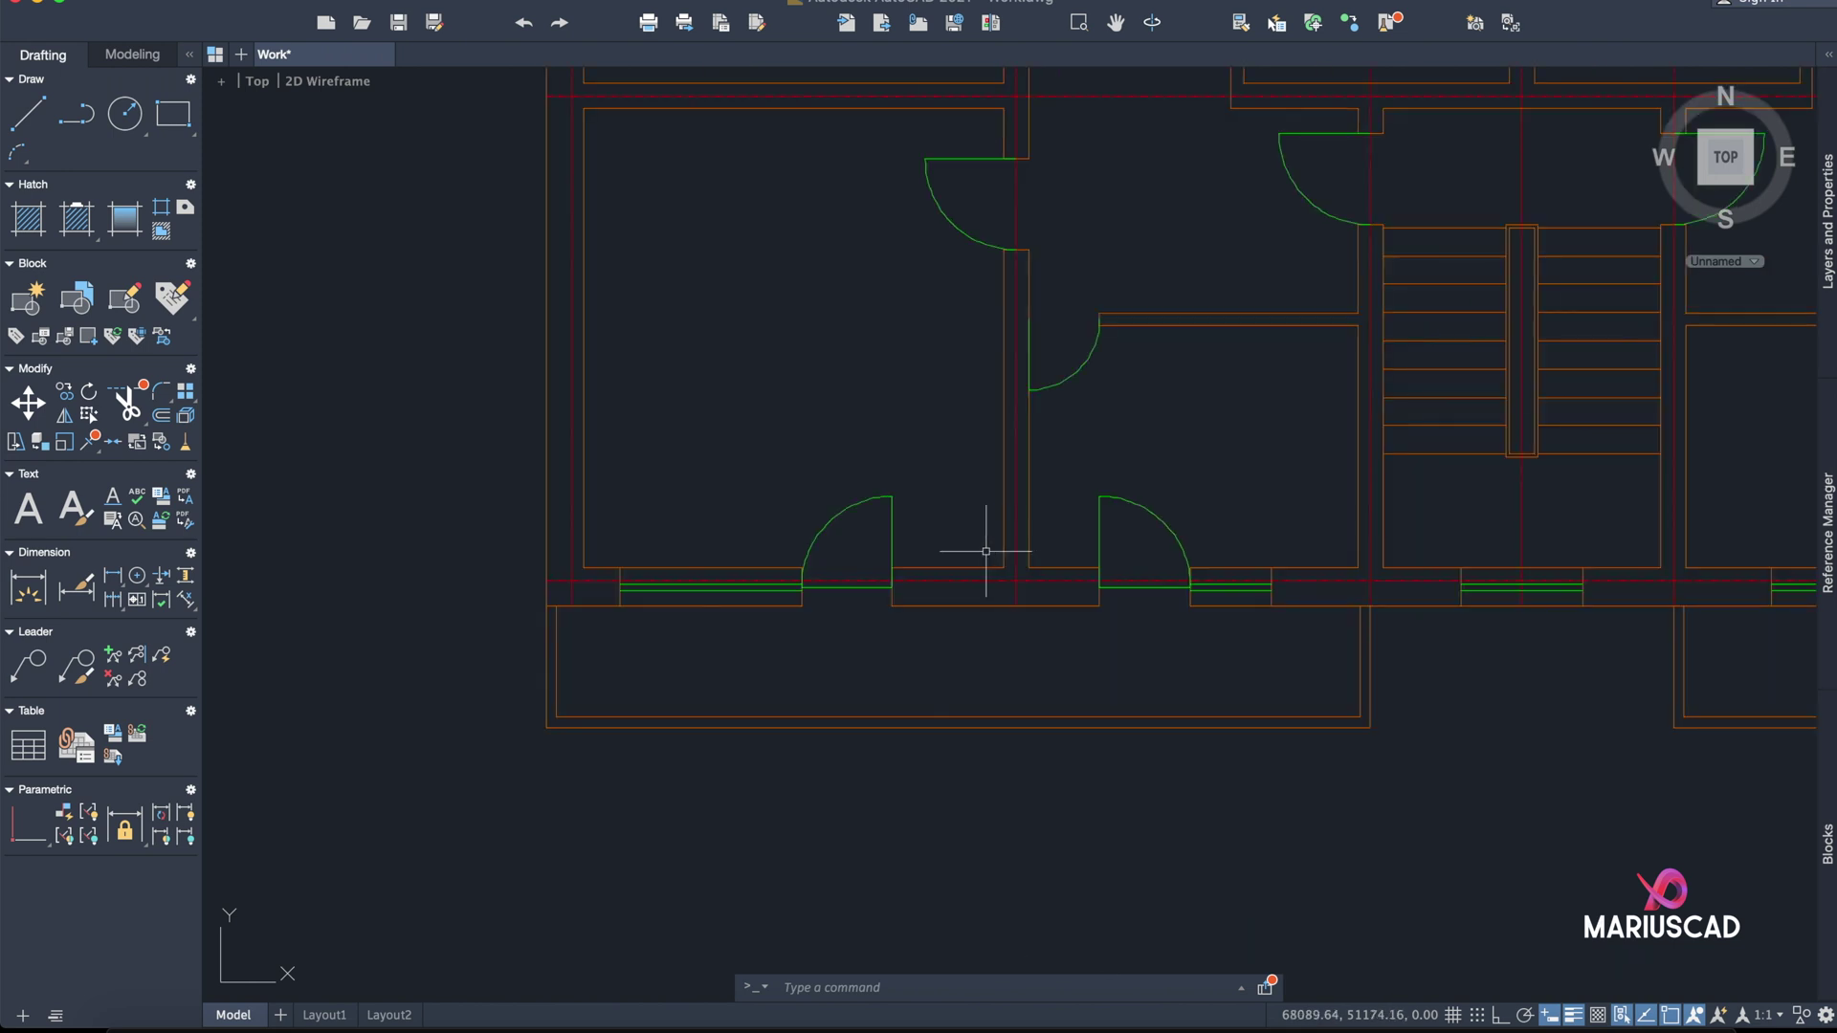
scroll(724, 517, up, 3)
scroll(897, 661, down, 3)
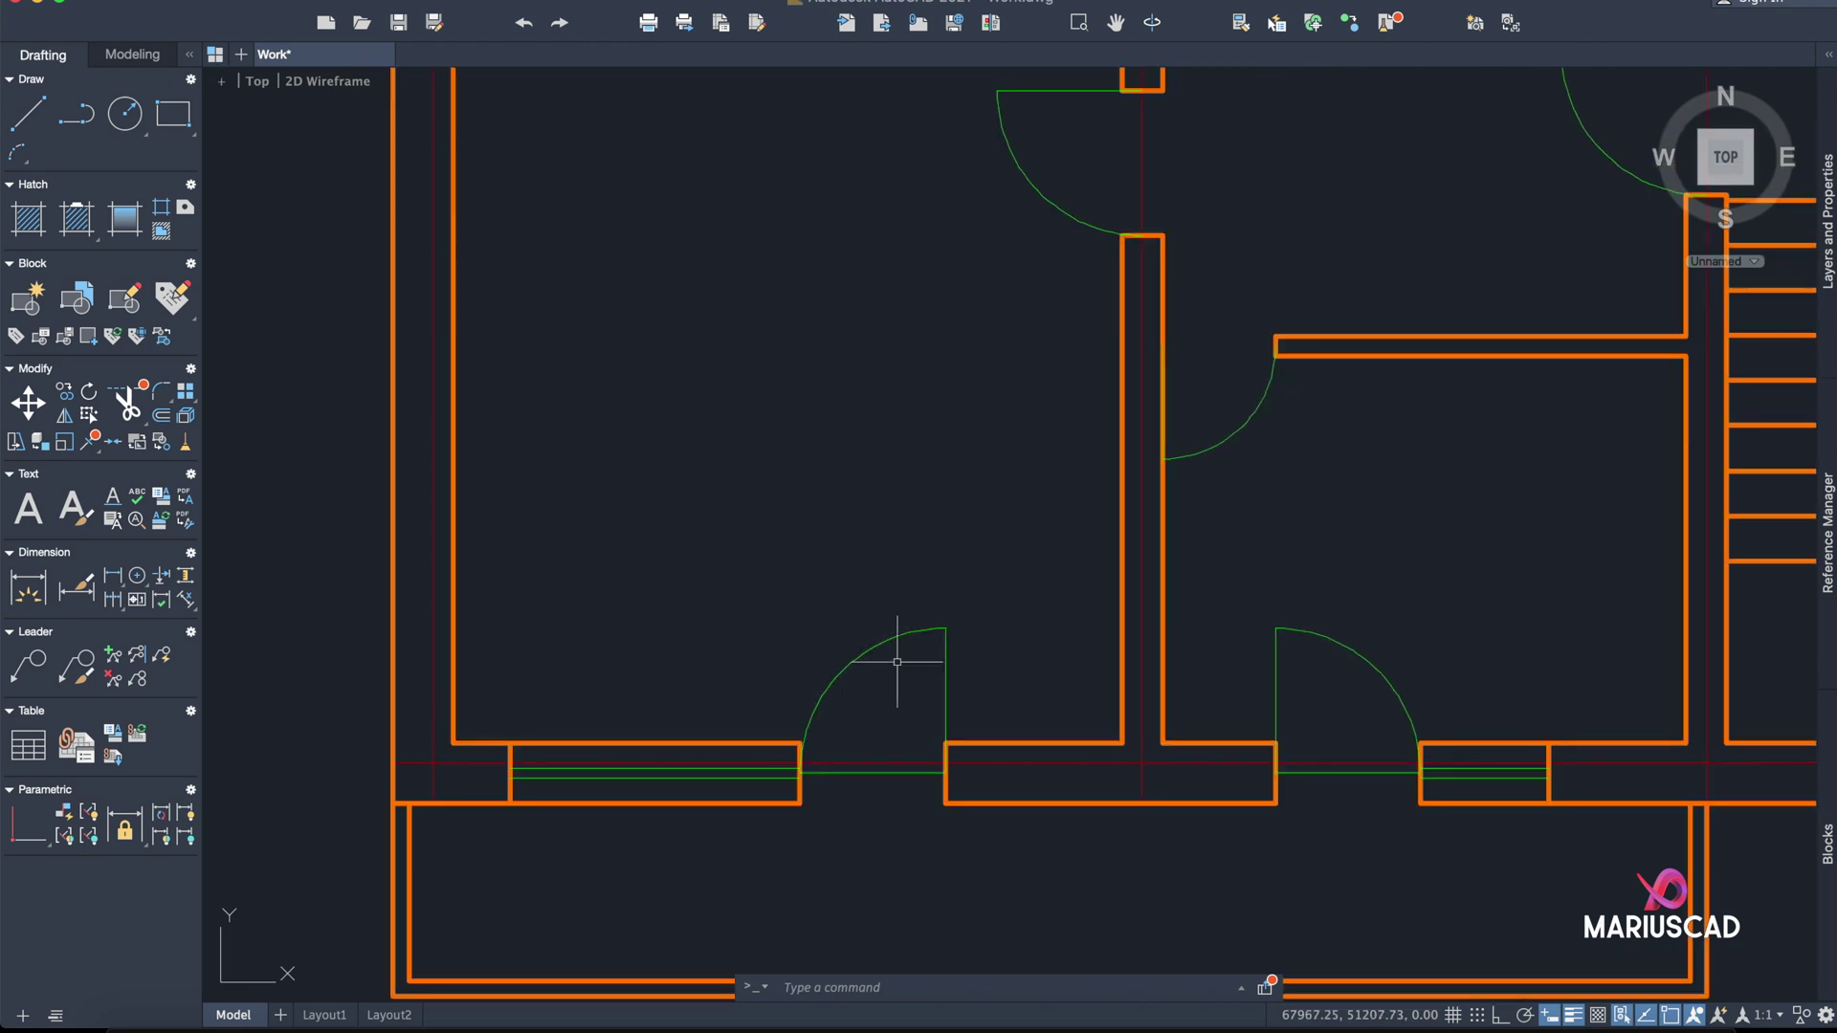
- Dimension the 90° angle where the central wall meets the lower wall
click(27, 587)
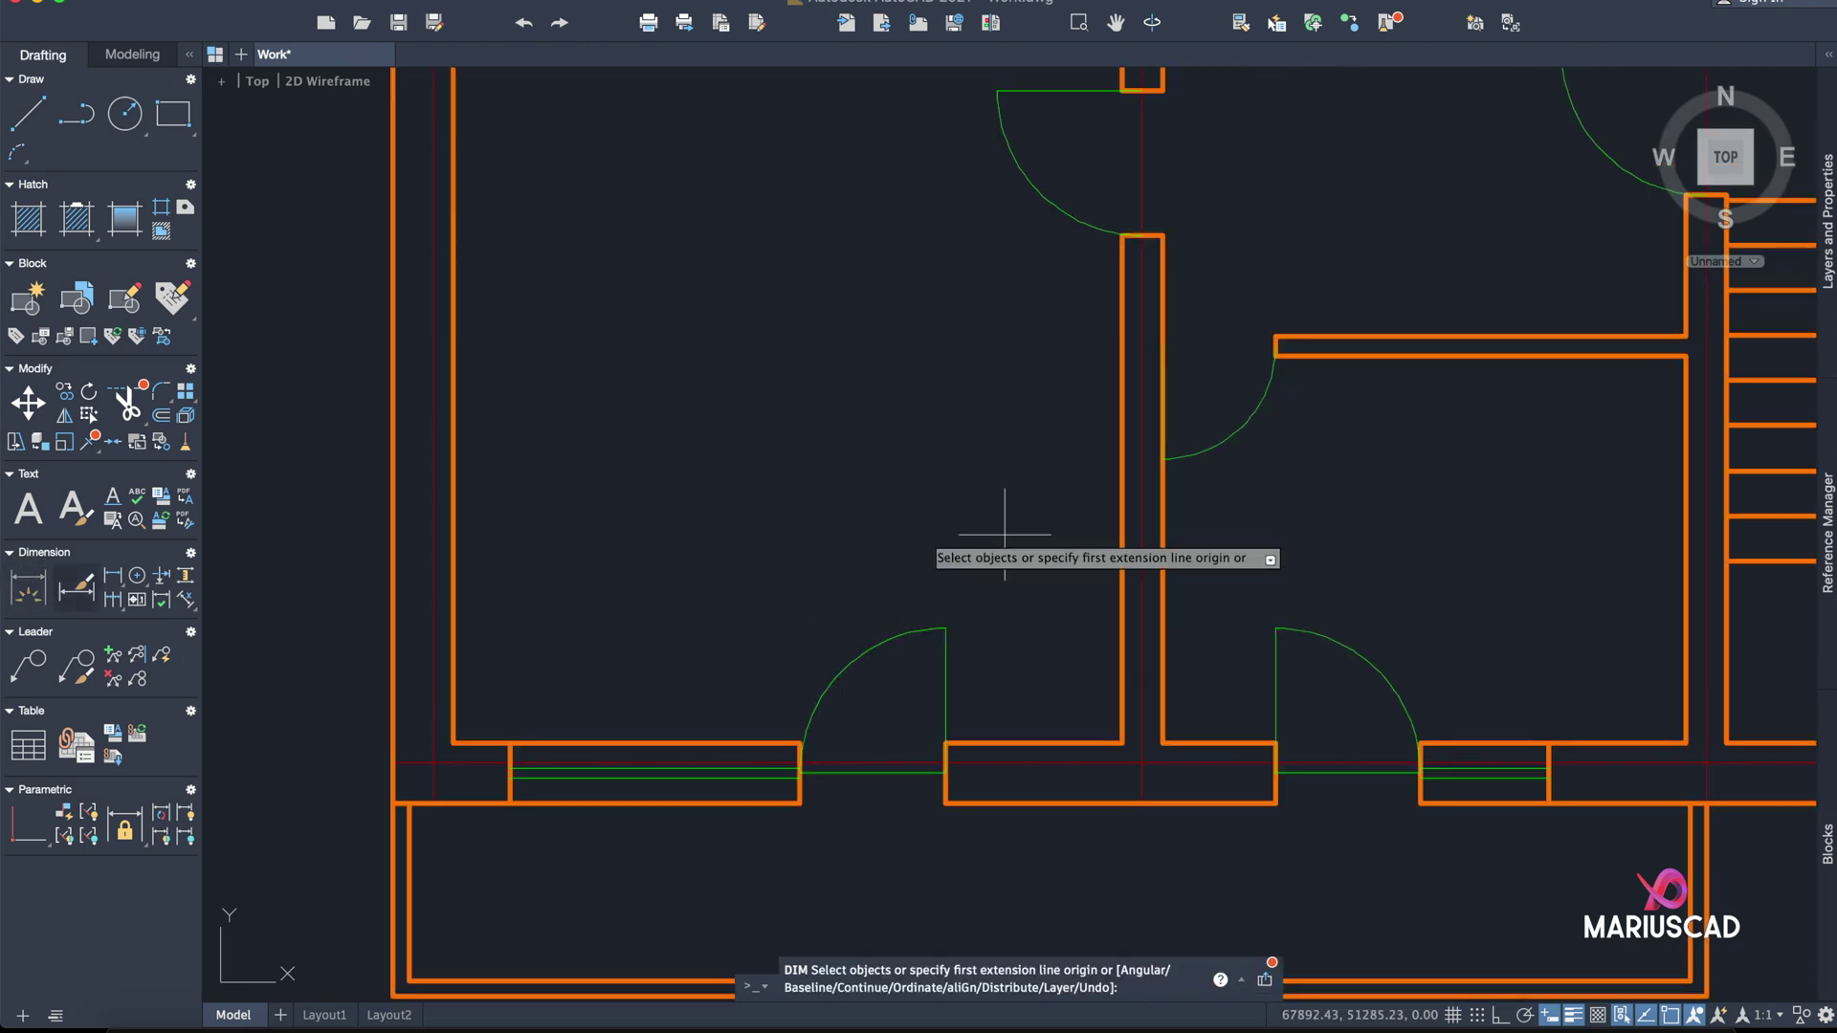
click(1121, 562)
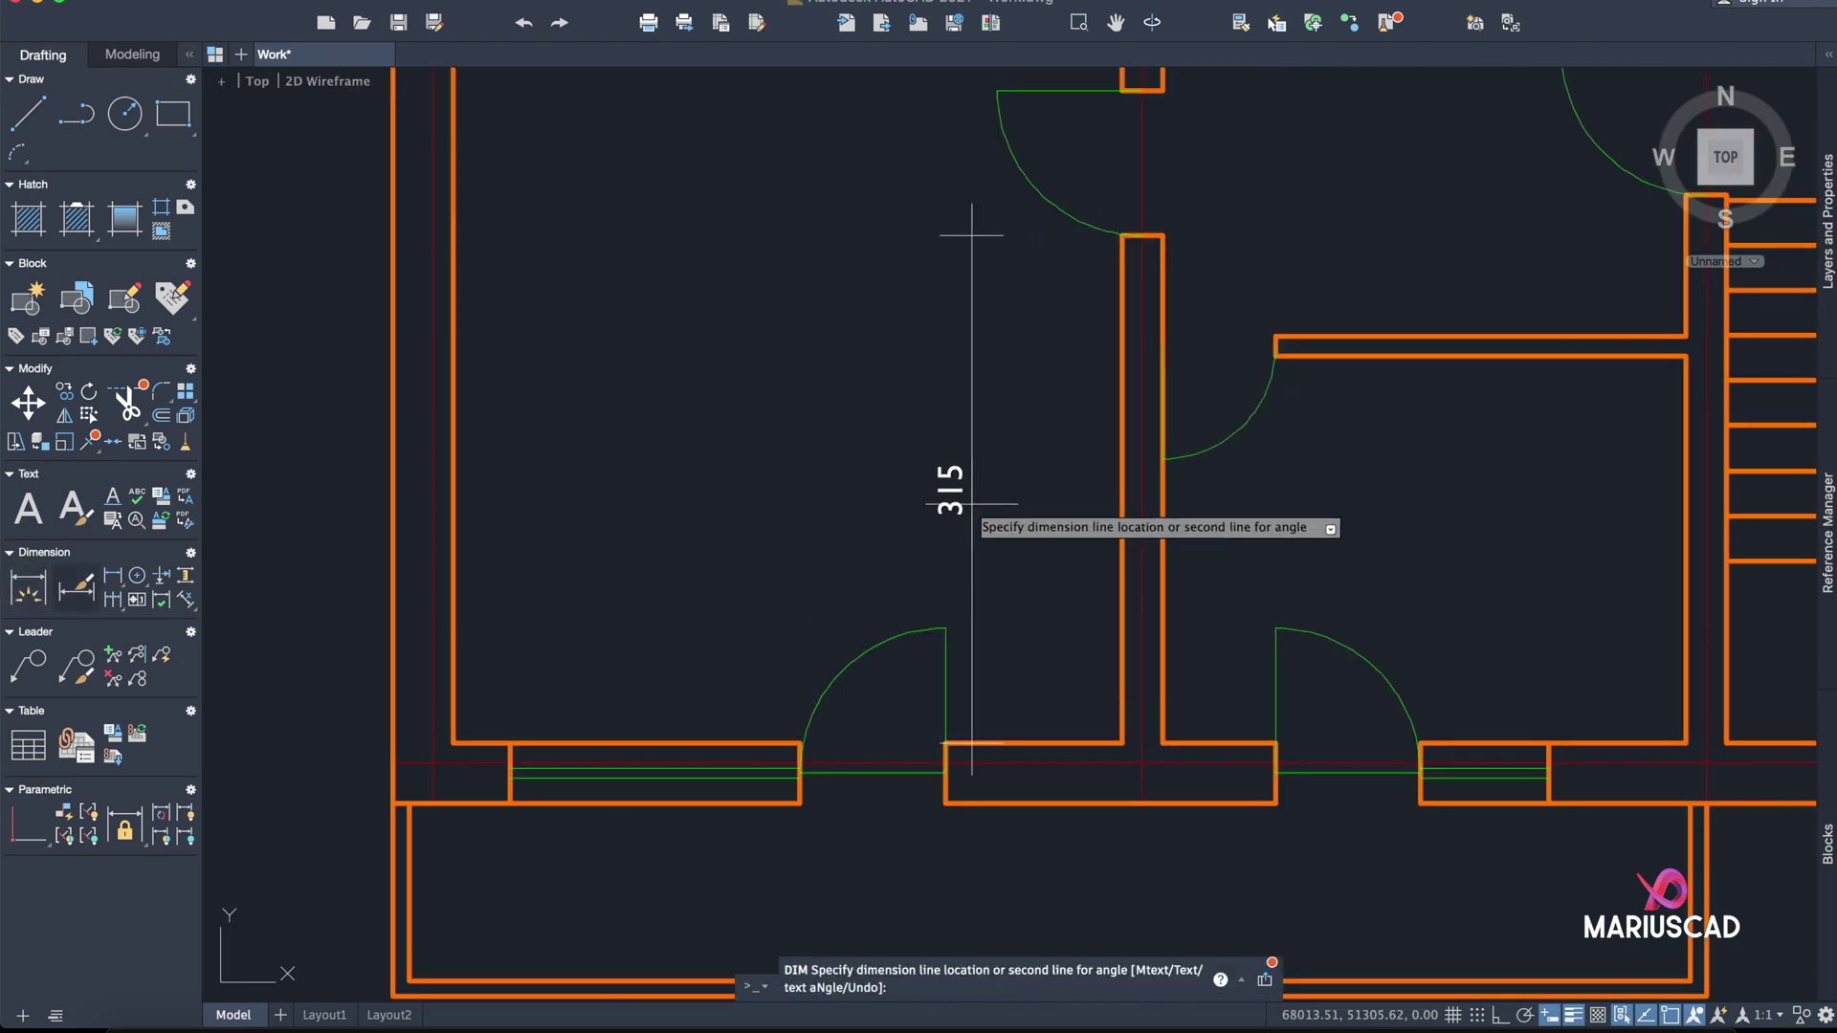
click(1075, 747)
click(1075, 744)
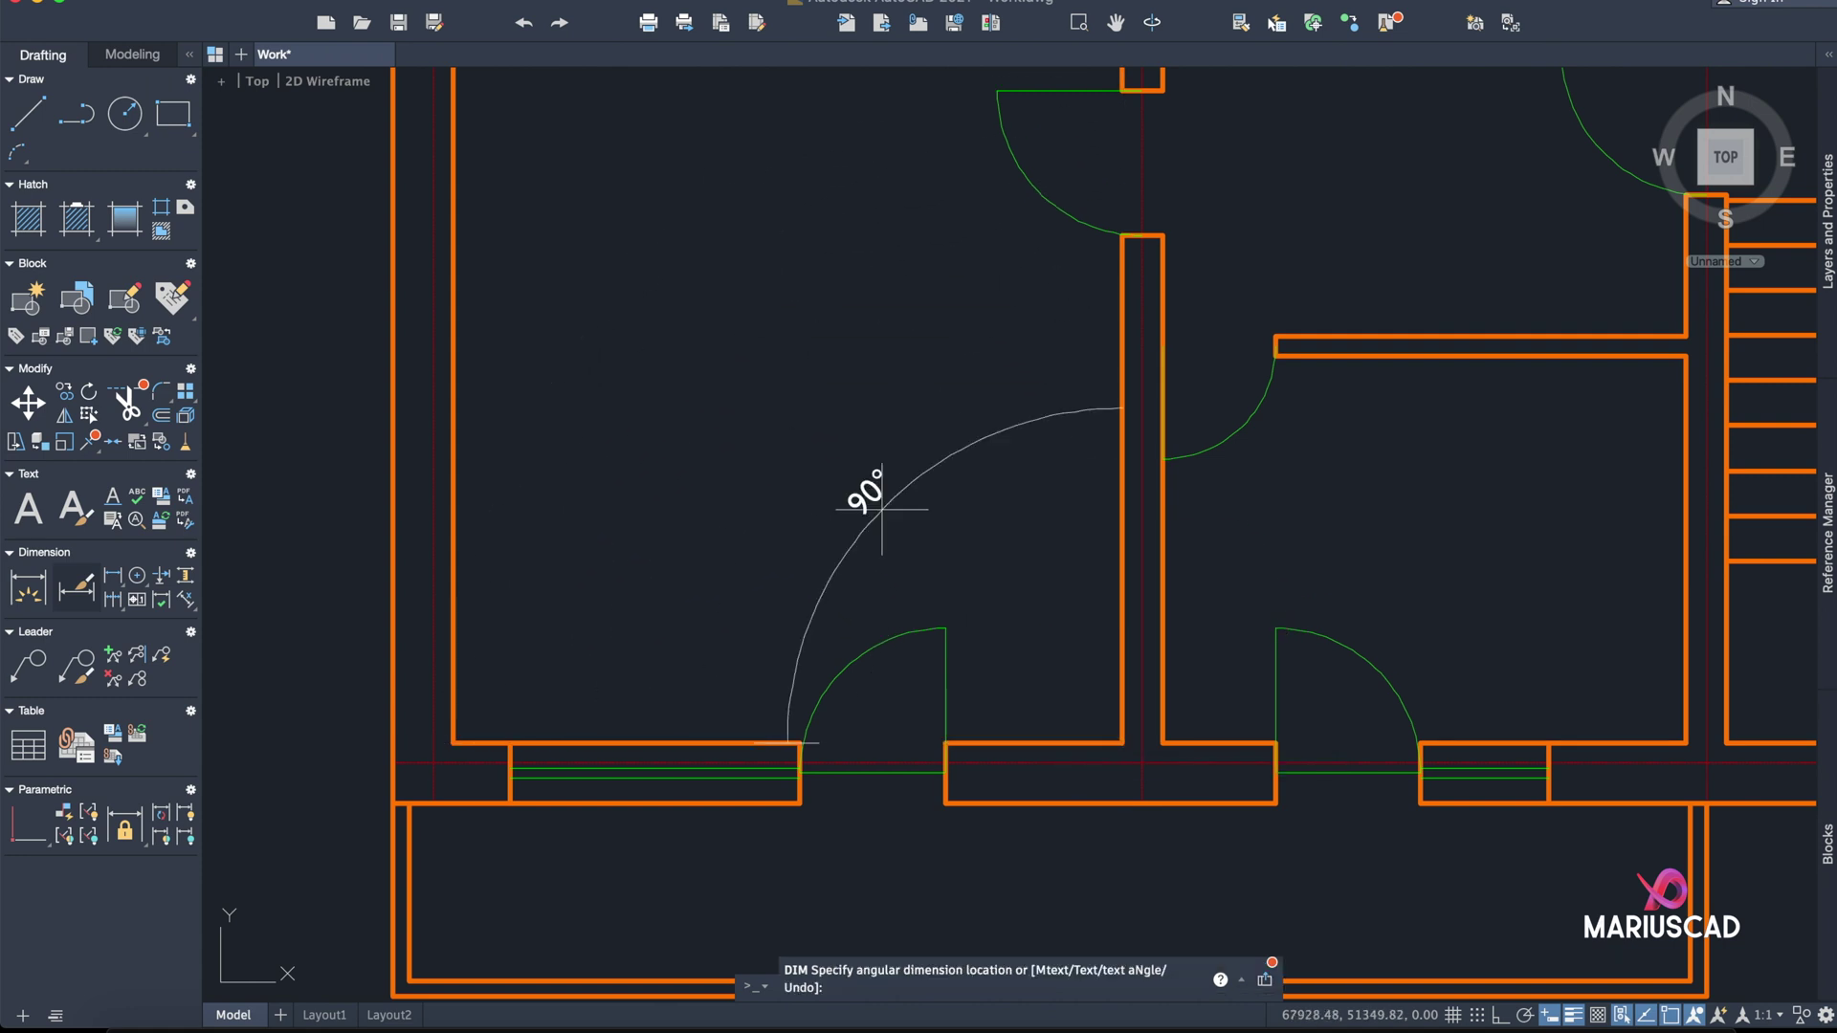
click(1049, 646)
key(Escape)
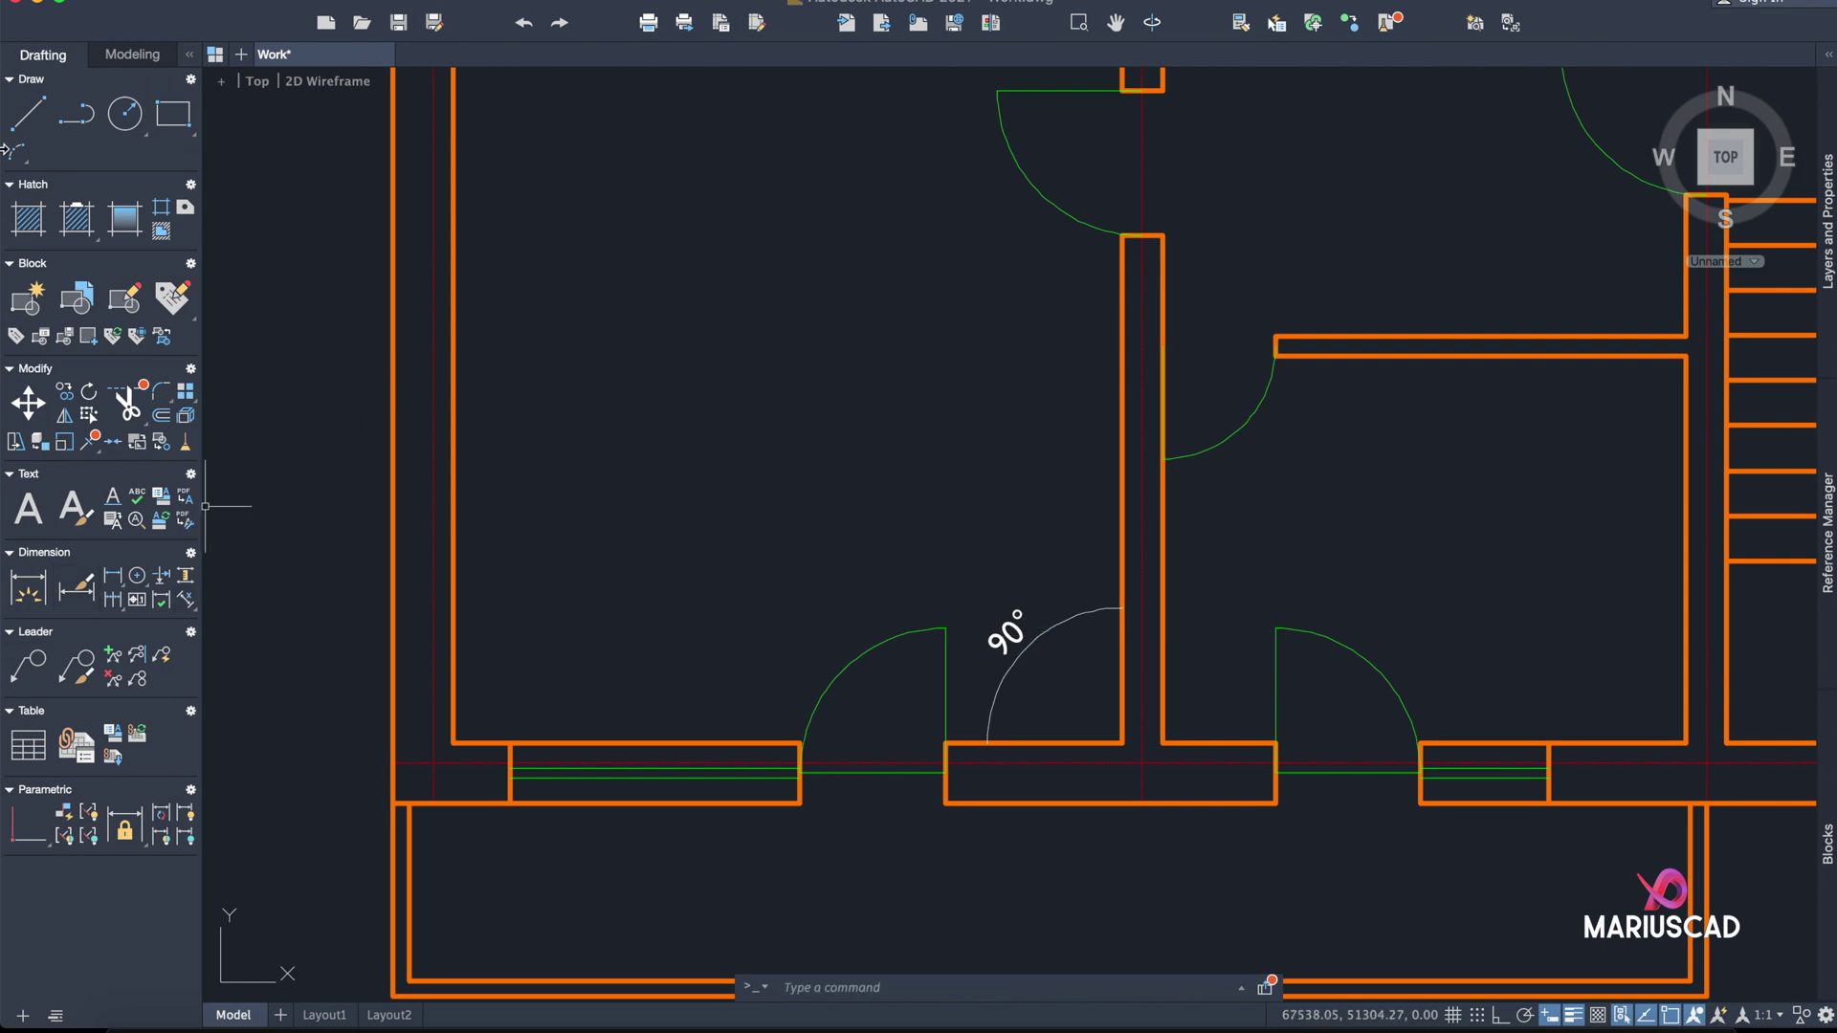
- Draw a diagonal line up and to the right from the room's lower-left corner
click(454, 743)
click(758, 414)
key(Escape)
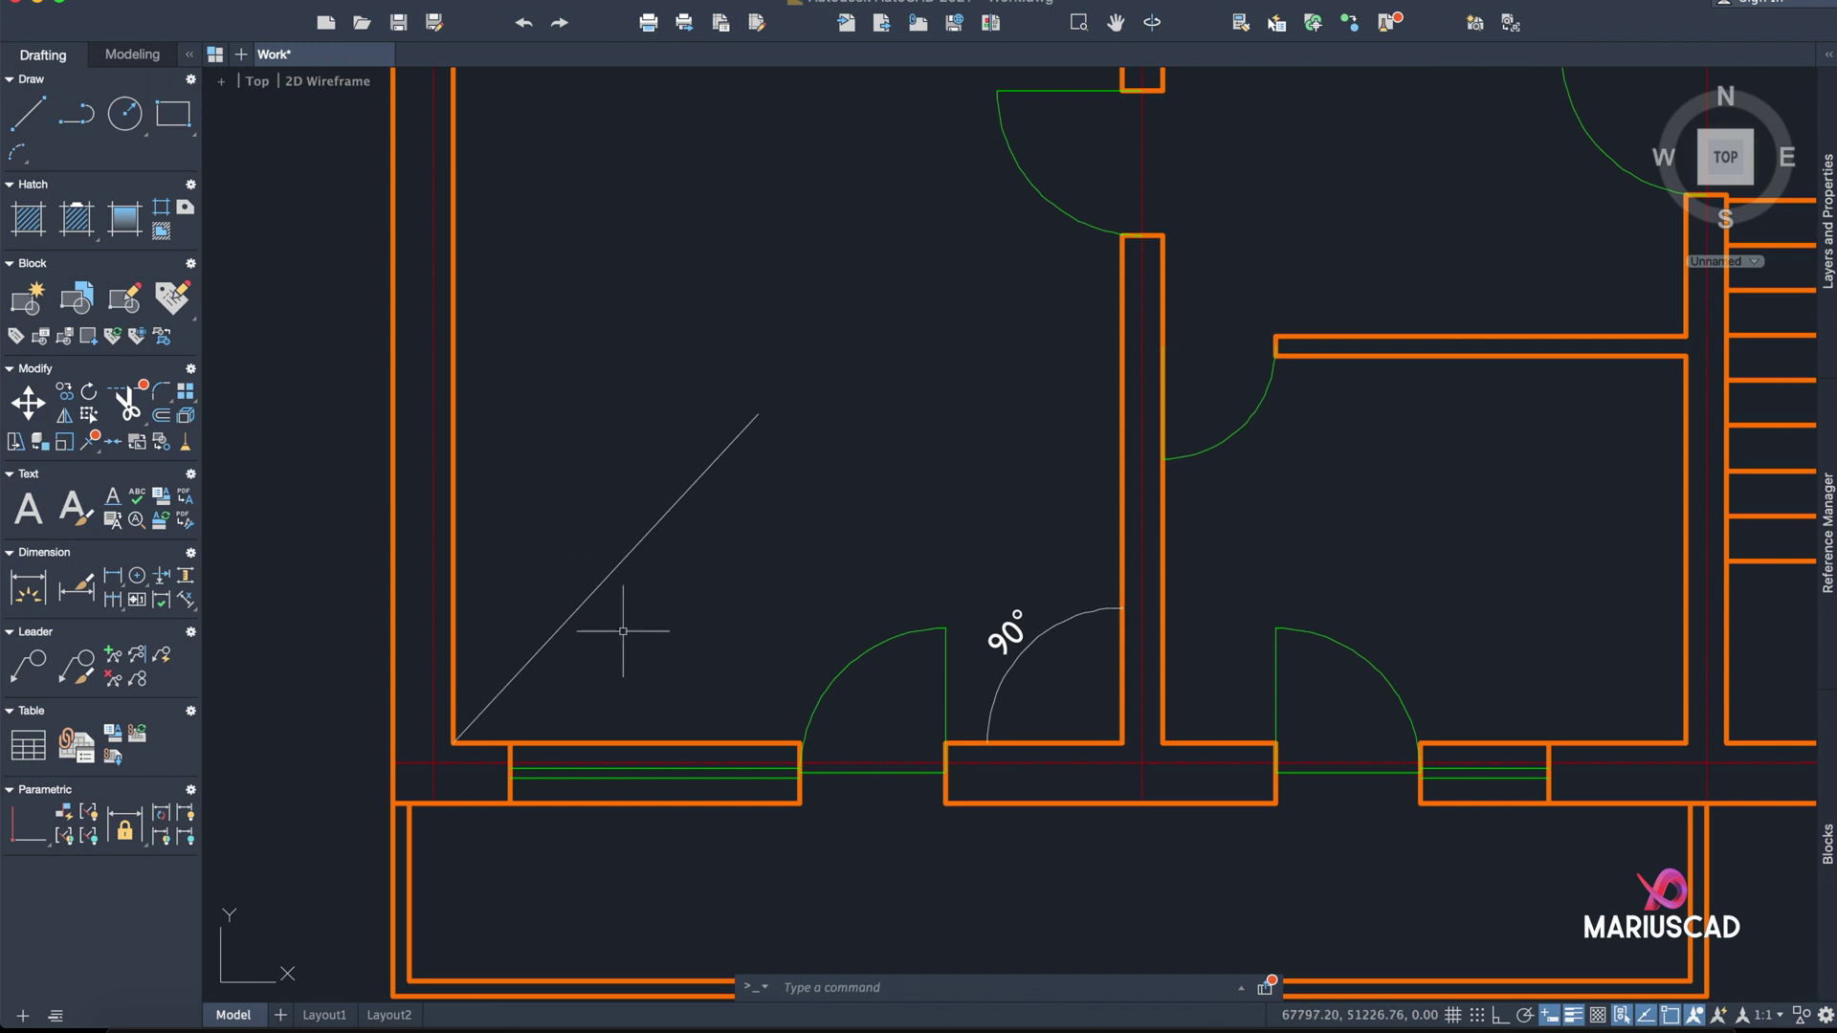
middle_drag(676, 532, 733, 447)
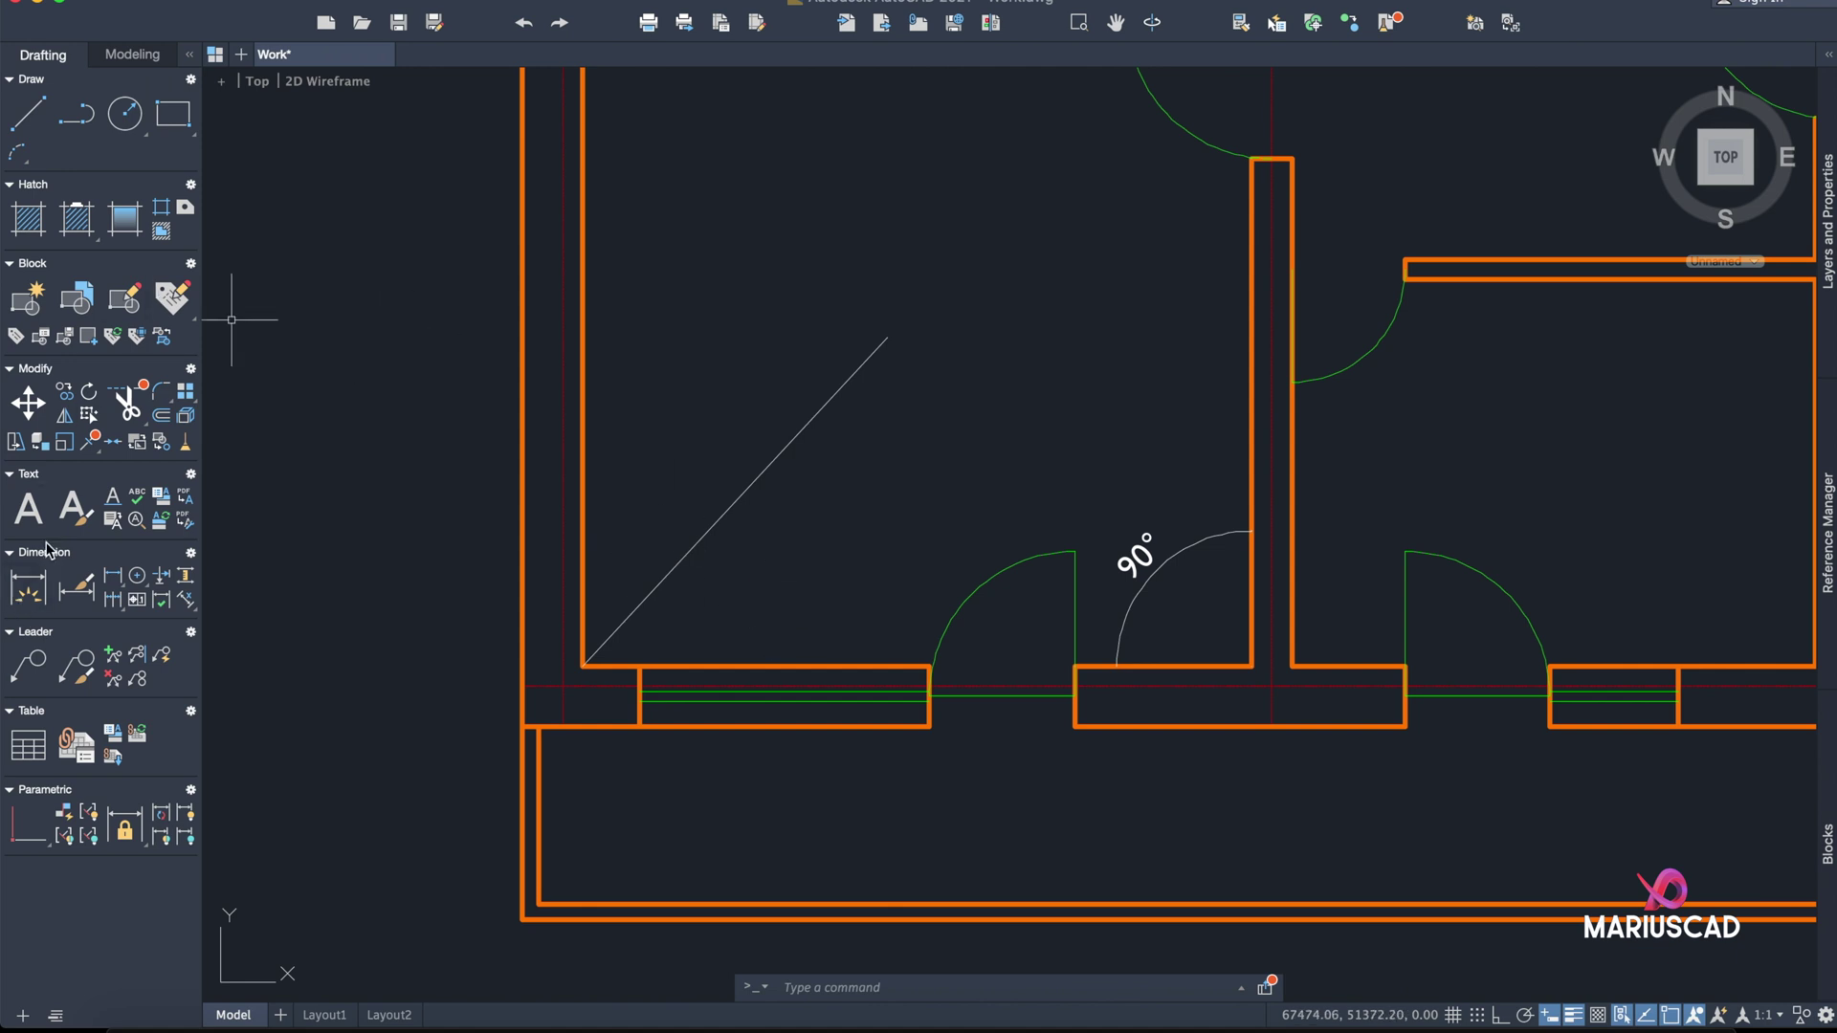
- Add angular dimensions of 43° to the left wall and 47° to the bottom wall
click(25, 598)
click(583, 540)
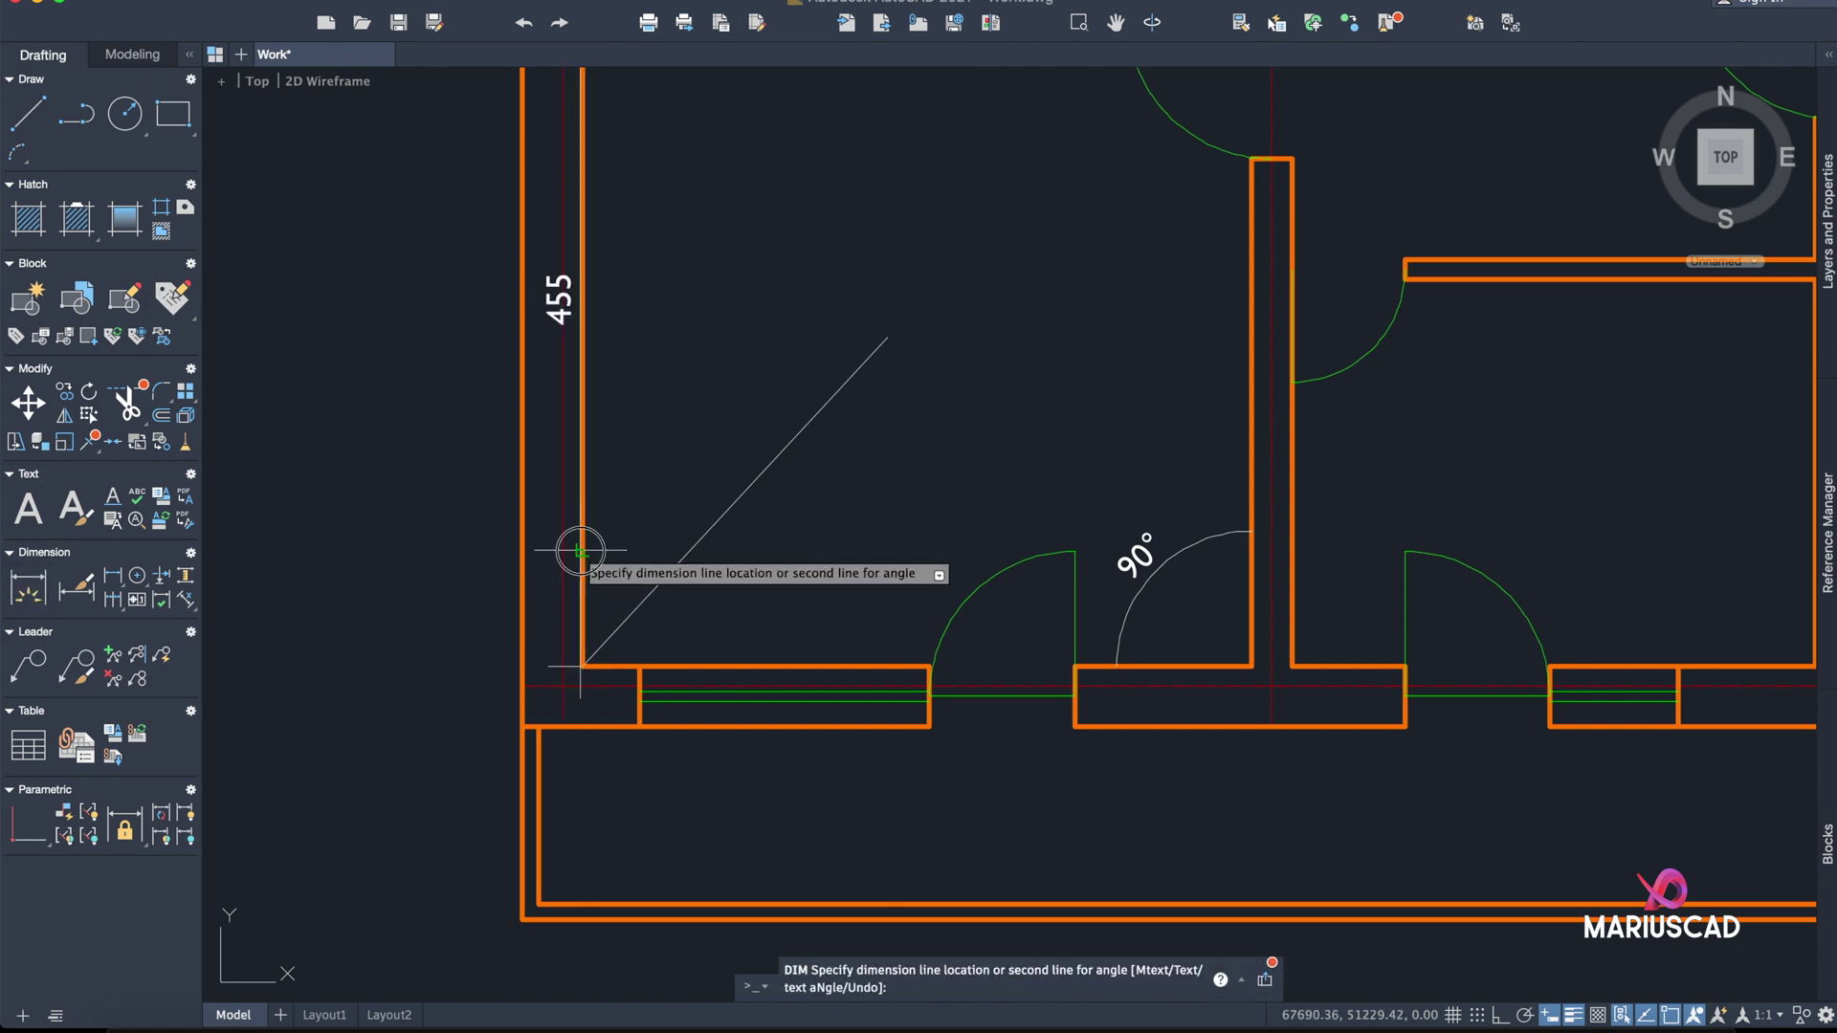
click(673, 560)
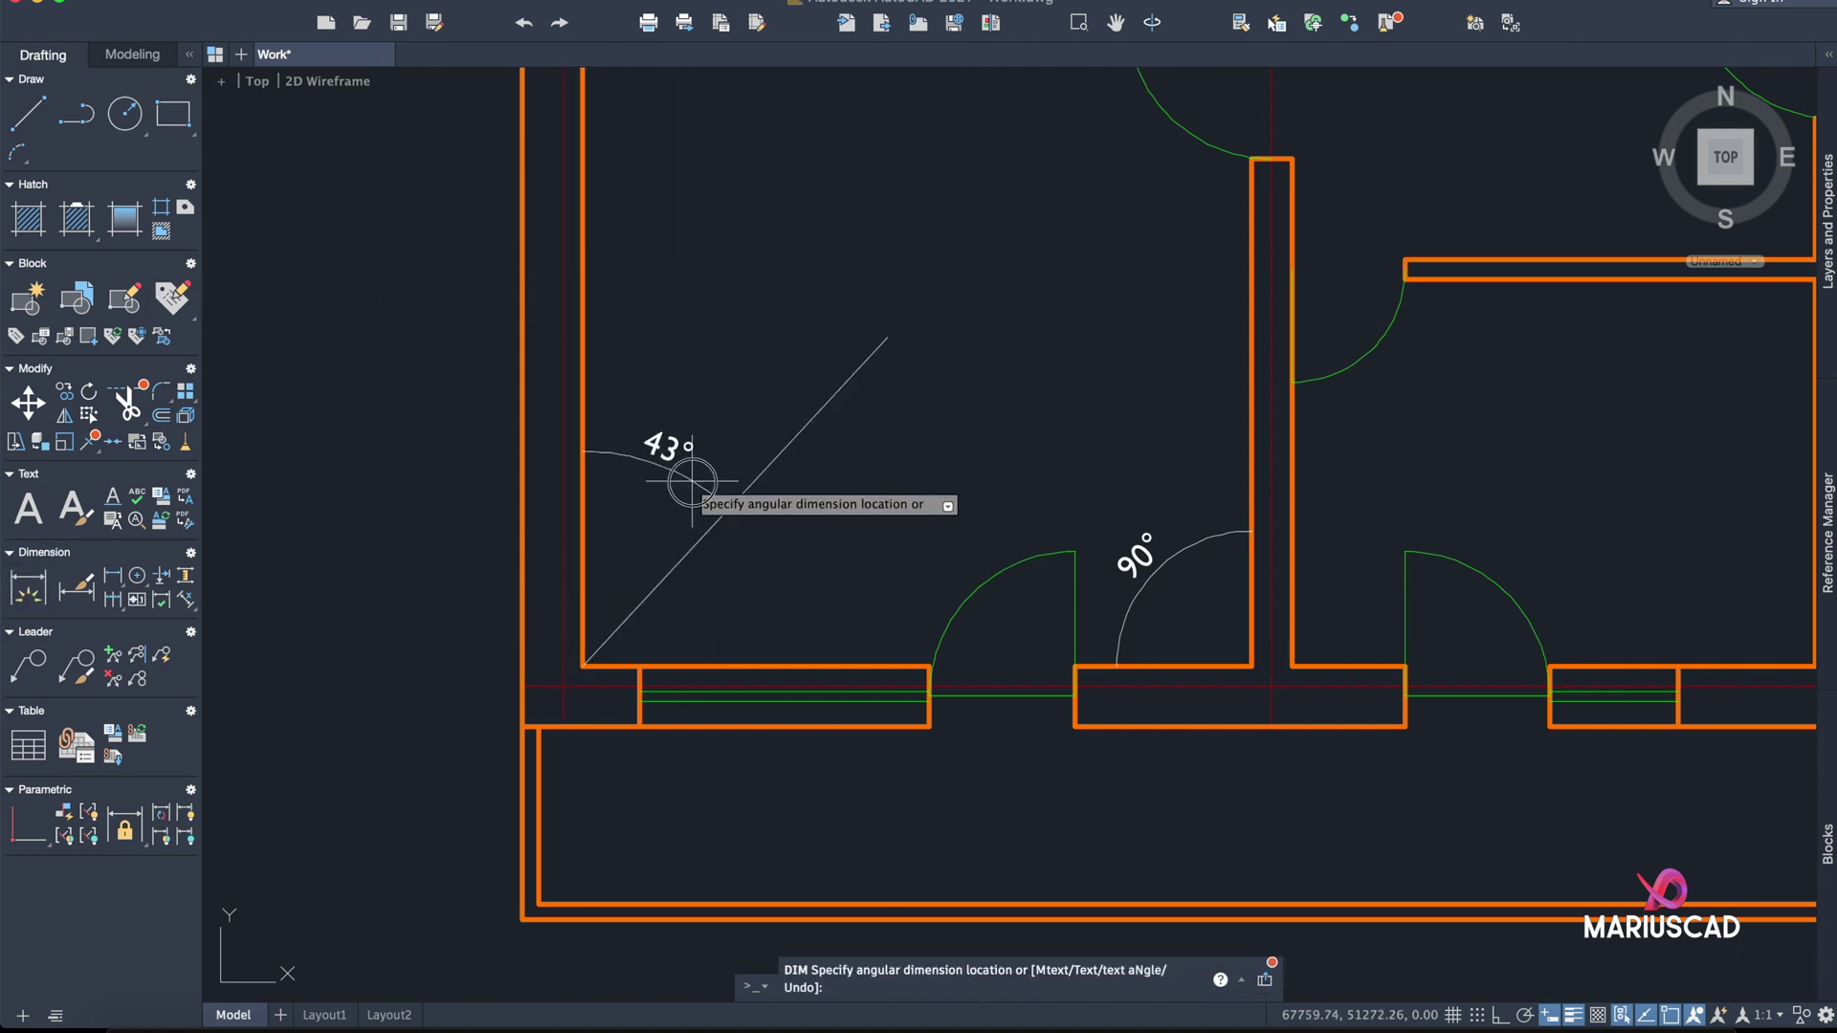
click(691, 481)
key(Escape)
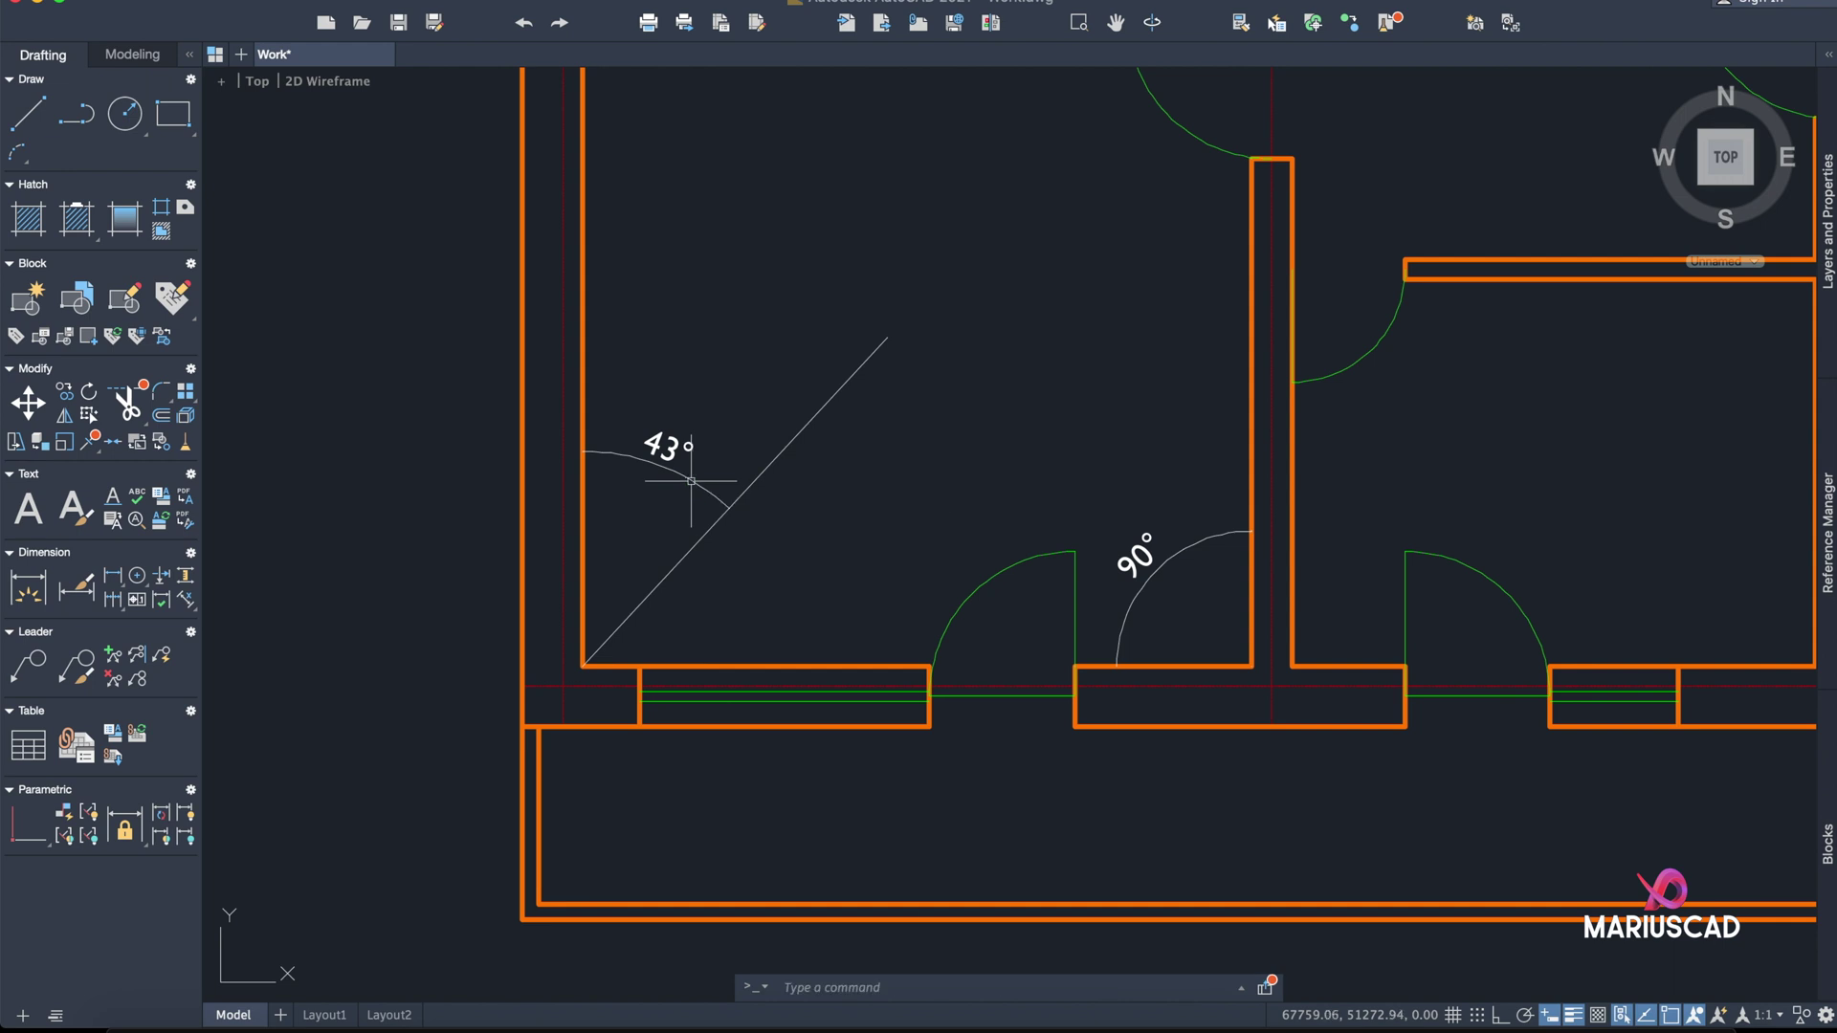
click(19, 599)
click(702, 536)
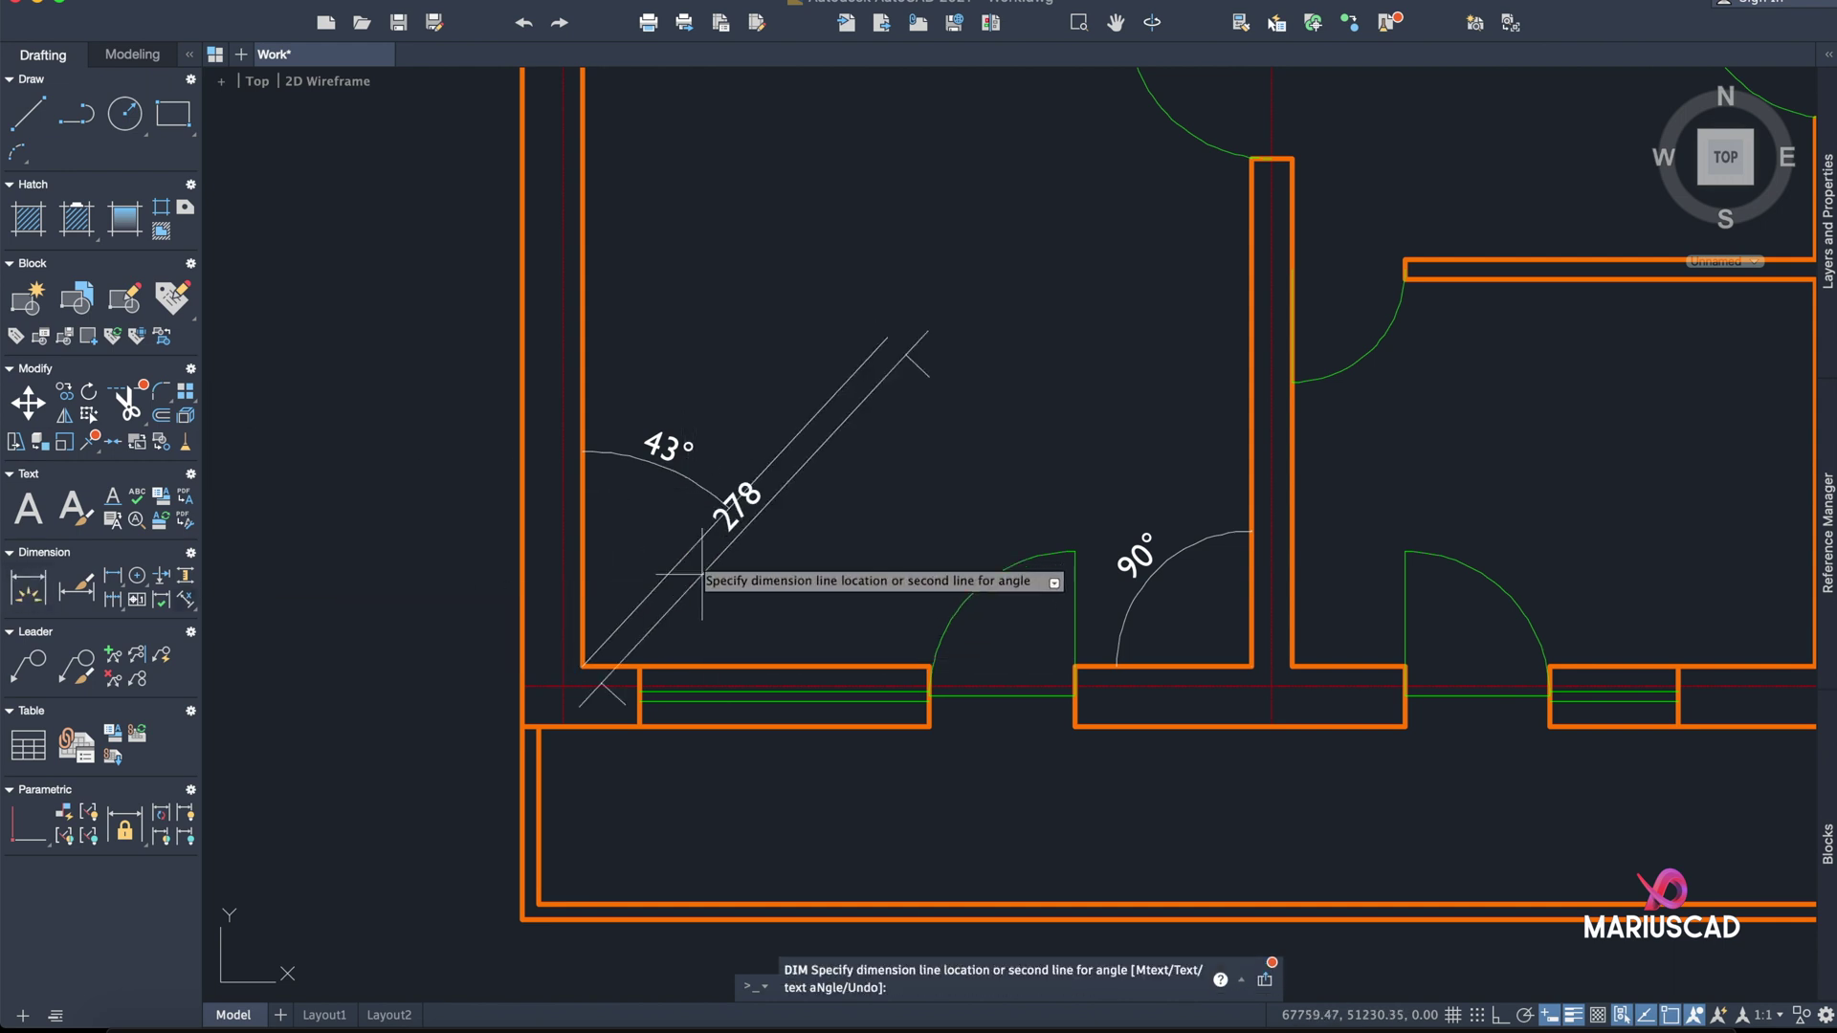
click(776, 665)
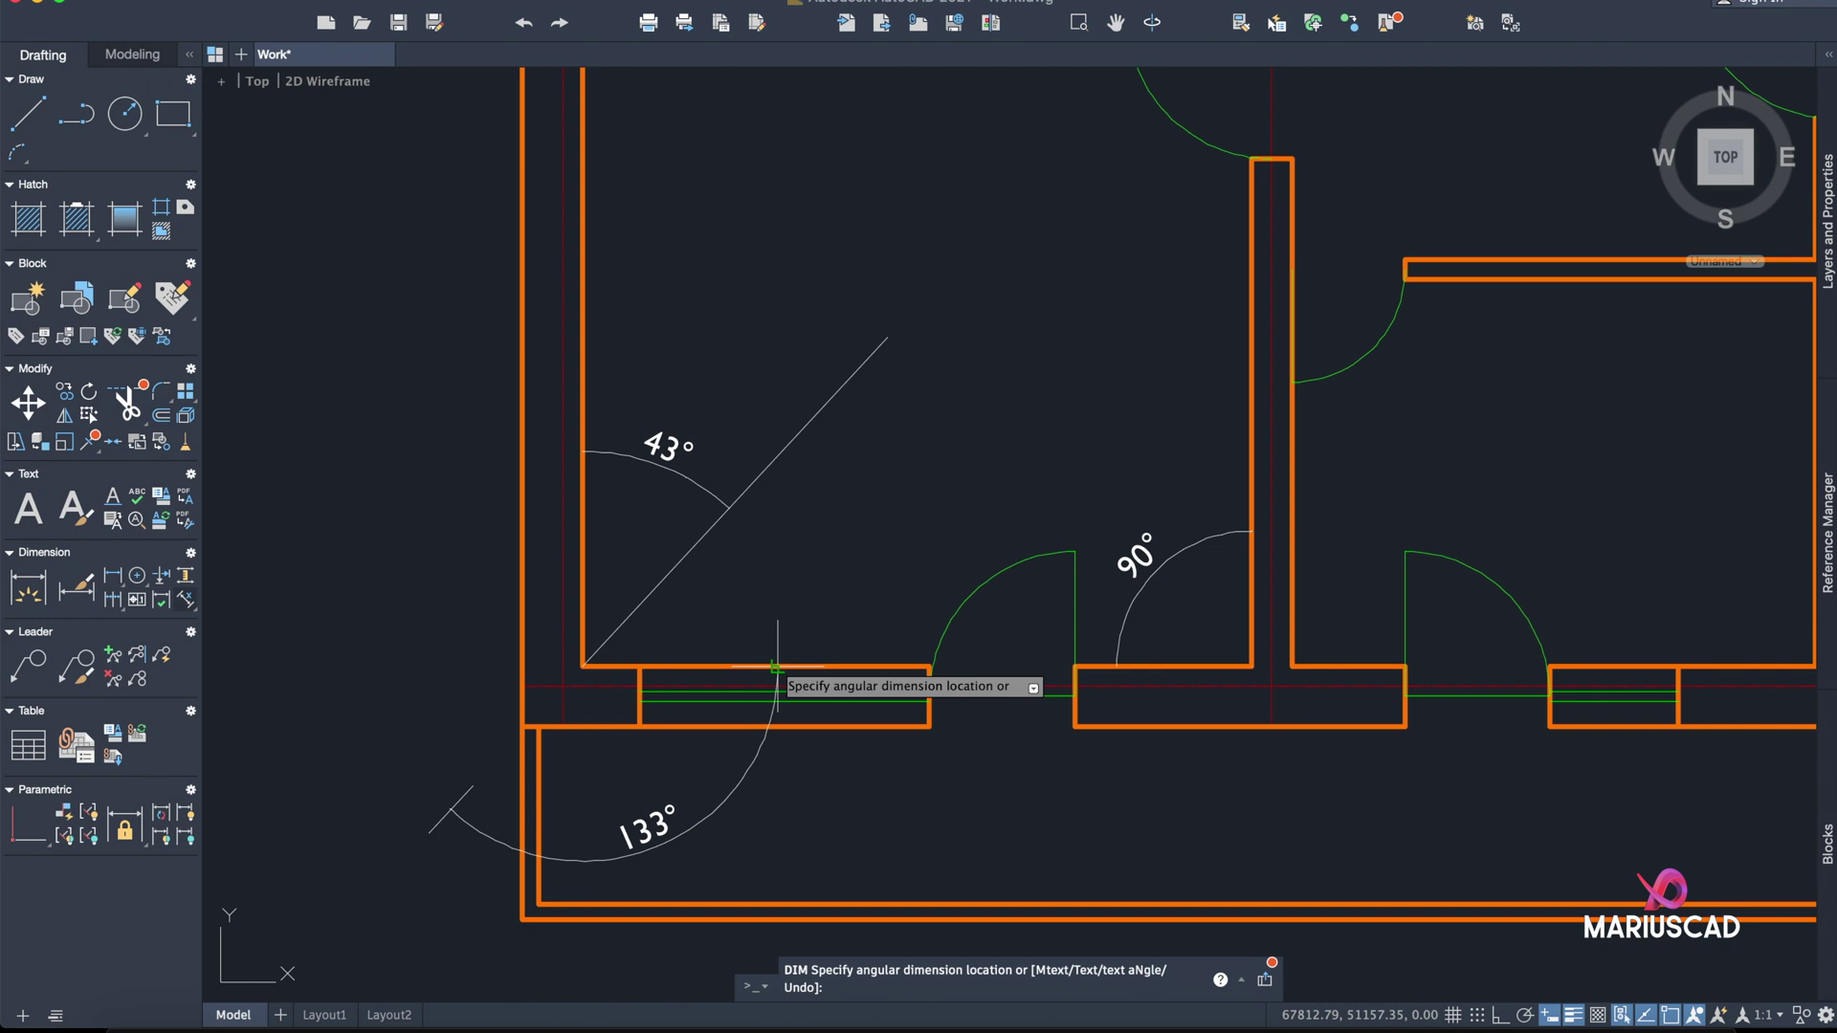
click(877, 524)
scroll(854, 720, down, 5)
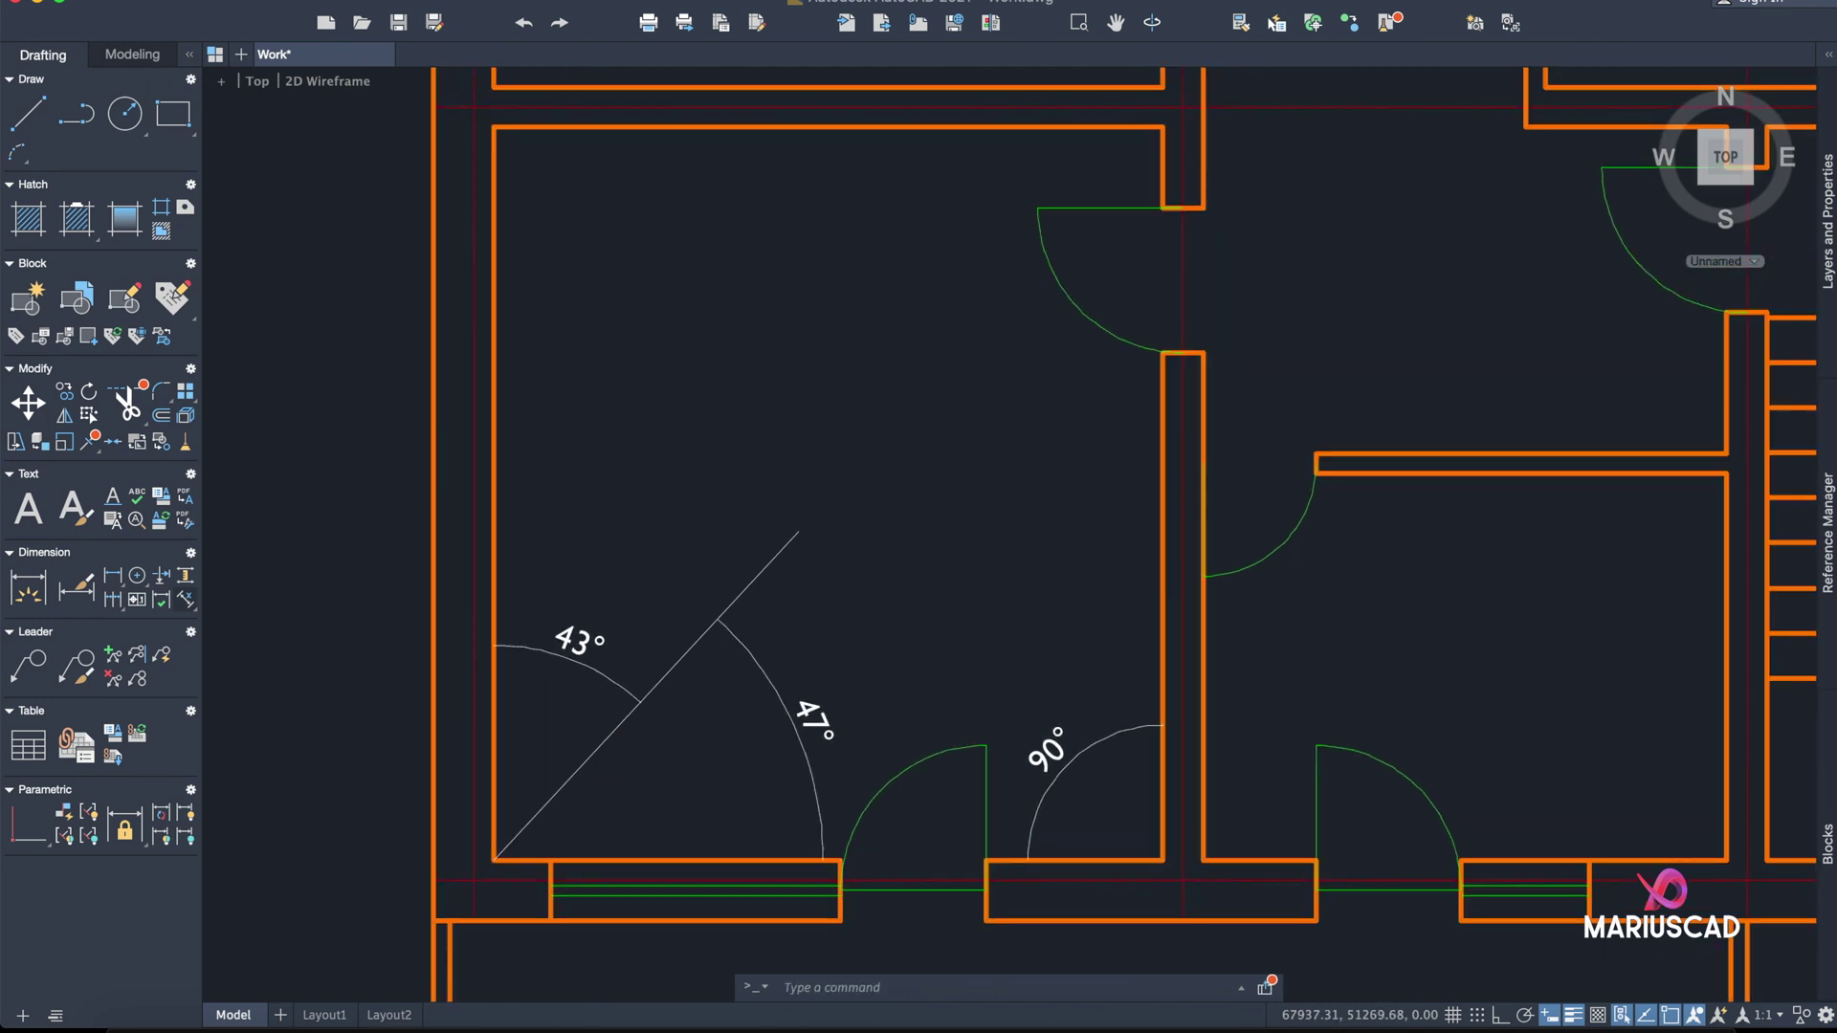
scroll(857, 676, down, 2)
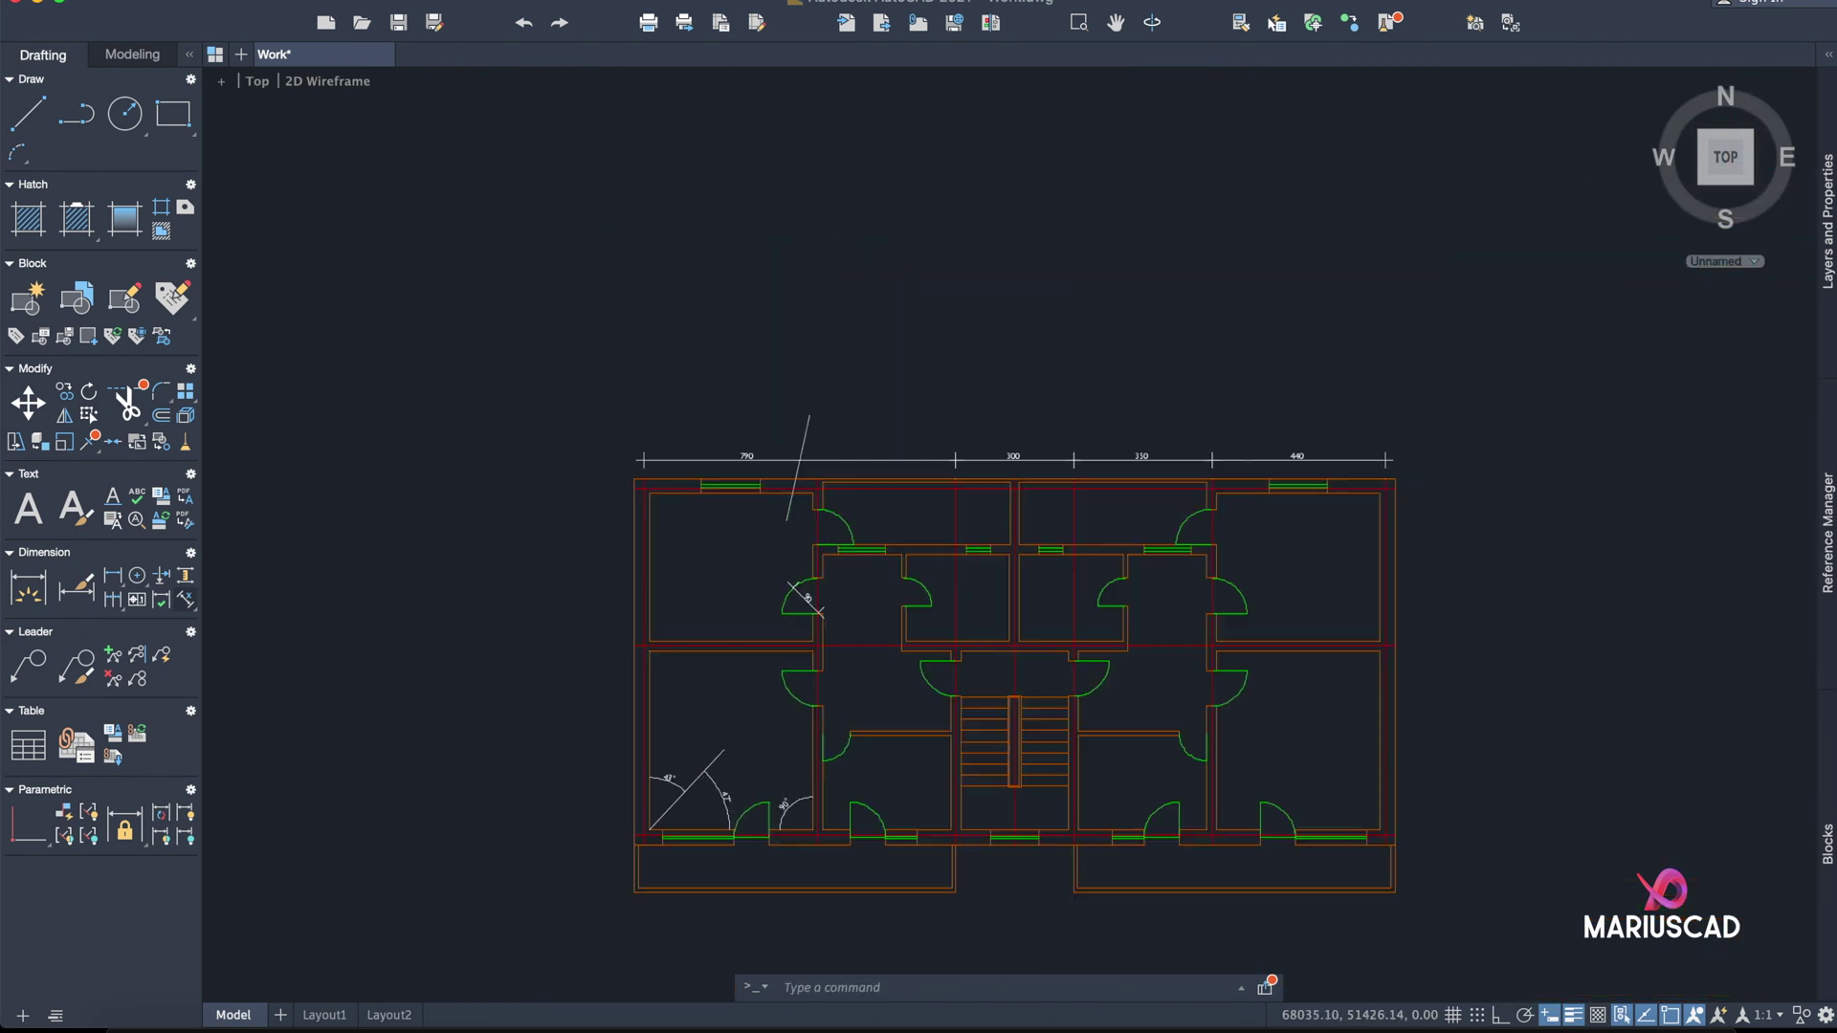
scroll(891, 702, up, 2)
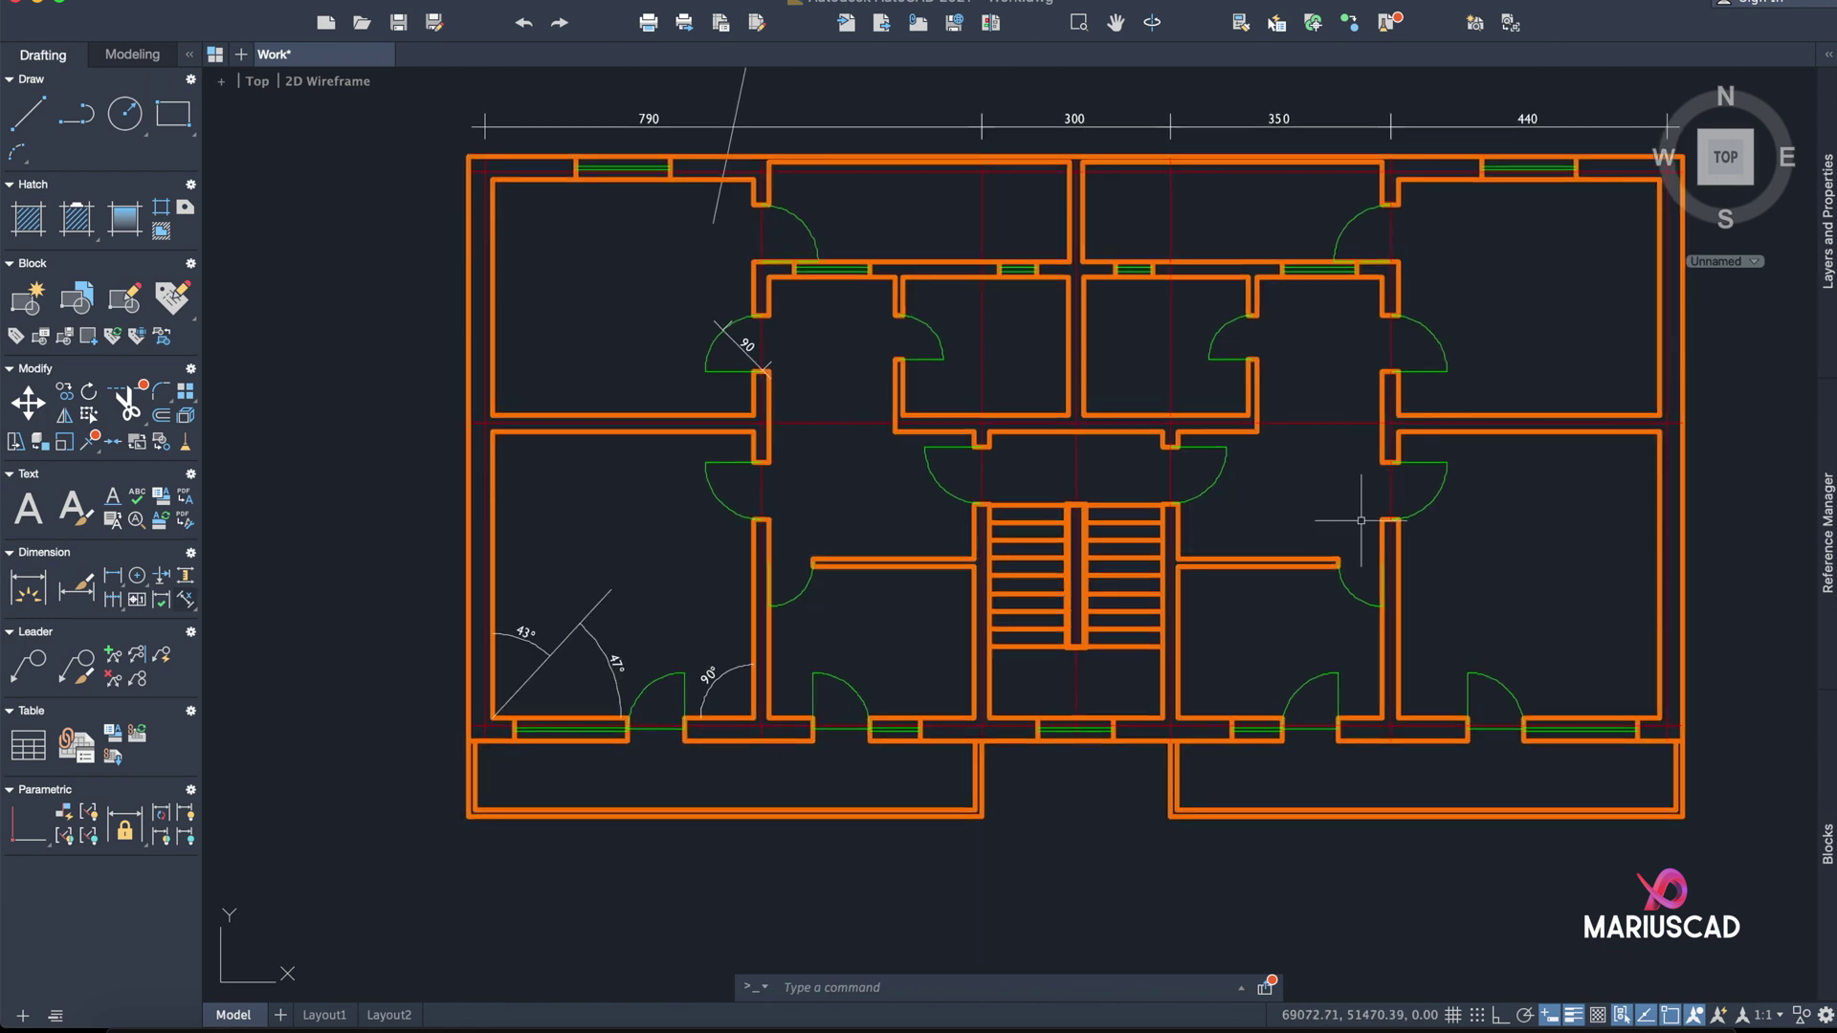
scroll(1360, 520, up, 3)
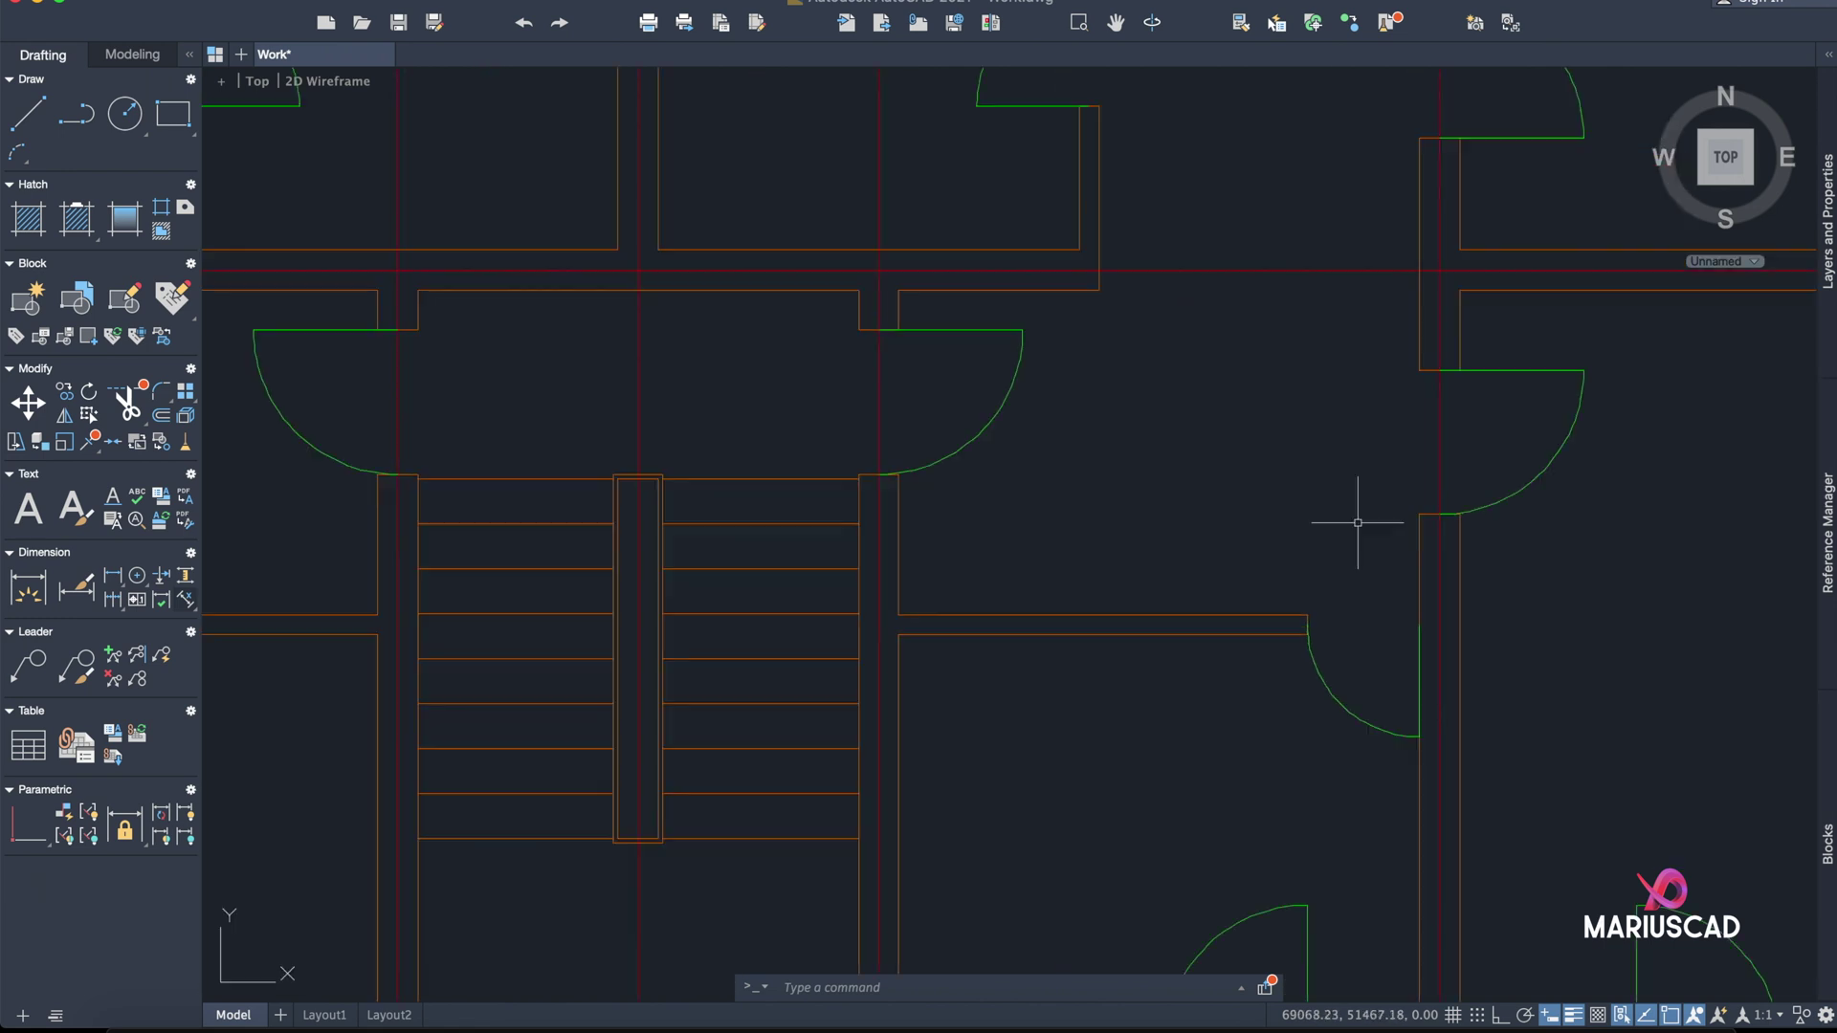
scroll(1168, 508, down, 8)
scroll(983, 552, up, 6)
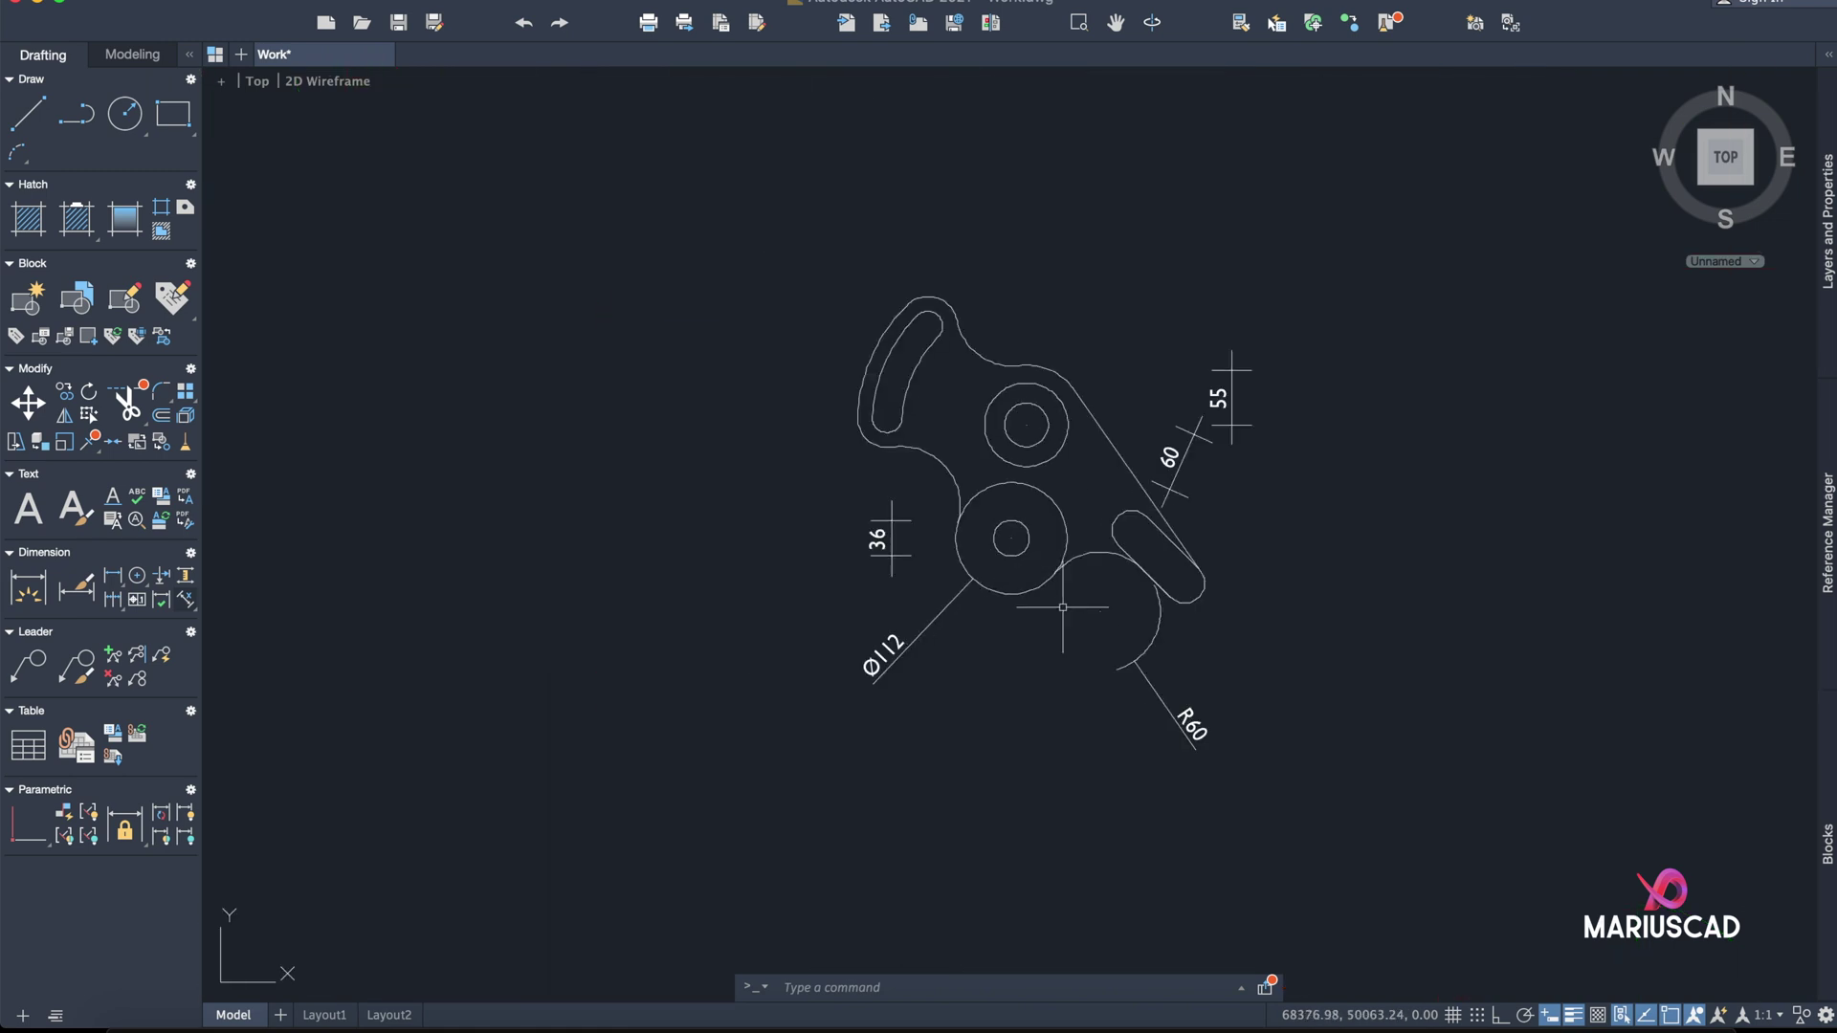
mouse_move(1094, 565)
middle_down()
mouse_move(1071, 349)
mouse_move(1026, 588)
mouse_move(1041, 403)
middle_up()
scroll(1041, 403, down, 5)
scroll(1075, 255, down, 2)
middle_drag(1074, 254, 1033, 536)
scroll(1017, 479, up, 5)
scroll(1017, 478, up, 3)
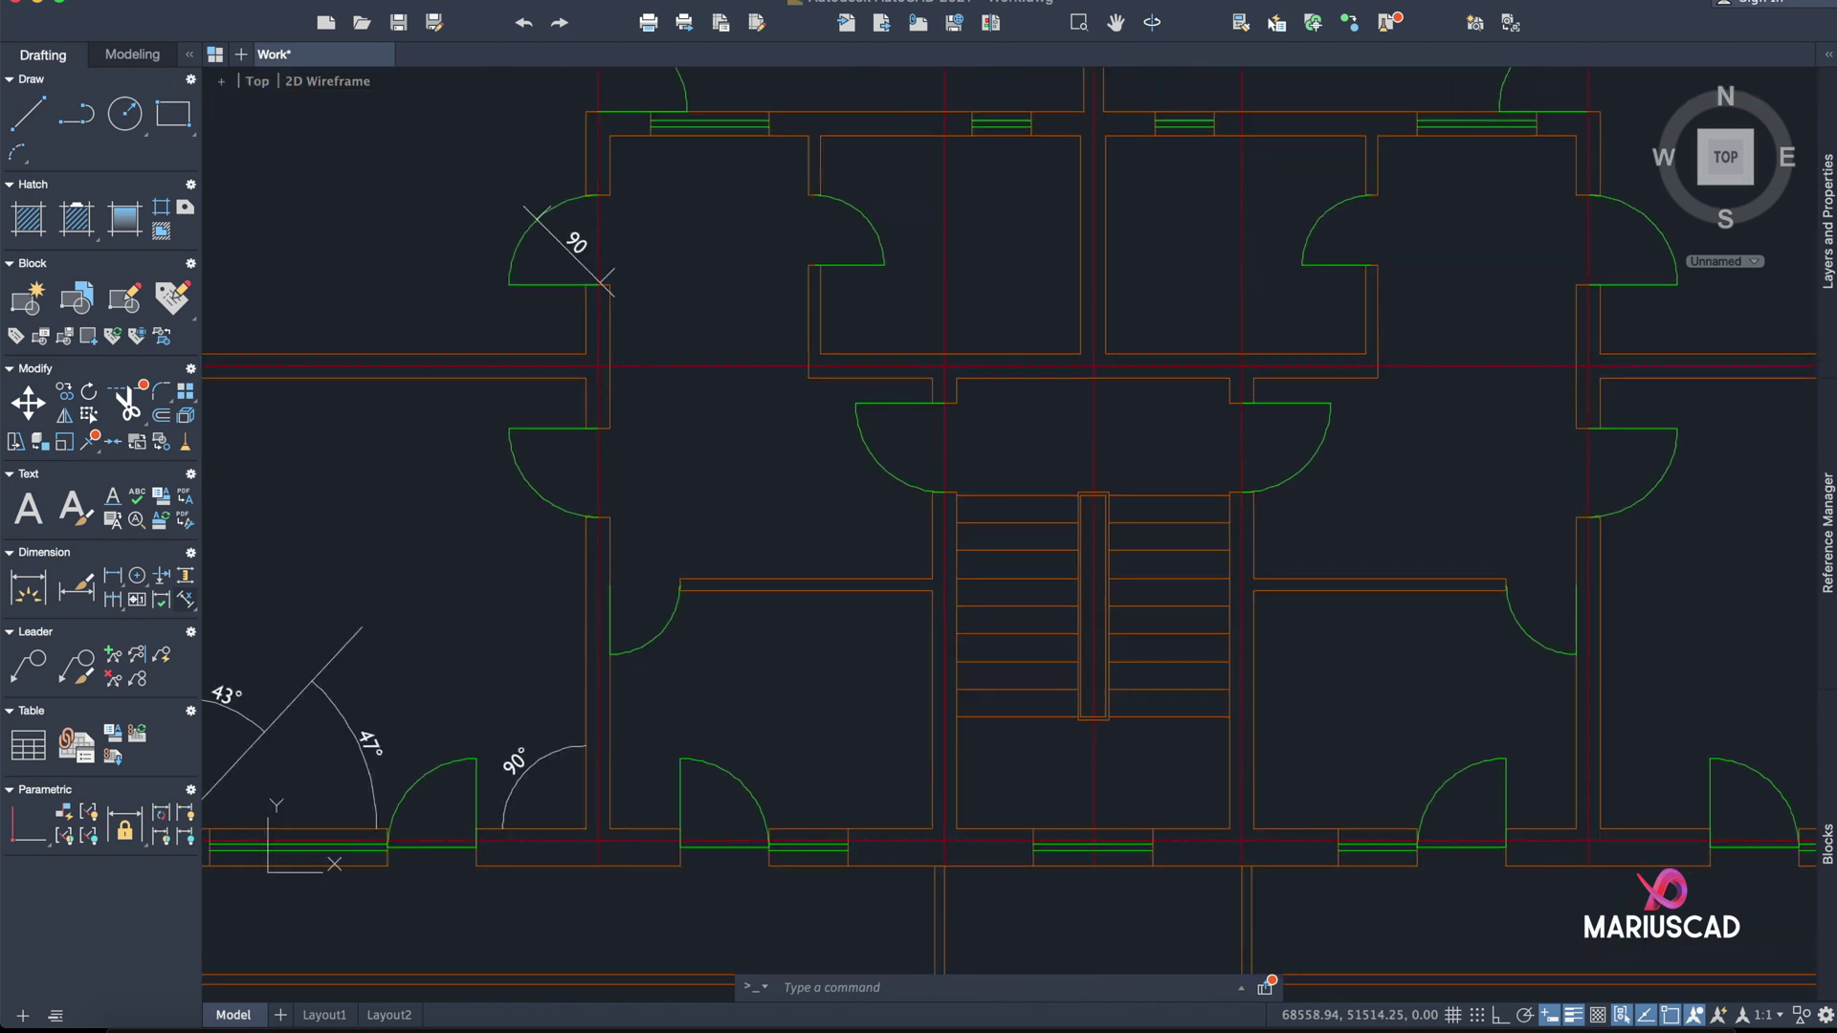
middle_drag(1004, 459, 1099, 484)
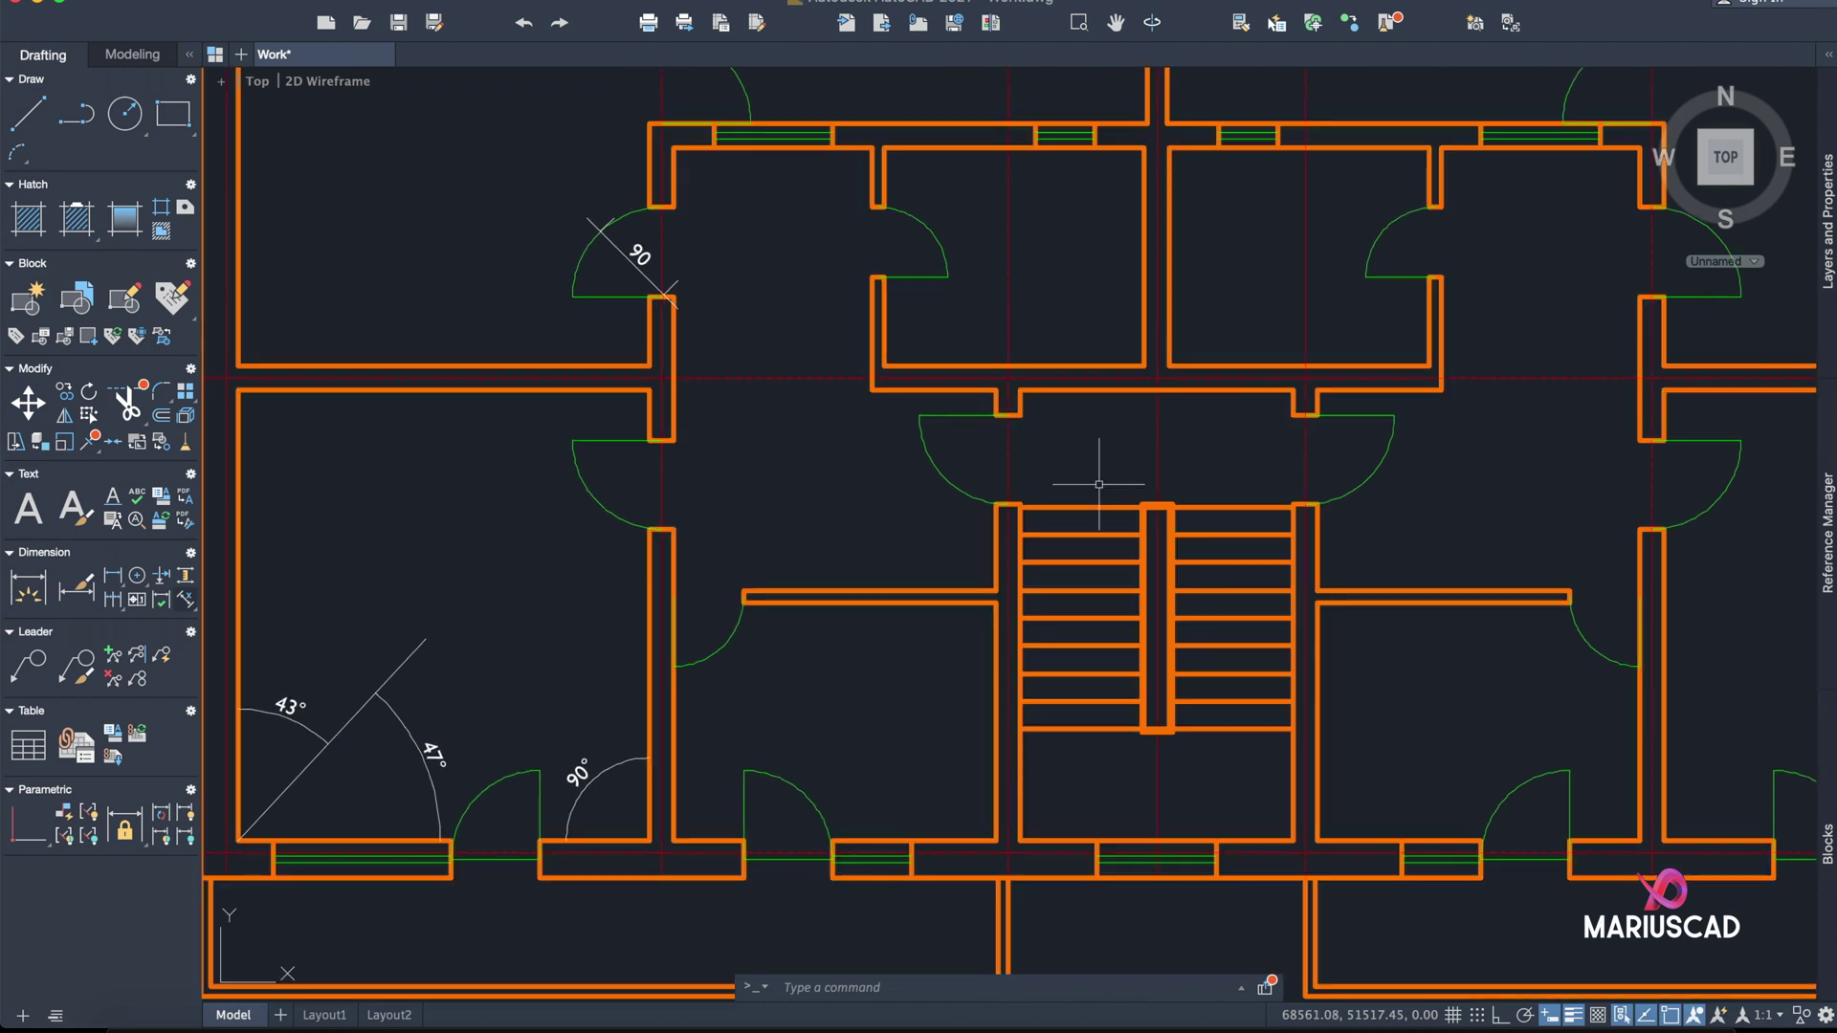